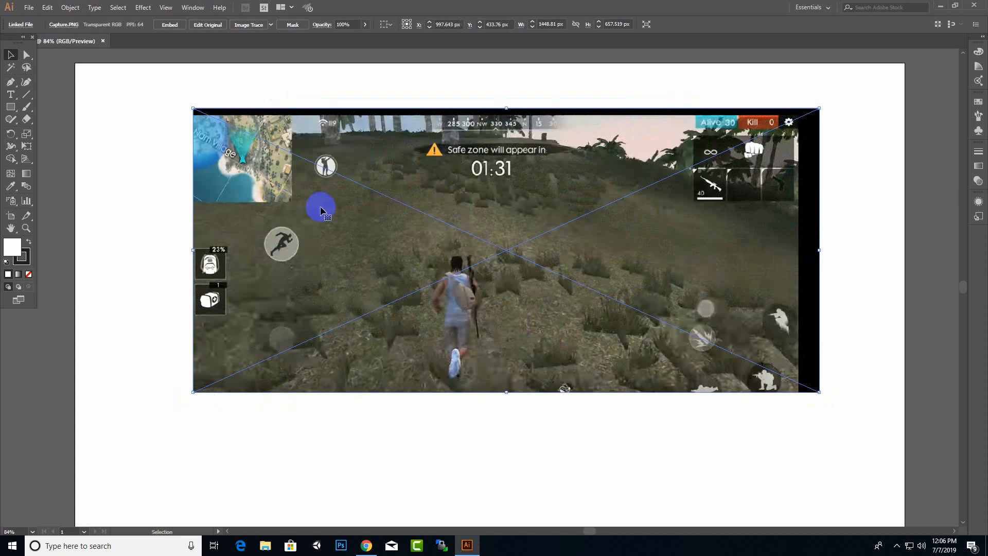
- Examine the interface icons in the placed game screenshot, including the minimap, weapon slots, run button and backpack
scroll(320, 174, up, 2)
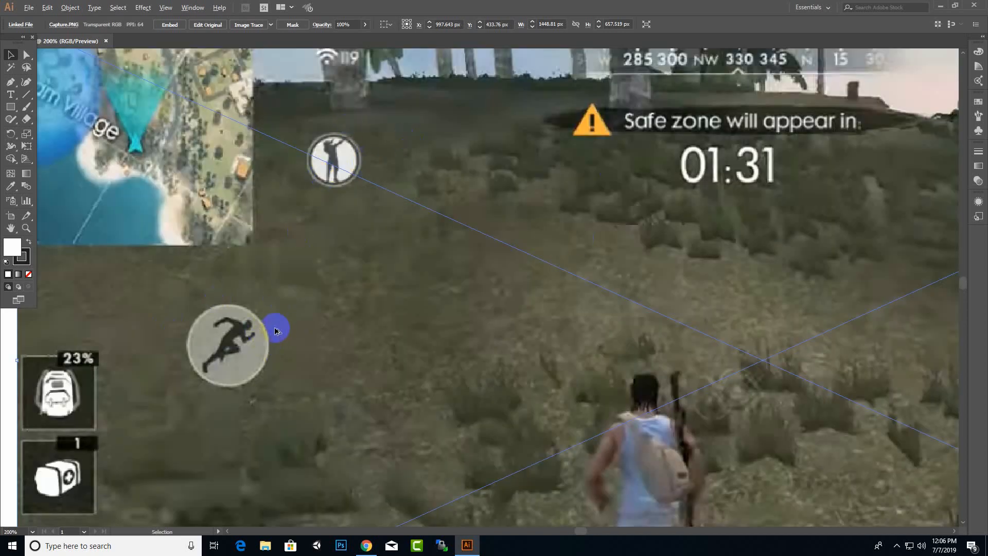
scroll(274, 327, down, 3)
scroll(669, 393, down, 1)
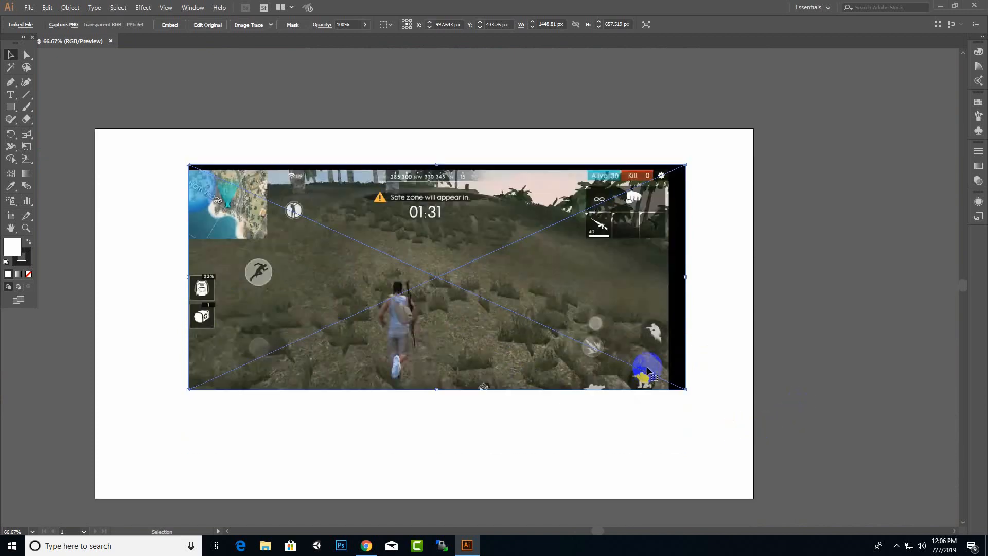
scroll(616, 190, up, 1)
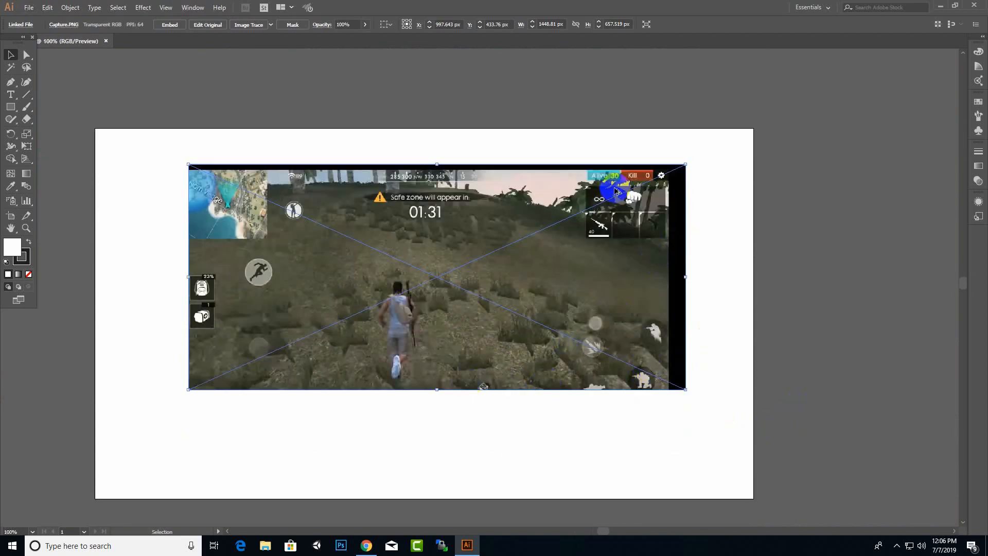
scroll(616, 190, up, 2)
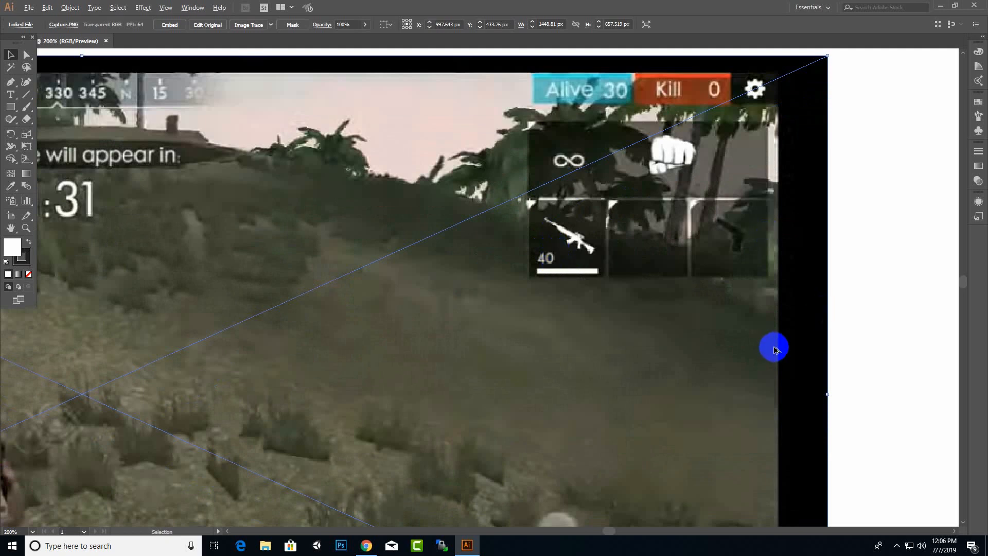
scroll(776, 349, down, 2)
scroll(770, 308, down, 3)
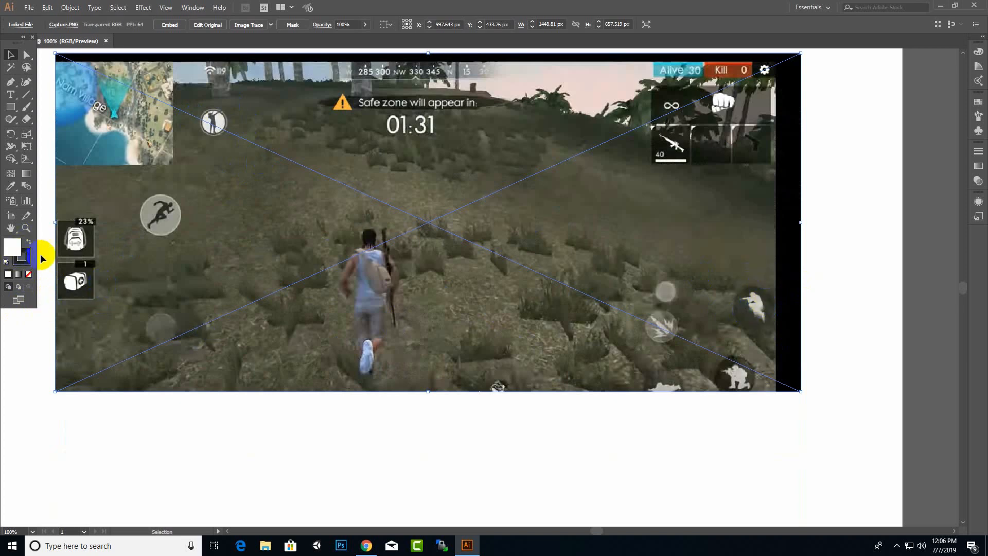
scroll(65, 308, up, 2)
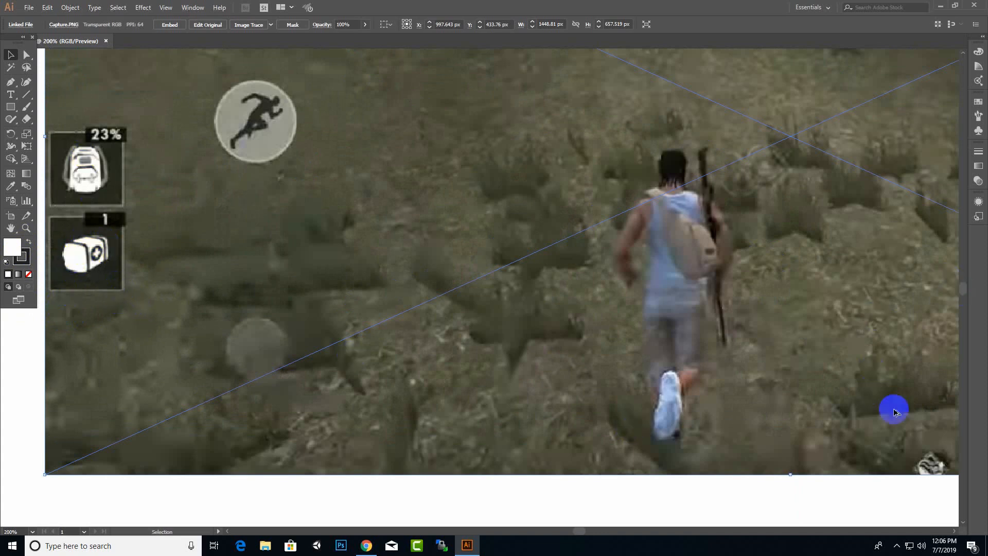
scroll(893, 410, down, 4)
- Draw a rounded rectangle about 27 by 46 px over the backpack icon and reduce its corner radius to about 5 px
scroll(767, 478, up, 2)
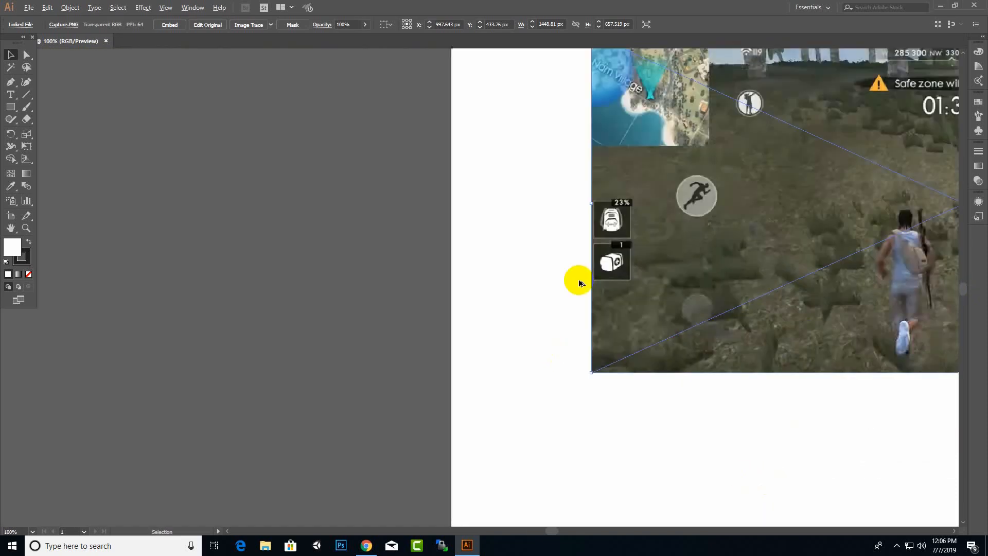
scroll(741, 208, up, 2)
scroll(555, 216, up, 2)
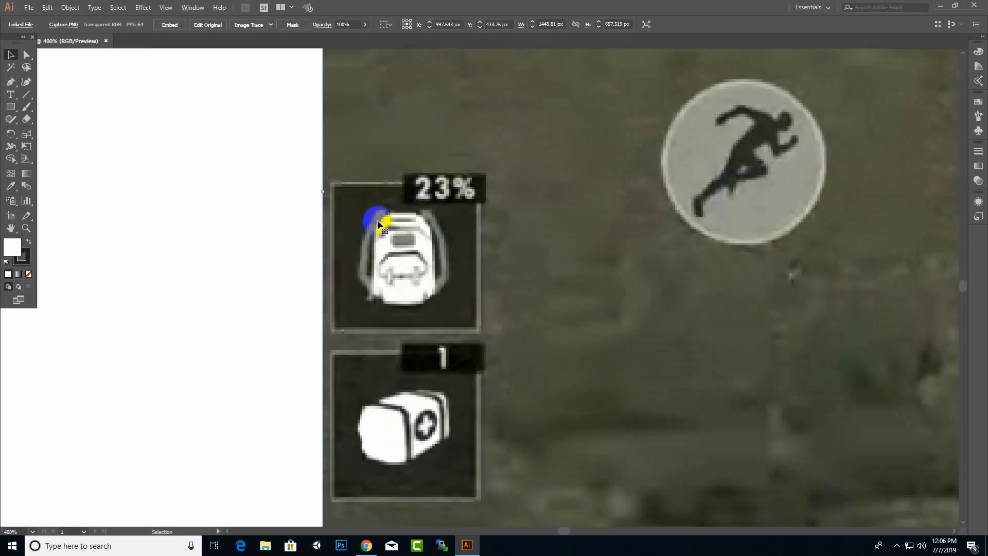
click(11, 108)
click(60, 117)
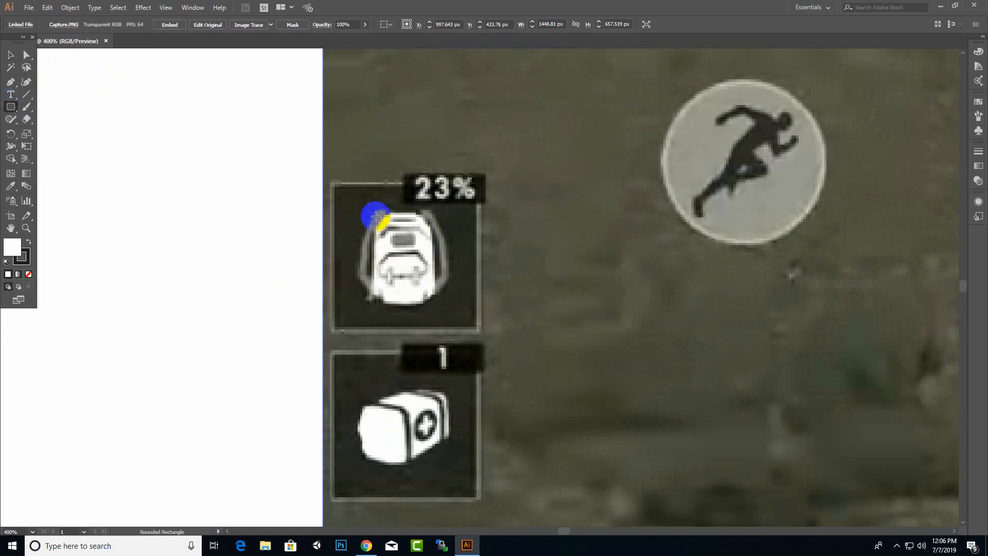
drag(378, 212, 434, 306)
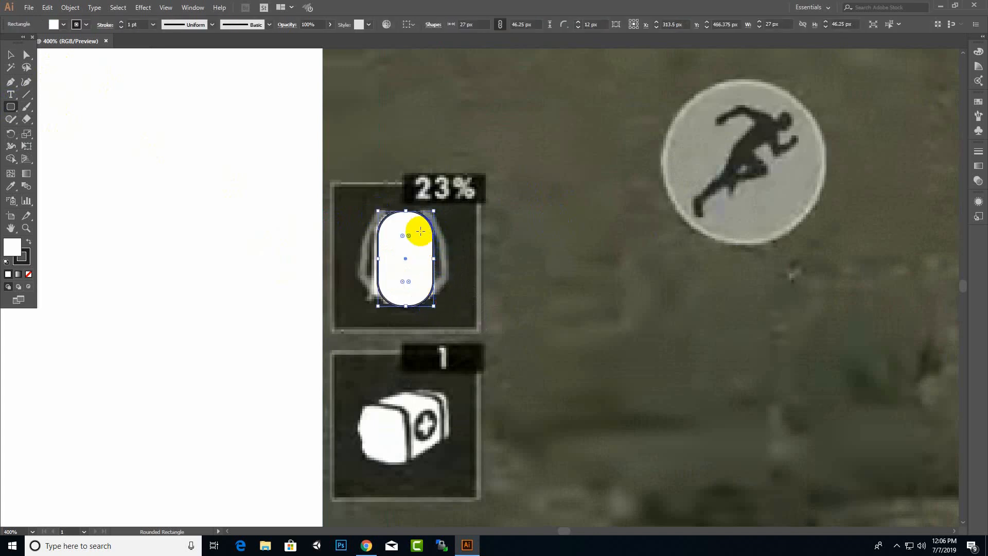
drag(410, 236, 423, 225)
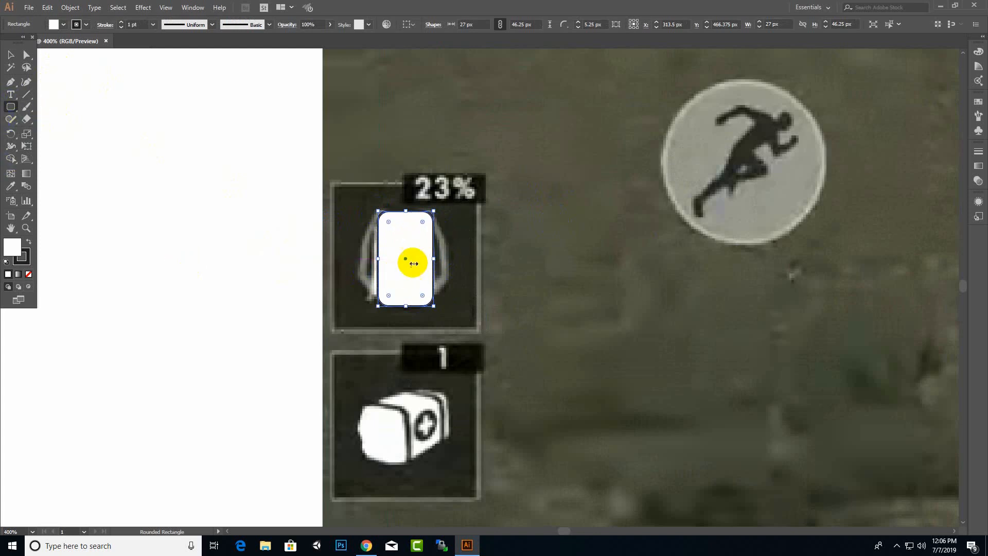
- Move the rectangle's two lower side anchor points outward to flare the backpack body to about 32 px wide at its base
click(7, 58)
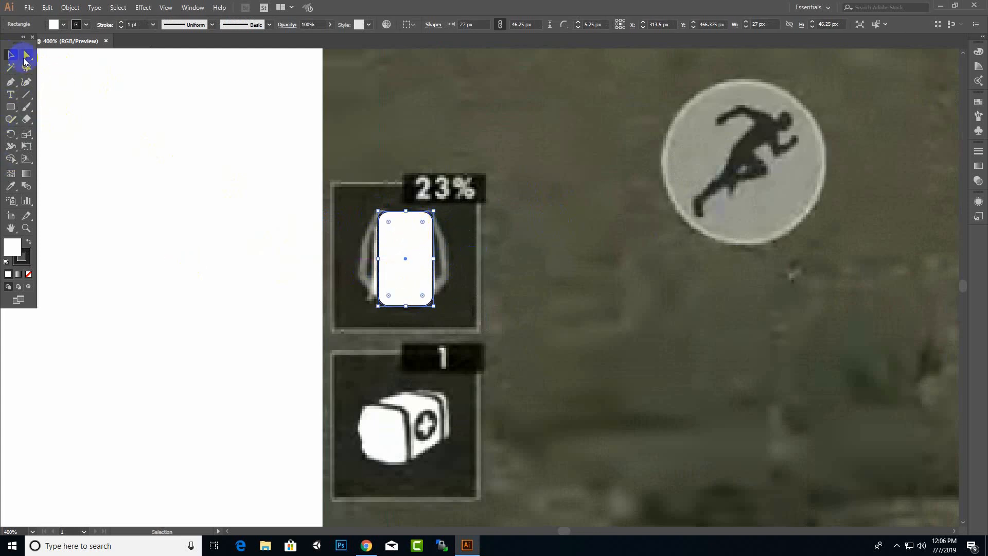
click(25, 56)
scroll(451, 298, up, 2)
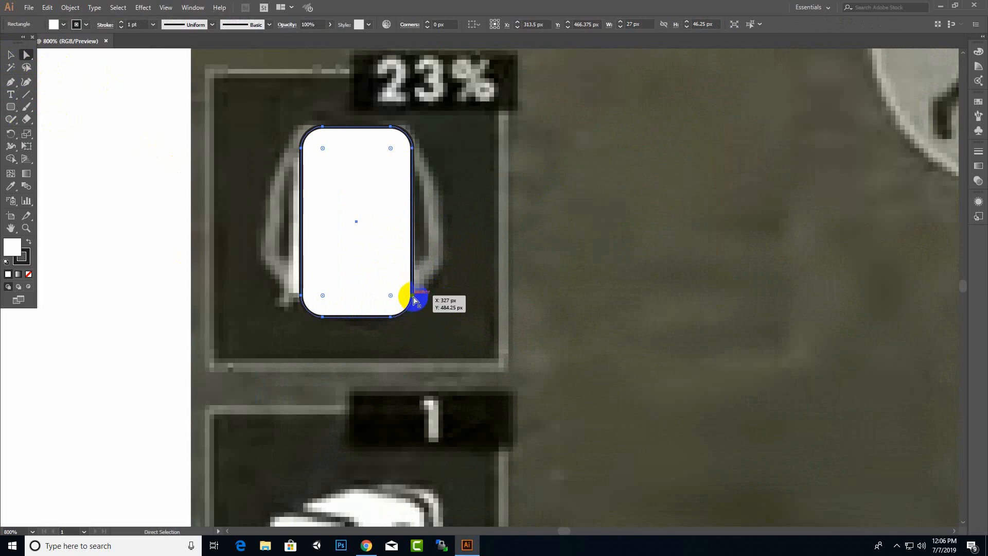
click(415, 298)
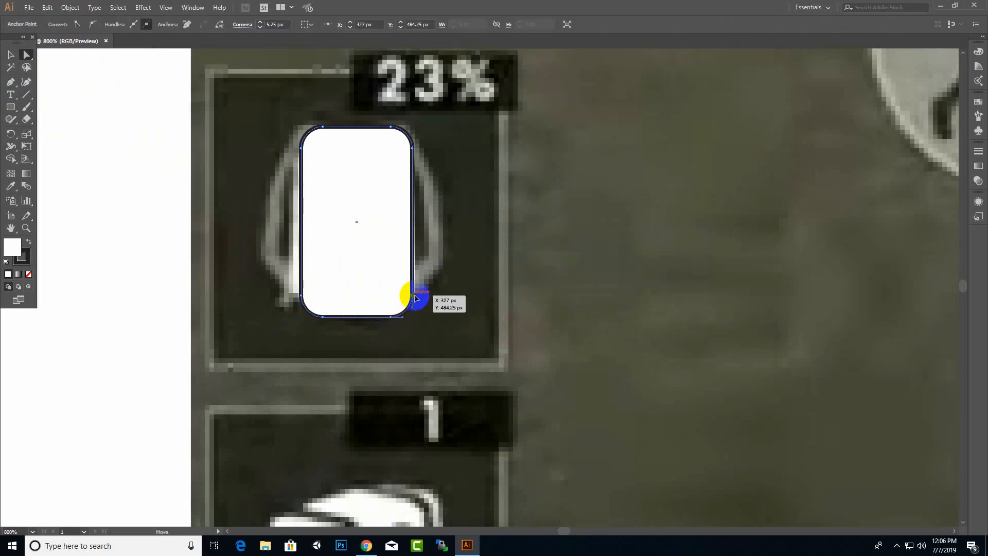
drag(415, 298, 422, 298)
click(301, 297)
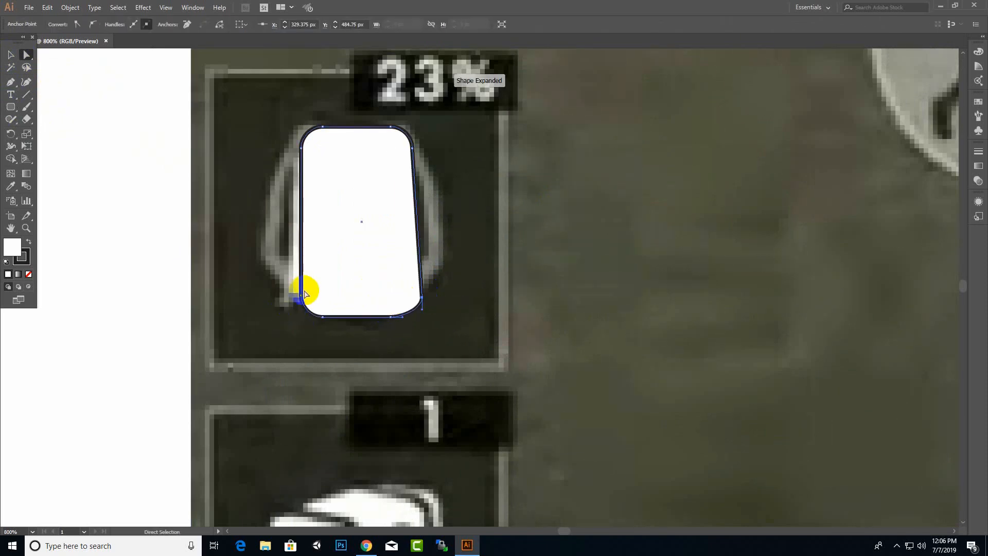
drag(303, 293, 286, 296)
- Move the backpack body shape onto the empty area right of the backpack icon and remove its stroke
click(10, 55)
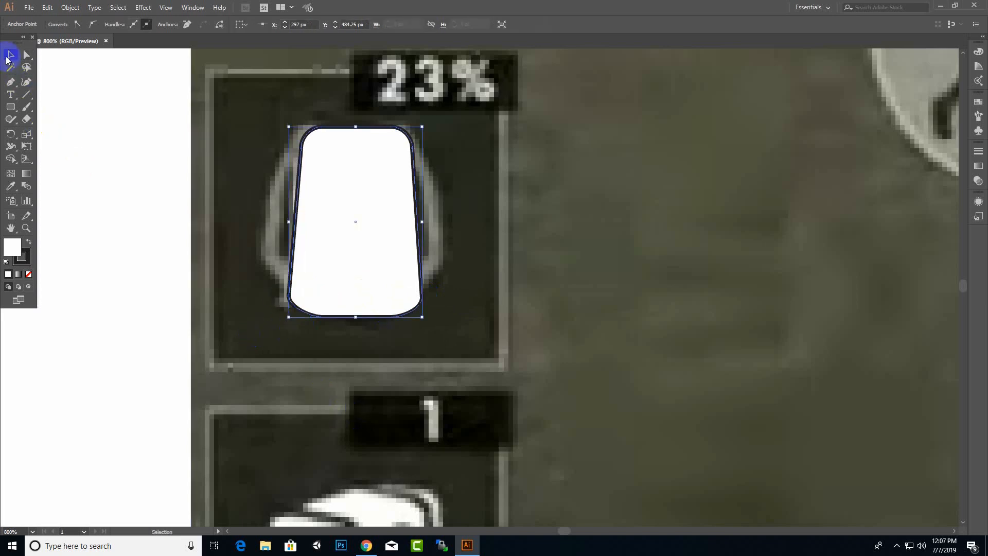
drag(381, 243, 619, 245)
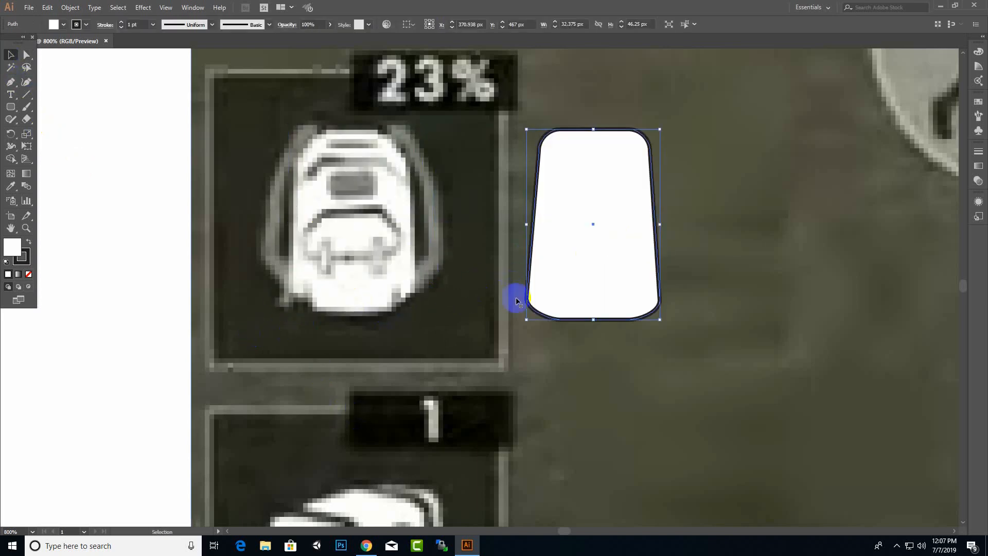
drag(629, 278, 657, 289)
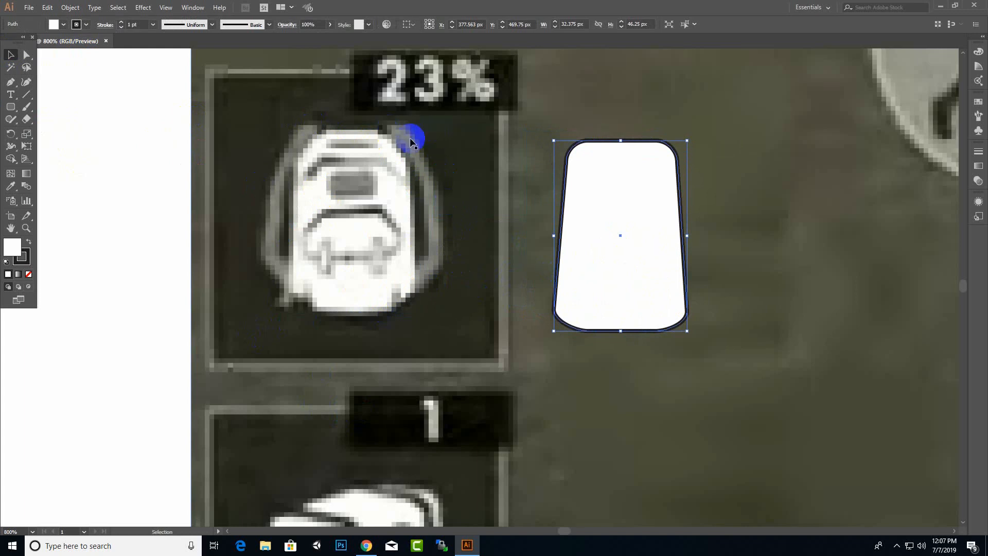
click(86, 25)
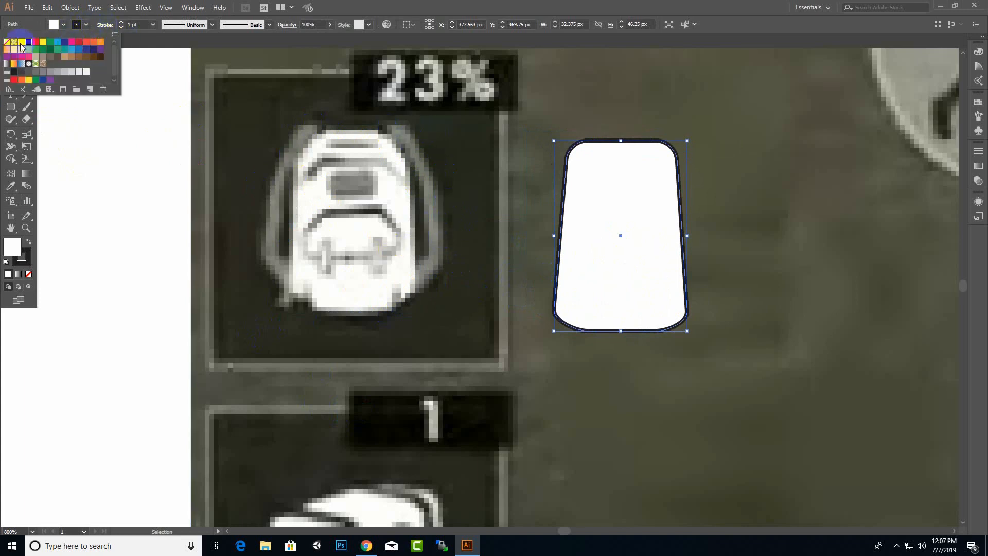
click(8, 43)
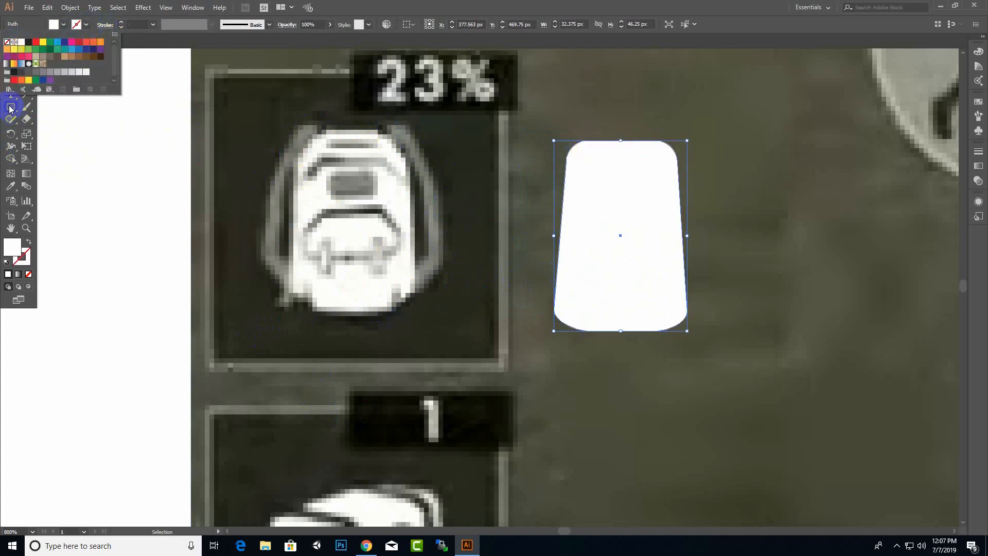
- Trace the backpack's left strap with a three-point Curvature tool path about 10 by 41 px
click(27, 68)
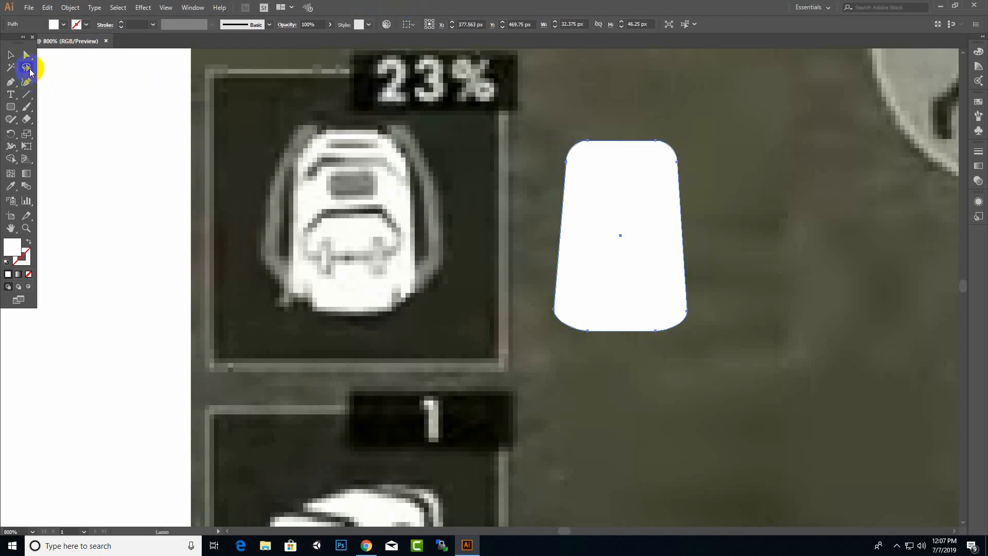
click(27, 81)
click(309, 126)
click(272, 258)
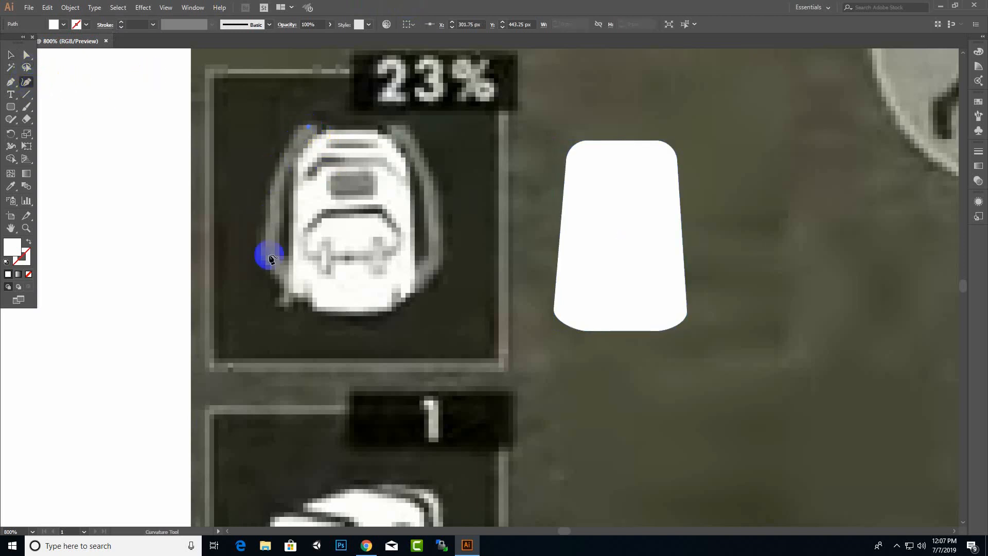
click(267, 226)
click(291, 297)
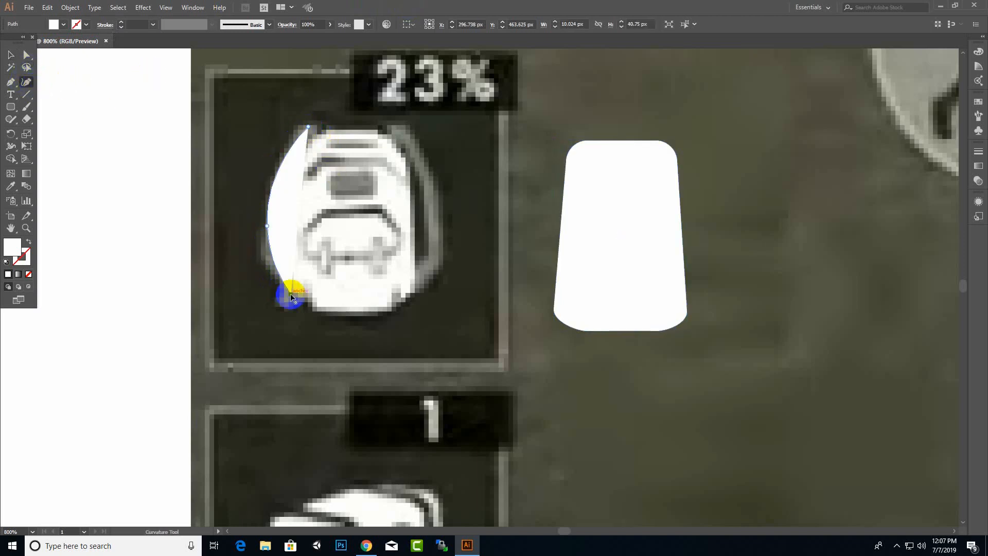
- Remove the strap curve's fill and give it a gray stroke
click(64, 24)
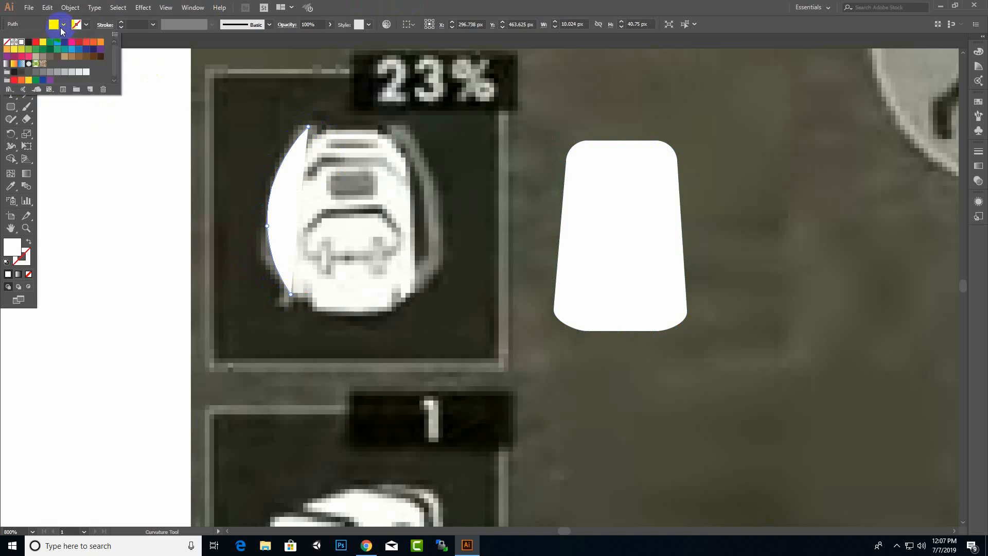
click(7, 42)
click(89, 24)
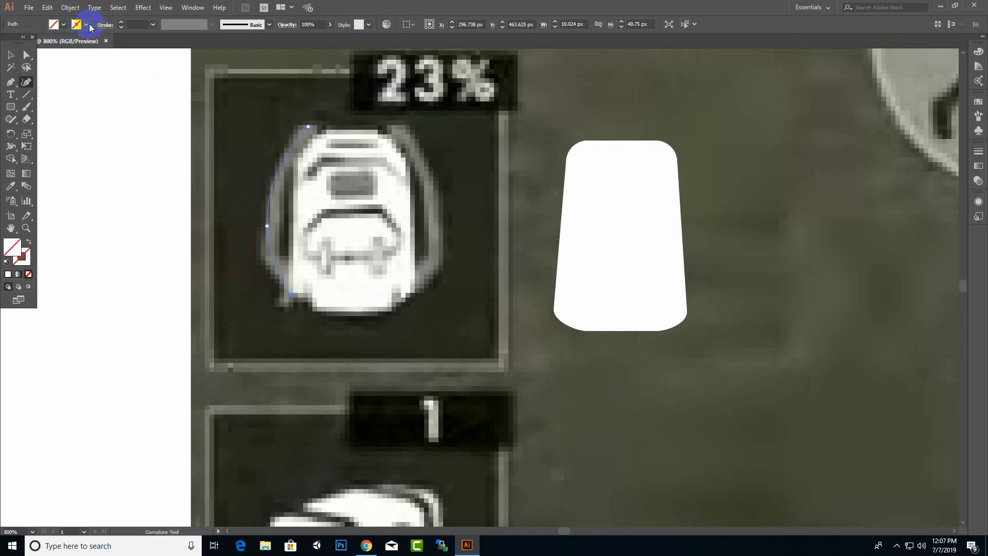
click(88, 24)
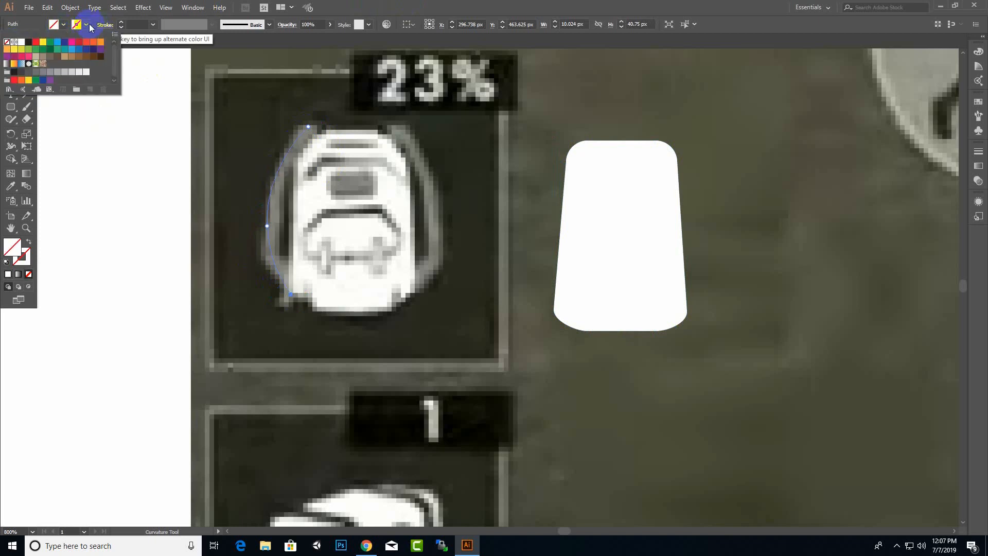
click(51, 73)
click(52, 73)
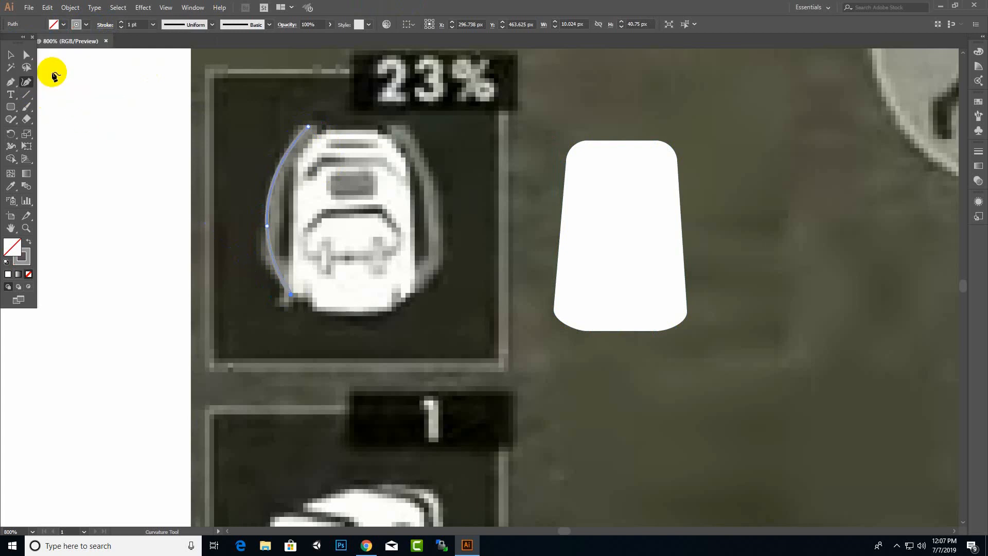
- Apply the elliptical width profile that tapers at both ends to the strap curve and set its stroke weight to 2 pt
click(212, 24)
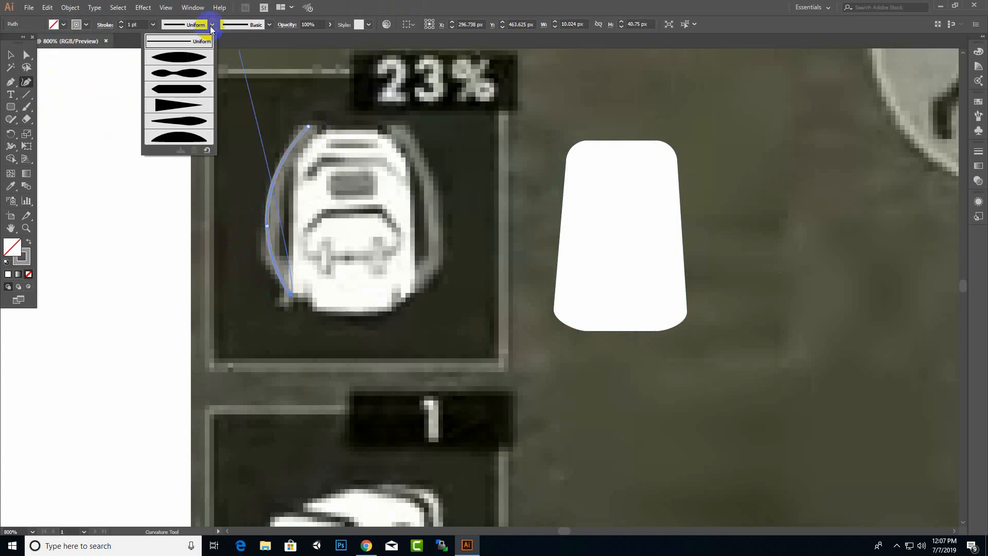
click(187, 57)
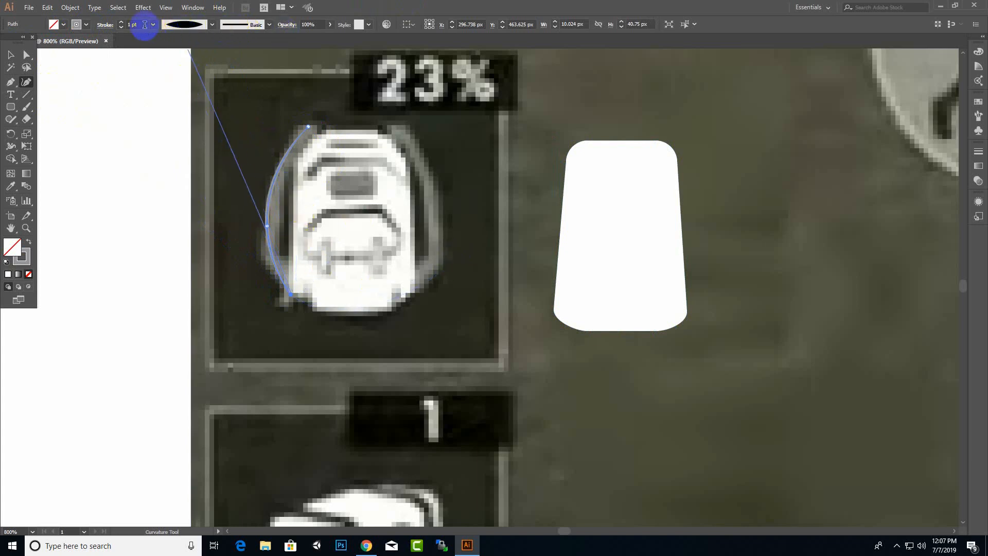
click(122, 22)
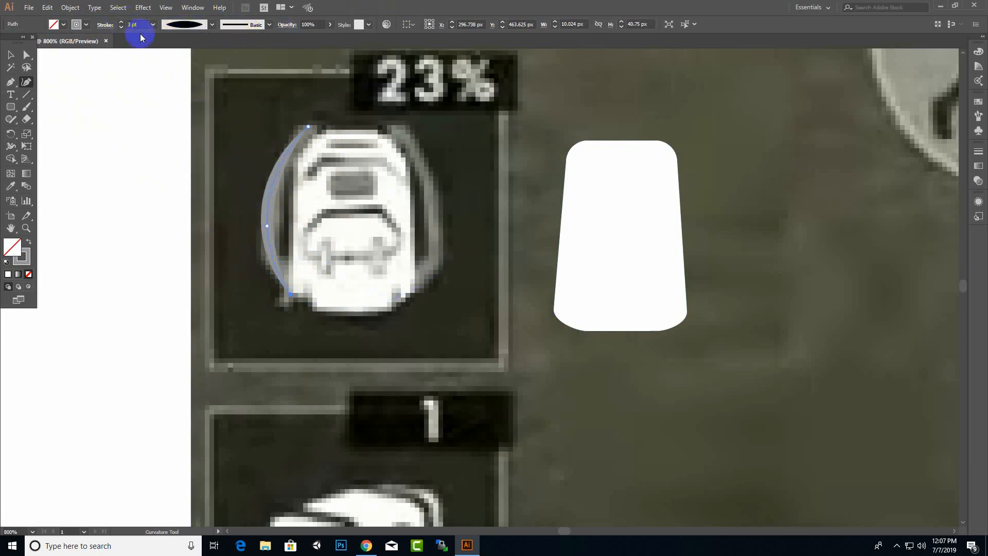
click(121, 27)
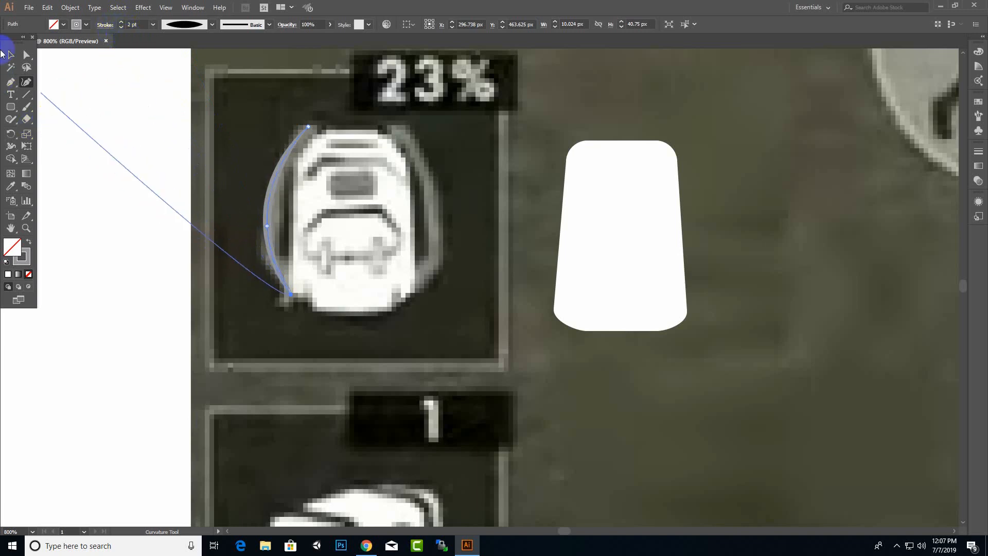
- Create a reflected copy of the strap curve at a 90° angle and place it over the backpack's right strap
click(21, 53)
click(297, 233)
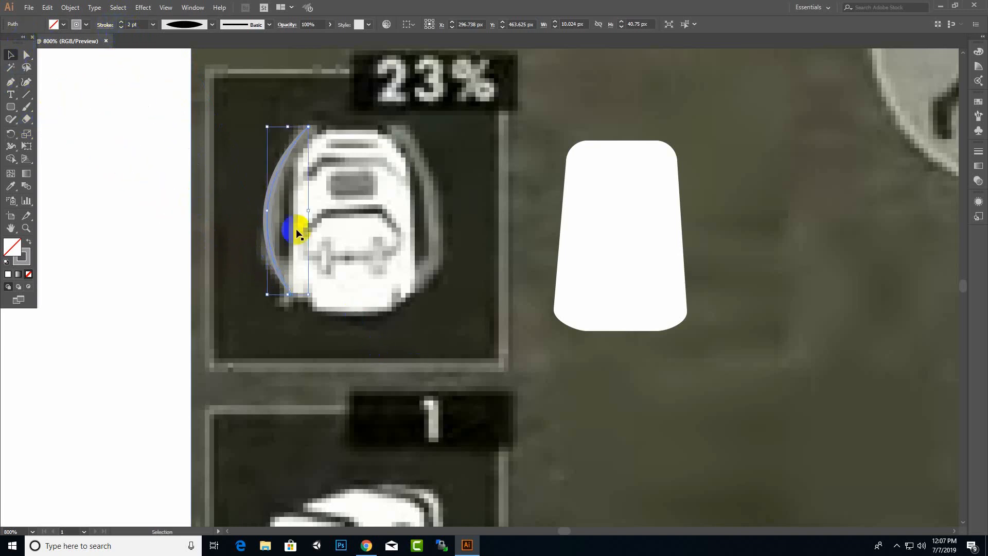
right_click(281, 176)
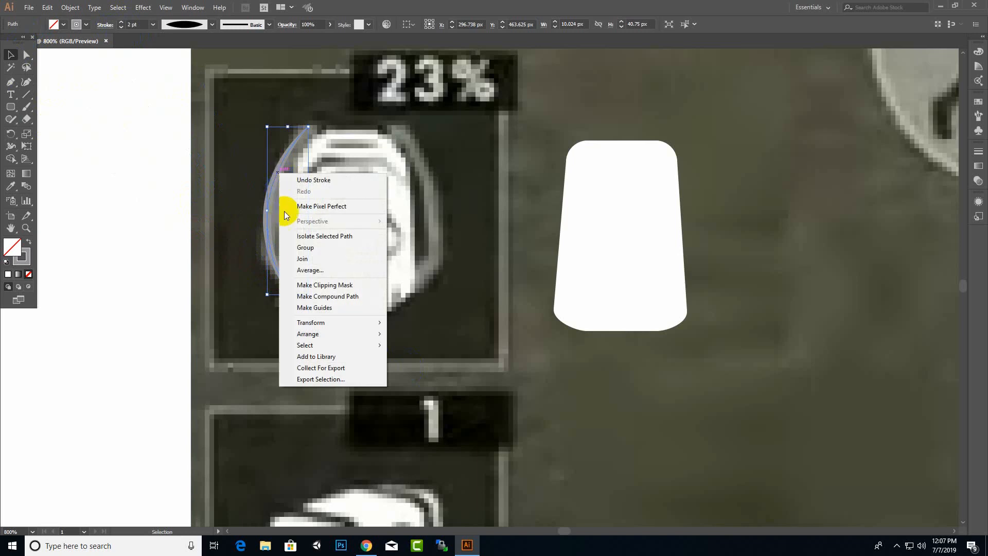
mouse_move(353, 319)
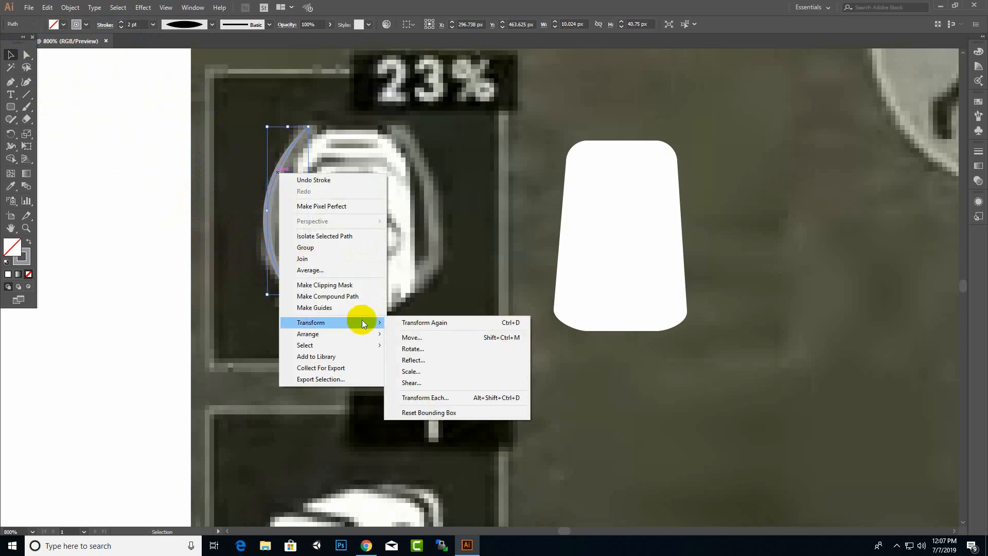
click(431, 369)
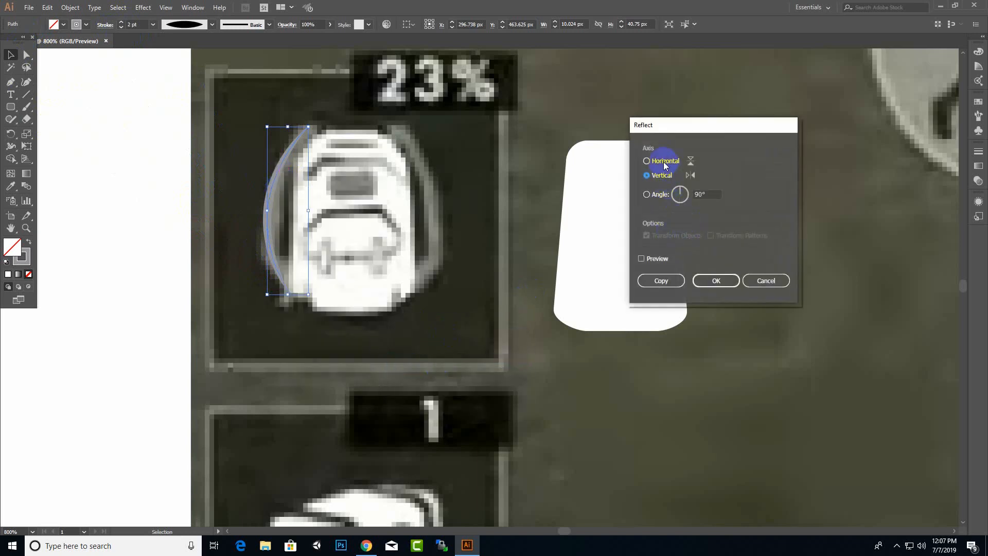
click(677, 201)
text(90)
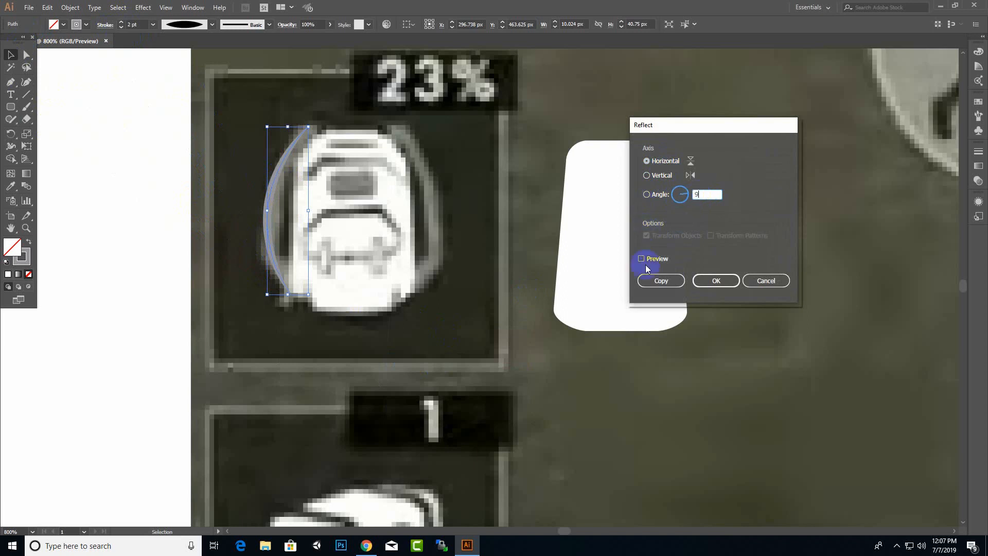
click(660, 281)
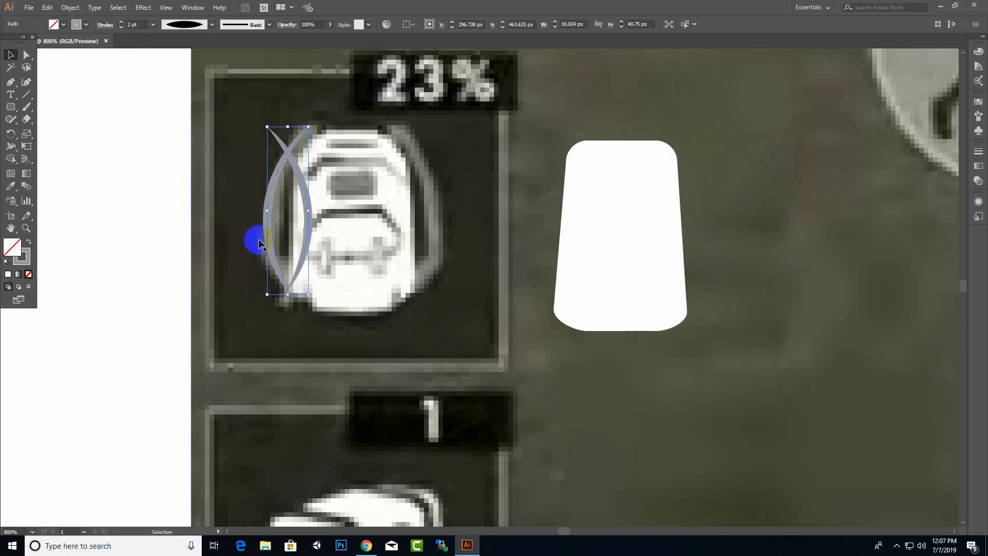
drag(304, 195, 435, 194)
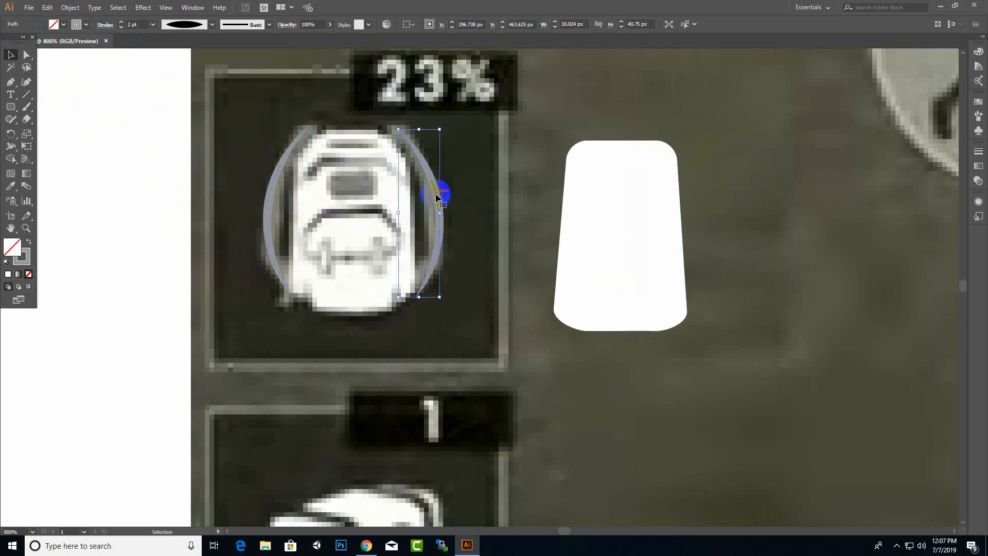
- Move both strap curves together onto the white backpack body so that one curve flanks each side
key(a)
click(272, 202)
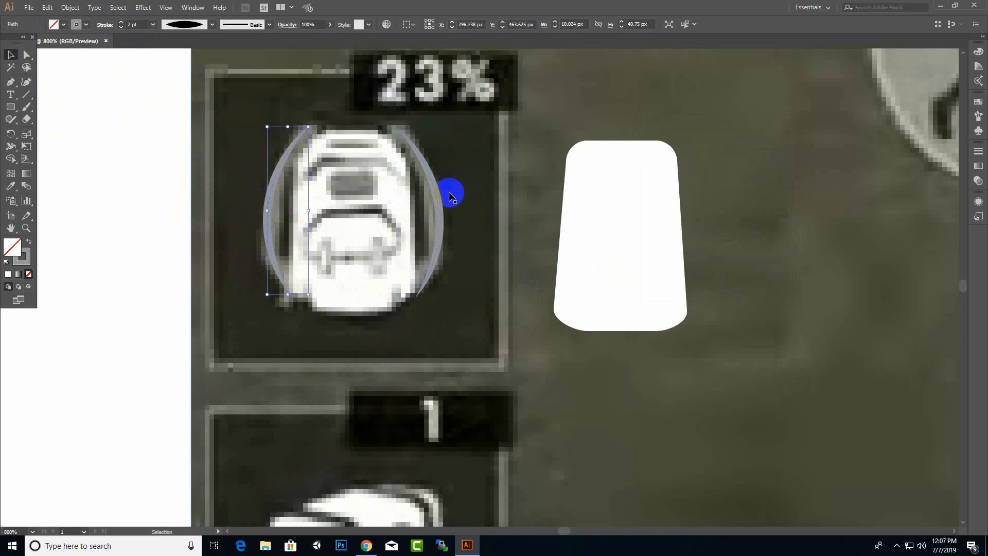
click(45, 150)
click(278, 161)
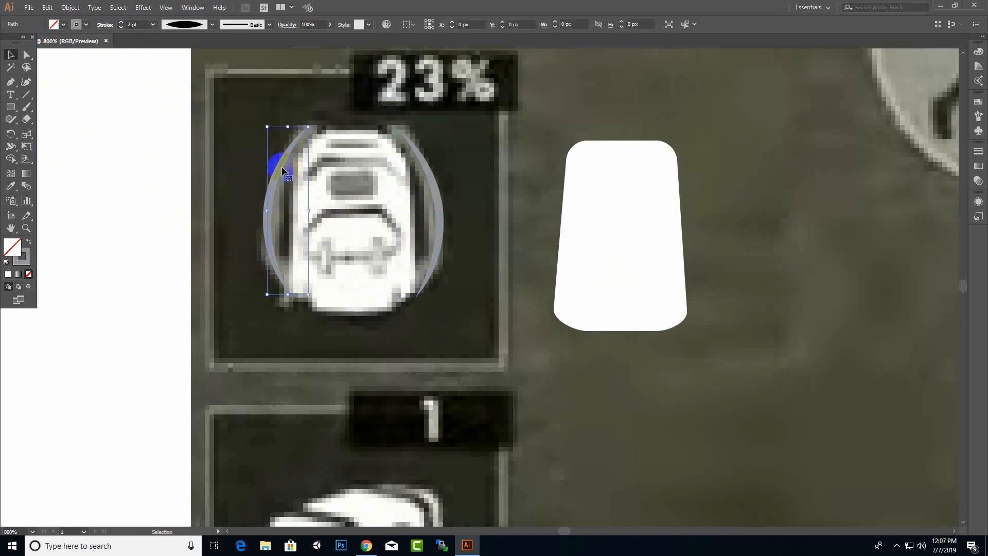
shift+click(436, 168)
drag(446, 203, 703, 206)
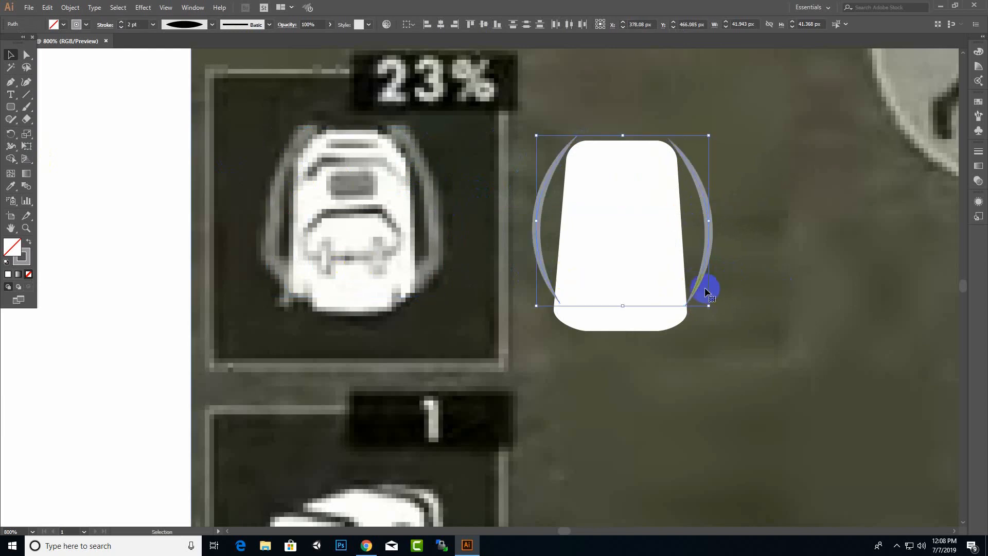
scroll(706, 302, up, 2)
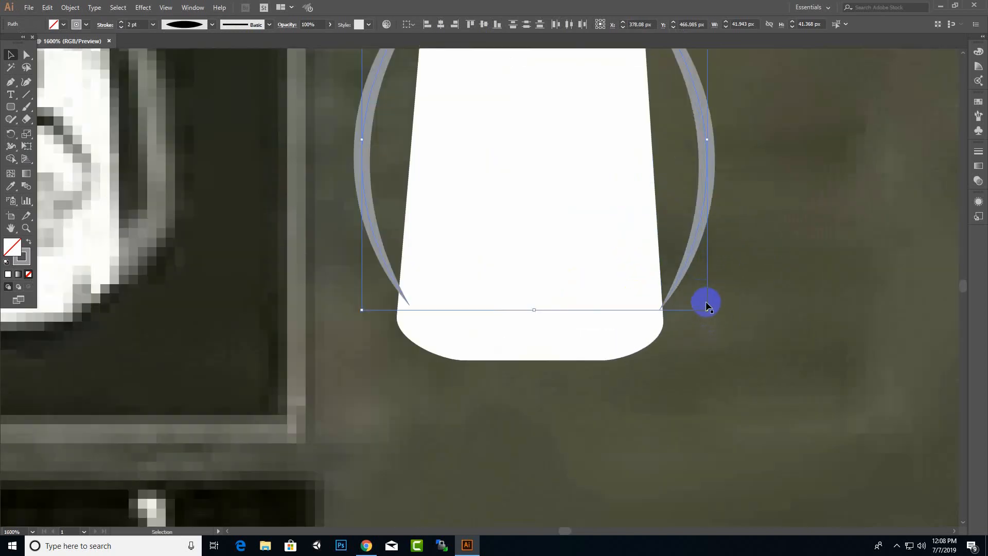
drag(694, 259, 685, 258)
- Bring the white backpack body in front of the two strap curves
click(512, 145)
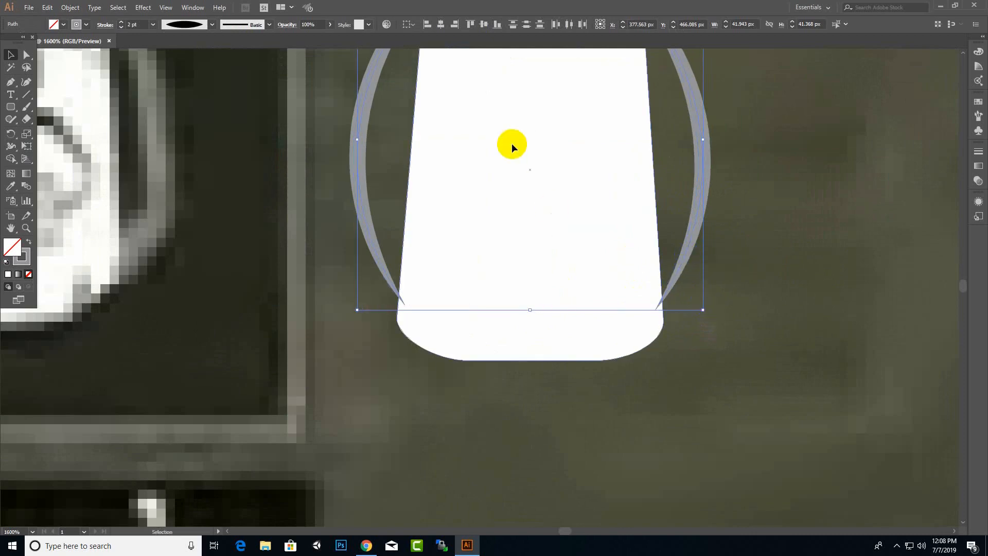
right_click(528, 194)
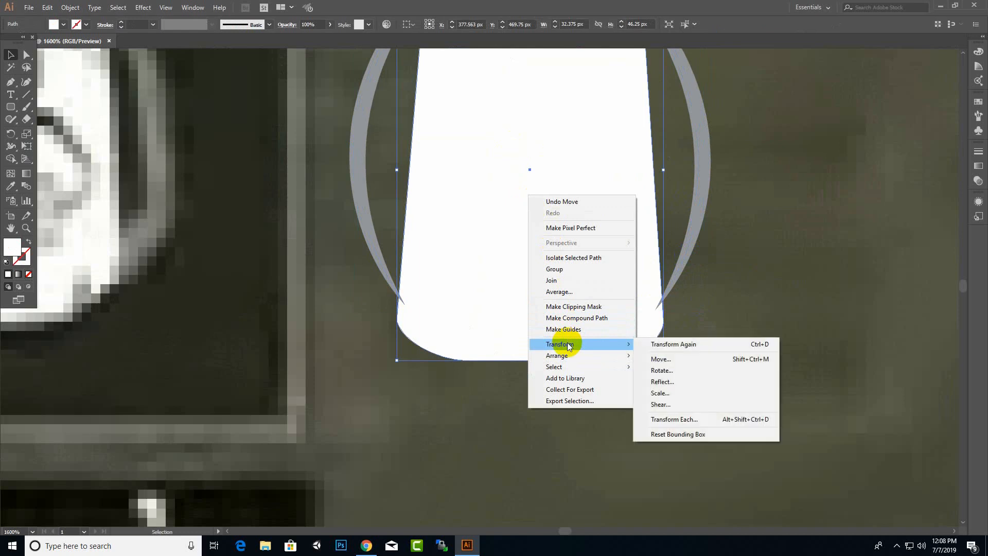
mouse_move(561, 356)
click(714, 362)
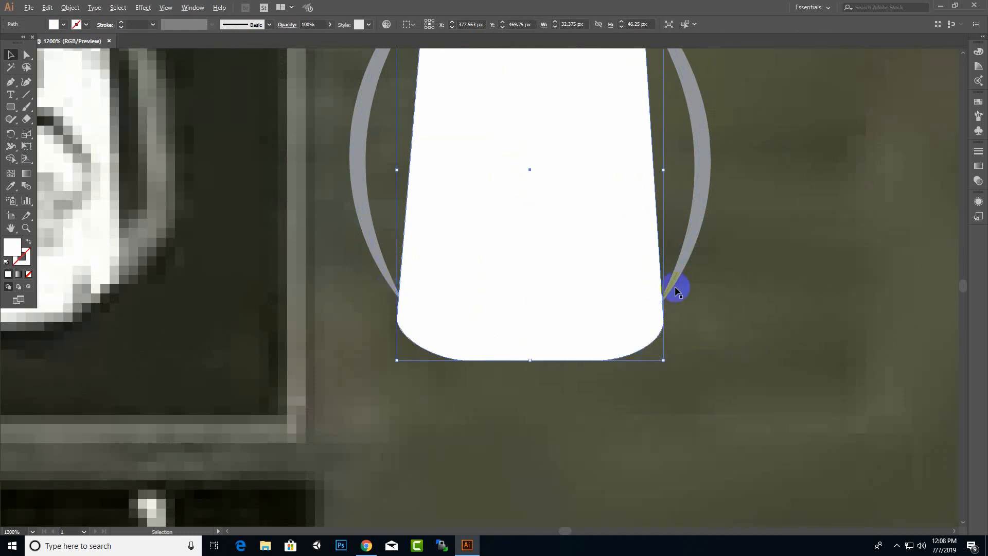
- Narrow the white backpack body to about 32.15 px wide and nudge it to sit centrally between the straps
scroll(679, 287, down, 3)
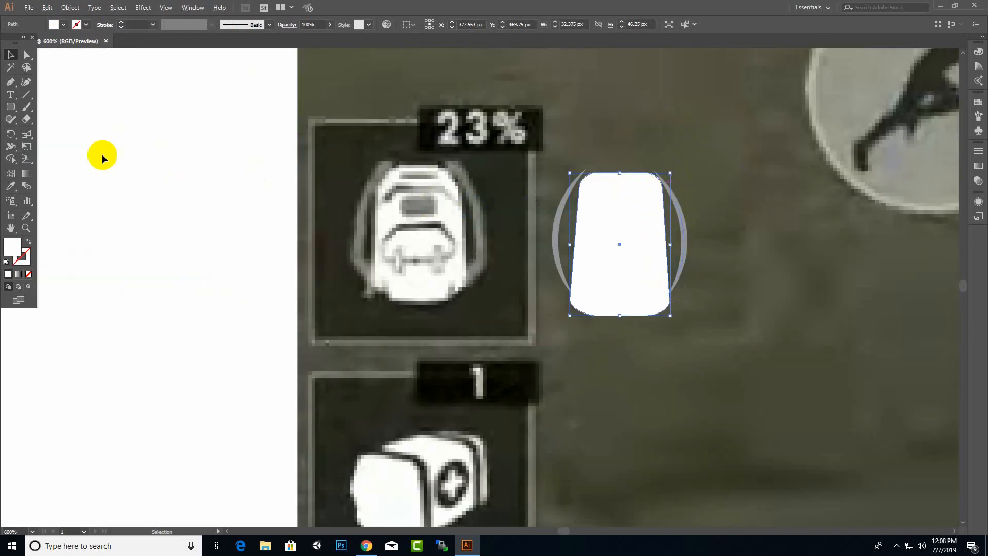
click(748, 221)
scroll(657, 189, up, 2)
click(664, 185)
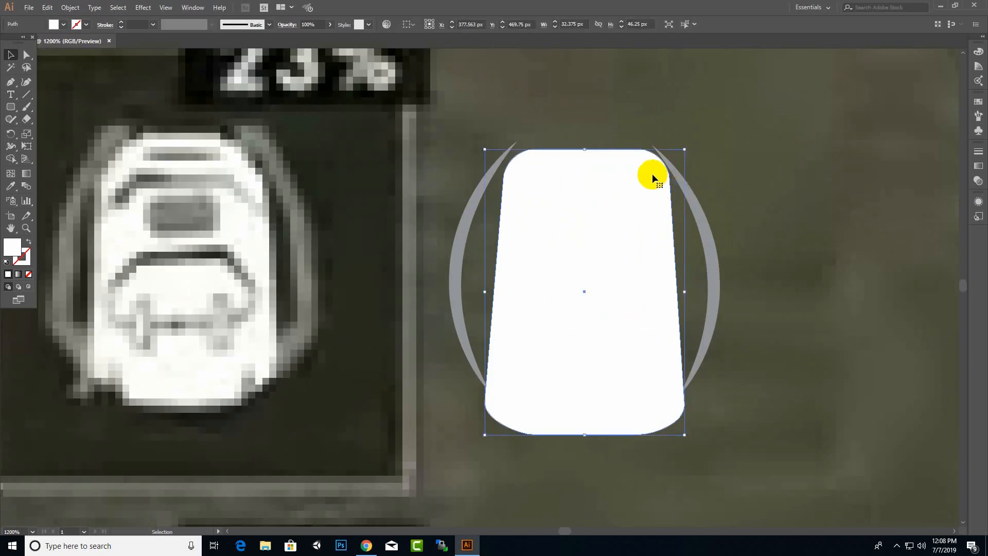
drag(686, 150, 682, 149)
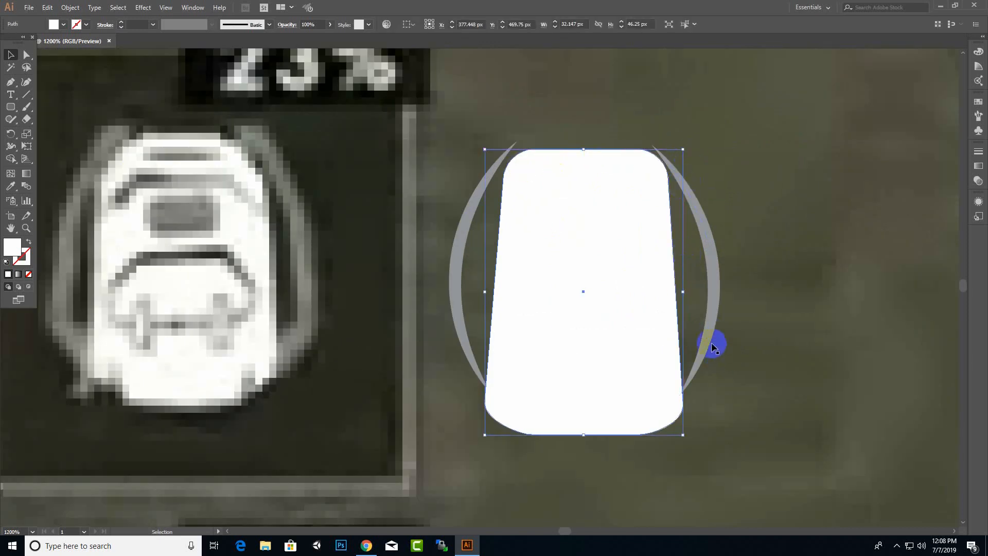
drag(613, 221, 626, 213)
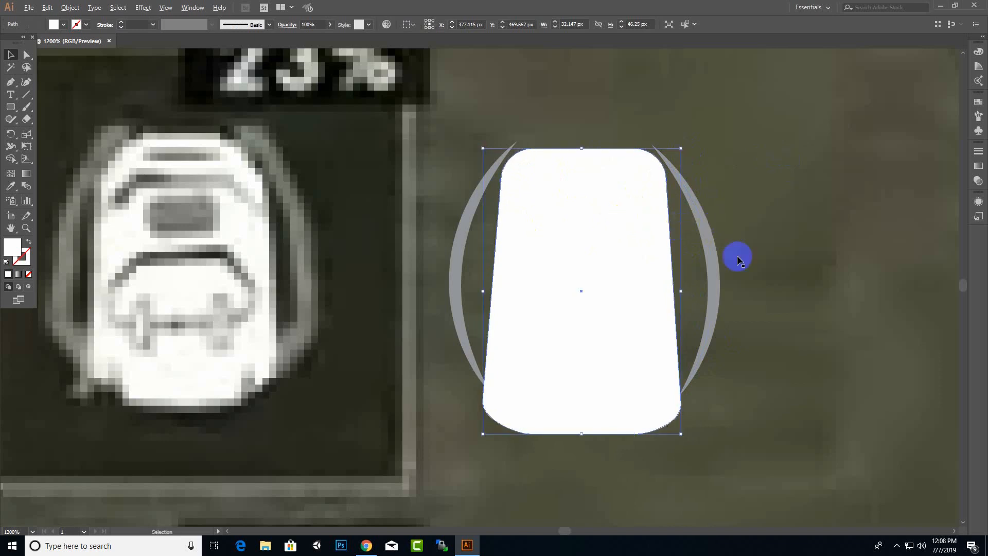
- Trace the short stripe at the top of the backpack icon with a straight Curvature tool path about 11 px long
click(375, 170)
scroll(684, 336, down, 1)
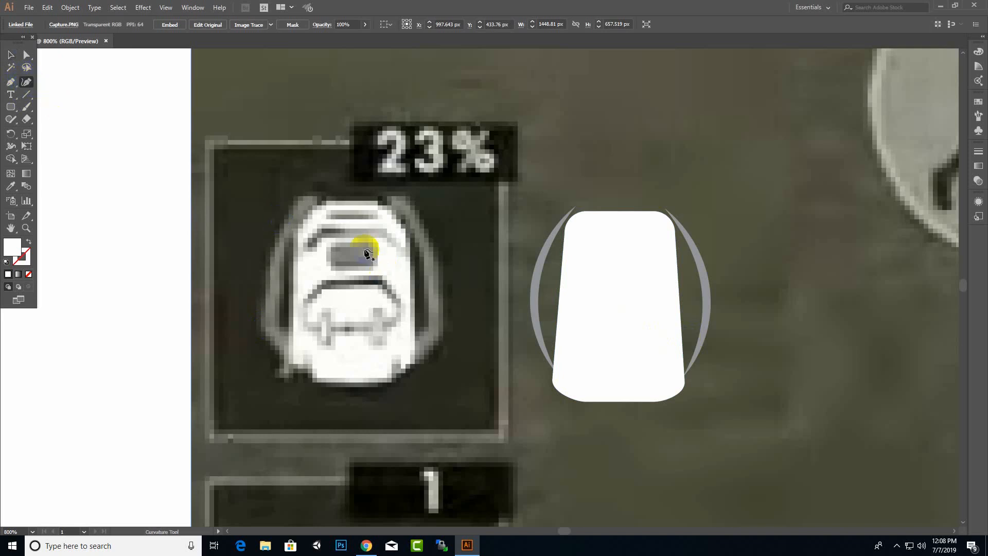
click(328, 217)
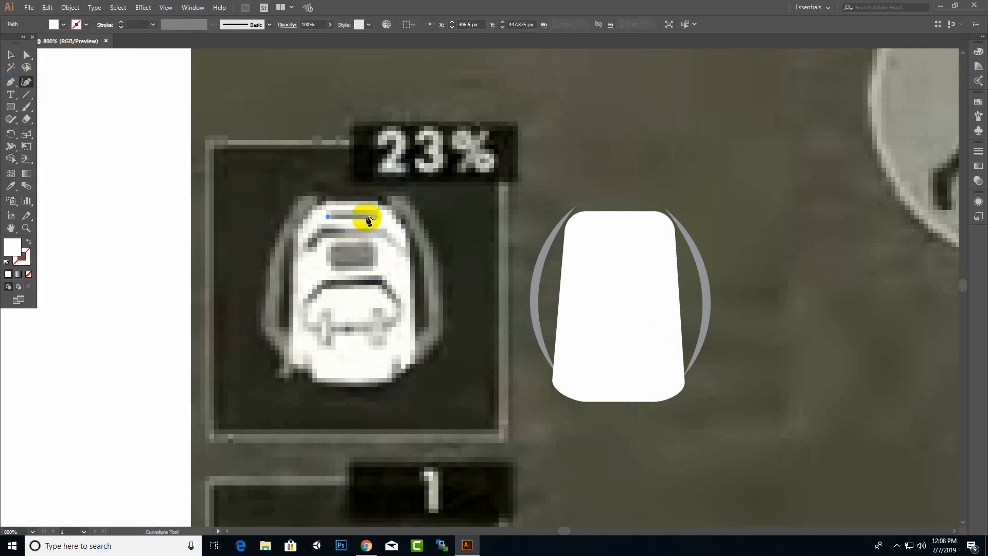
click(373, 217)
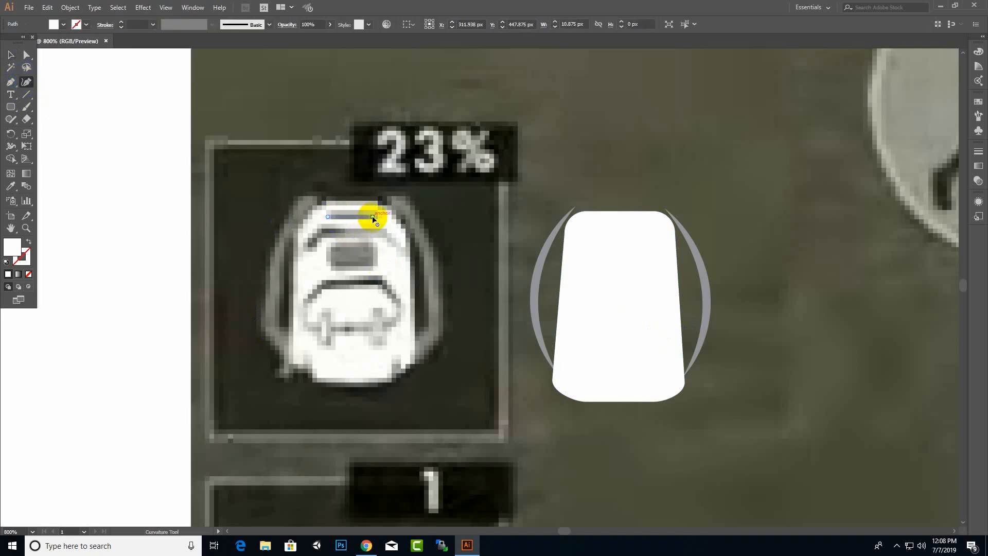
- Give the stripe path a gray 2 pt stroke with the elliptical width profile that tapers at both ends
click(84, 25)
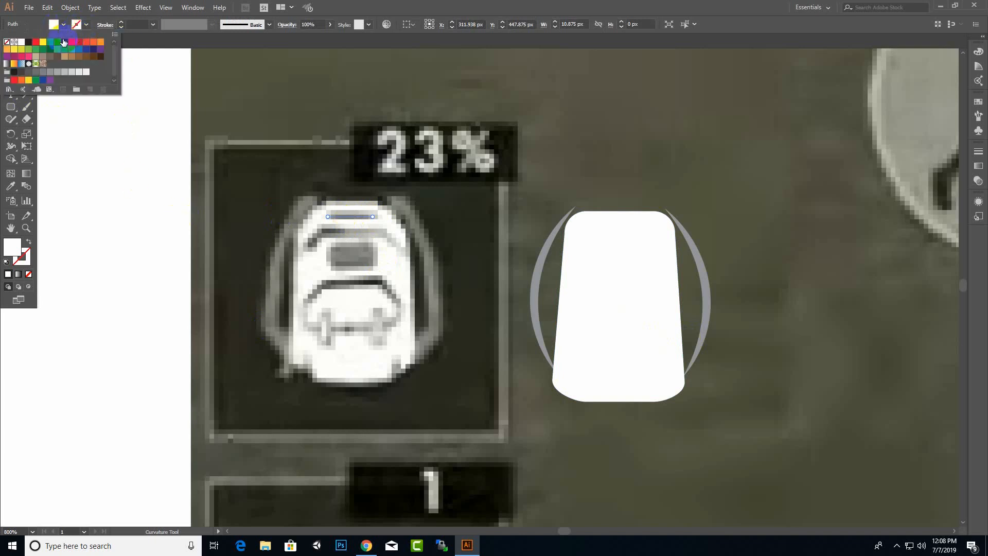
click(43, 72)
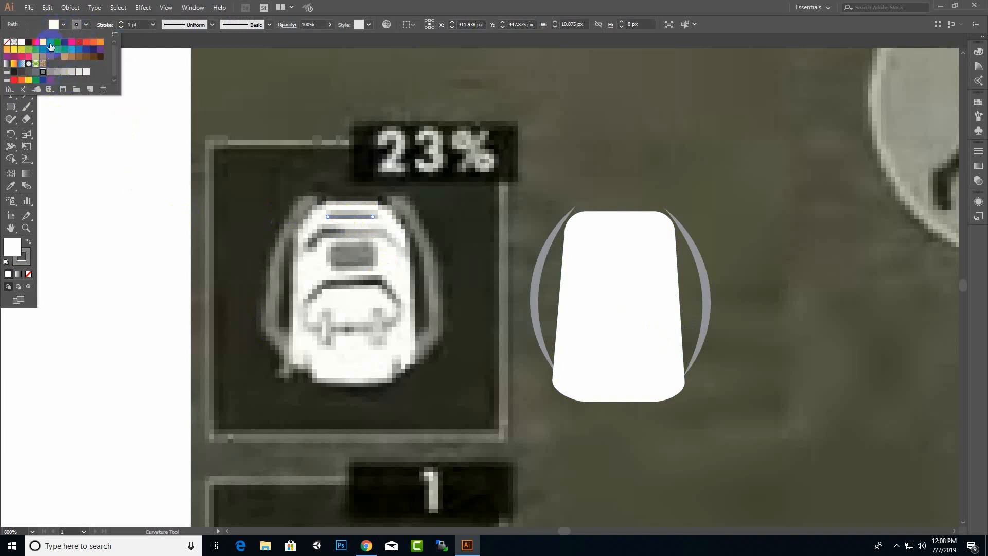
click(122, 22)
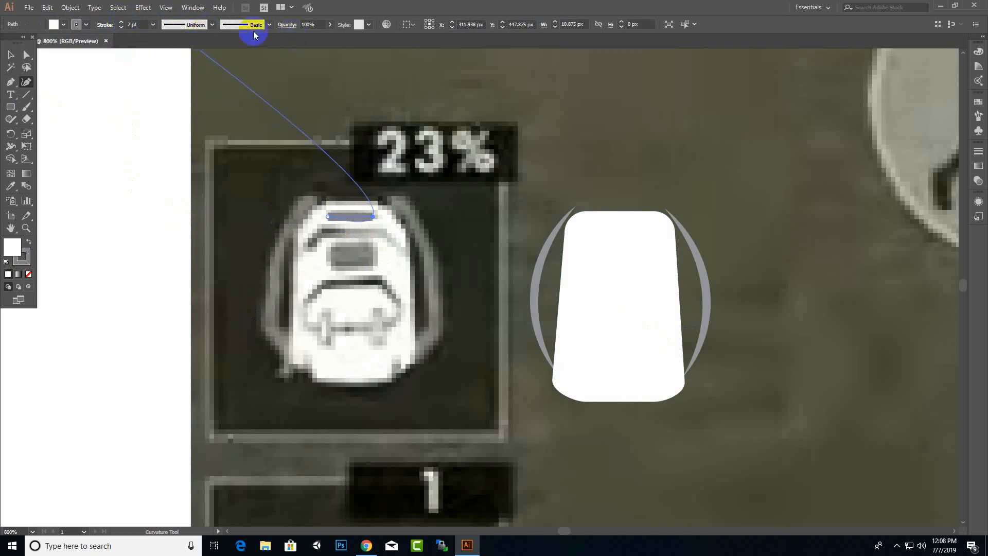
click(212, 25)
click(176, 58)
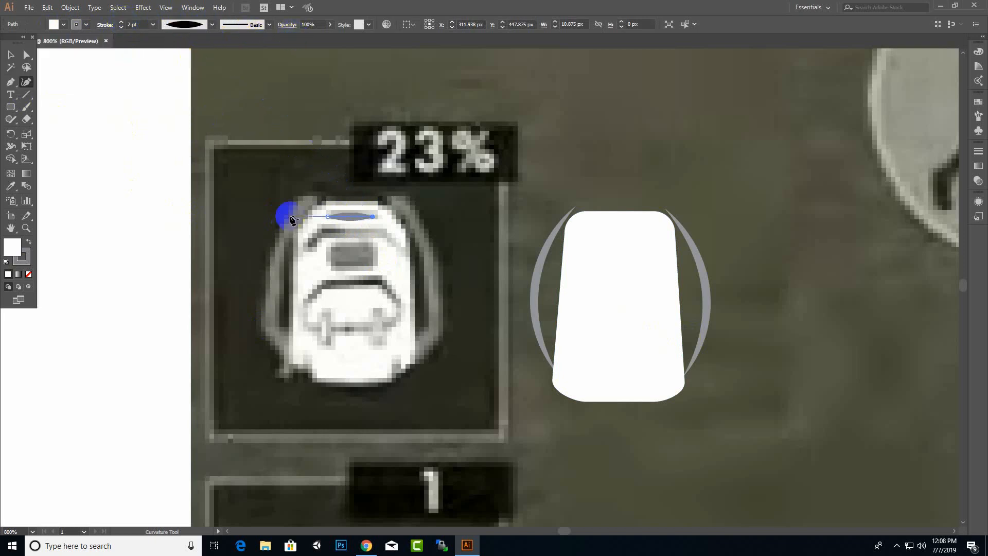
- Move the tapered stripe onto the white backpack body, centered just below its upper edge
key(v)
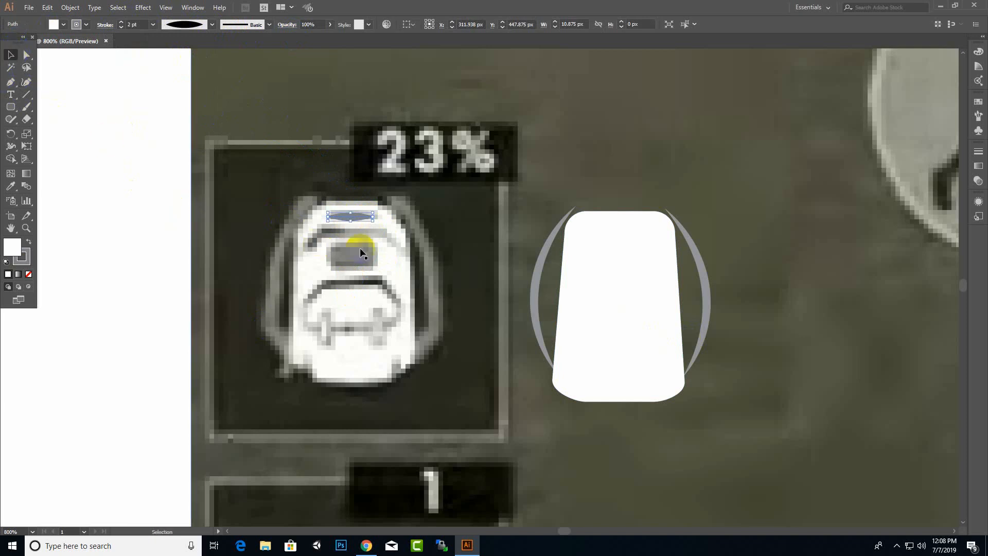
drag(364, 221, 634, 231)
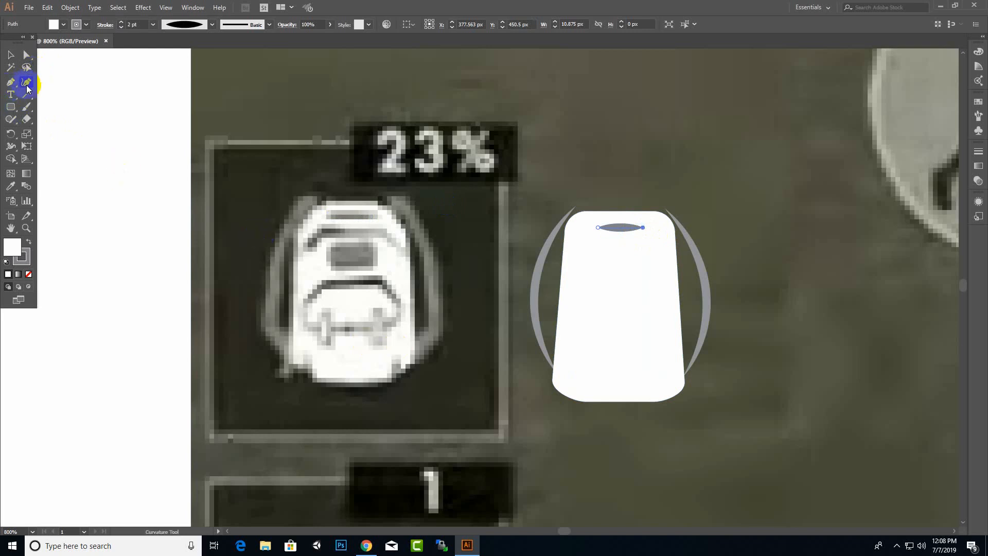
key(Escape)
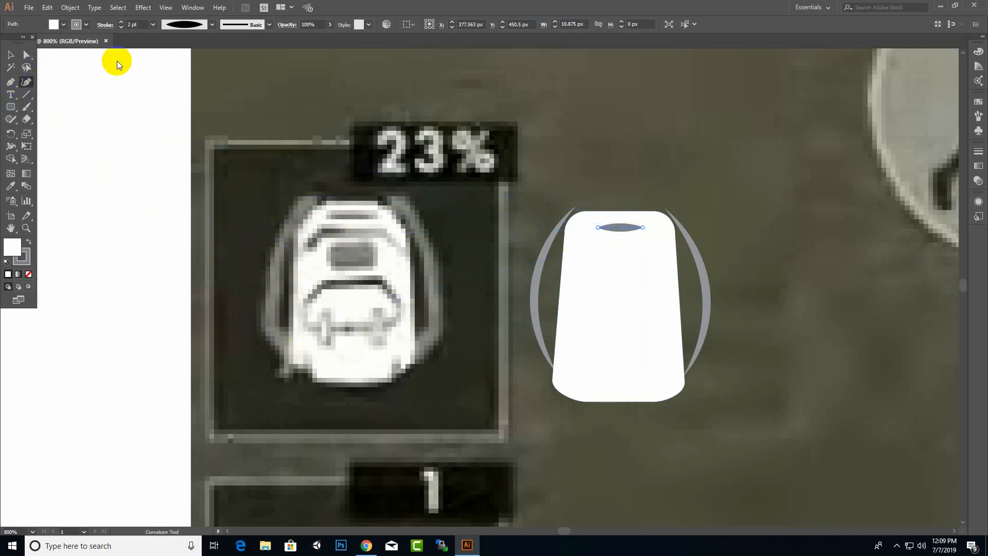
- Trace the arched line below the icon's top stripe with a three-point Curvature tool path about 22 by 5.5 px
click(307, 245)
click(365, 230)
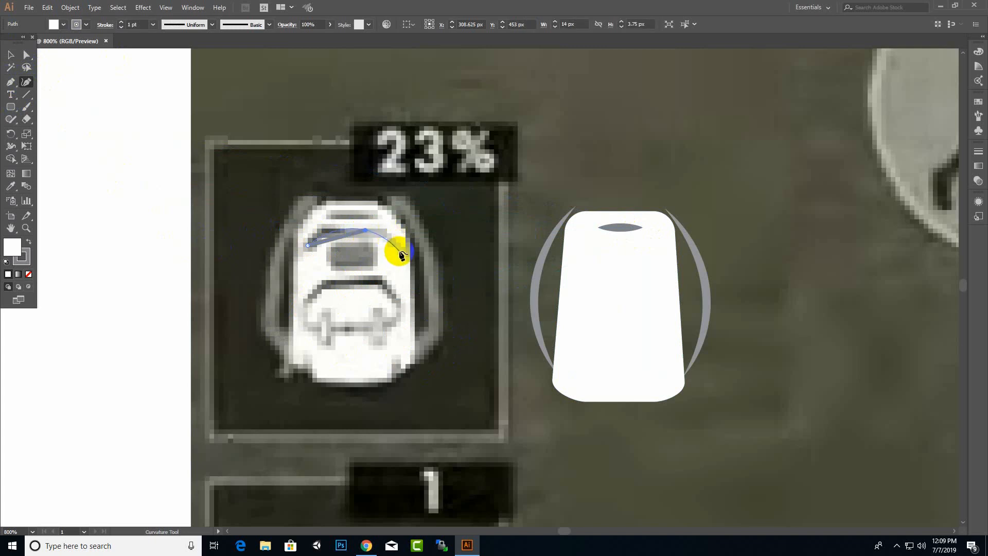
click(400, 250)
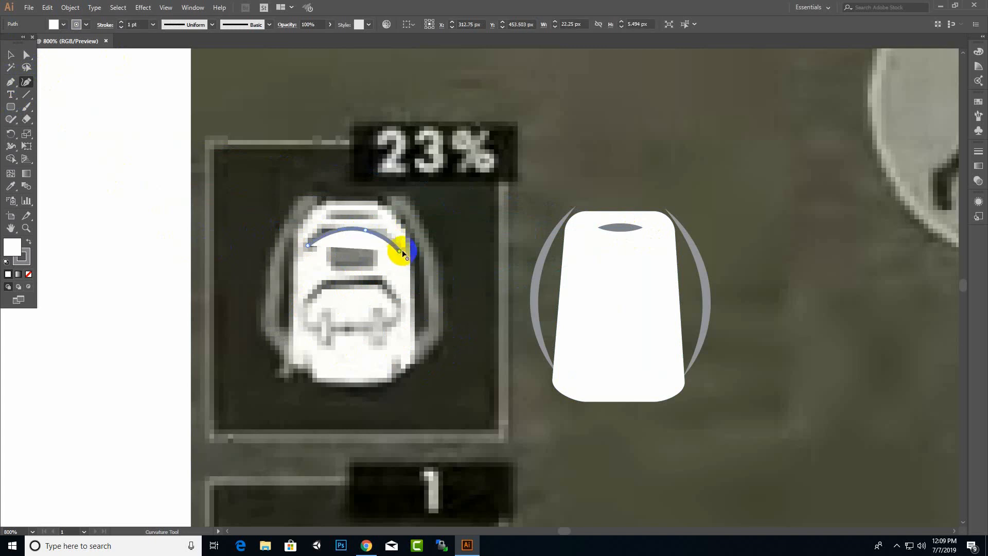
- Set the arch's stroke to 2 pt with the elliptical tapered width profile and remove its fill
click(80, 26)
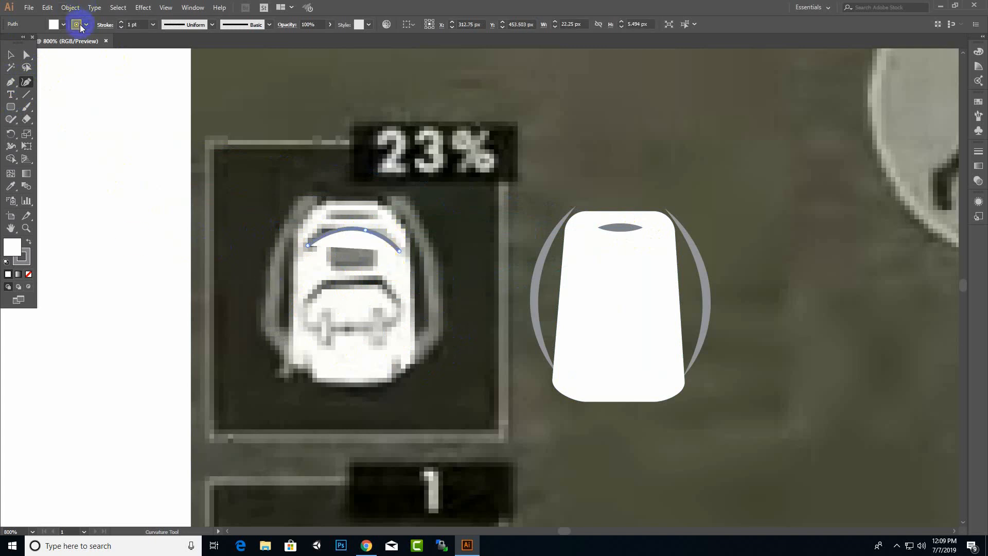
click(212, 25)
click(187, 51)
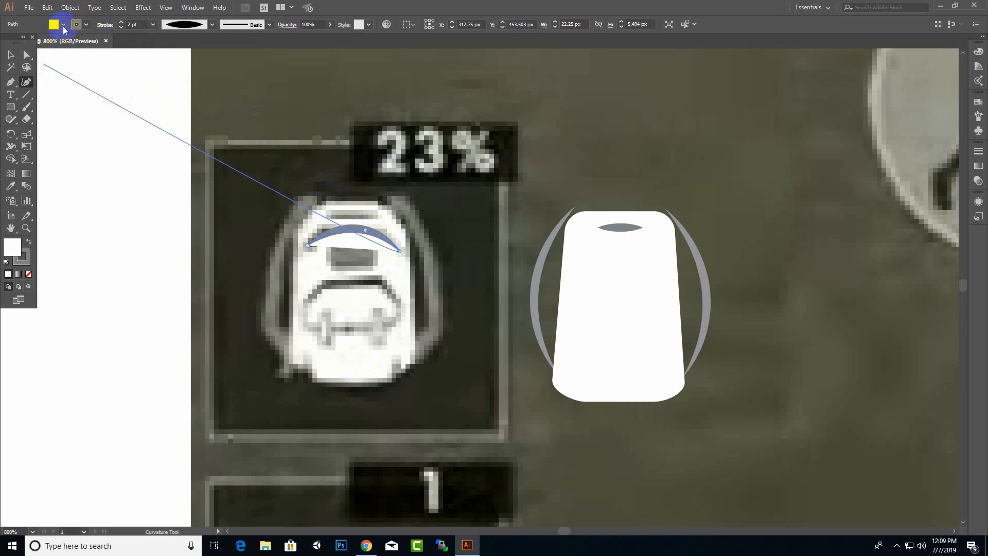
click(63, 27)
click(7, 42)
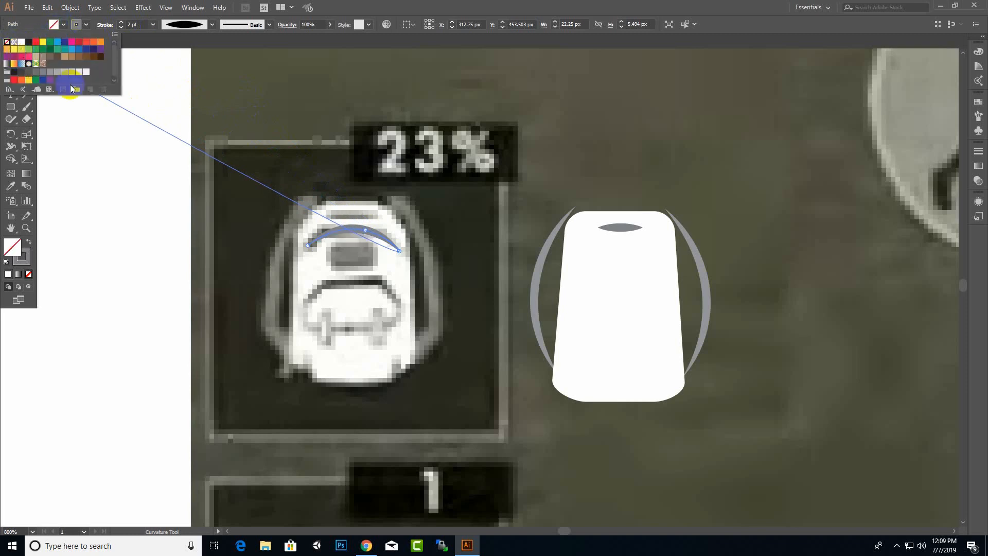
- Move the arch onto the white backpack body, centered below the tapered stripe
click(399, 251)
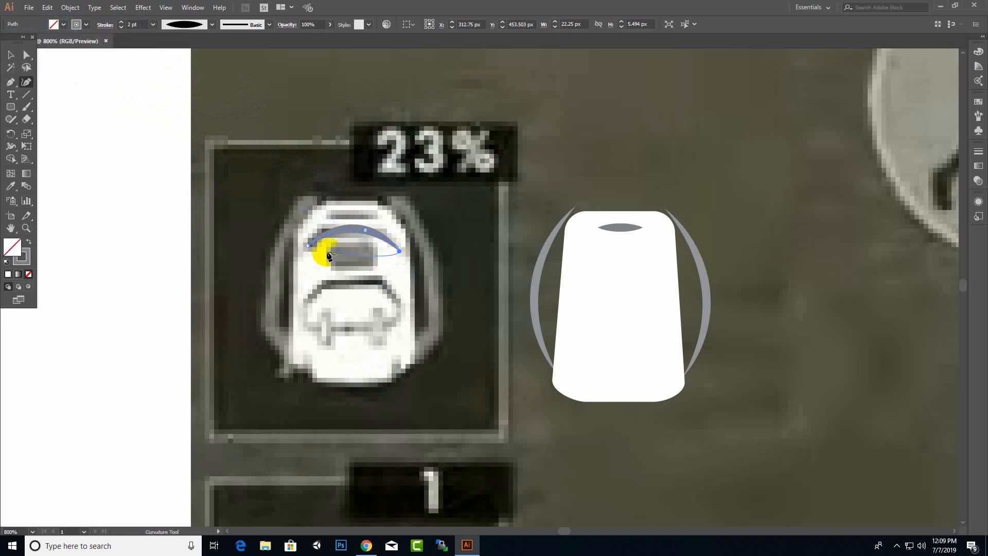
click(8, 59)
drag(372, 270, 390, 241)
drag(654, 263, 653, 255)
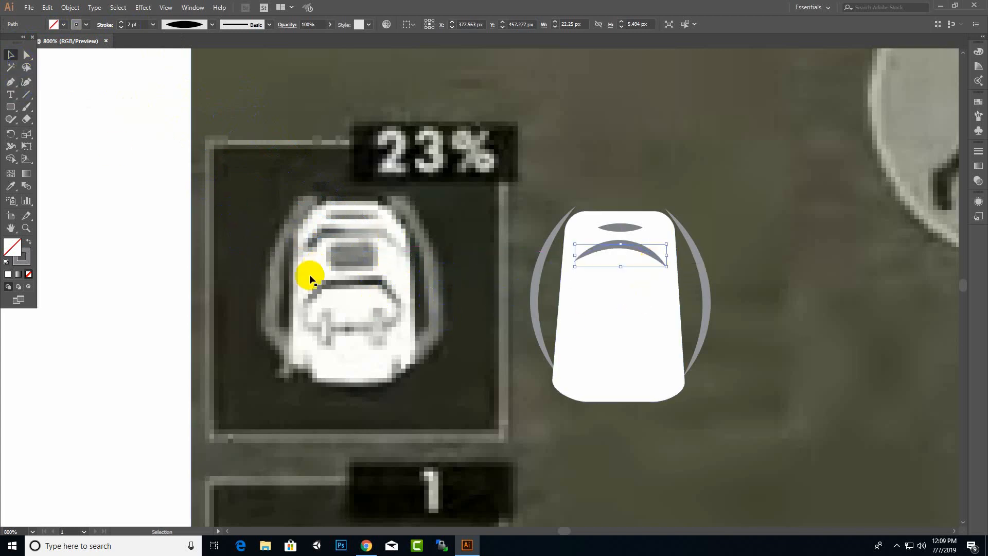
- Draw a rounded rectangle about 10.75 by 5.5 px over the reference icon's gray patch, with a gray fill and no stroke
click(11, 108)
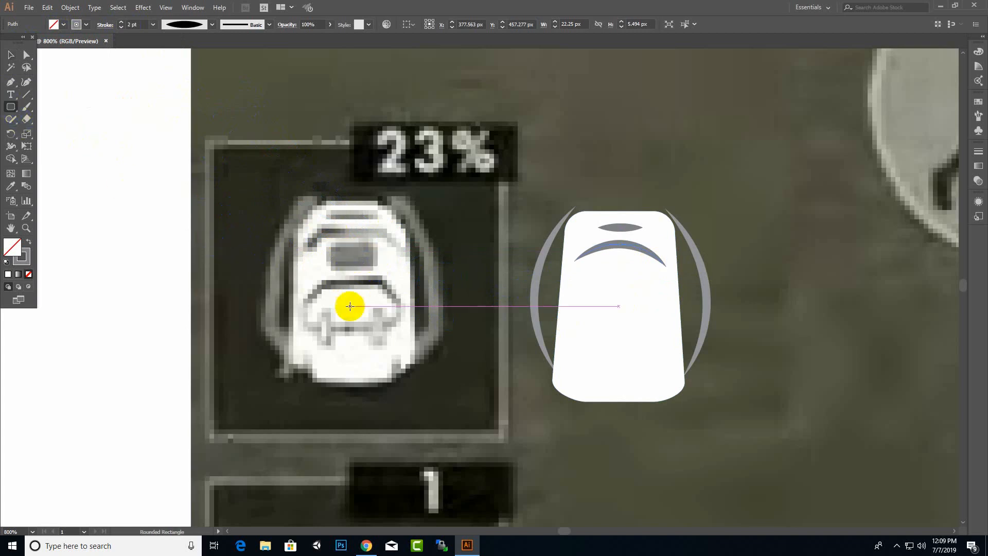
drag(327, 244, 373, 266)
click(83, 27)
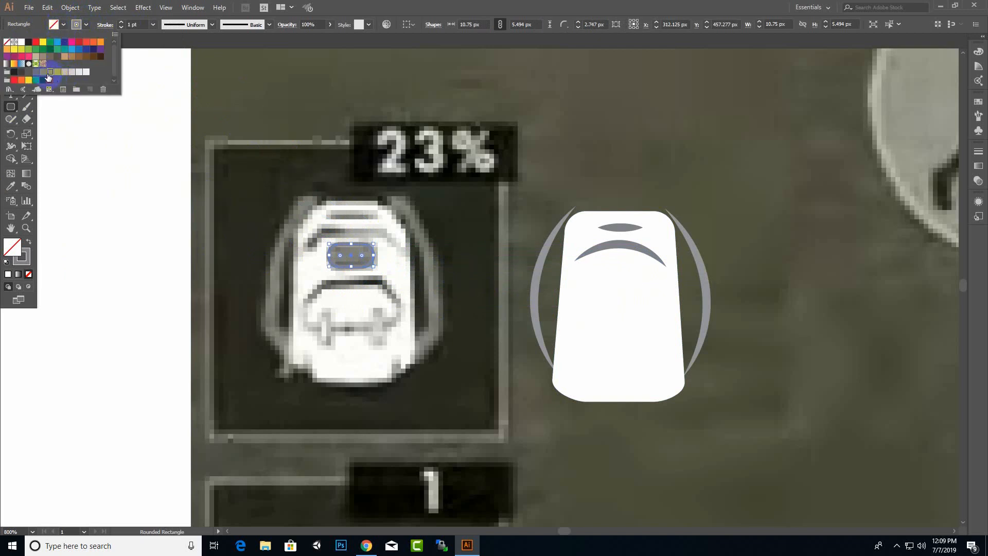
click(47, 75)
click(86, 26)
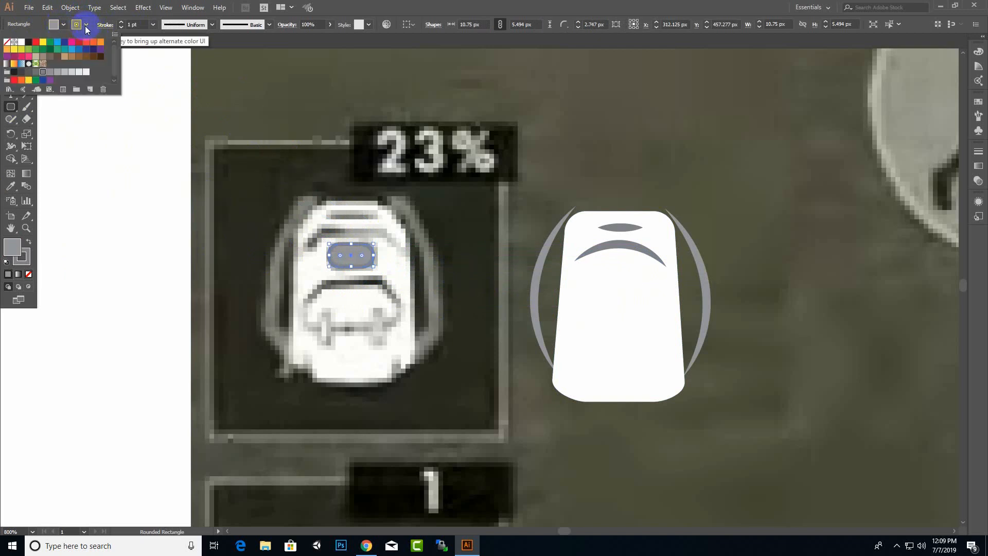
click(7, 41)
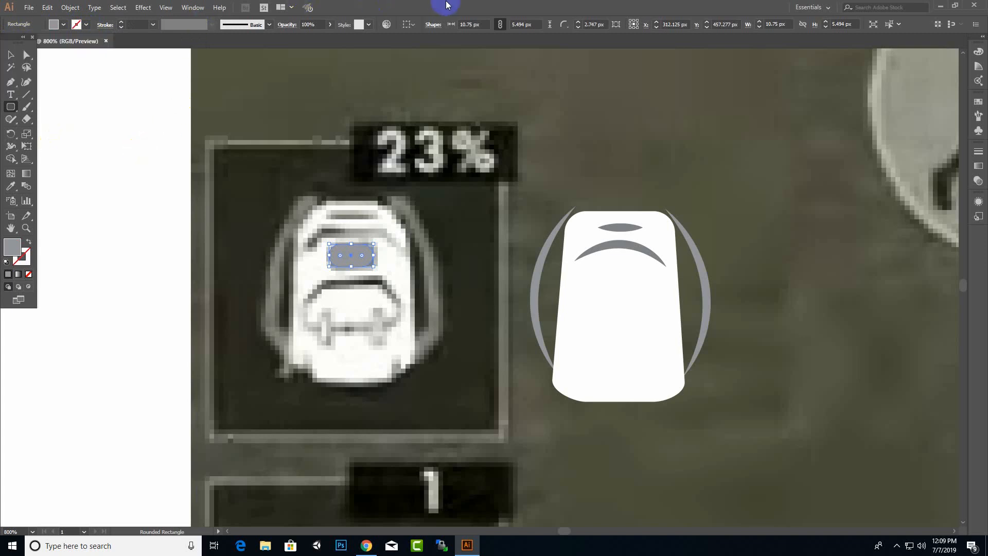
- Move the gray rounded rectangle onto the white backpack body, centered below the arch
click(11, 55)
click(363, 260)
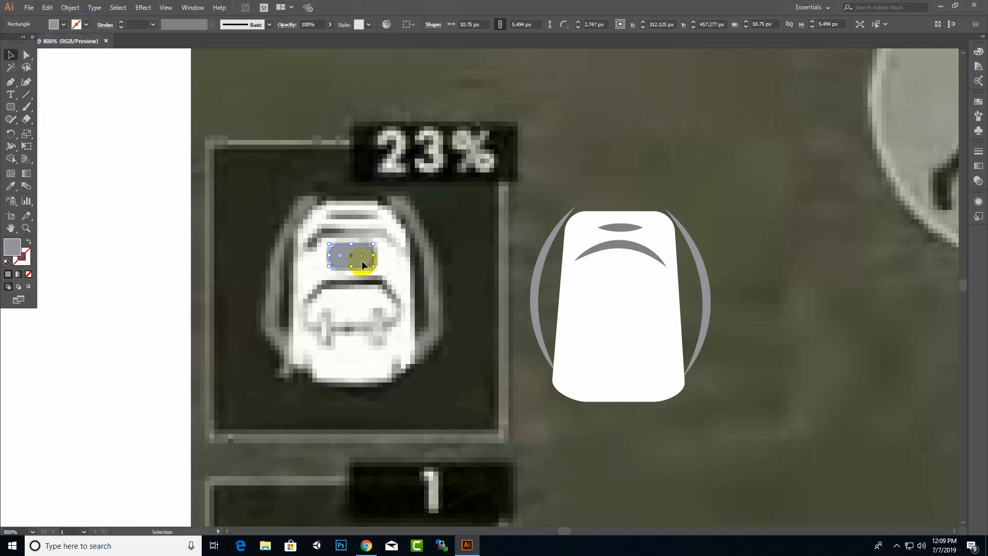
drag(363, 265, 631, 279)
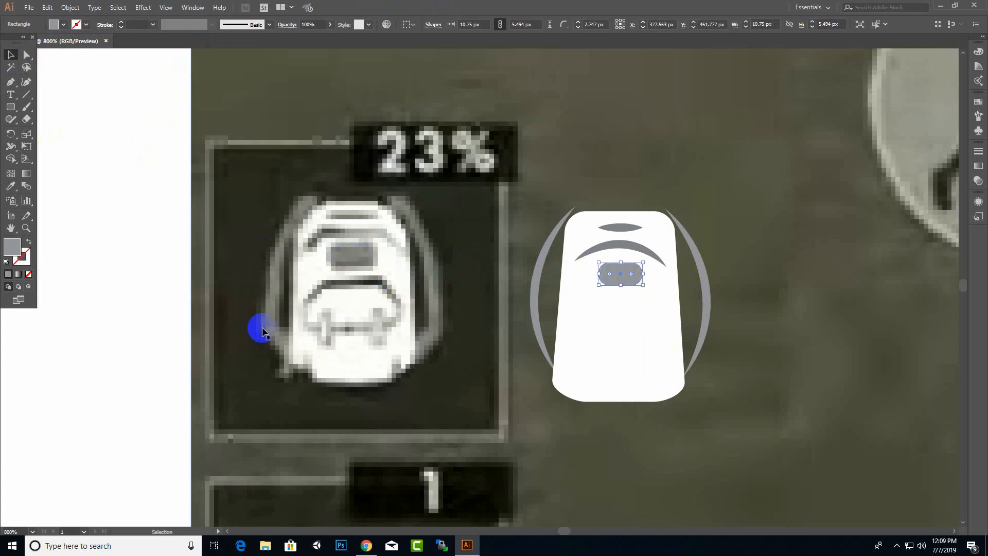
- Start a Curvature tool path along the upper-left shoulder of the reference icon's lower pocket with two points
click(26, 82)
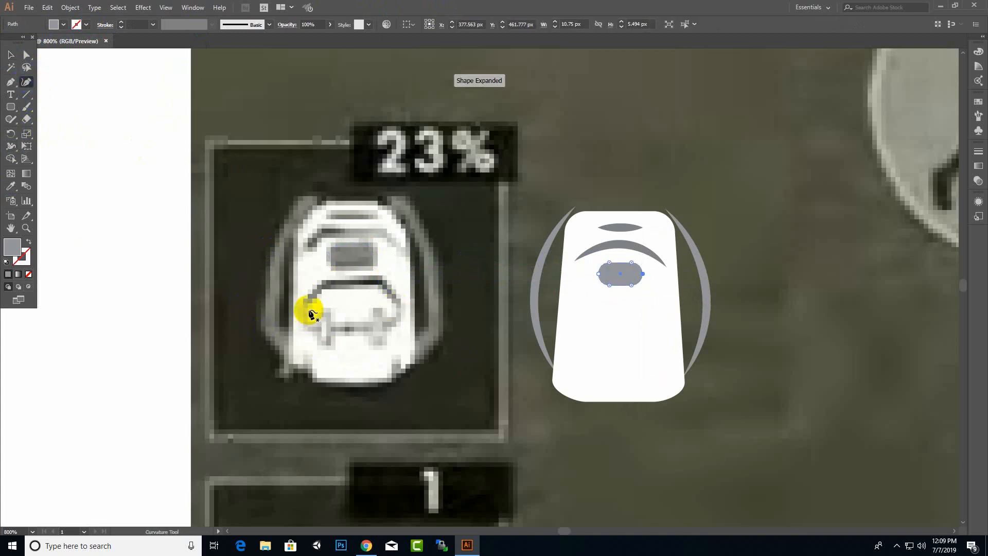
click(307, 304)
click(329, 284)
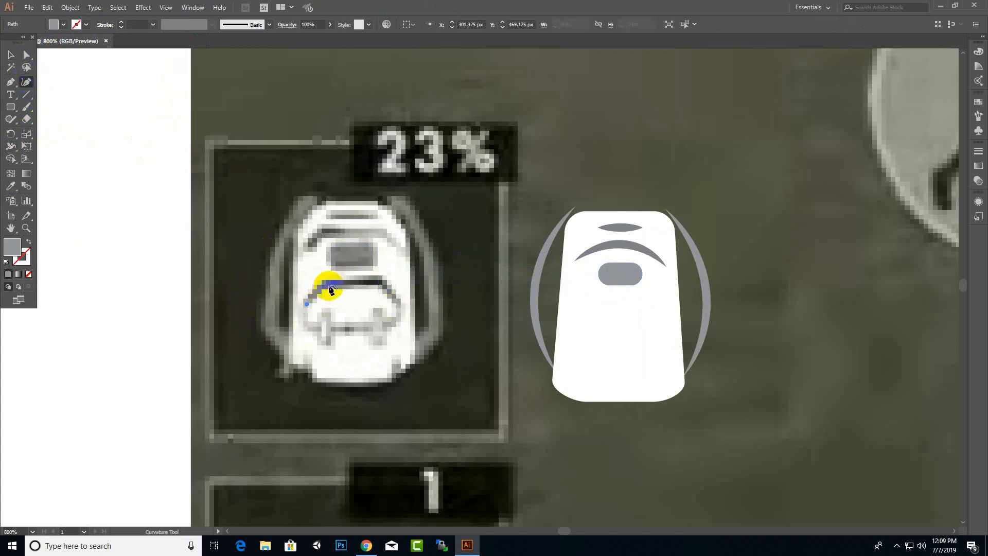
click(384, 284)
key(ctrl)
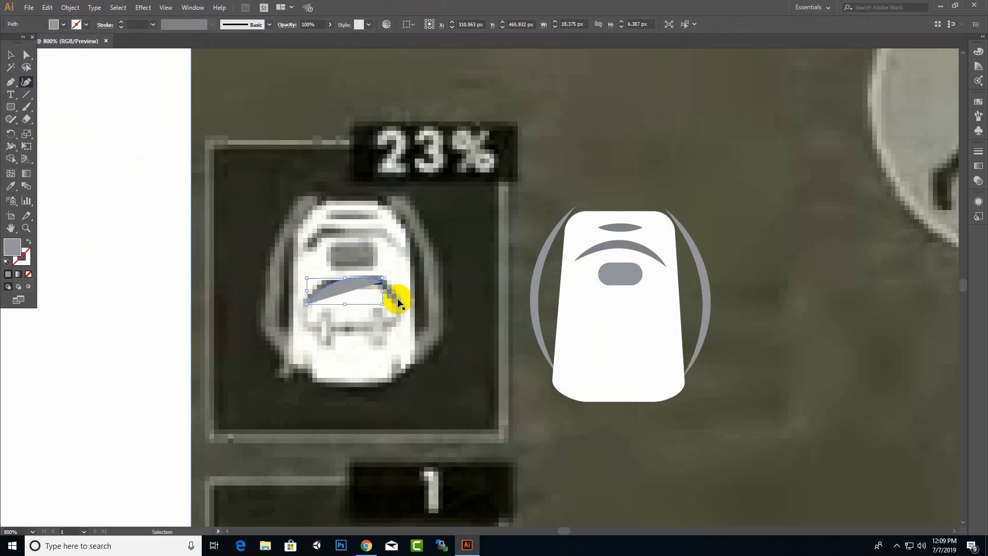
key(ctrl+z)
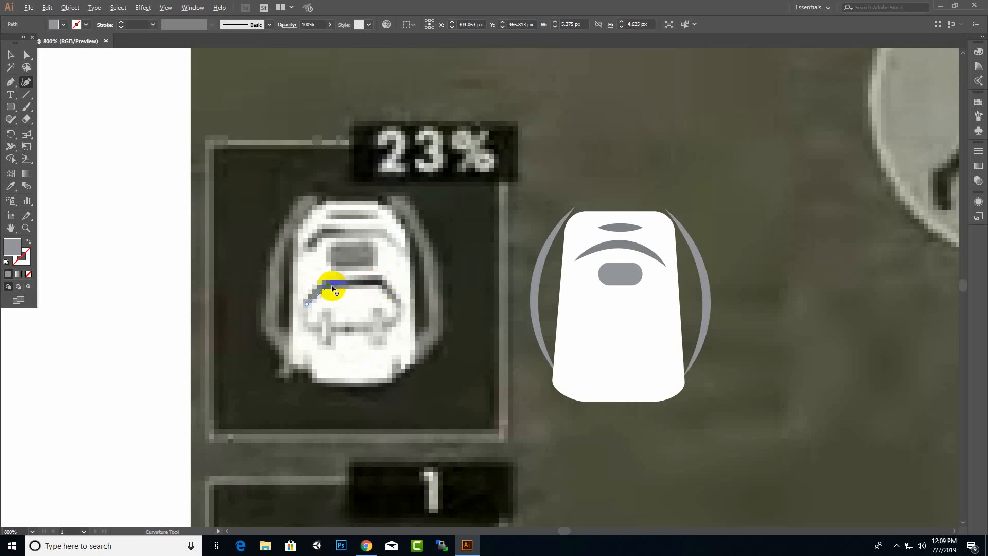
- Continue the Curvature path around the lower pocket and back to its starting point, about 22.9 by 11.5 px
click(379, 285)
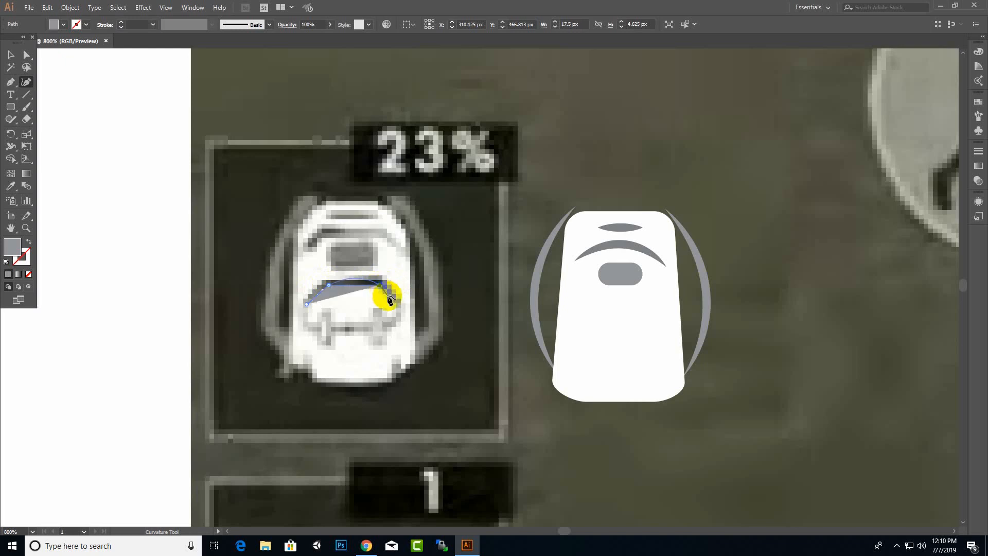
click(397, 301)
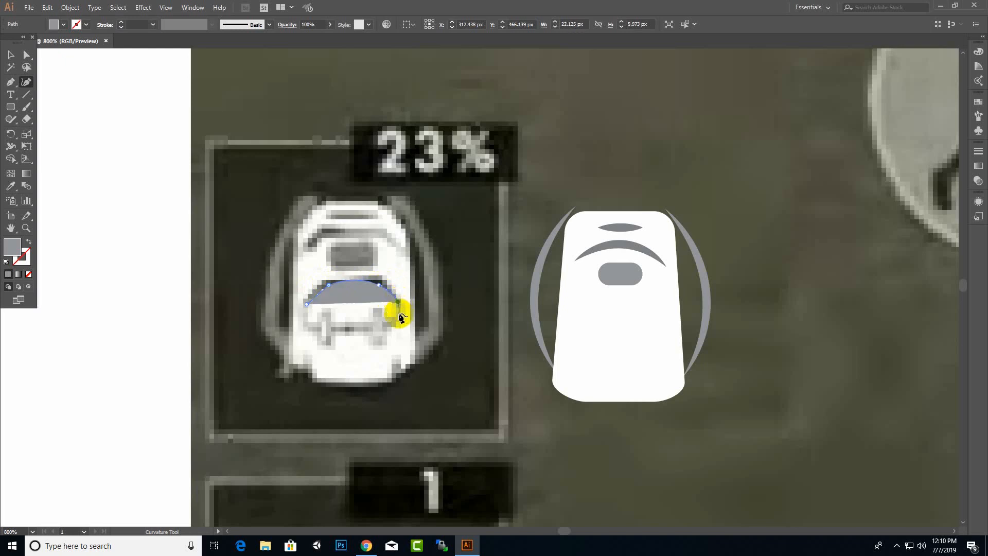
click(395, 321)
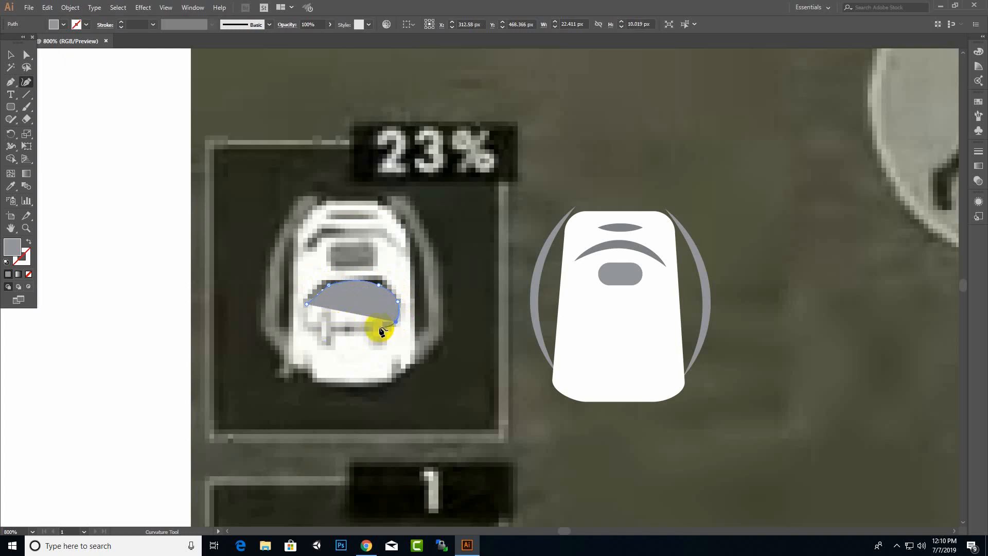
click(379, 327)
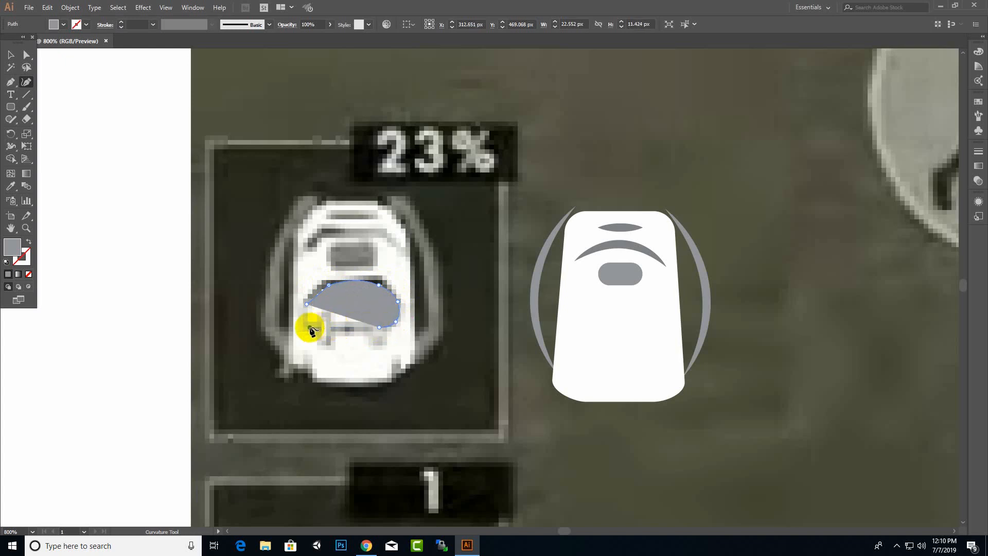
click(310, 328)
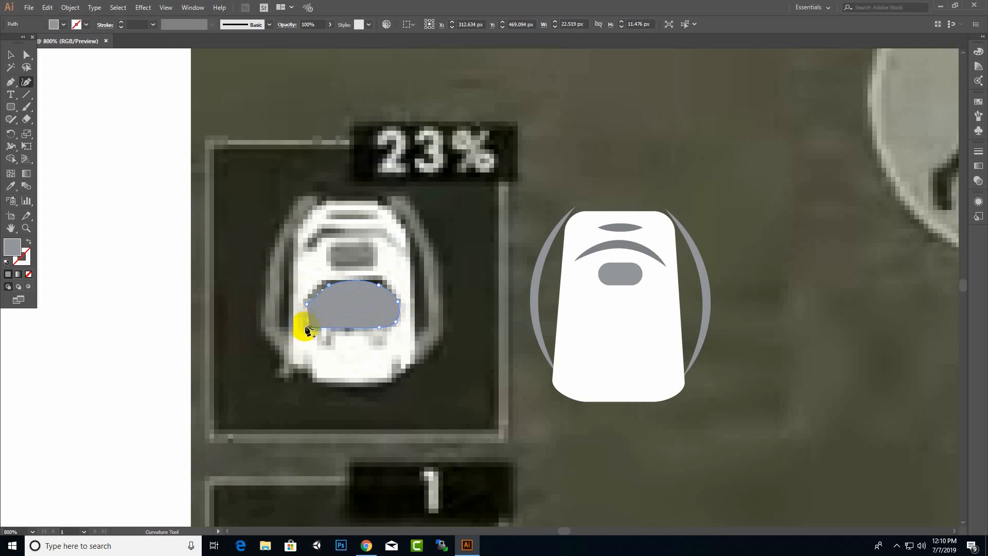
click(305, 327)
click(307, 304)
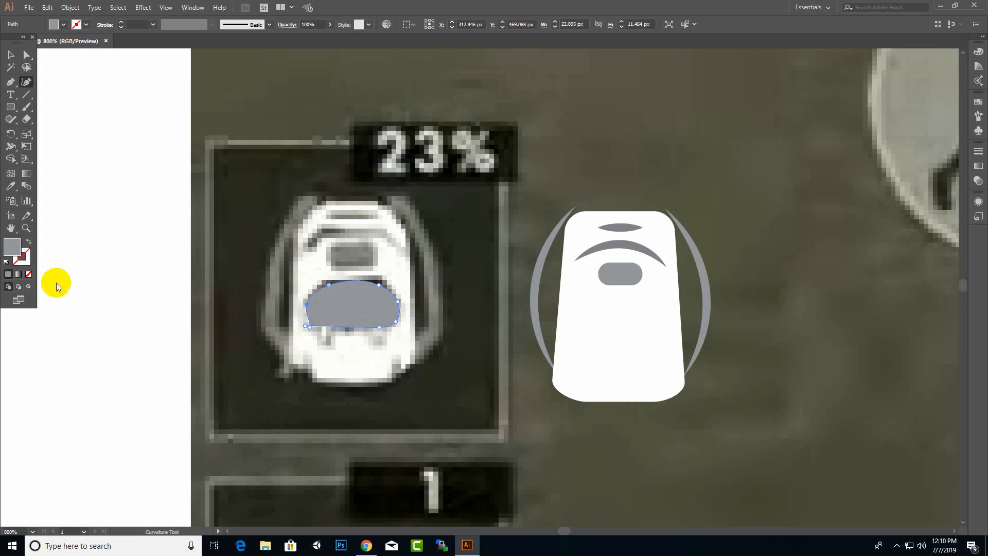
- Isolate the stray anchor at the pocket outline's lower-left corner and delete it
click(27, 55)
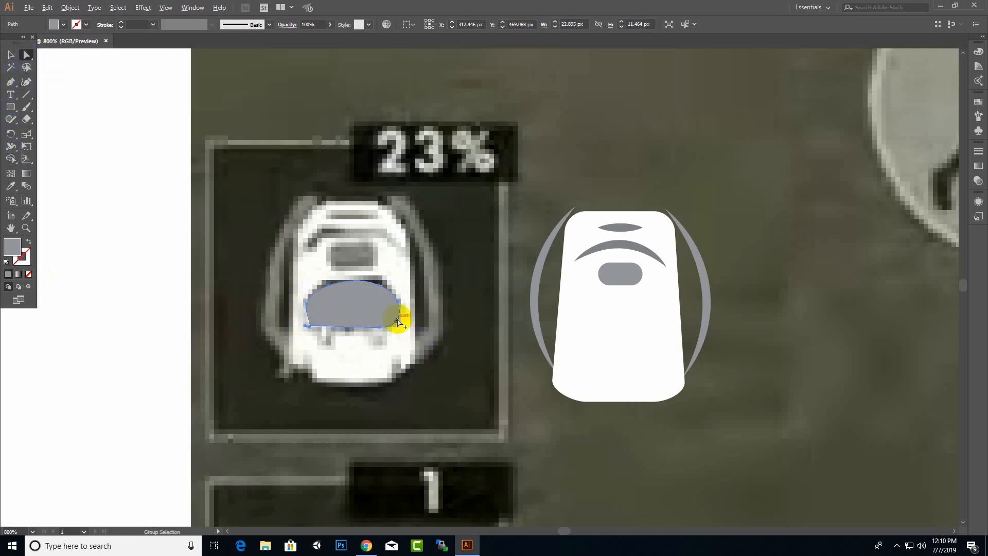
scroll(394, 319, up, 3)
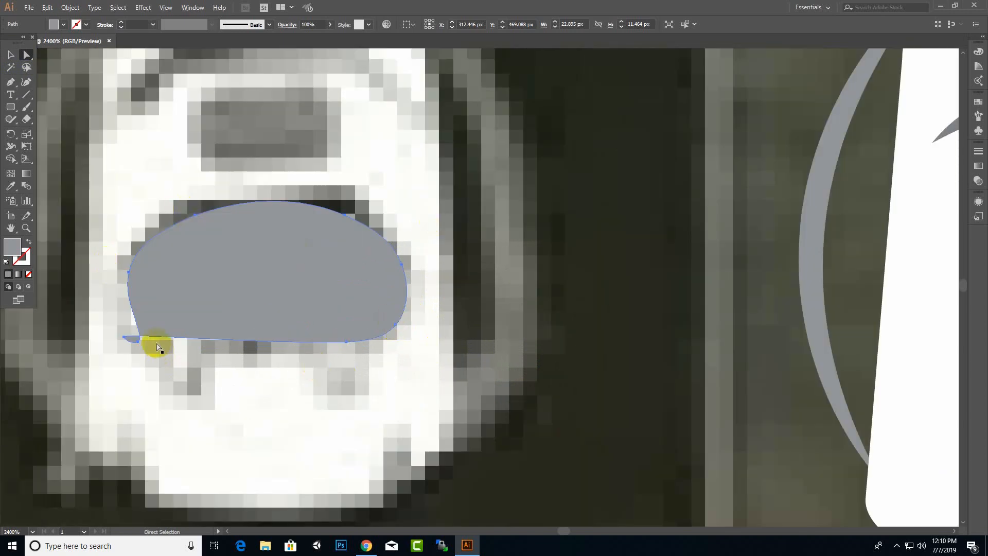
key(ctrl)
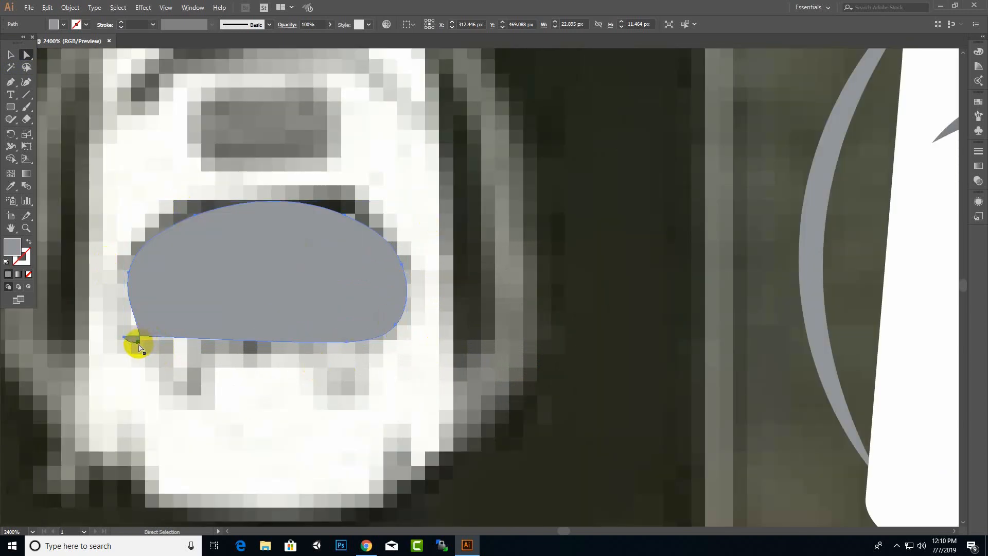
click(135, 343)
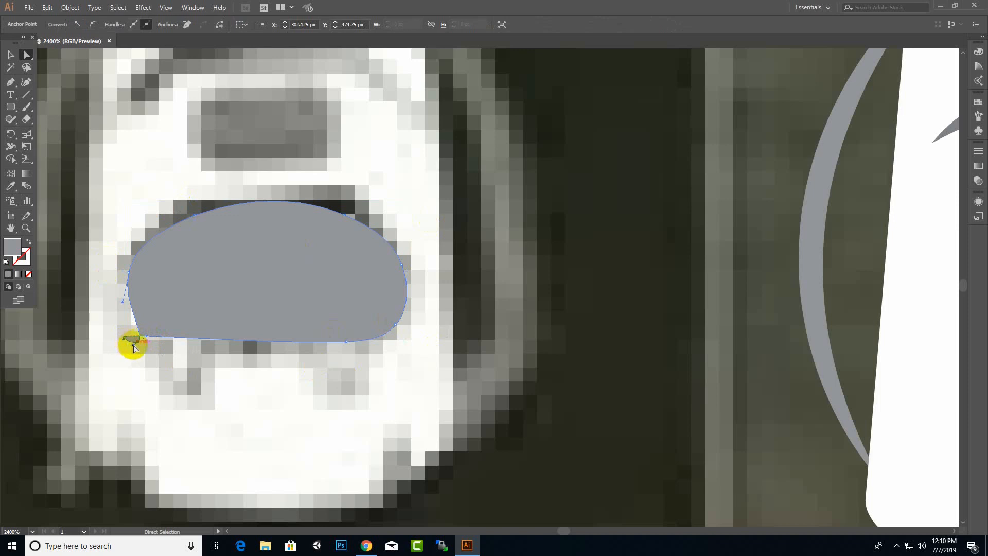
mouse_move(134, 346)
mouse_down()
mouse_move(128, 322)
mouse_move(120, 323)
mouse_move(127, 340)
mouse_move(142, 338)
mouse_up()
scroll(132, 344, up, 1)
drag(116, 304, 118, 294)
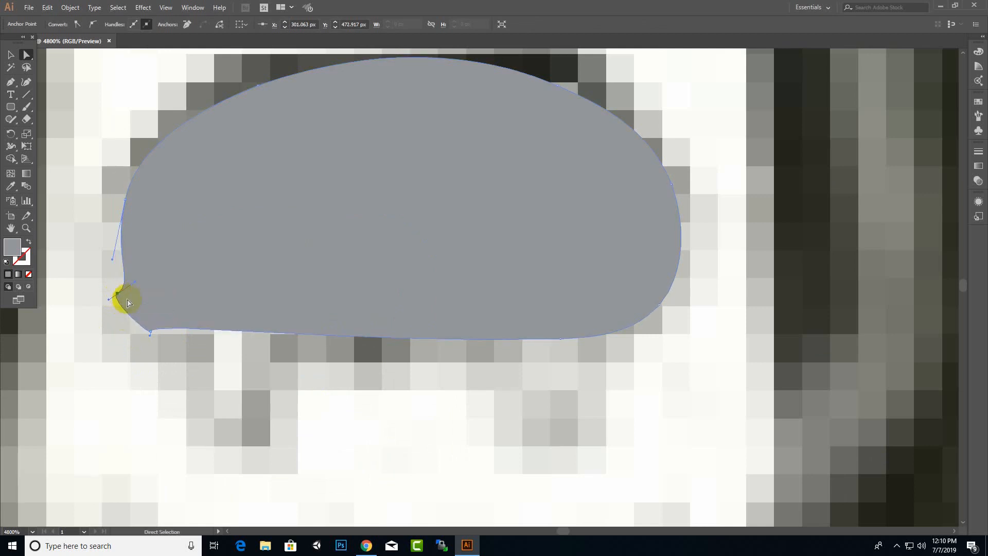
key(Delete)
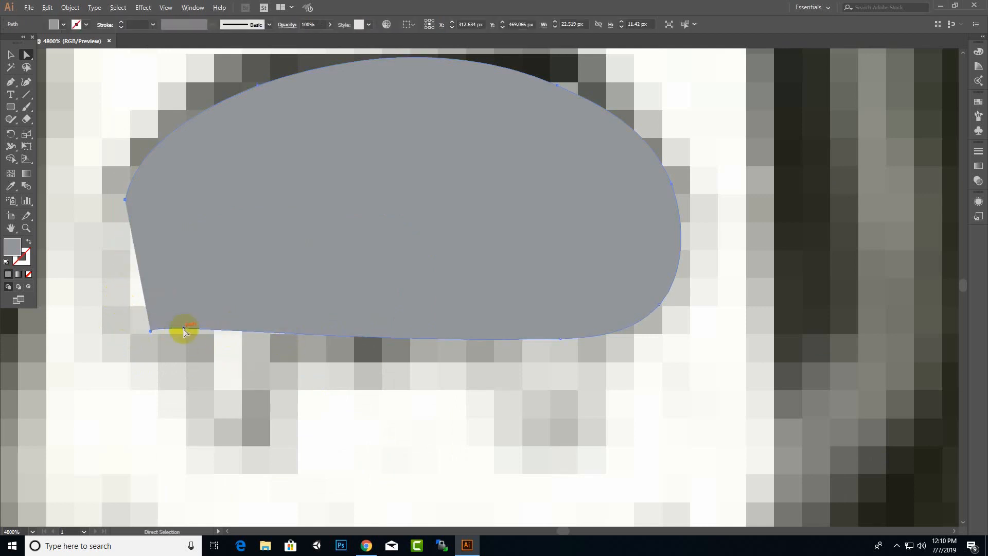
- Adjust the lower-left corner's handle to straighten the pocket's bottom edge, and set the left anchor's handle vertical
click(150, 330)
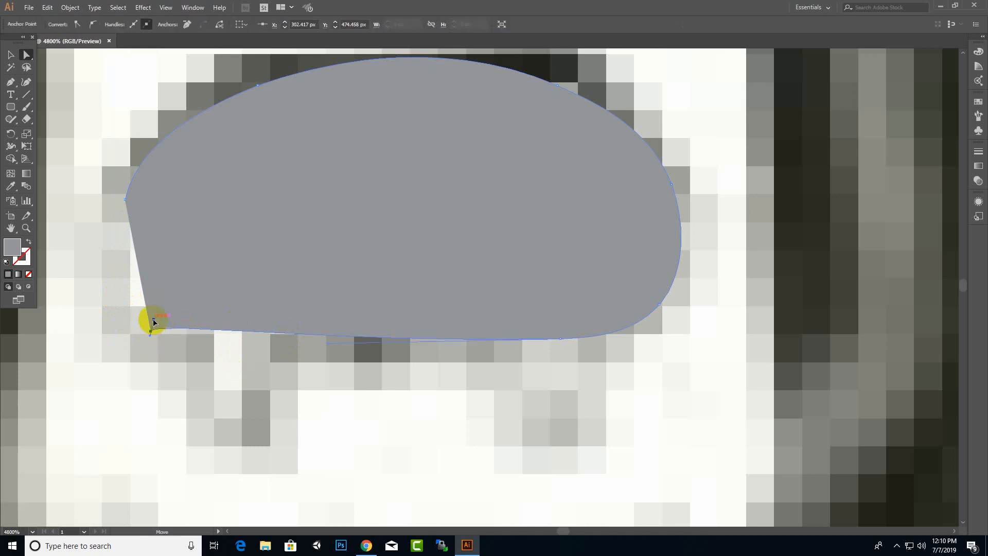
drag(153, 319, 194, 346)
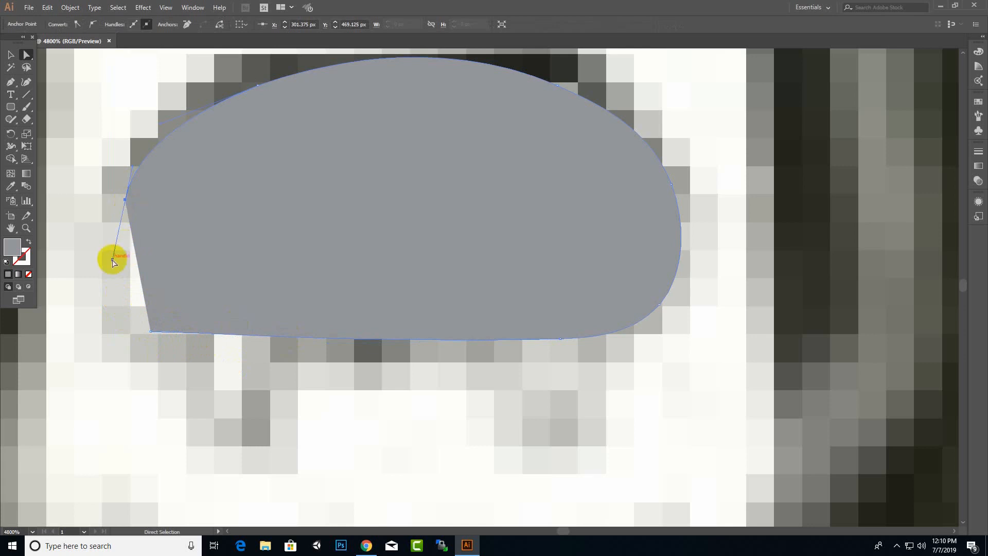
mouse_move(112, 259)
mouse_down()
mouse_move(115, 275)
mouse_move(83, 219)
mouse_move(84, 189)
mouse_move(134, 287)
mouse_move(146, 283)
mouse_move(126, 266)
mouse_up()
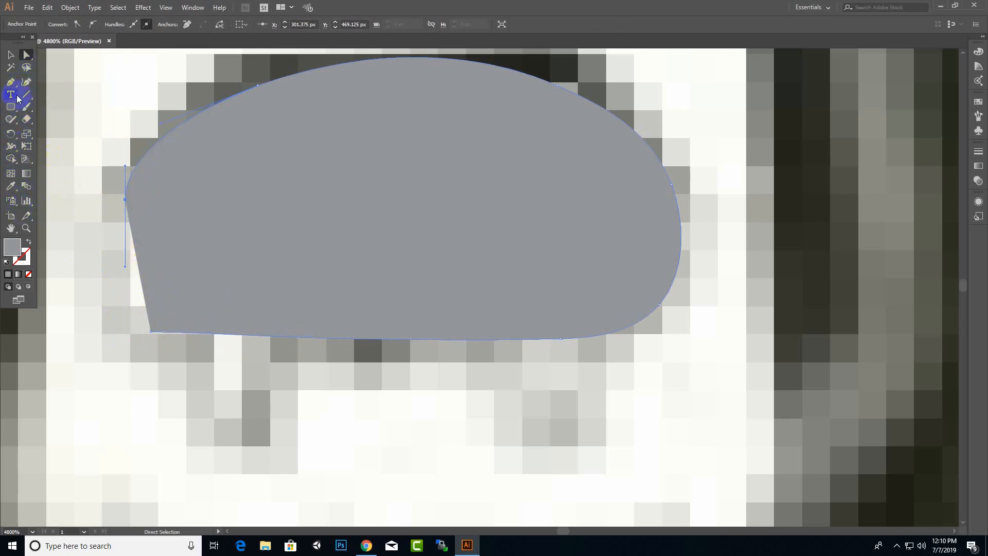
- Try to add an anchor point on the straight left side of the pocket shape
drag(12, 83, 101, 95)
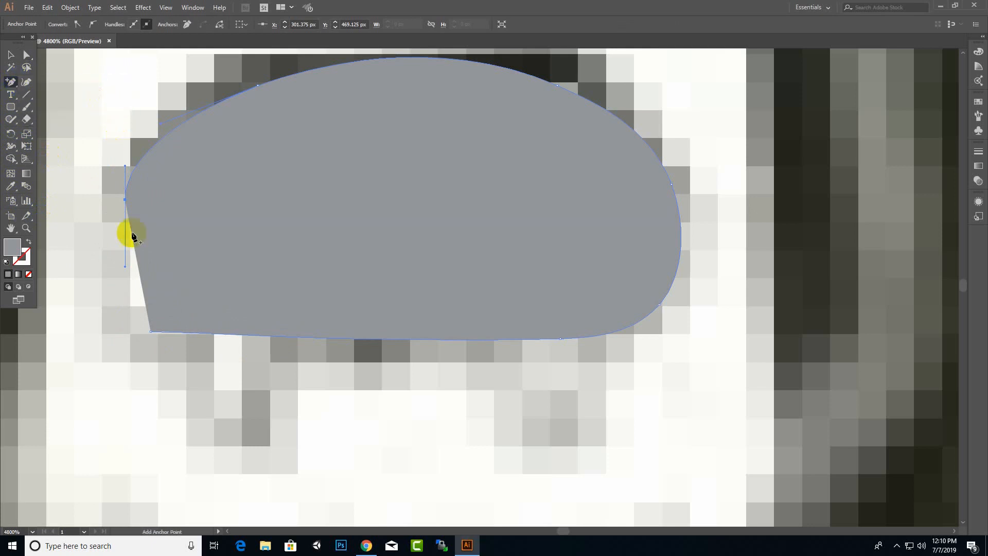
click(140, 267)
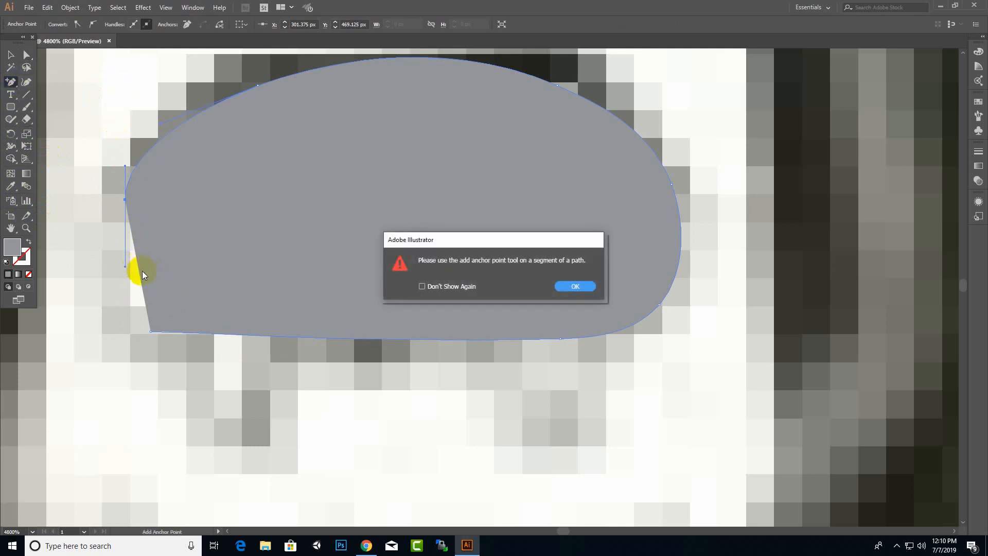
click(574, 286)
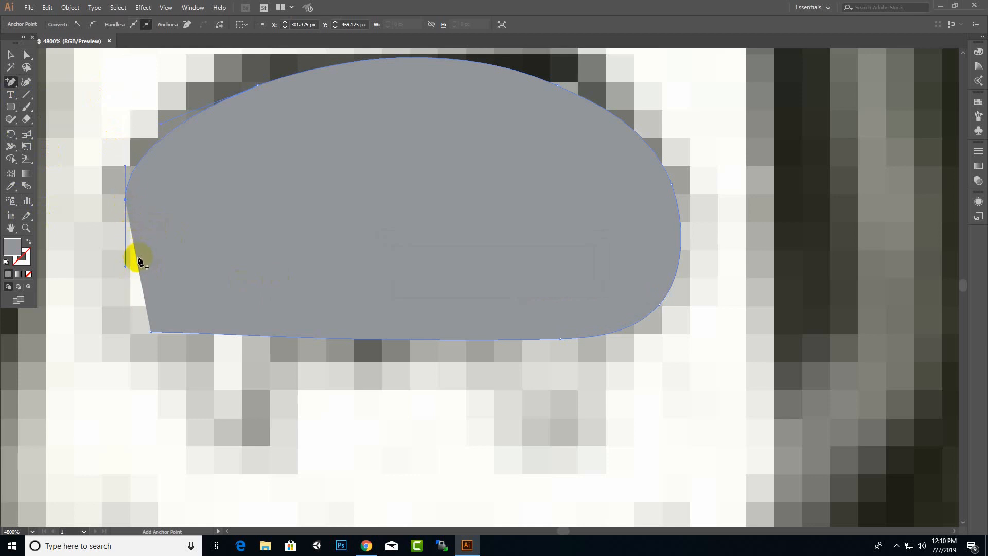
click(140, 267)
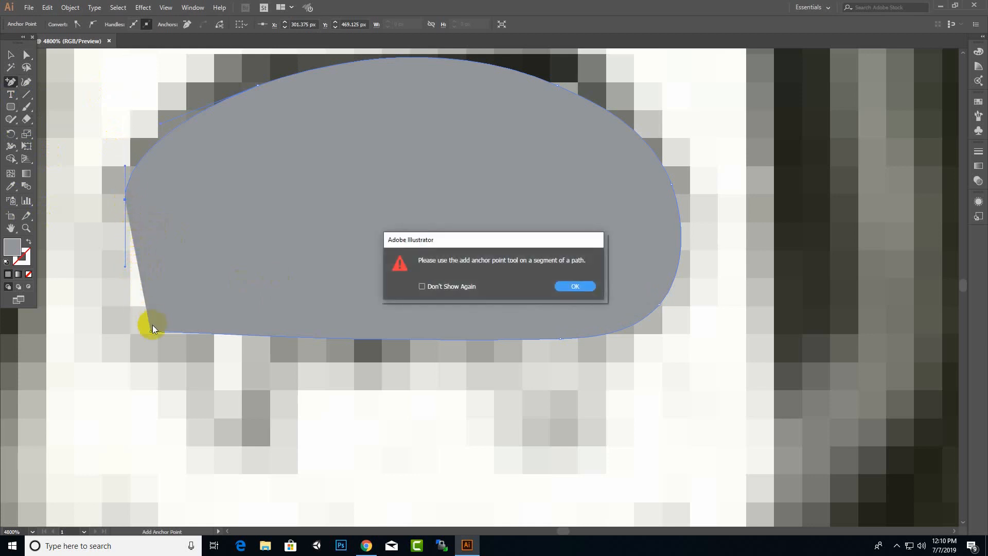
click(575, 287)
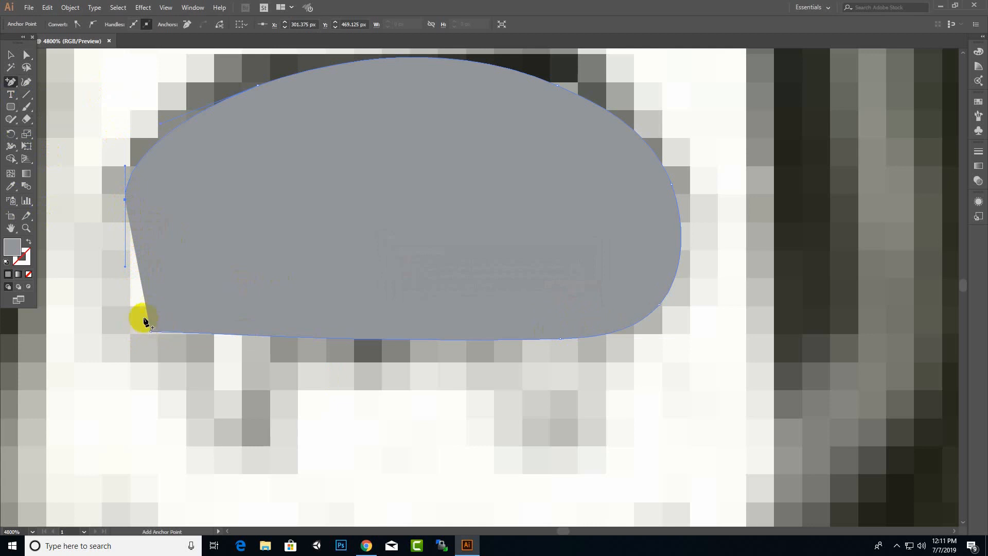
- Add an anchor point on the pocket's bottom edge just beside its lower-left corner
click(166, 332)
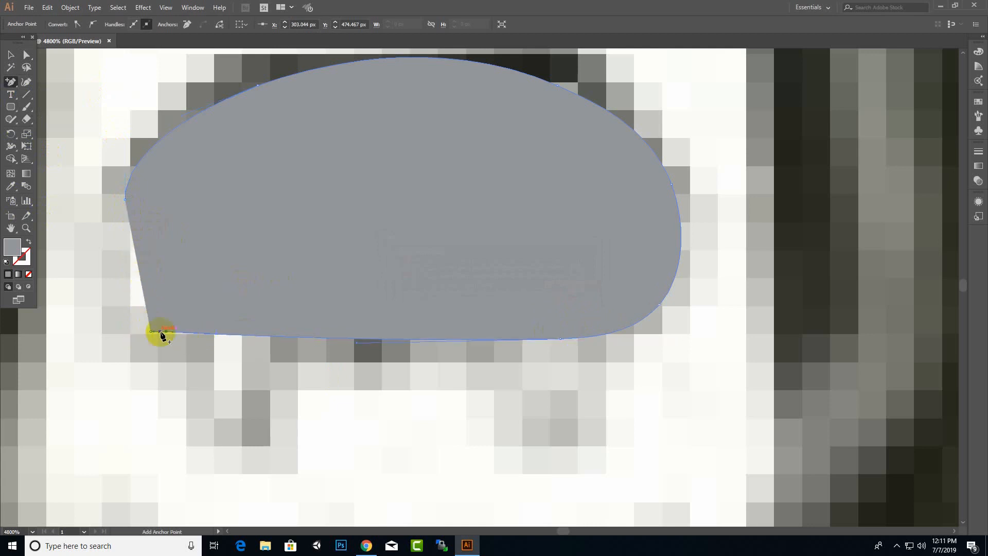
key(v)
click(152, 331)
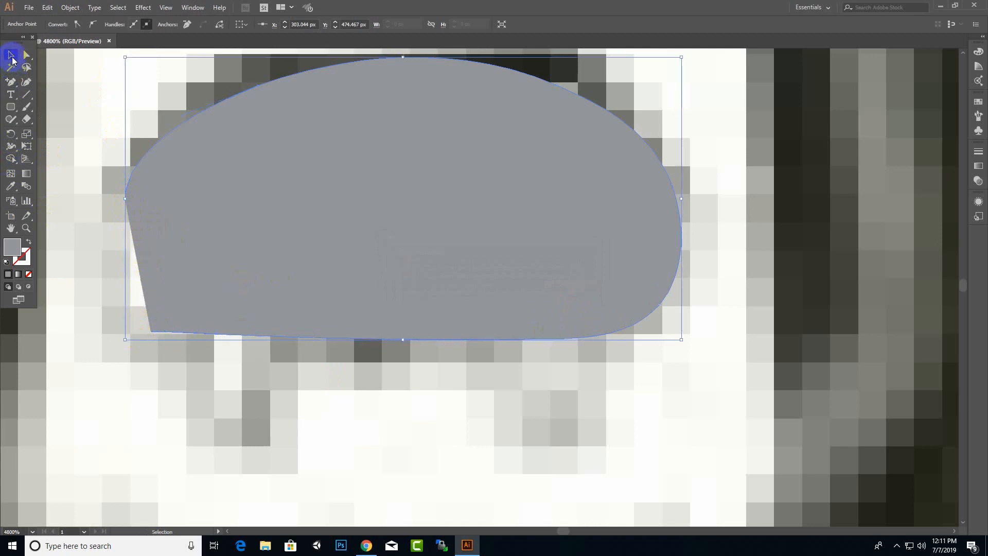
click(151, 332)
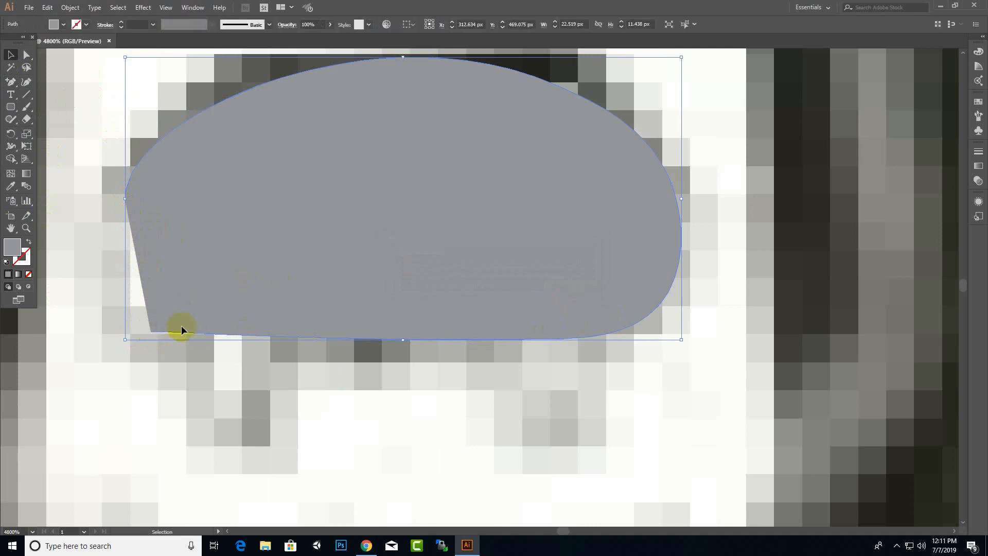
- Move the pocket's lower-left end anchor up along the left side to about X 301.7, Y 471.1 px
click(27, 54)
drag(149, 332, 126, 236)
key(ctrl+z)
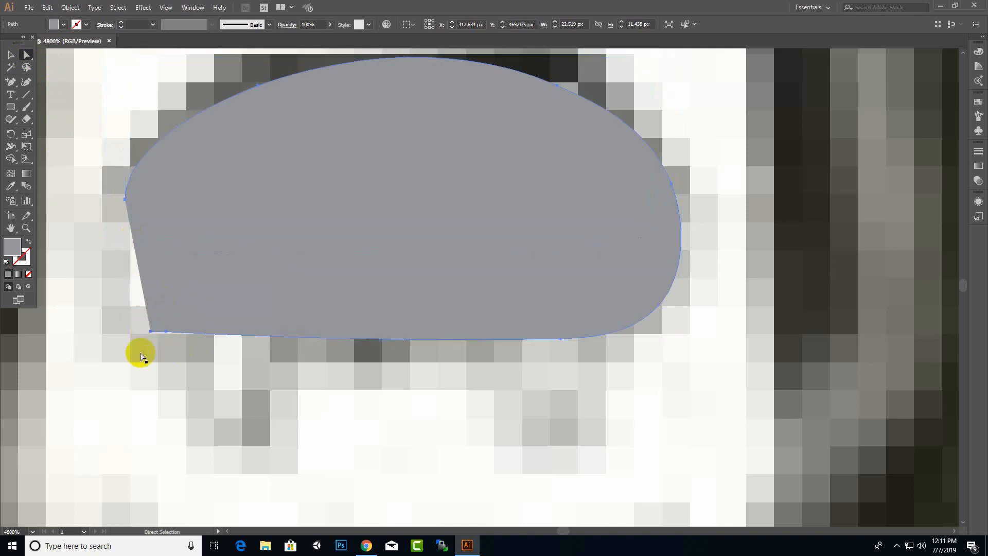
drag(150, 332, 133, 249)
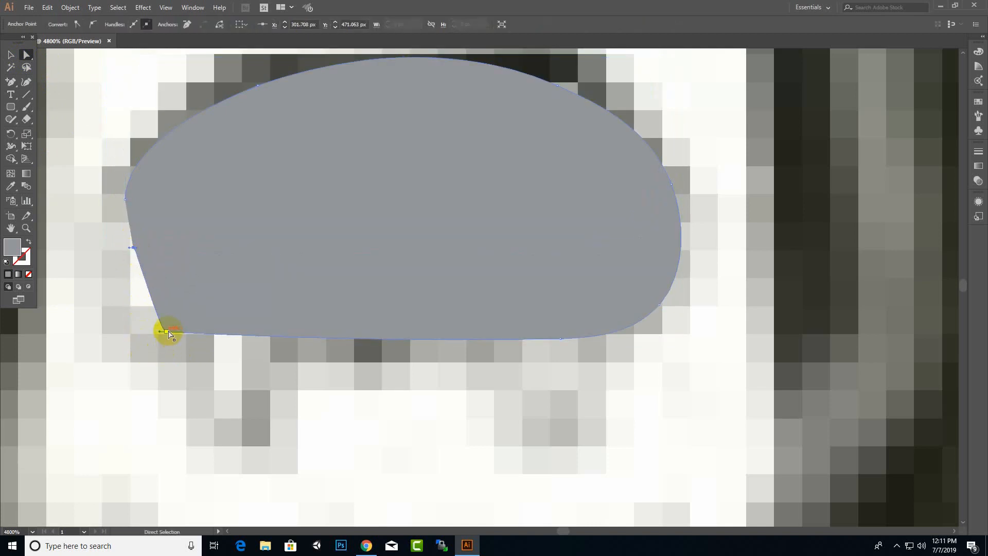
- Move the pocket's left-side anchor to about X 301.7, Y 471.5 px and angle its handle down along the edge
drag(129, 249, 132, 260)
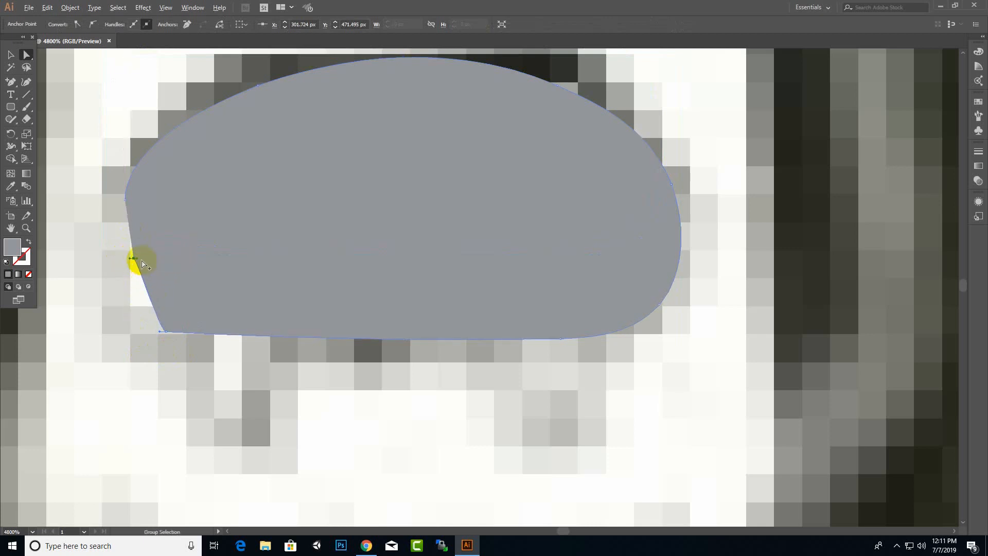
scroll(132, 260, up, 3)
drag(102, 345, 113, 410)
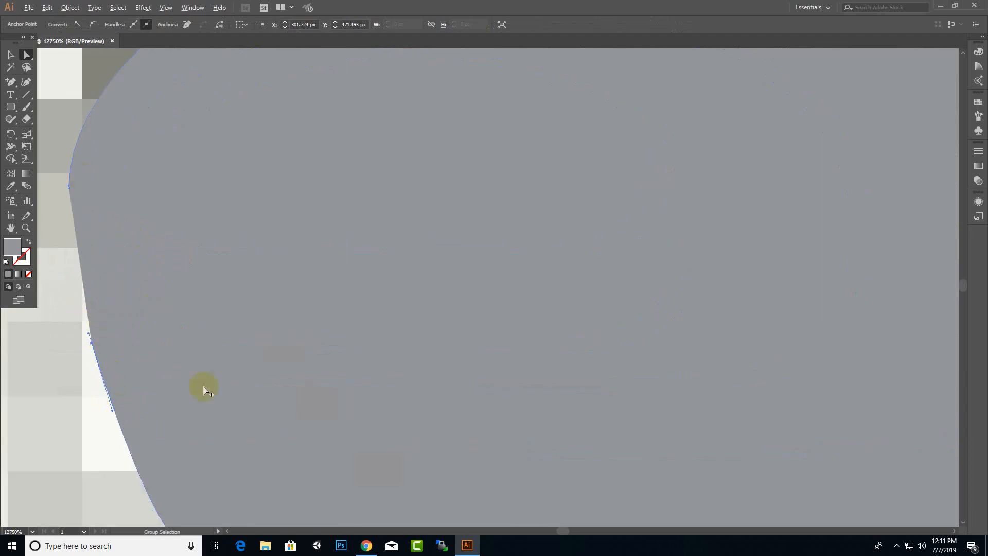
scroll(204, 390, down, 3)
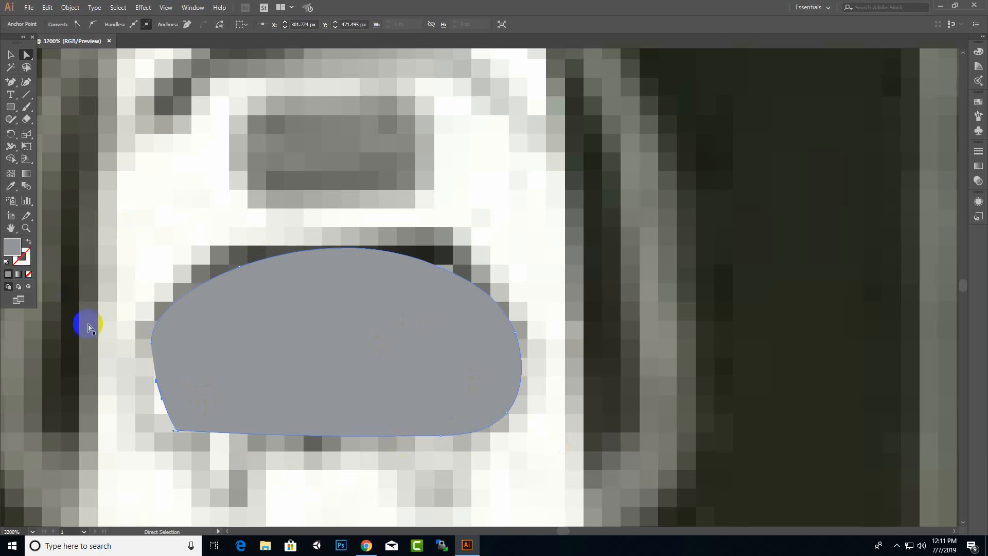
- Pull the traced pocket shape off the reference backpack and delete it
click(150, 342)
click(20, 53)
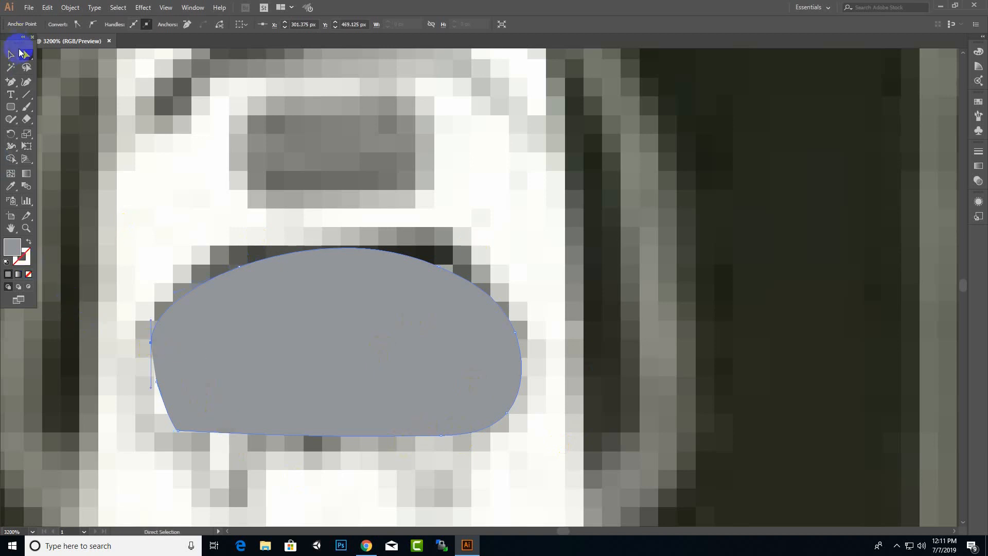
click(10, 54)
drag(387, 340, 666, 247)
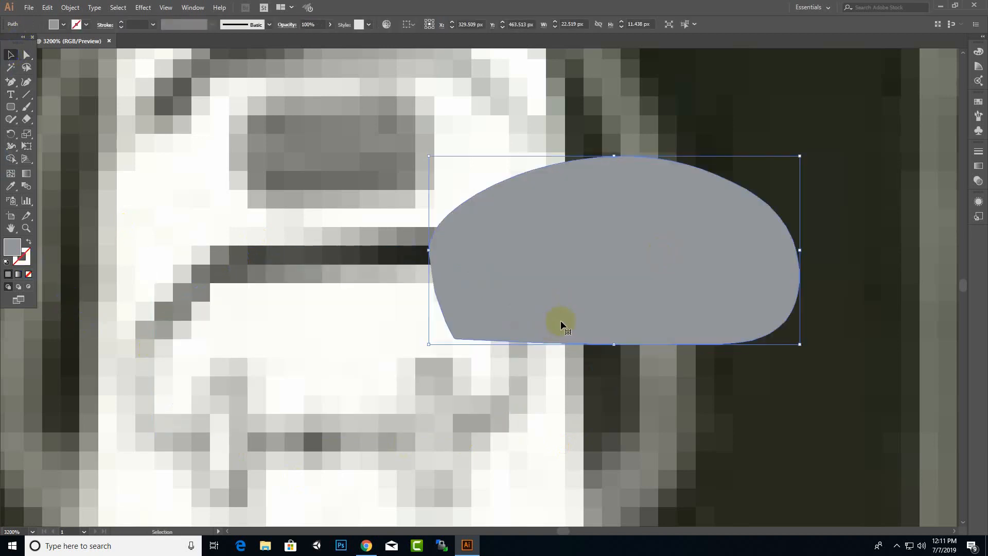
key(Delete)
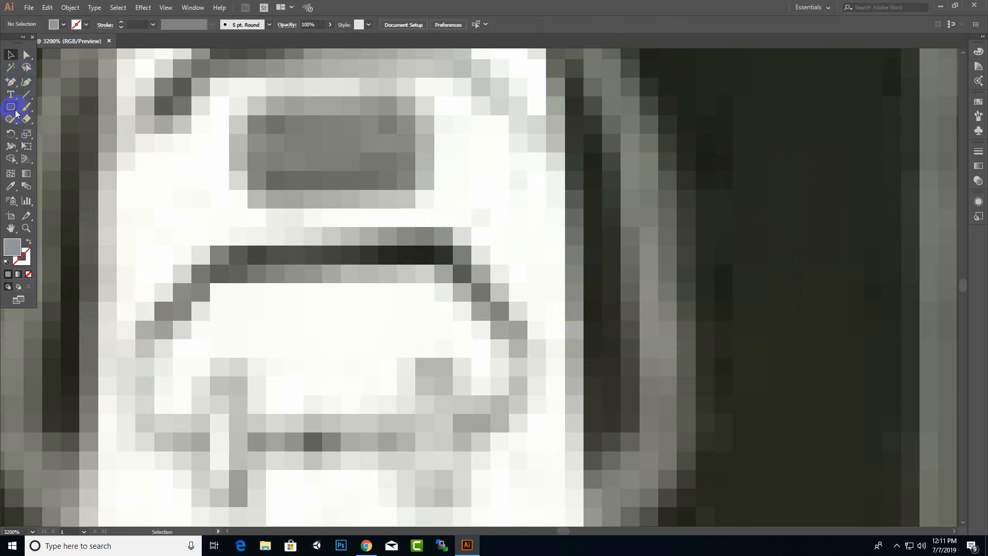
- Draw a grey rounded rectangle over the reference pocket and widen it leftward to about 21.9 by 10.5 px
drag(205, 267, 513, 441)
click(11, 55)
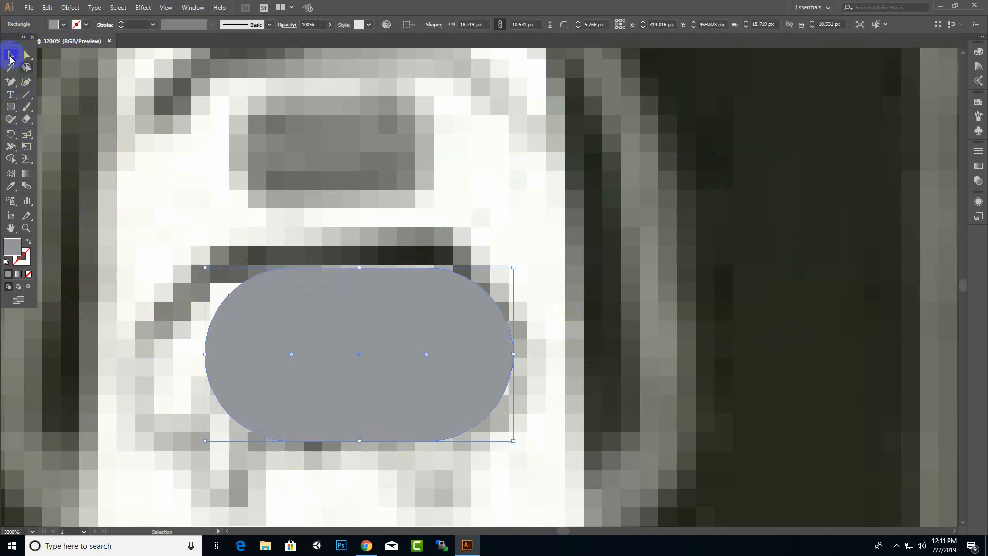
drag(205, 367, 152, 354)
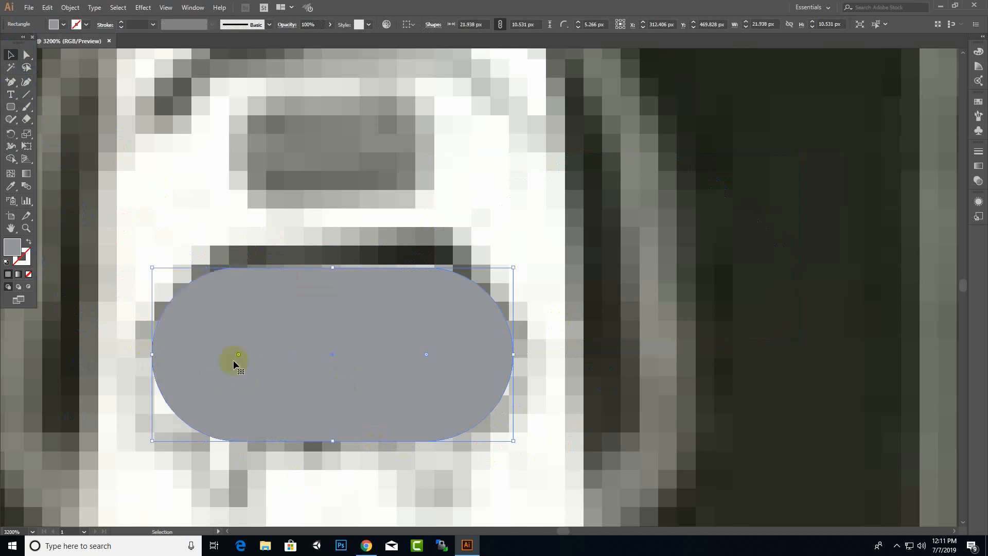
- Reduce the rectangle's corner radius to about 4.45 px and extend its lower edge to a height of about 10.9 px
drag(237, 355, 211, 354)
drag(332, 441, 332, 447)
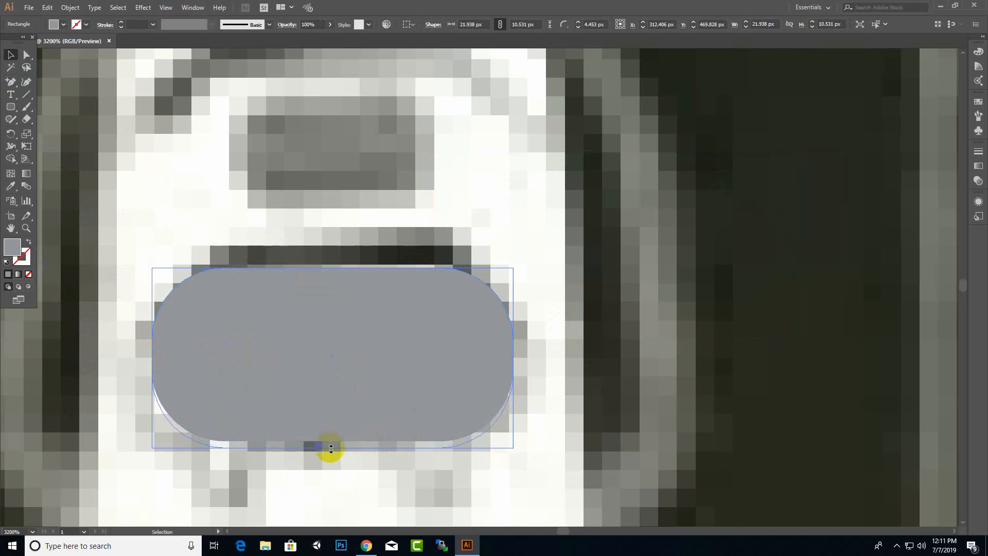
scroll(339, 370, down, 2)
scroll(356, 314, up, 2)
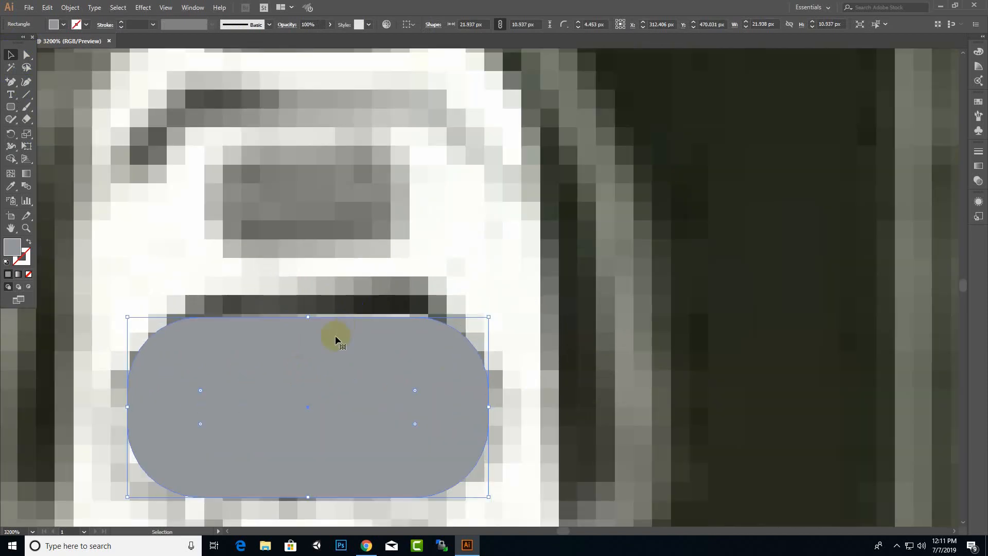
- Add an anchor point midway along the pocket's upper edge and raise it to about X 312.6, Y 463.25 px
click(26, 55)
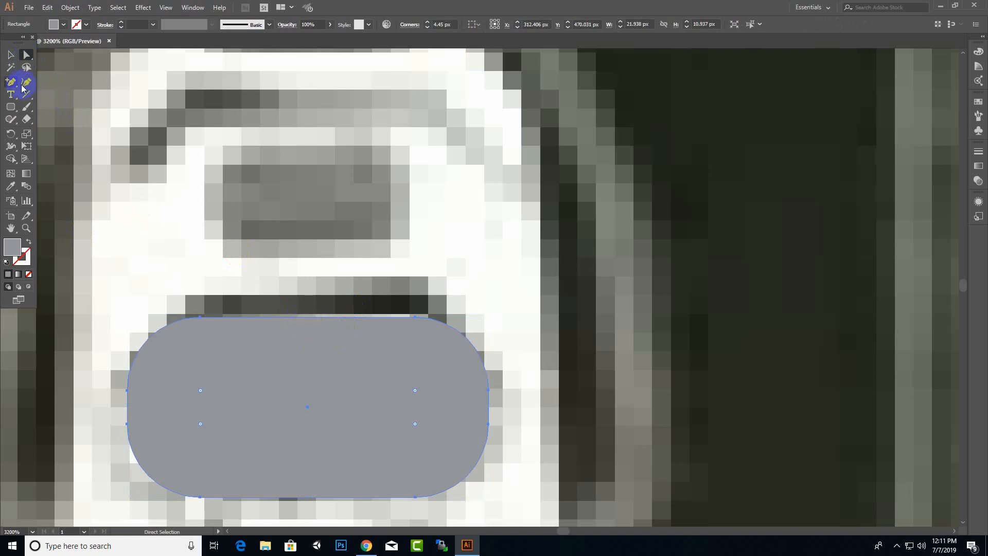
drag(23, 89, 51, 95)
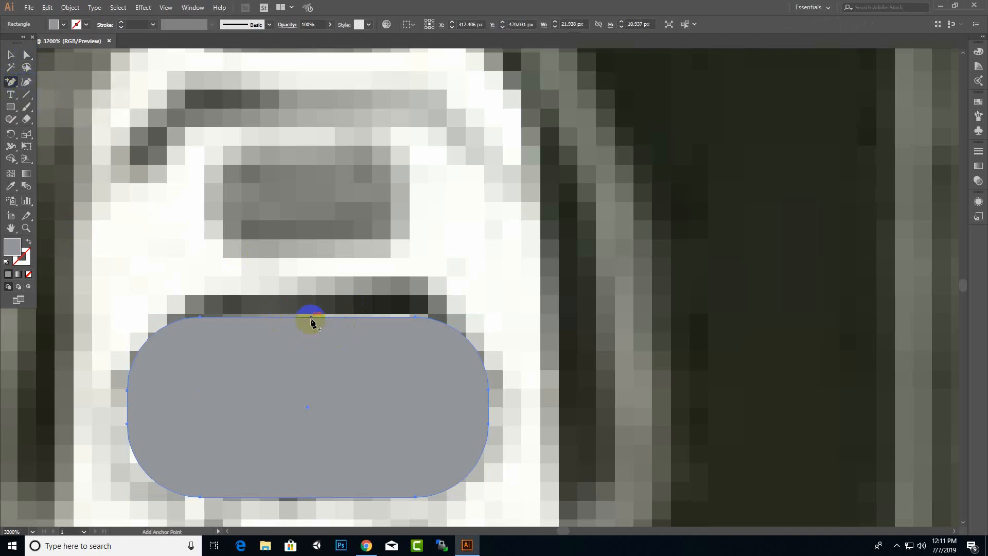
click(310, 319)
click(11, 55)
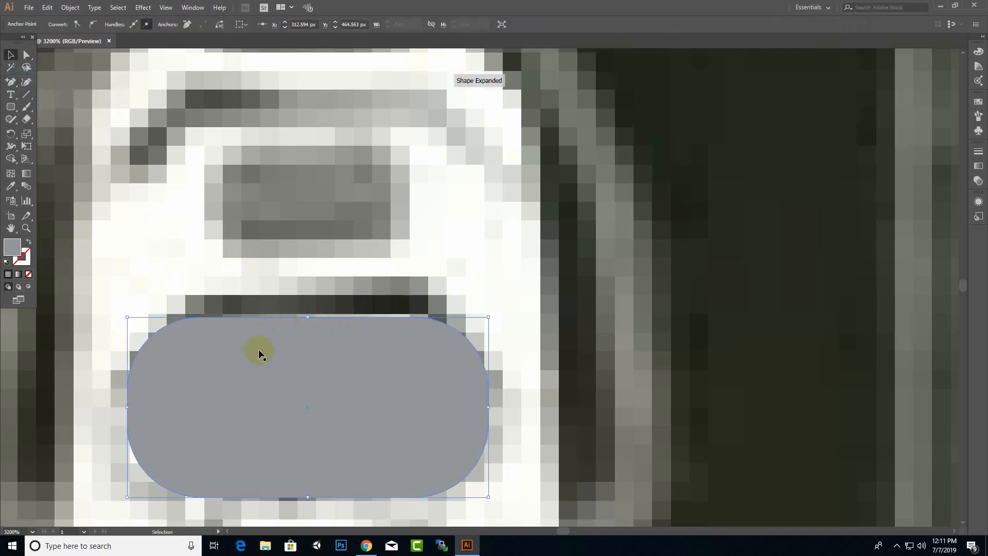
click(27, 56)
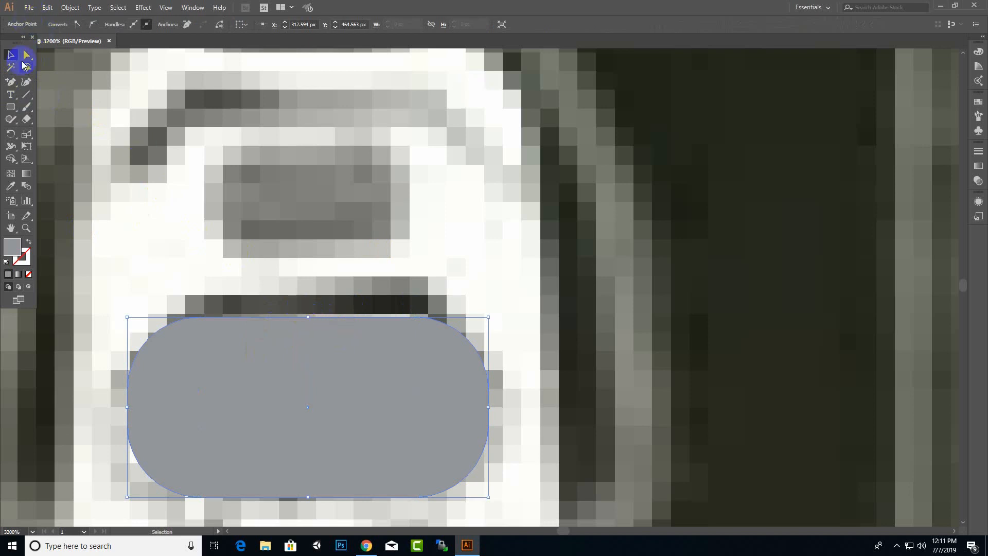
click(312, 319)
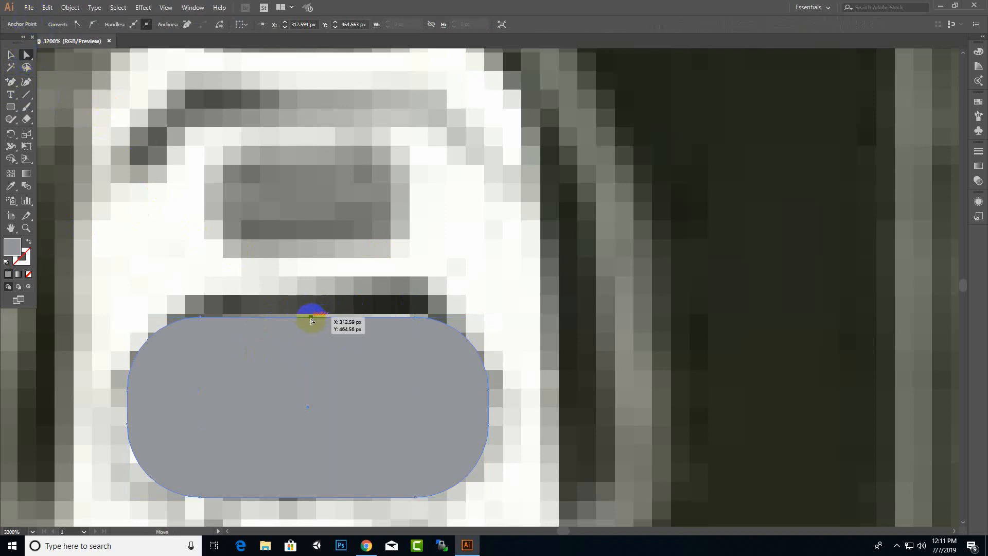
drag(312, 320, 311, 295)
- Raise the two anchors at the ends of the pocket's upper edge slightly, and round the central peak by about 5.55 px
click(416, 318)
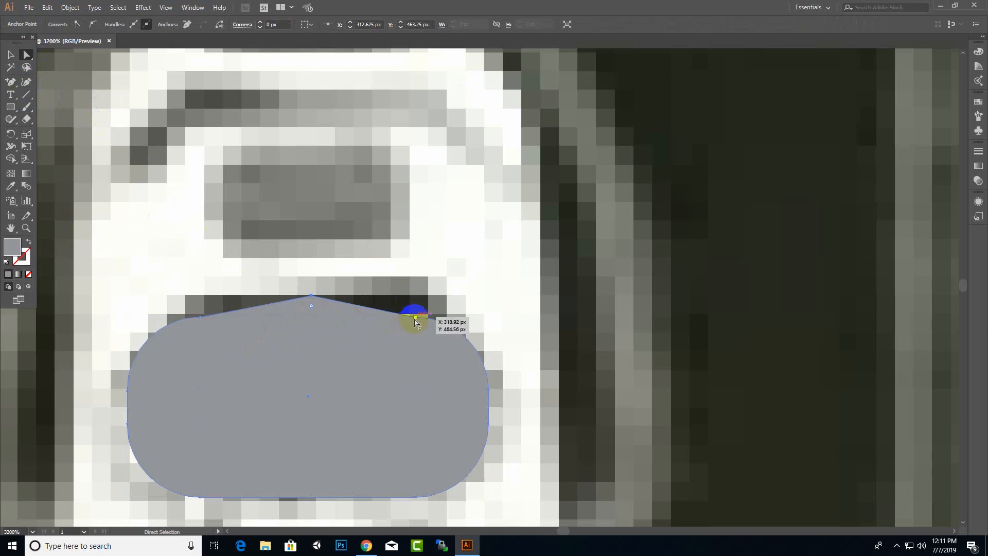
click(195, 326)
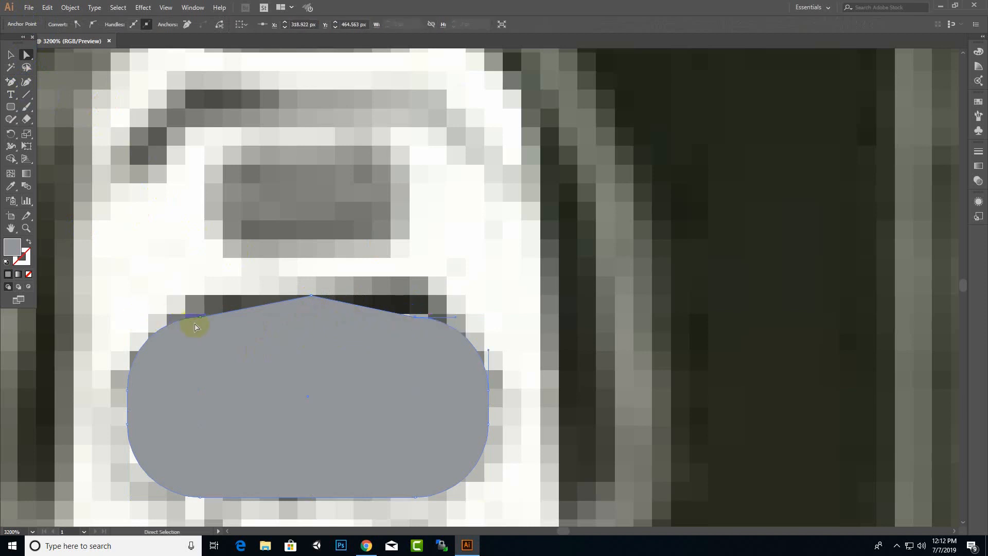
click(200, 322)
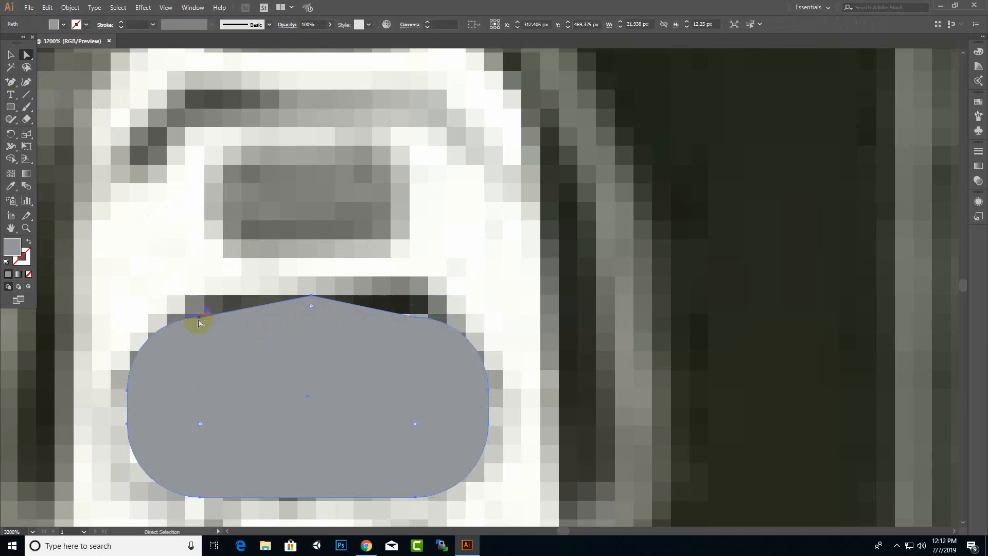
click(200, 318)
shift+click(421, 319)
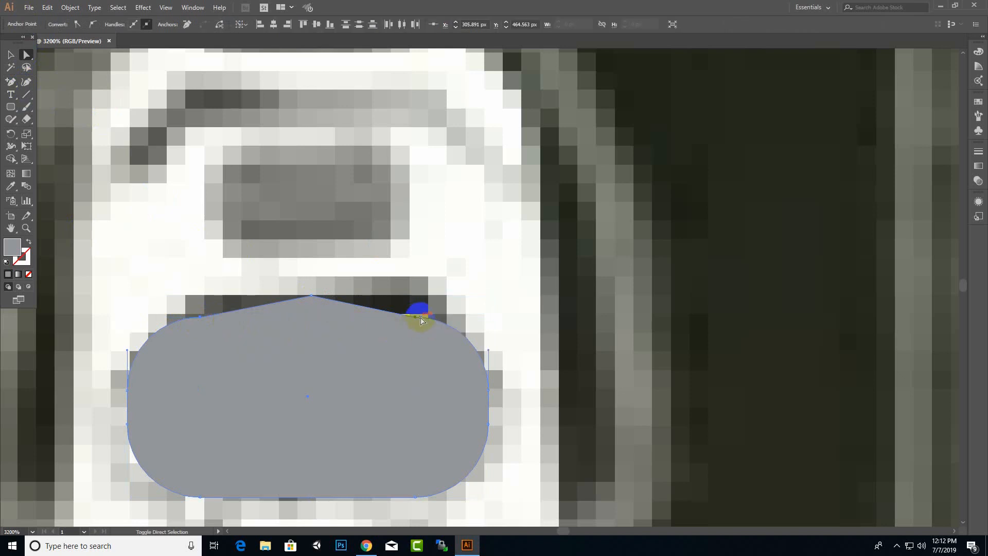
drag(416, 316, 417, 308)
click(311, 296)
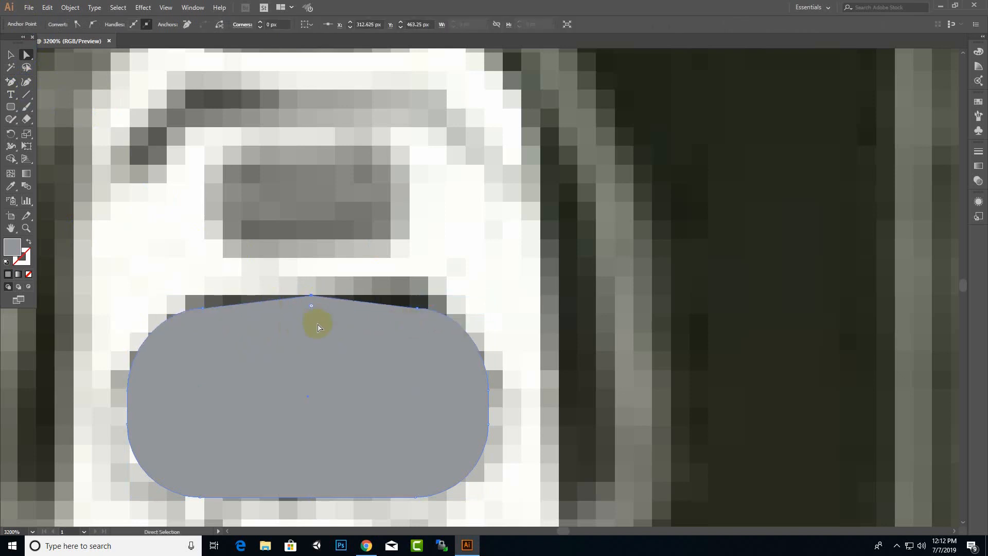
drag(312, 310, 313, 391)
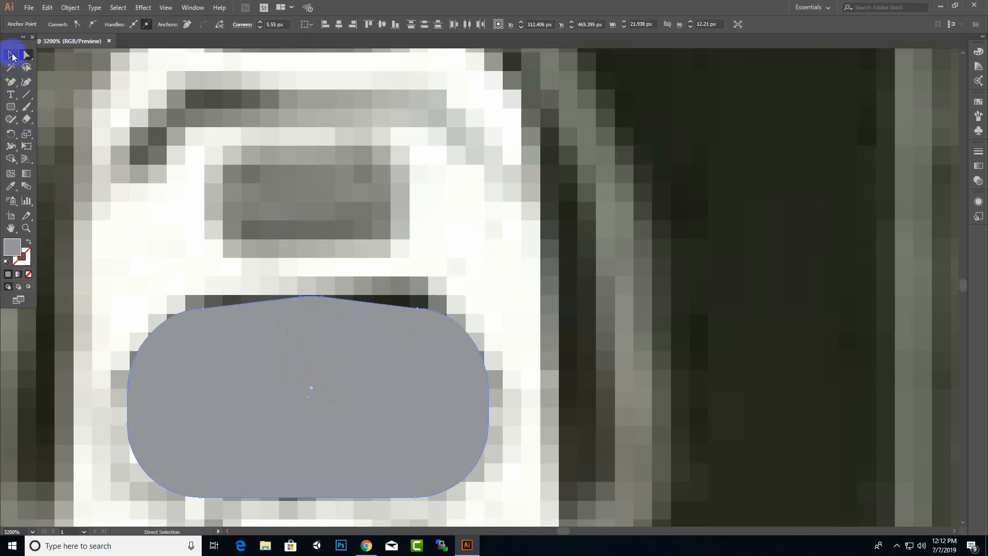
- Move the pocket shape off the reference, placing it between the screenshot's backpack and the vector backpack
click(12, 57)
scroll(470, 326, down, 1)
drag(420, 373, 690, 342)
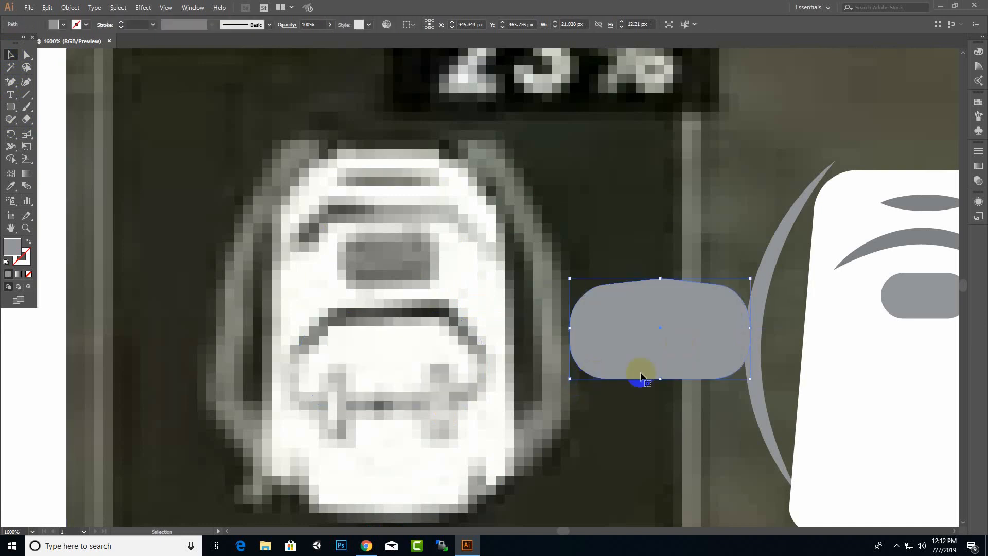
- Give the pocket shape a 1 pt grey stroke and remove its fill
click(87, 26)
click(46, 72)
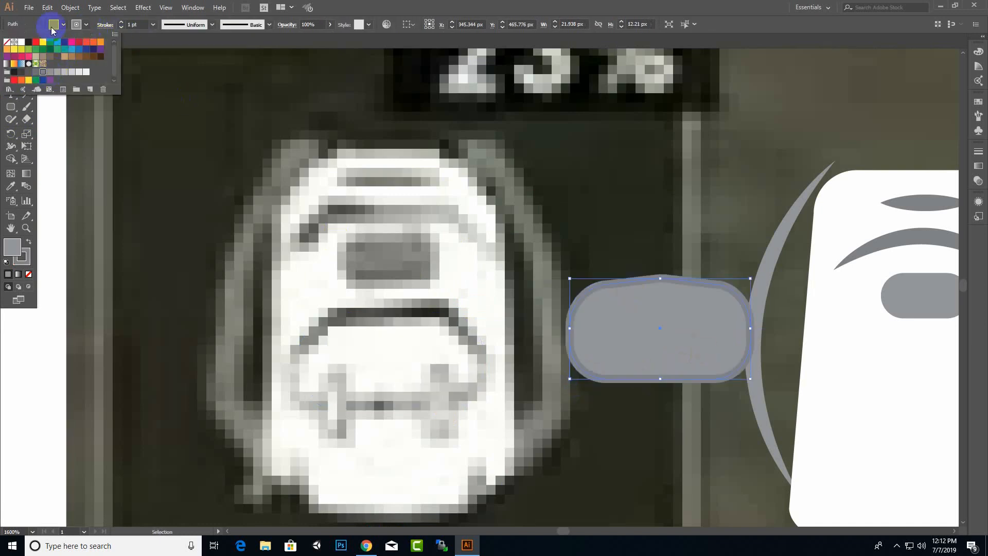
click(58, 36)
click(60, 27)
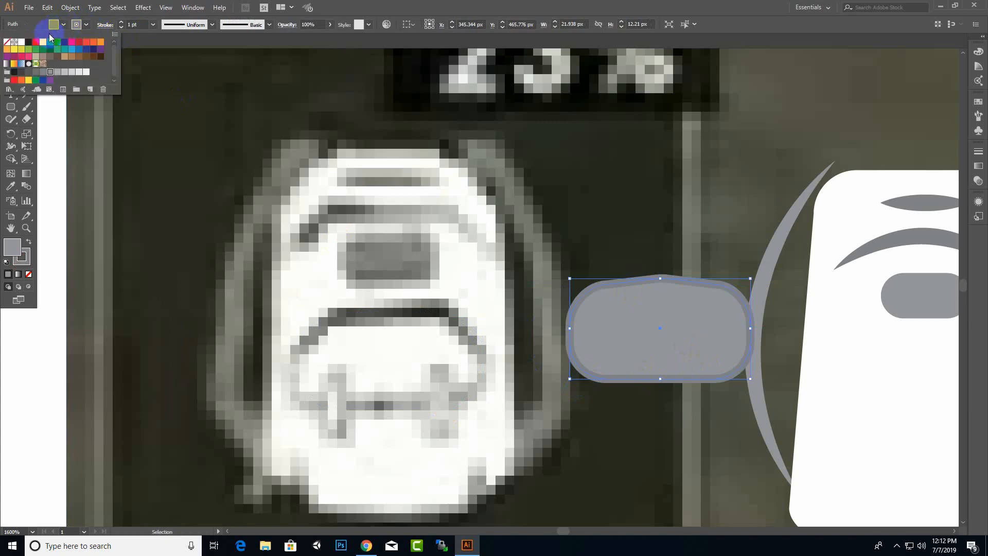
click(7, 42)
click(727, 356)
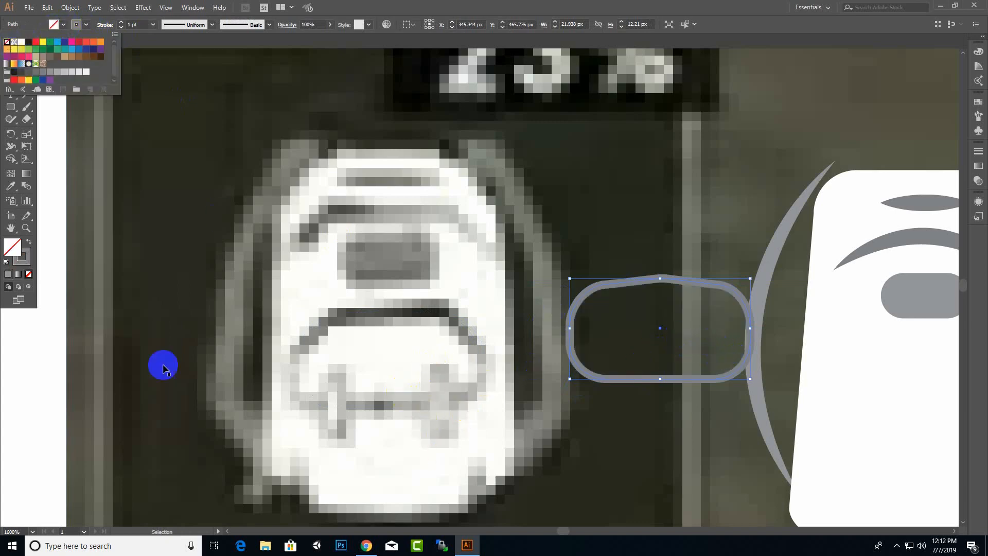
click(212, 285)
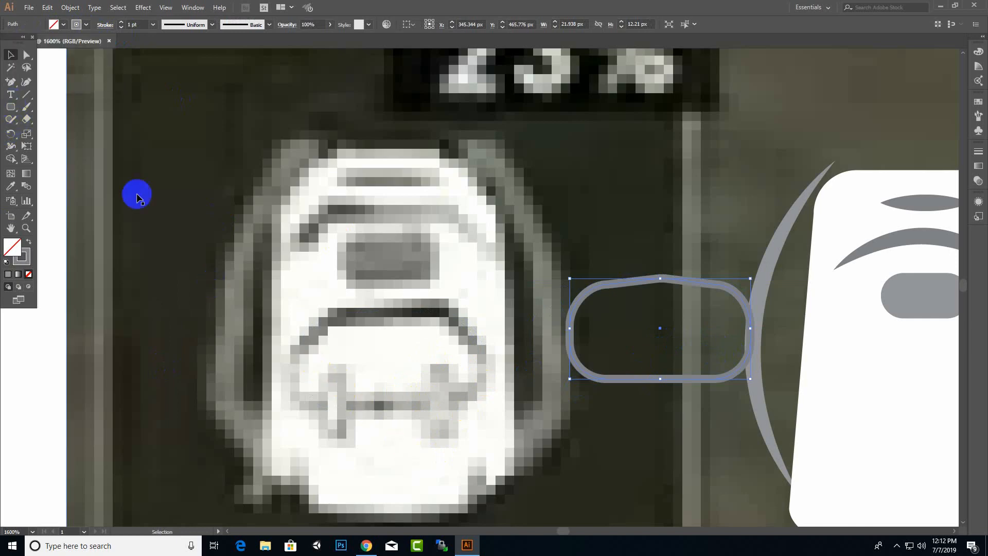
- Draw a narrow rounded rectangle about 2.8 by 9.25 px over the left strap of the reference pocket
click(10, 106)
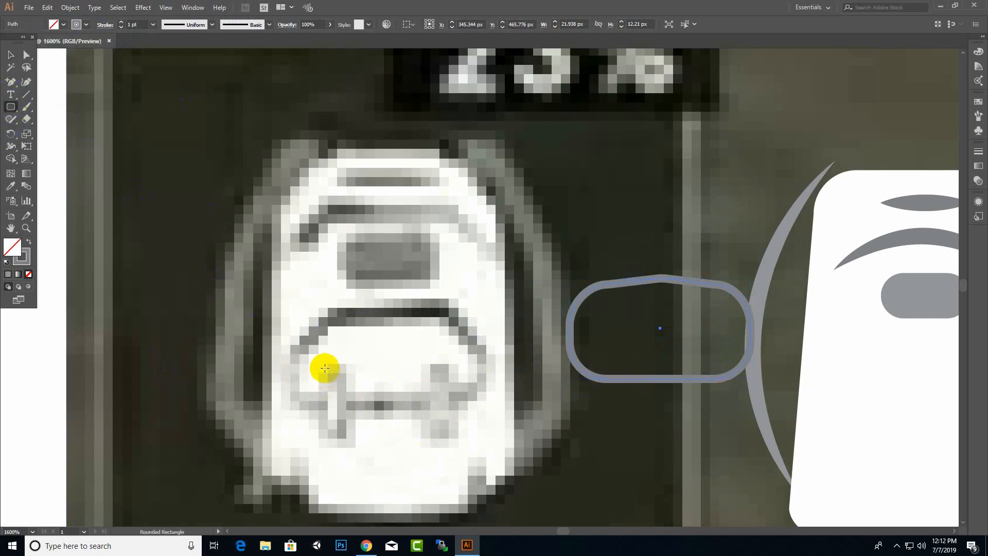
drag(326, 369, 346, 441)
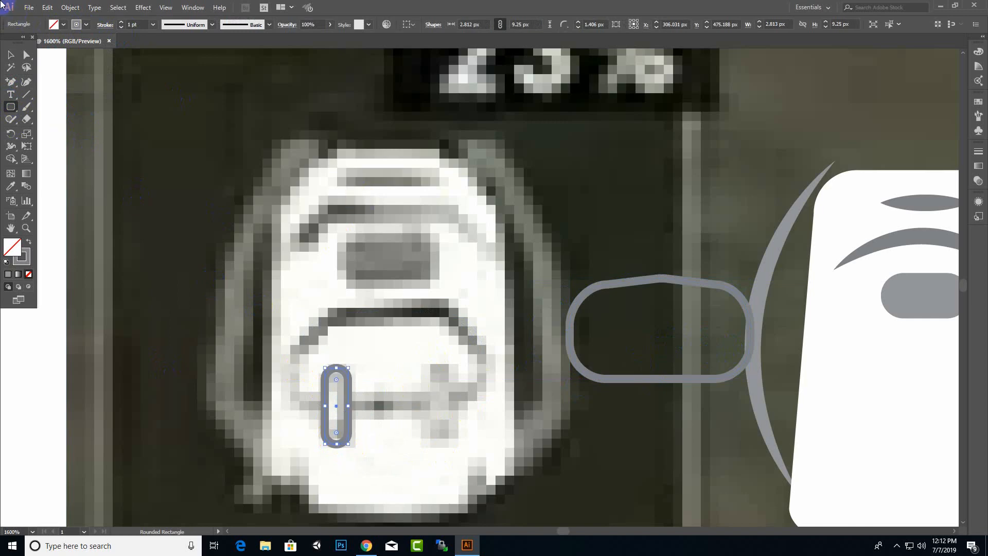
key(v)
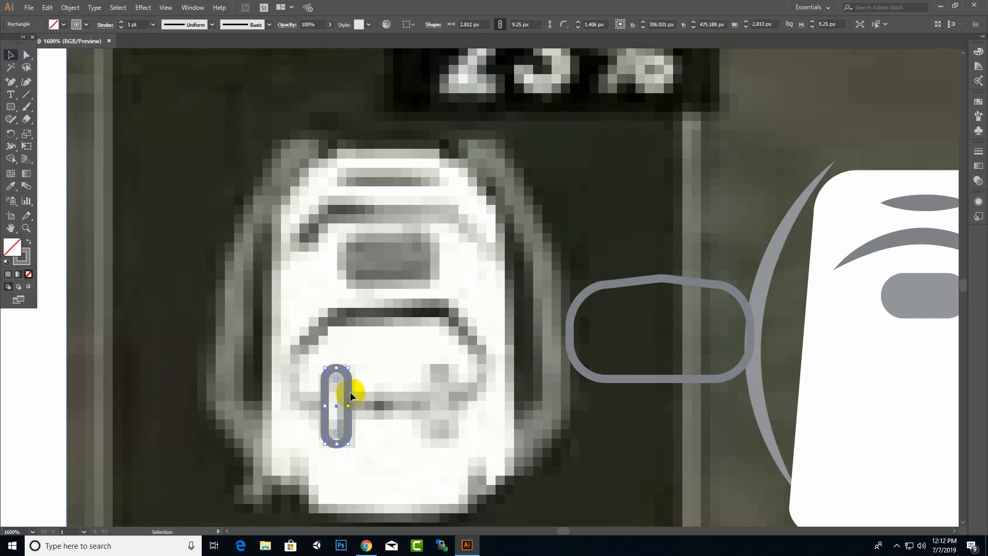
- Place two matching strap outlines across the pocket's lower edge, one near each end
drag(353, 395, 445, 398)
key(ctrl+z)
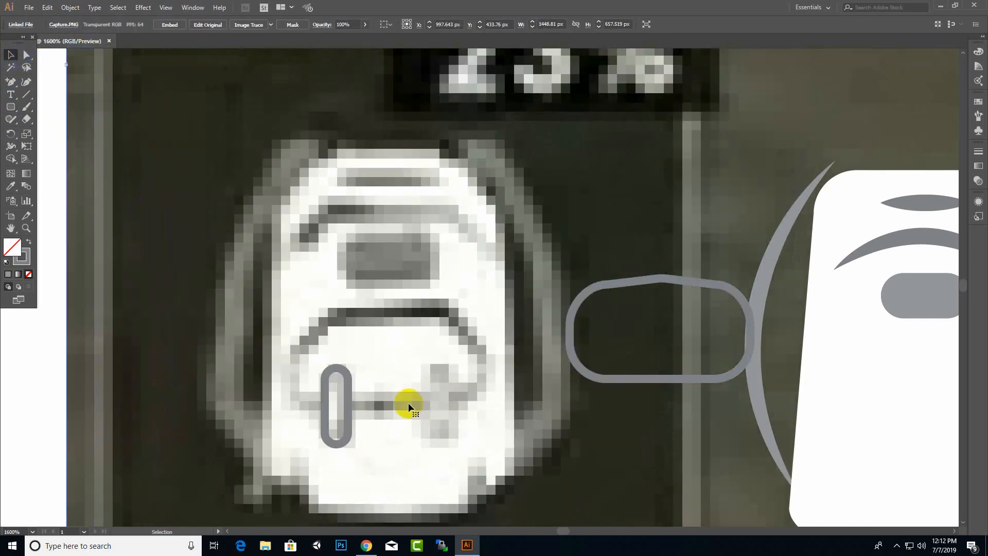
click(349, 403)
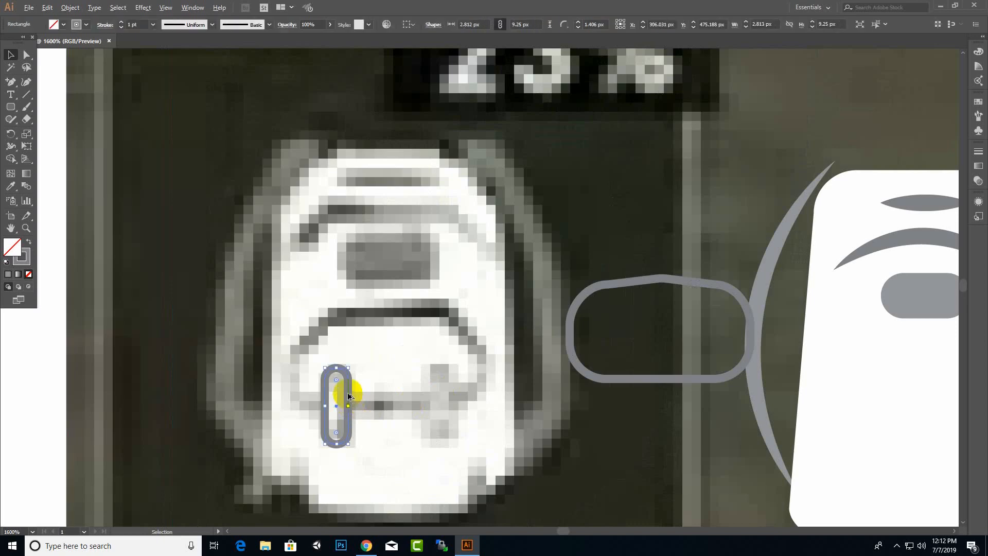
drag(348, 396, 725, 385)
shift+click(346, 393)
- Move the pocket outline and both straps together onto the lower half of the white vector backpack, and deselect them
scroll(455, 412, down, 3)
shift+click(550, 367)
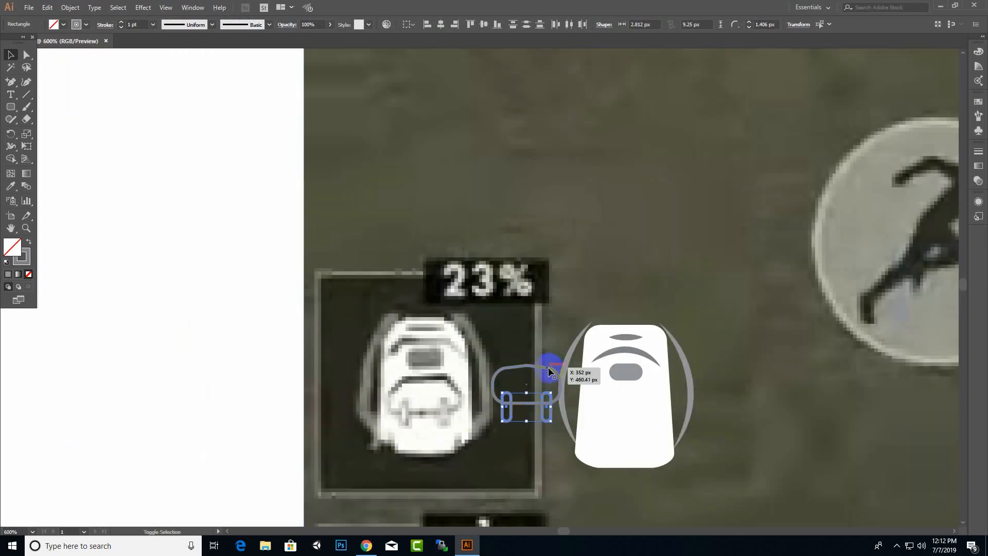
drag(638, 403, 653, 401)
click(180, 304)
scroll(647, 406, down, 2)
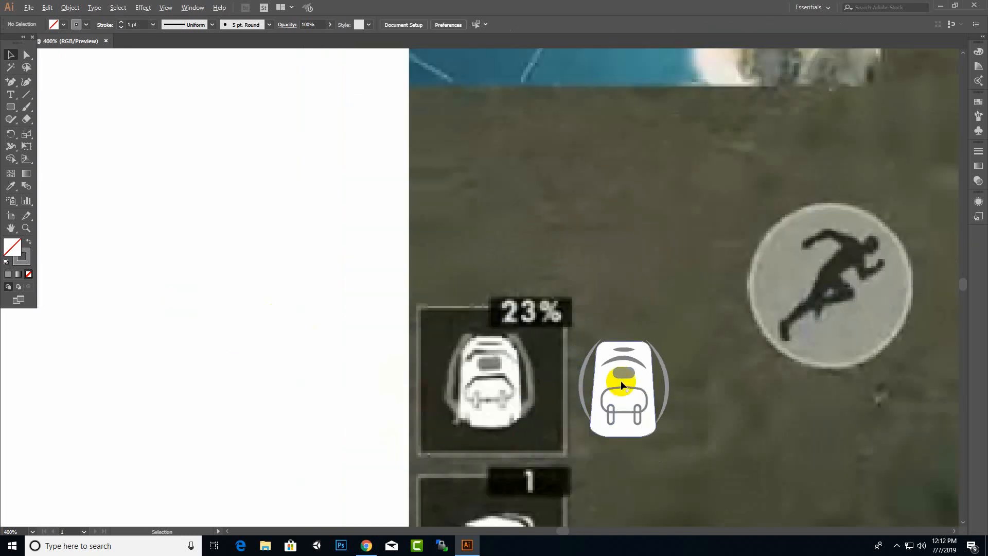
scroll(624, 386, up, 3)
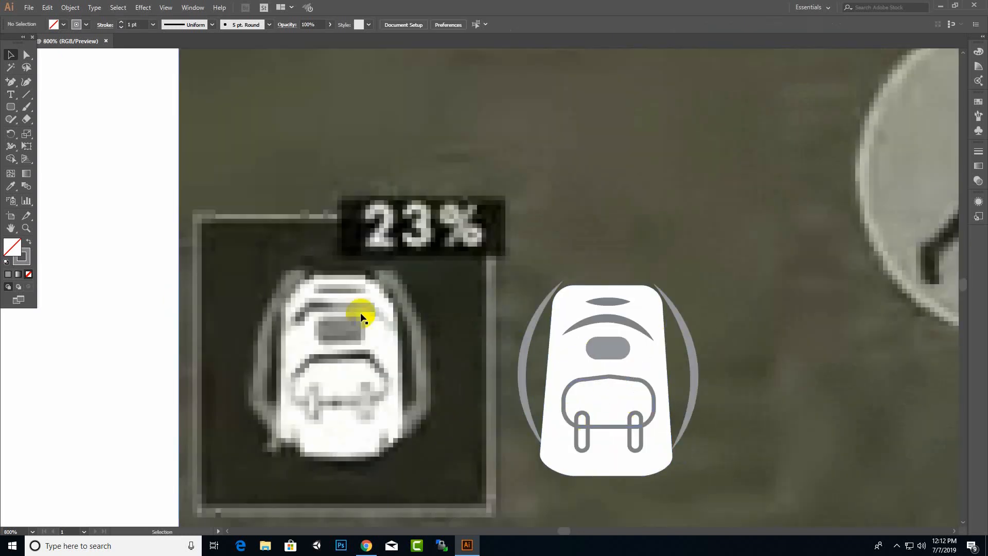
click(317, 320)
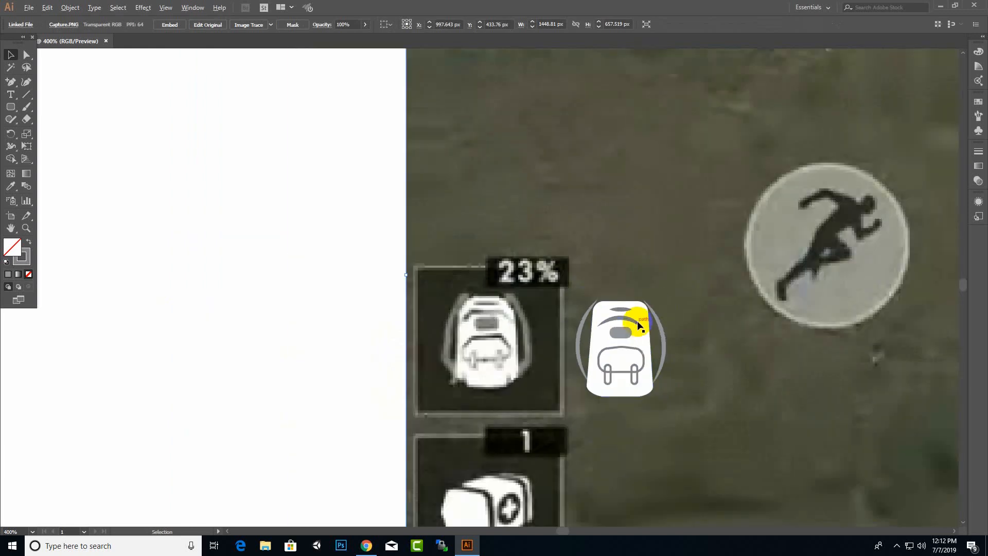
- Move all parts of the vector backpack together onto the blank white area beside the screenshot
scroll(633, 316, down, 2)
drag(286, 201, 742, 431)
click(636, 396)
drag(647, 348, 236, 336)
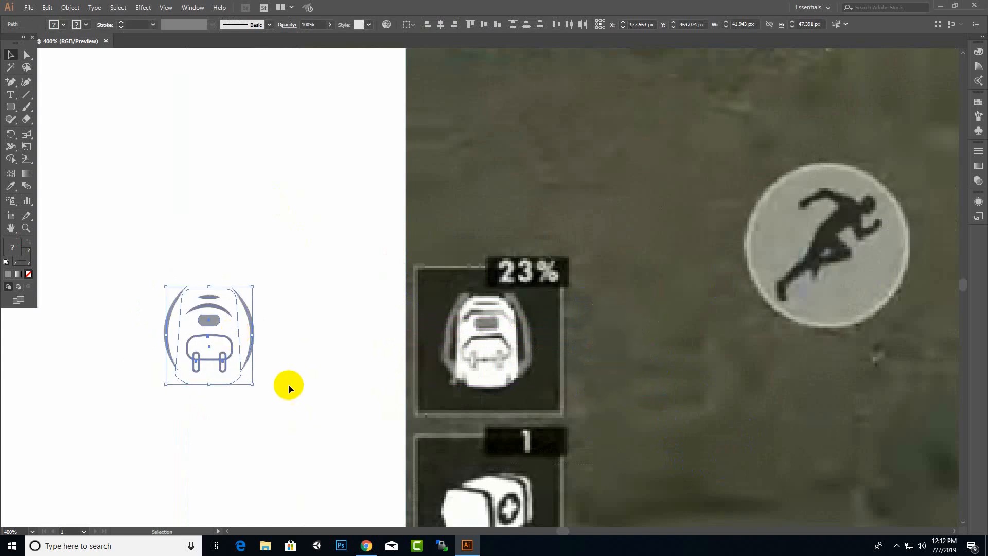
- Trace the backpack slot's frame as a rounded rectangle about 72.5 by 74.5 px and move it around the vector backpack
click(5, 108)
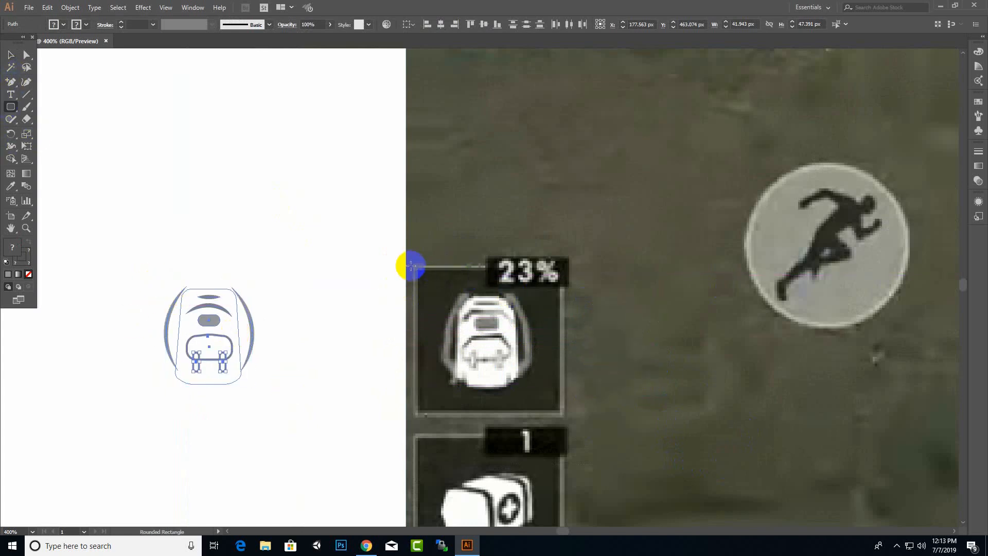
mouse_move(411, 265)
mouse_down()
mouse_move(565, 418)
mouse_move(541, 397)
mouse_move(553, 406)
mouse_up()
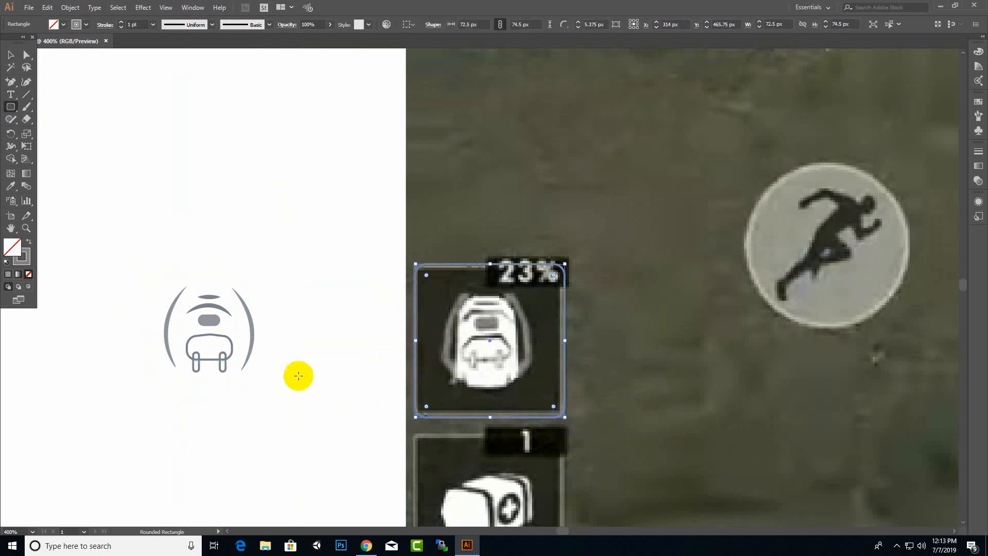
click(11, 54)
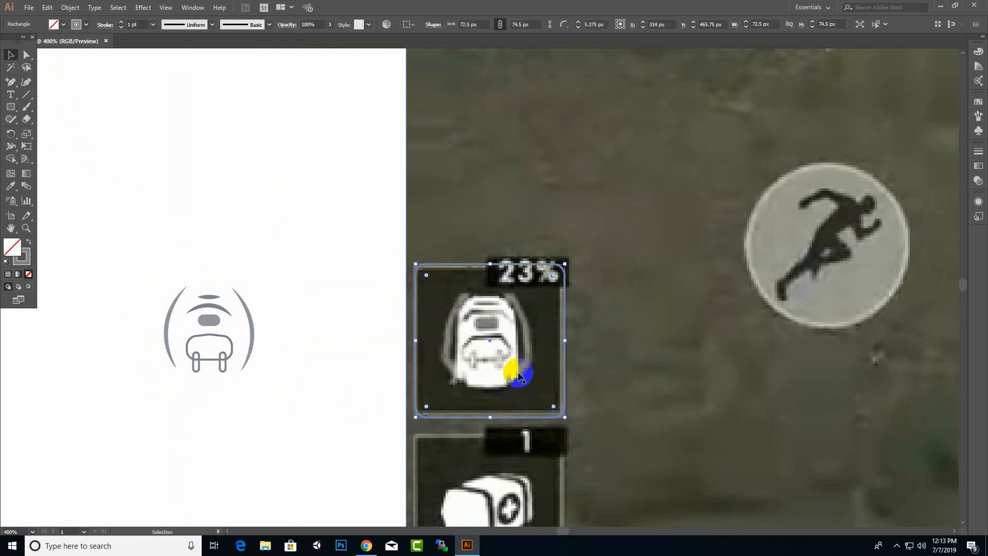
drag(529, 368, 271, 363)
key(ctrl+z)
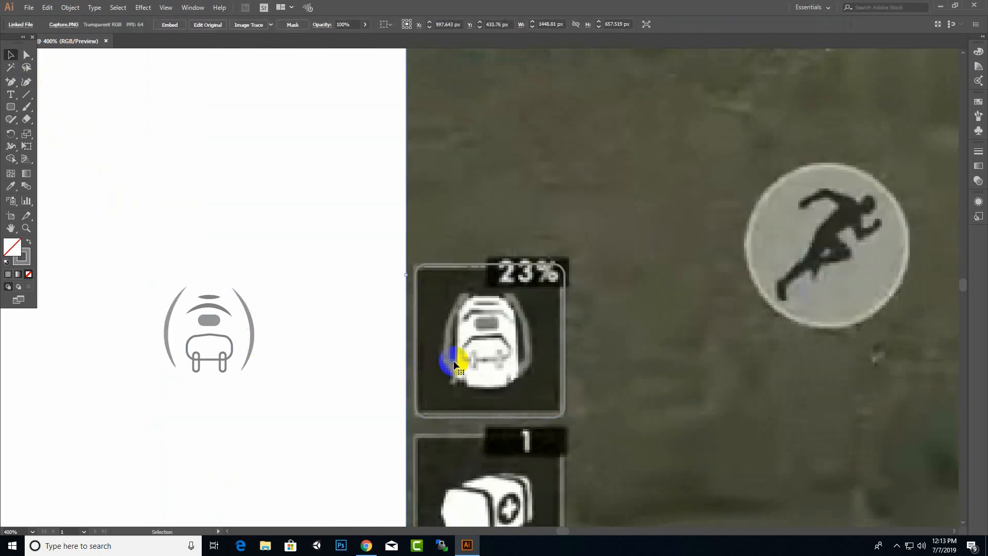
drag(565, 370, 282, 362)
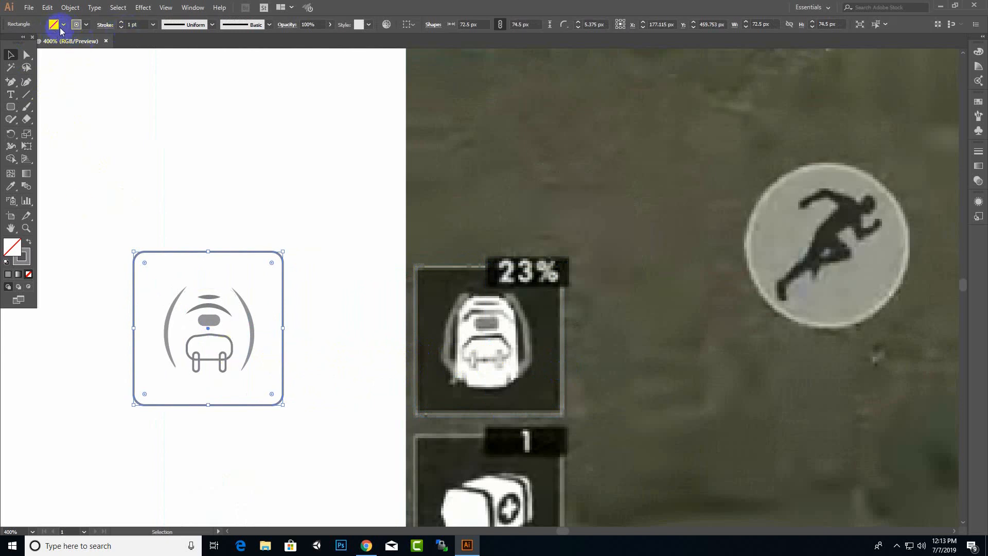
- Fill the rounded frame with black and lower its opacity to about 61%
click(61, 29)
click(28, 44)
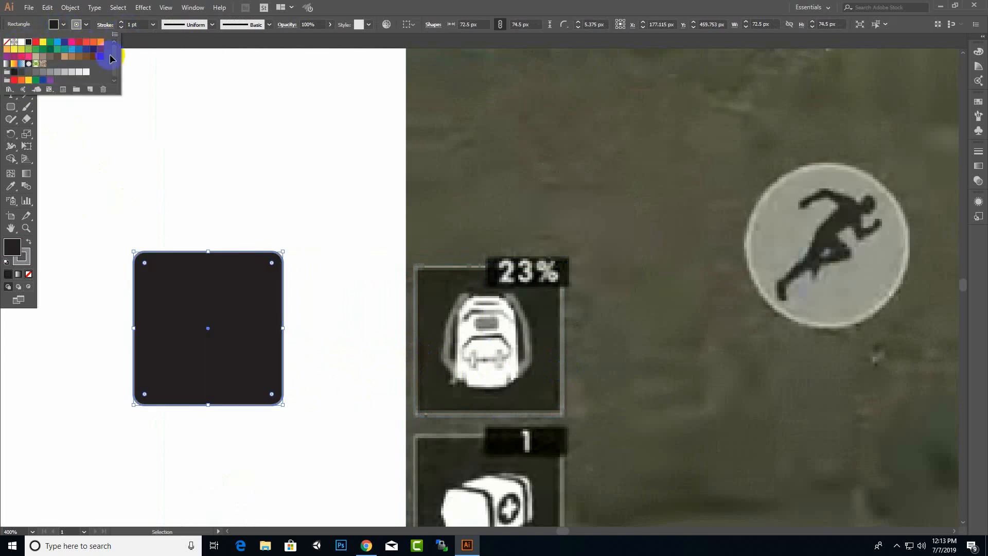
click(330, 24)
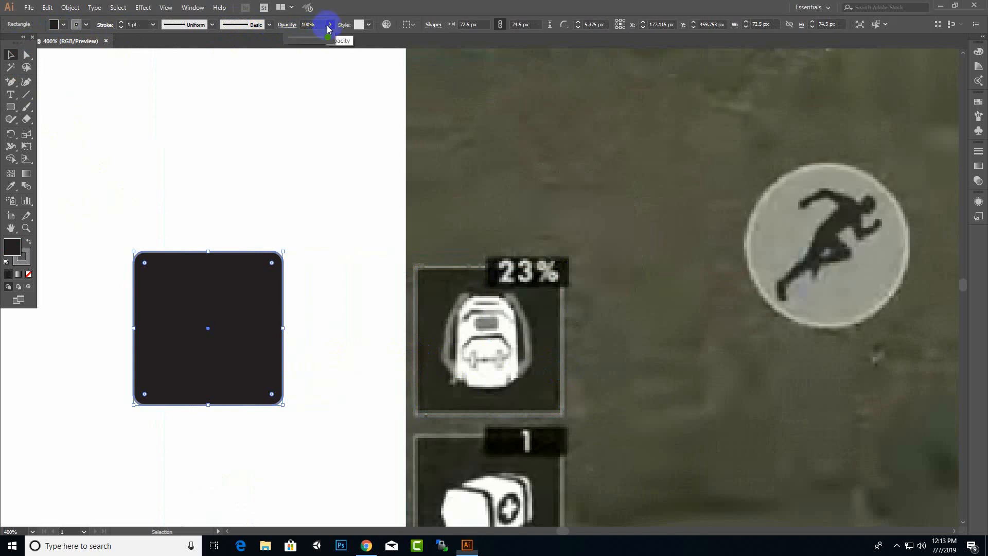
click(314, 37)
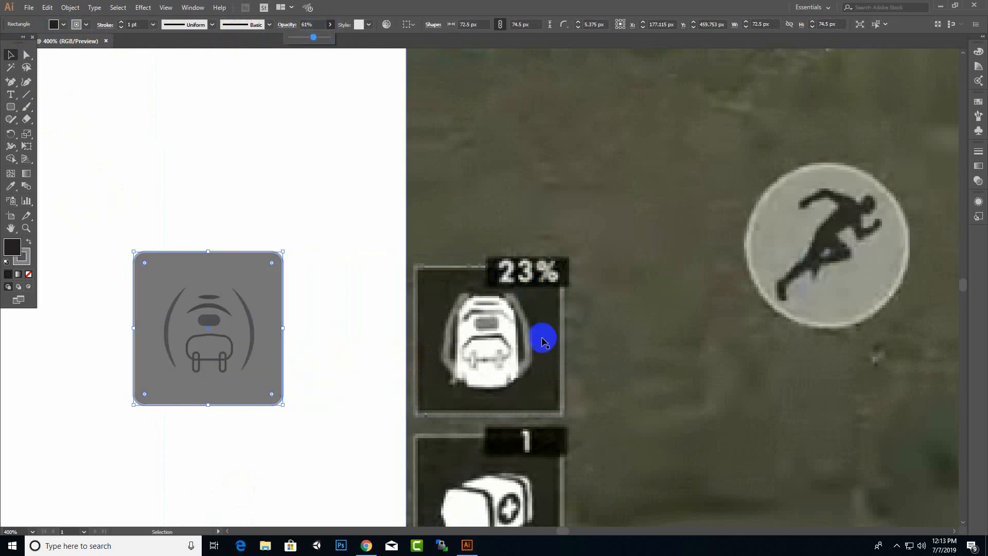
click(13, 54)
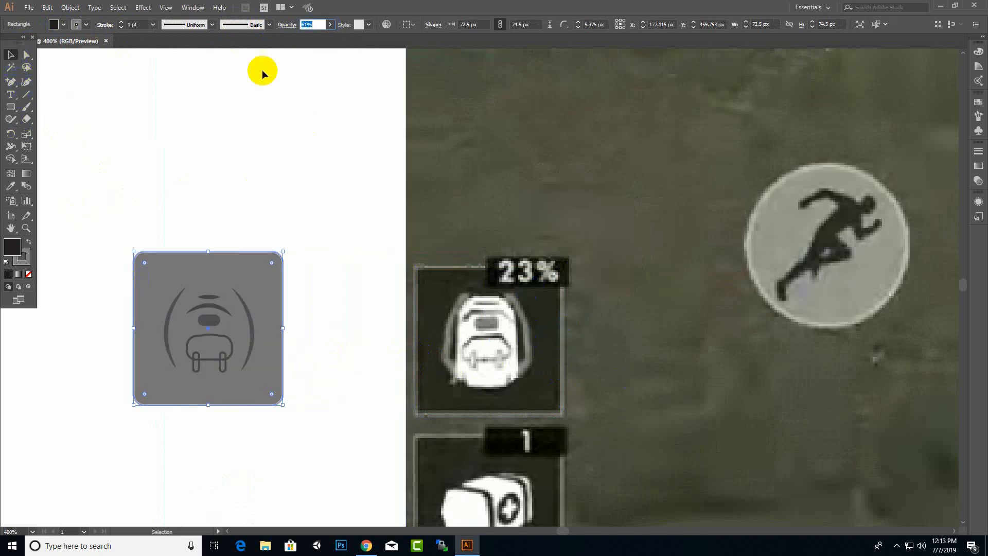
- Send the frame to the back and move it with the backpack onto the screenshot, beside the reference backpack slot
right_click(280, 282)
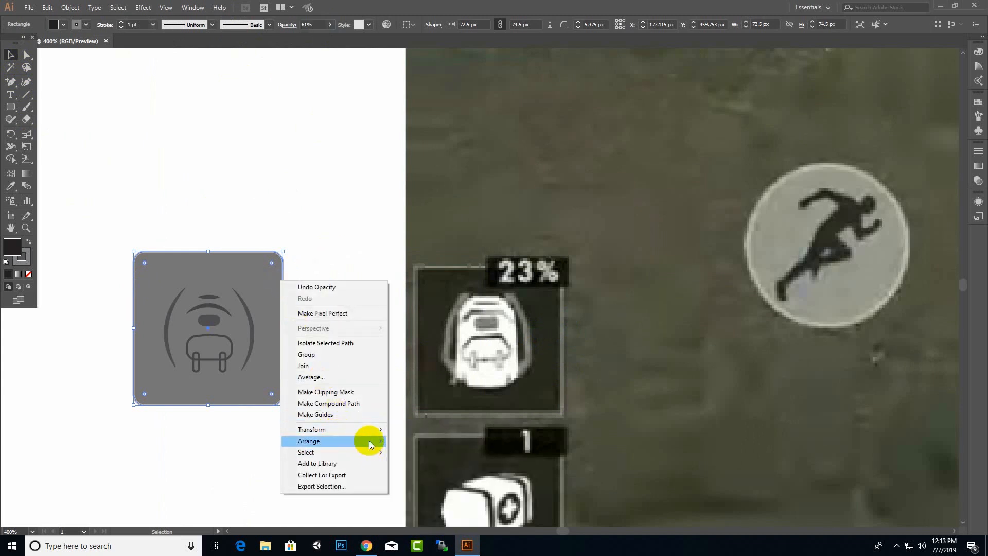
mouse_move(369, 441)
click(456, 475)
drag(357, 191, 133, 426)
drag(242, 356, 699, 377)
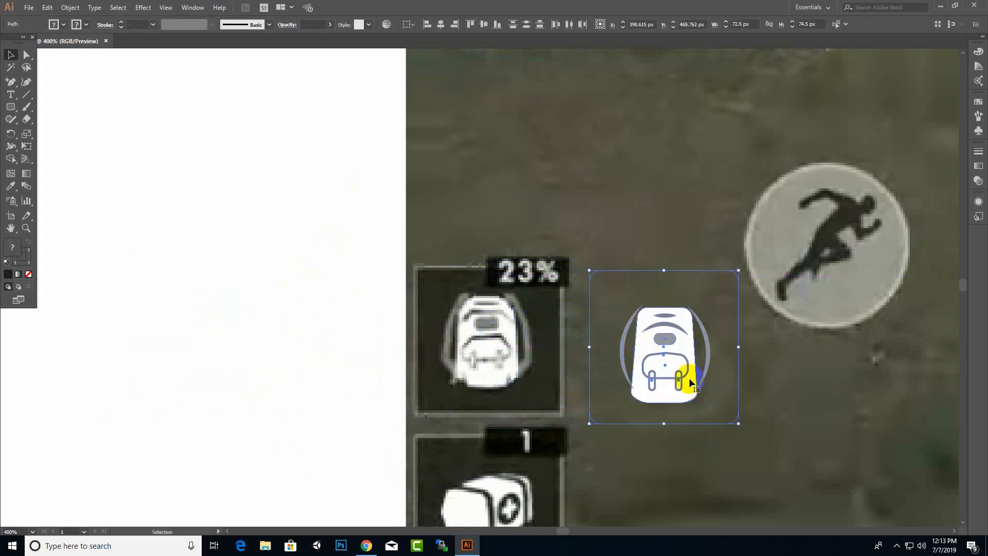
- Send the placed screenshot to the back, behind the framed backpack icon, and deselect everything
right_click(569, 175)
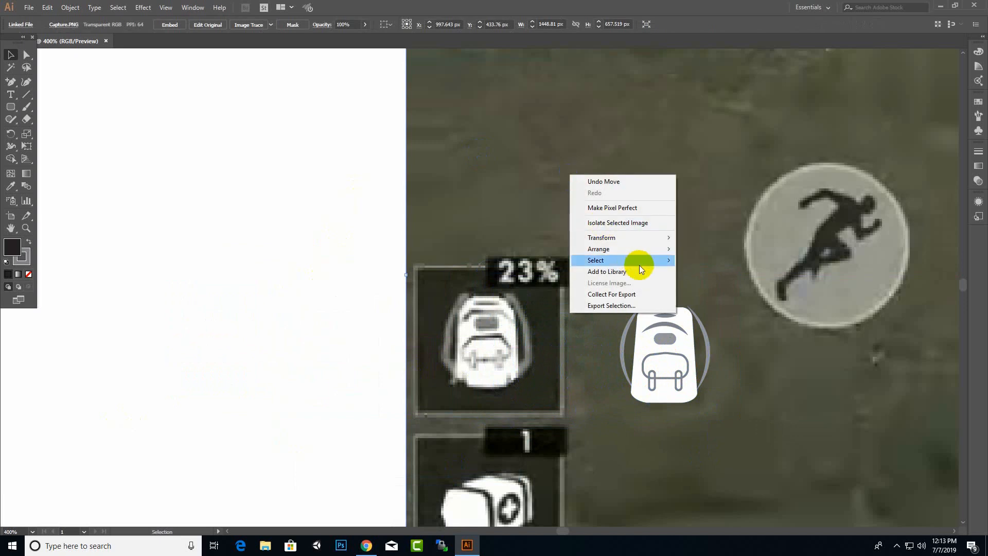
mouse_move(639, 252)
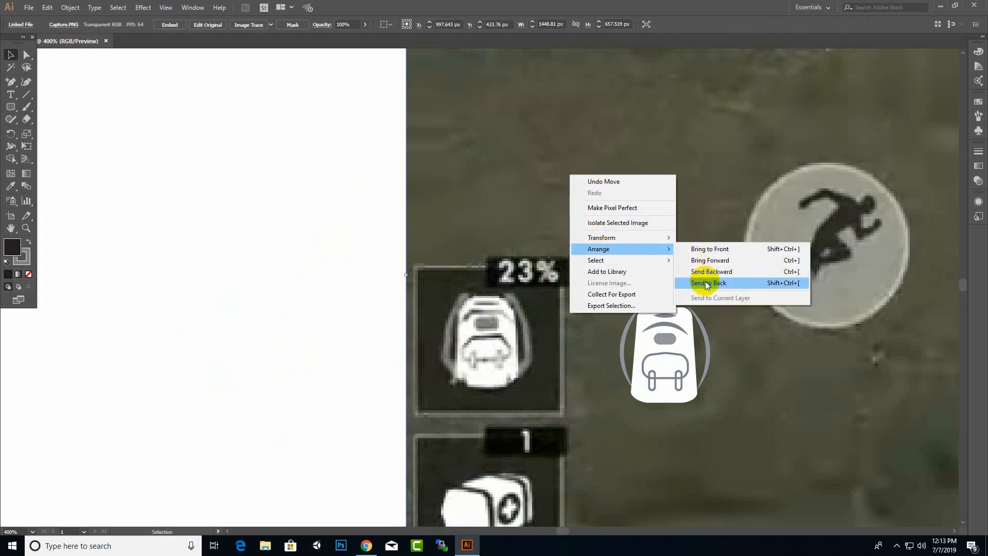
click(702, 282)
click(206, 211)
click(675, 341)
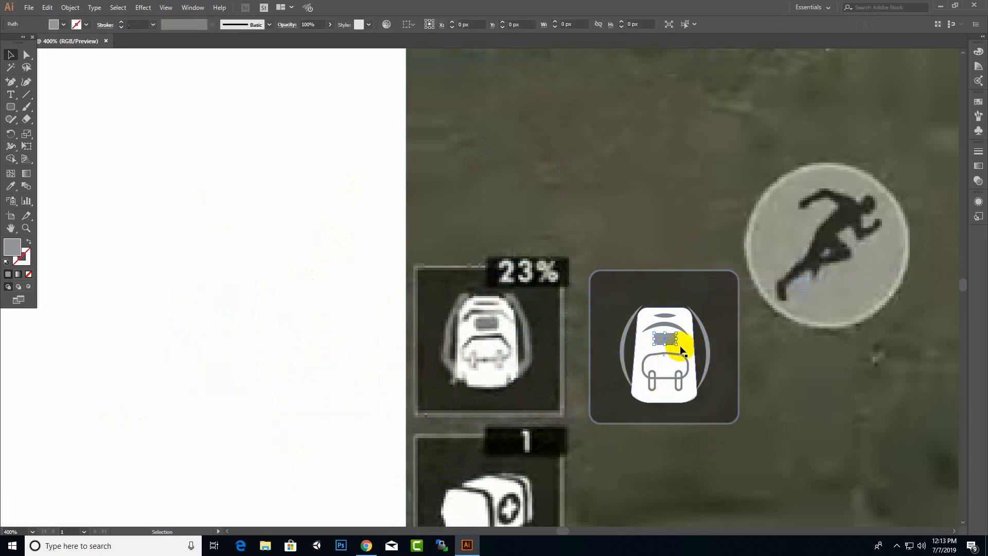
click(641, 243)
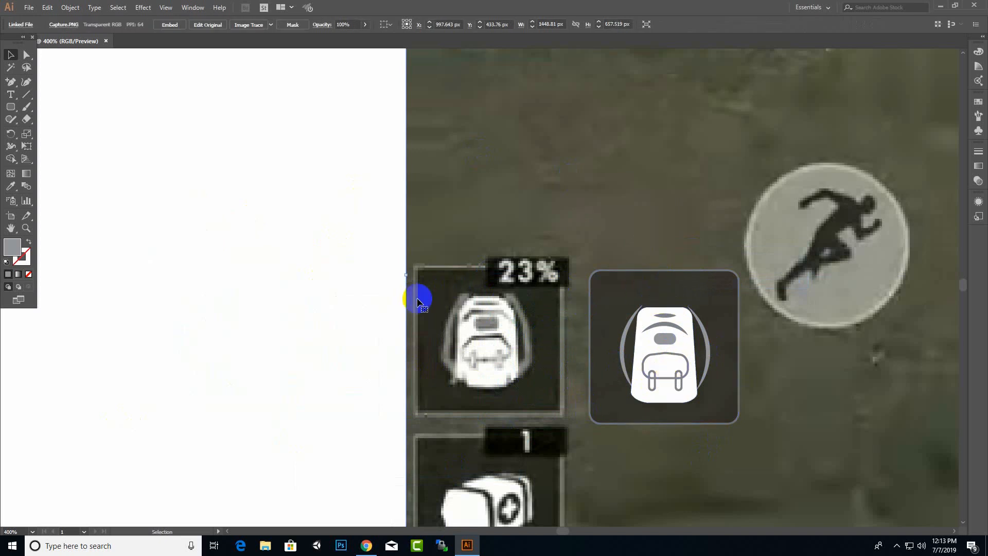
click(67, 114)
click(532, 273)
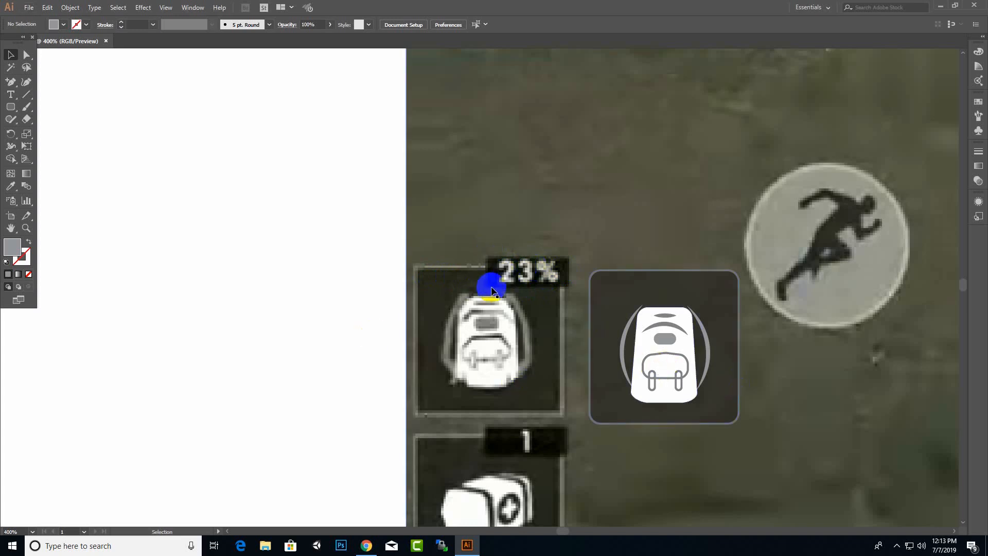
- Duplicate the backpack's dark rounded frame directly below it, beside the first-aid kit slot
scroll(607, 324, down, 3)
scroll(503, 342, up, 2)
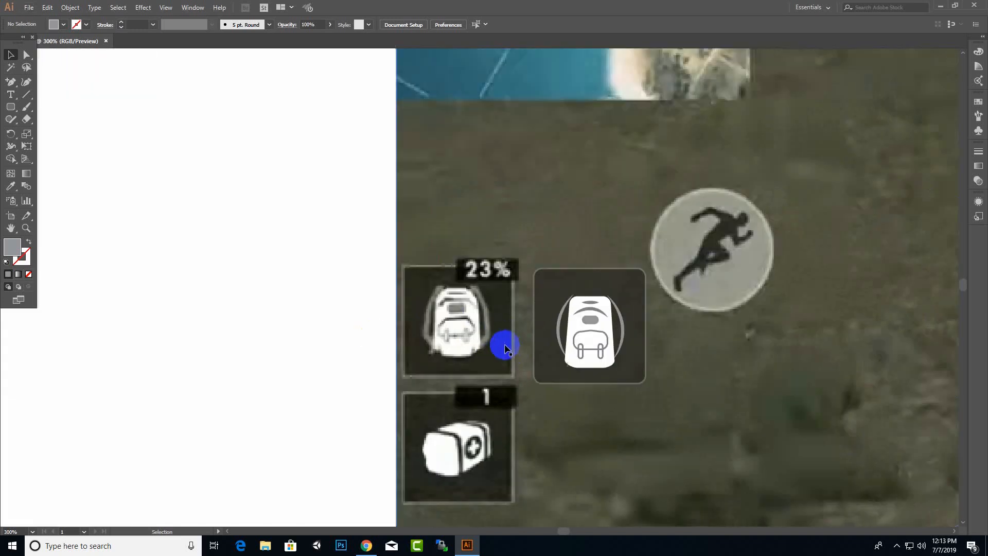
click(592, 326)
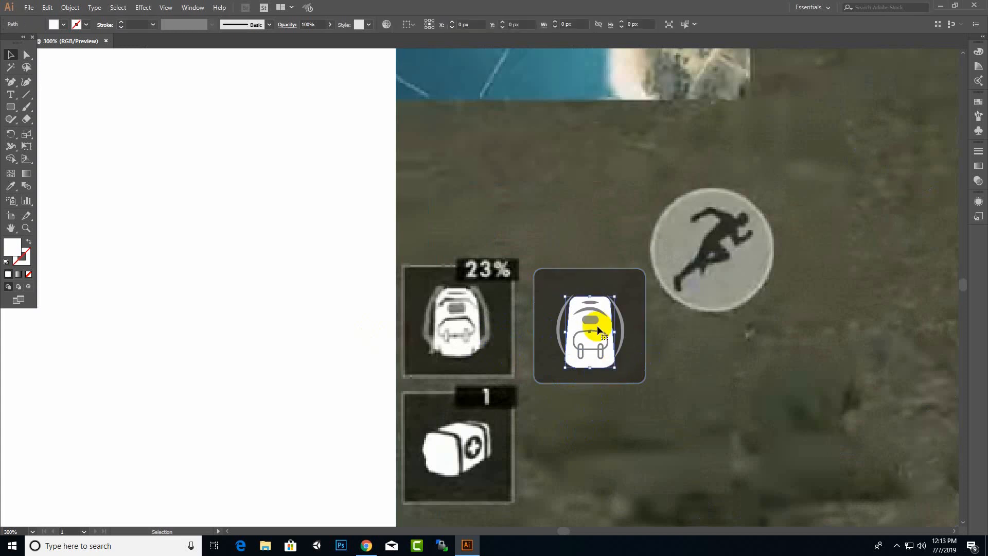
click(628, 377)
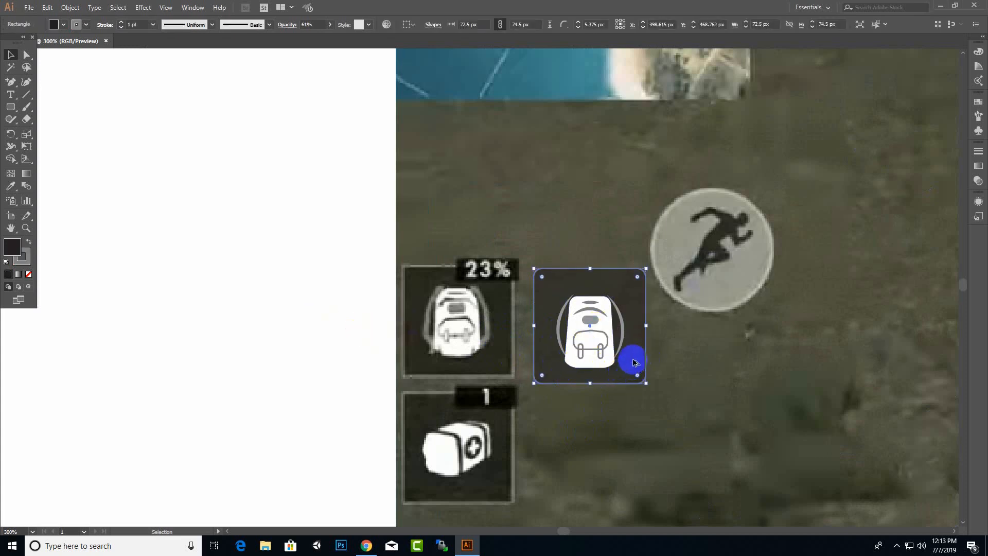
drag(633, 361, 626, 478)
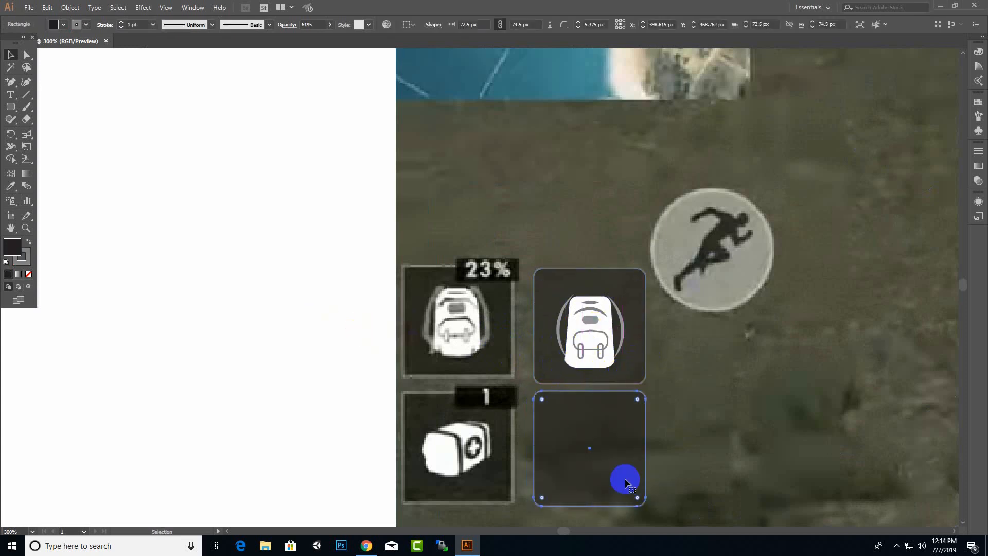
- Draw a rounded rectangle about 23.2 by 26.8 px over the first-aid kit's front face, with corners rounded about 3.25 px
scroll(541, 412, down, 2)
scroll(540, 411, down, 1)
scroll(417, 355, up, 2)
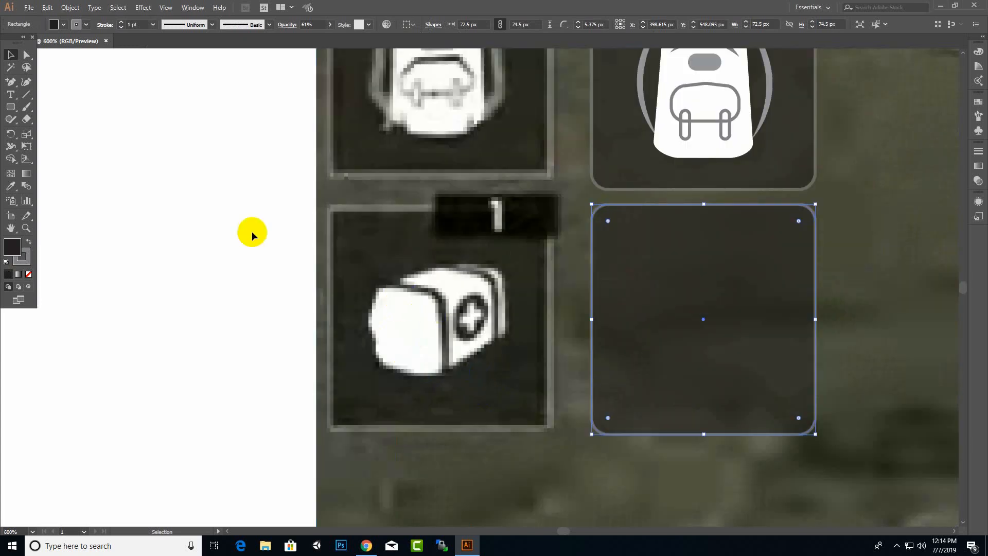
click(10, 107)
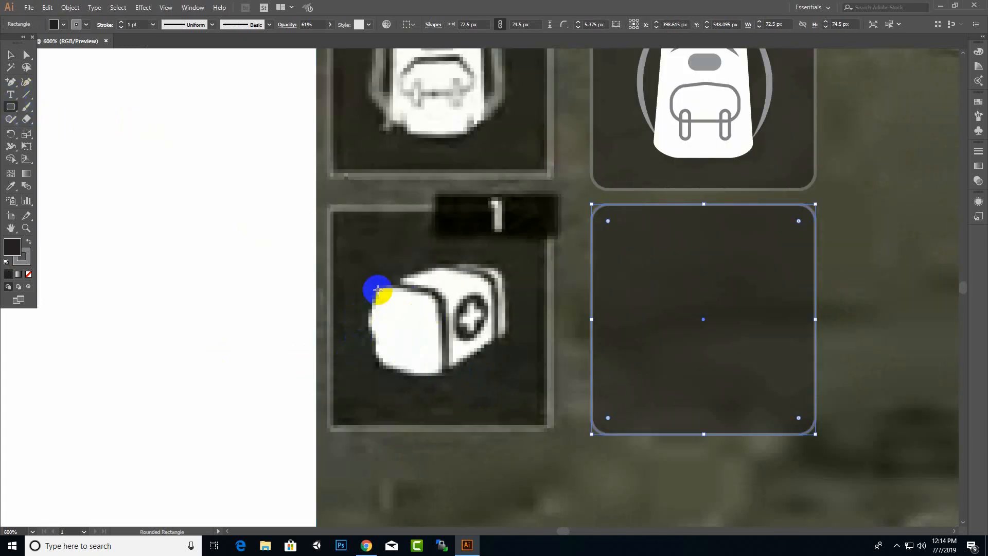
drag(379, 289, 439, 372)
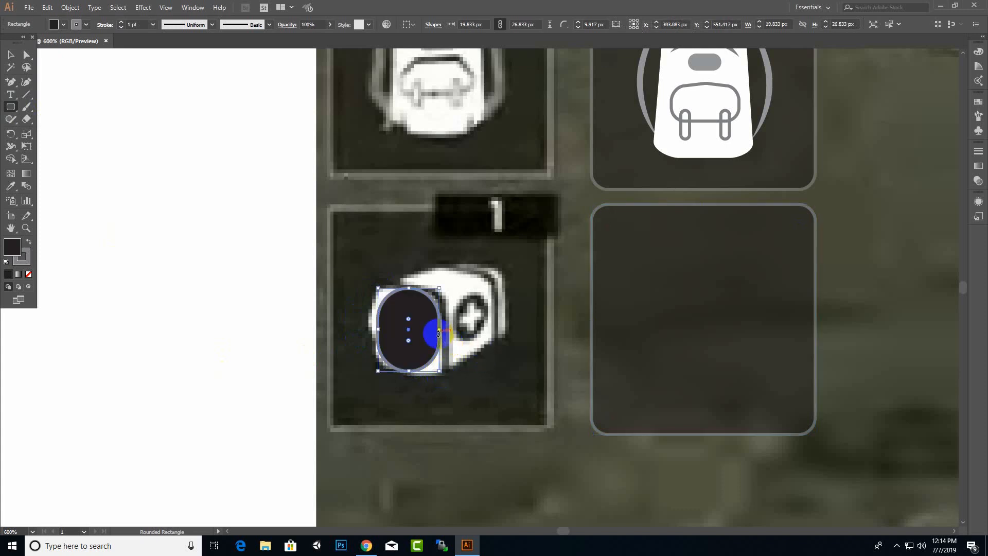
drag(440, 331, 442, 331)
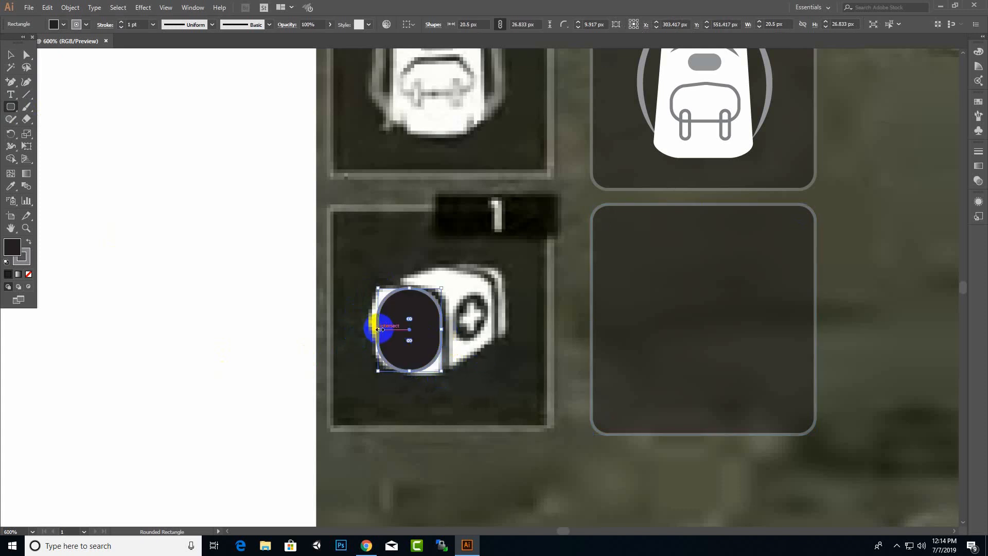
drag(377, 329, 433, 301)
click(419, 315)
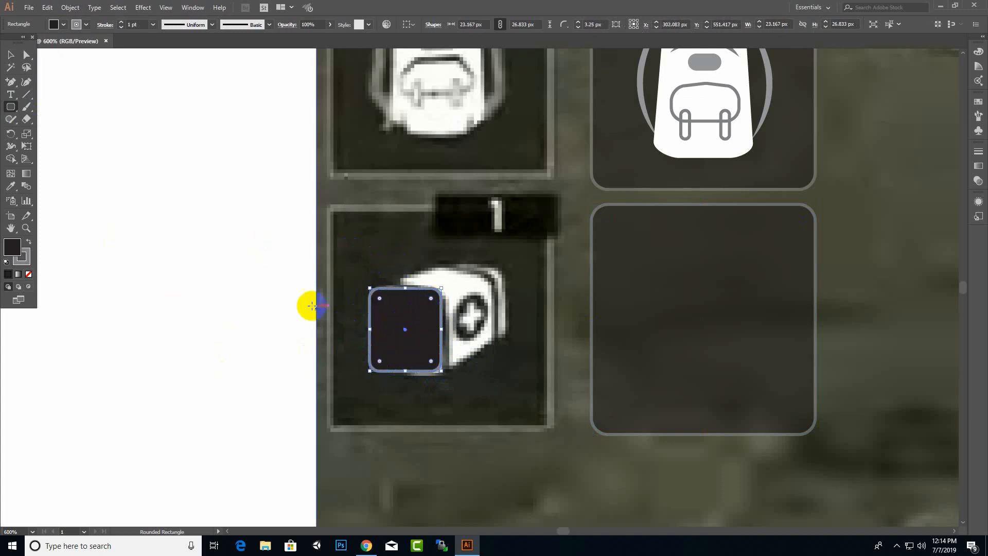
- Give the first-aid kit's front face a white fill and no stroke
click(15, 56)
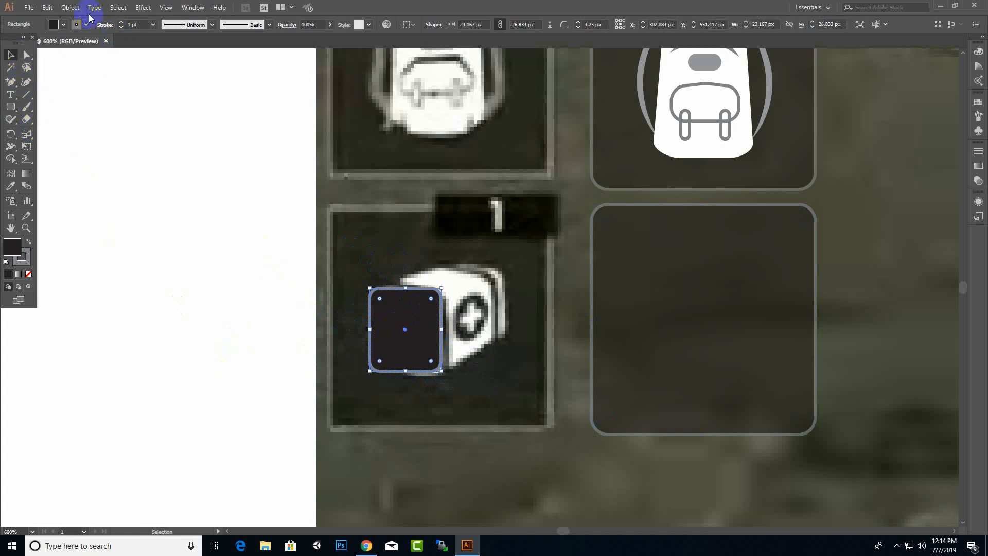
click(59, 29)
click(20, 41)
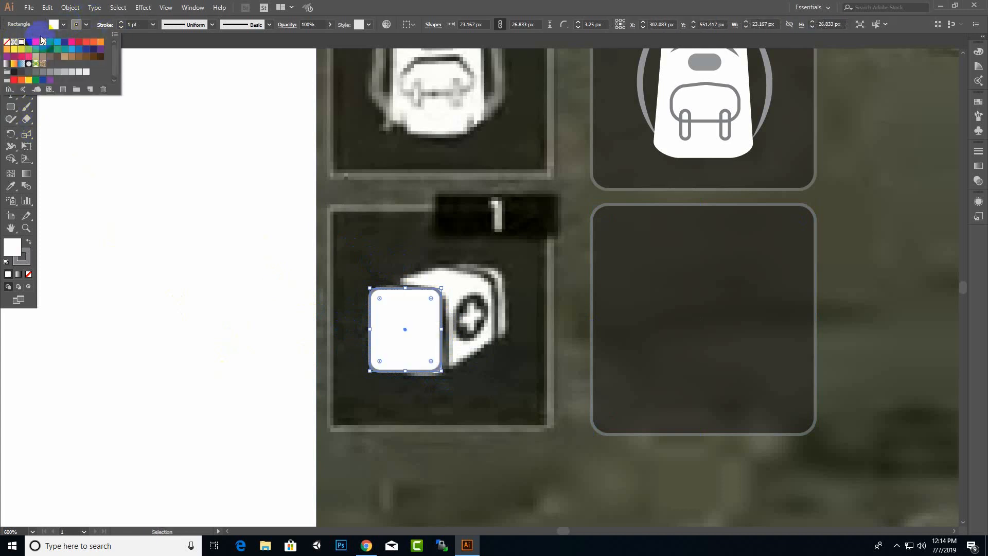
click(88, 28)
click(87, 26)
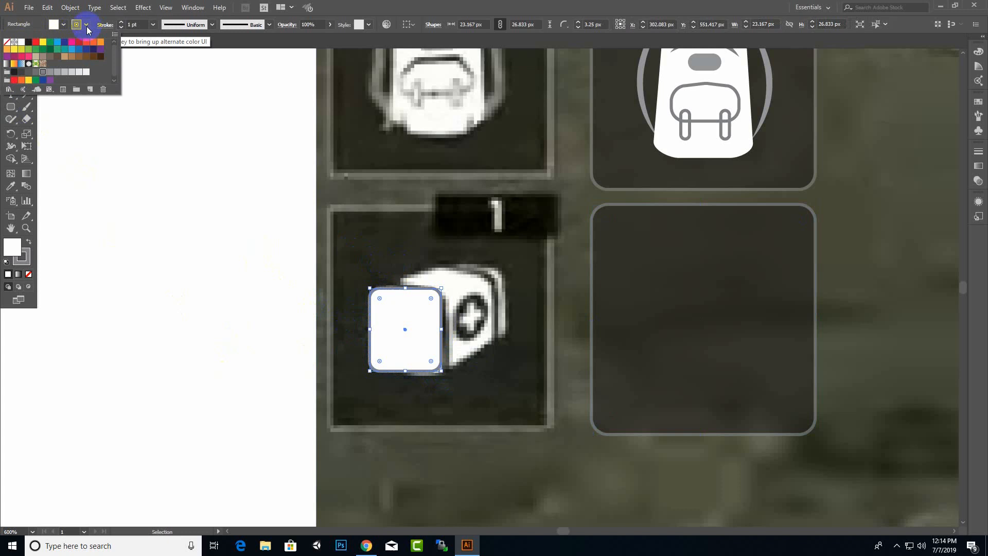
click(8, 43)
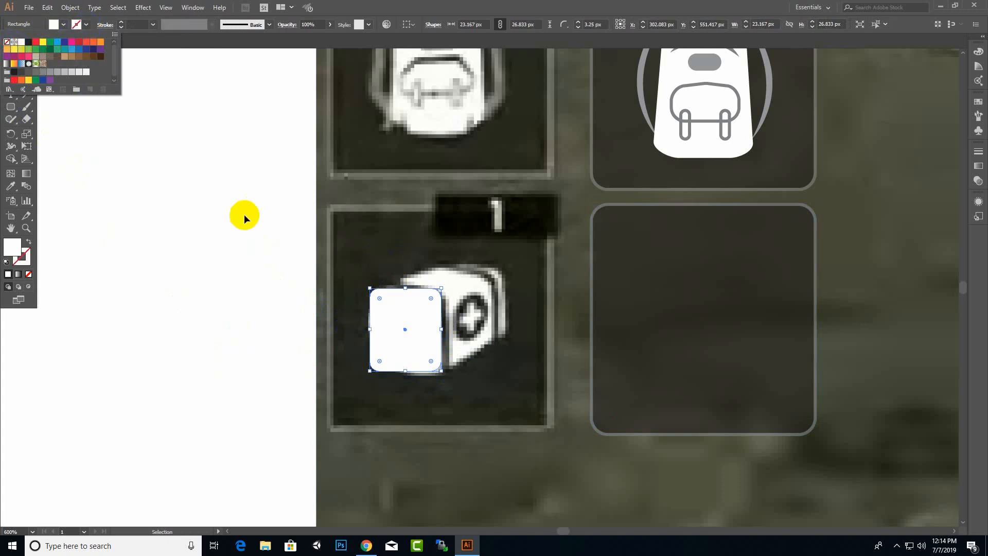
- Move the white rounded rectangle onto the blank canvas beside the screenshot and start a 3D Extrude & Bevel rotated to -14°, 16° and -5°
click(19, 109)
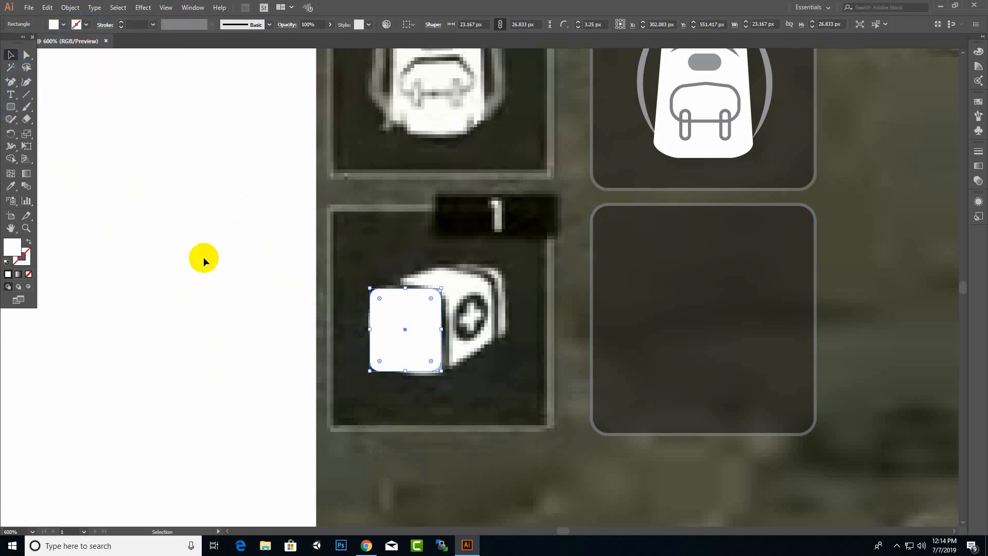
drag(419, 342, 194, 341)
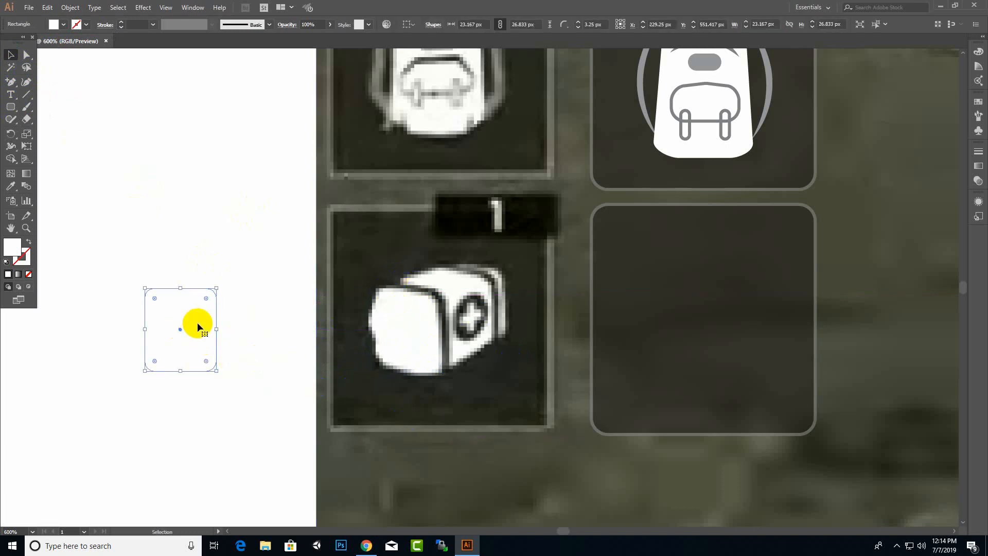
click(143, 7)
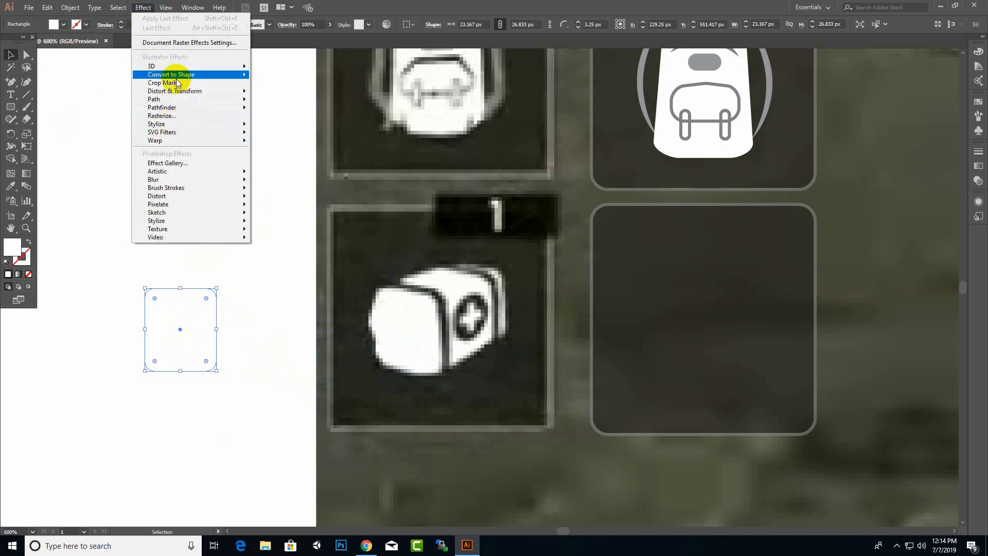
mouse_move(177, 69)
click(281, 70)
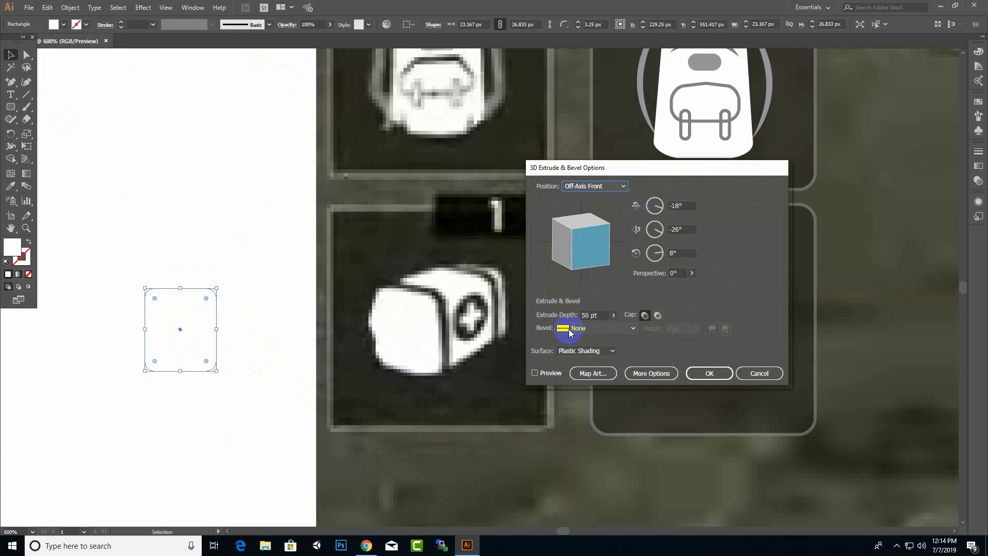
click(534, 373)
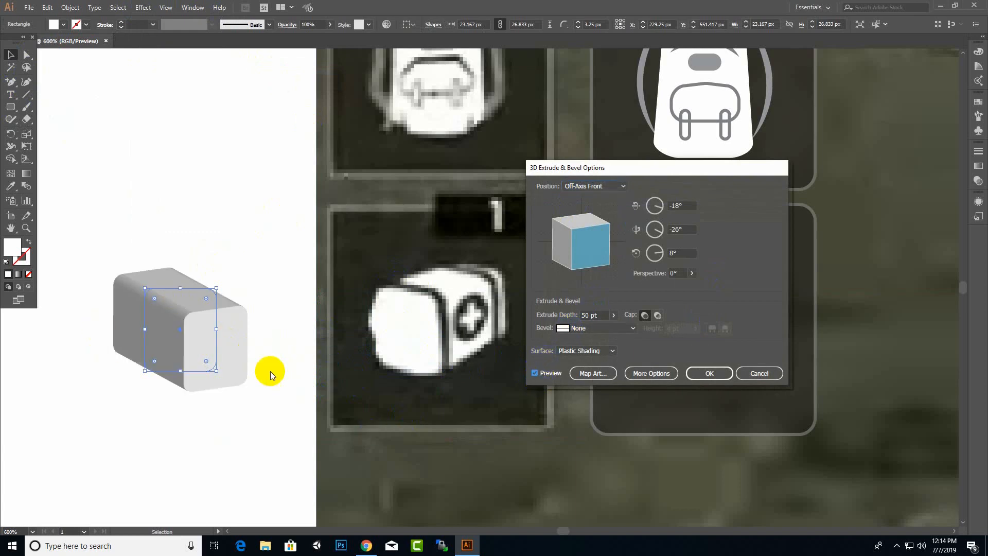
click(611, 248)
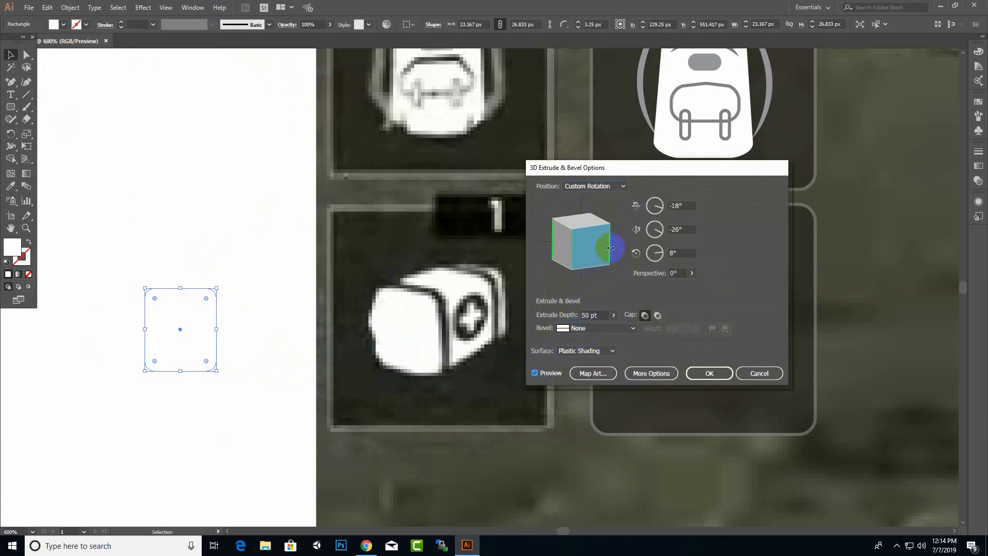
mouse_move(611, 248)
mouse_down()
mouse_move(577, 247)
mouse_move(595, 249)
mouse_up()
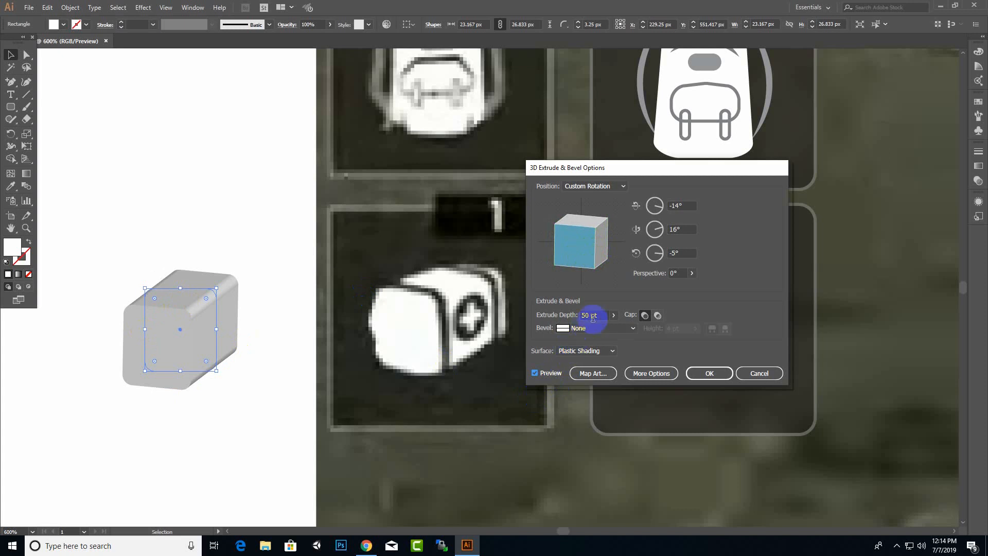
- Set the extrude depth to 10 pt, check the preview, and apply the 3D effect to the rounded rectangle
click(614, 316)
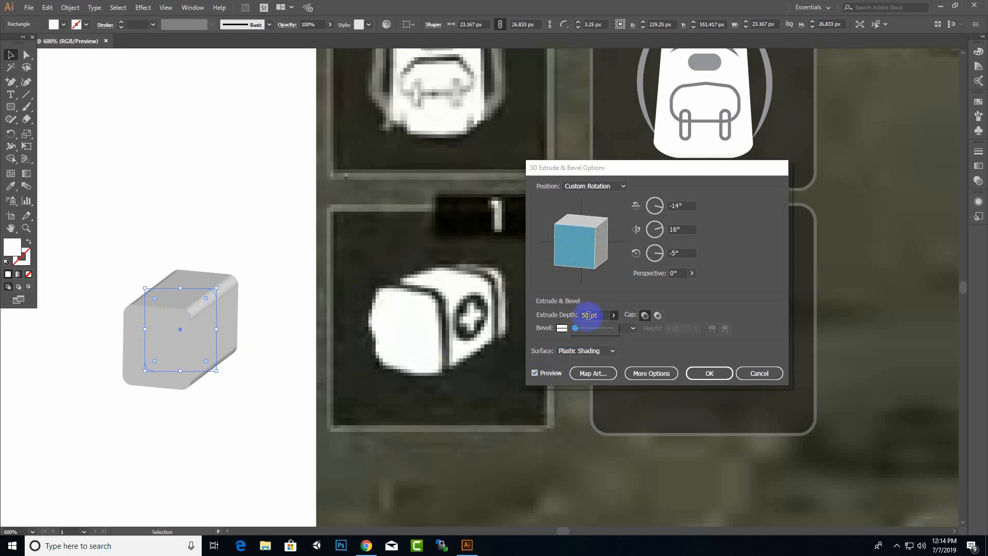
click(509, 322)
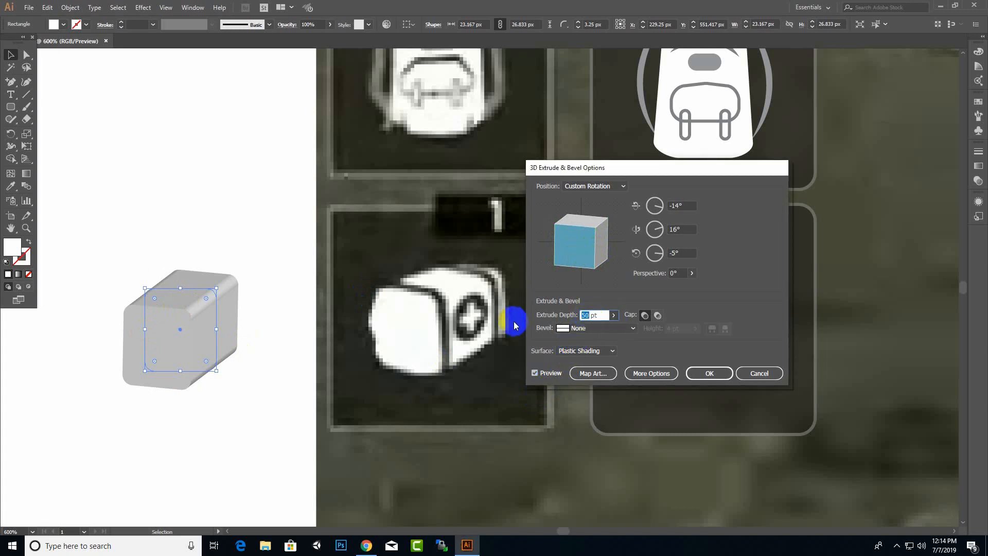
text(10)
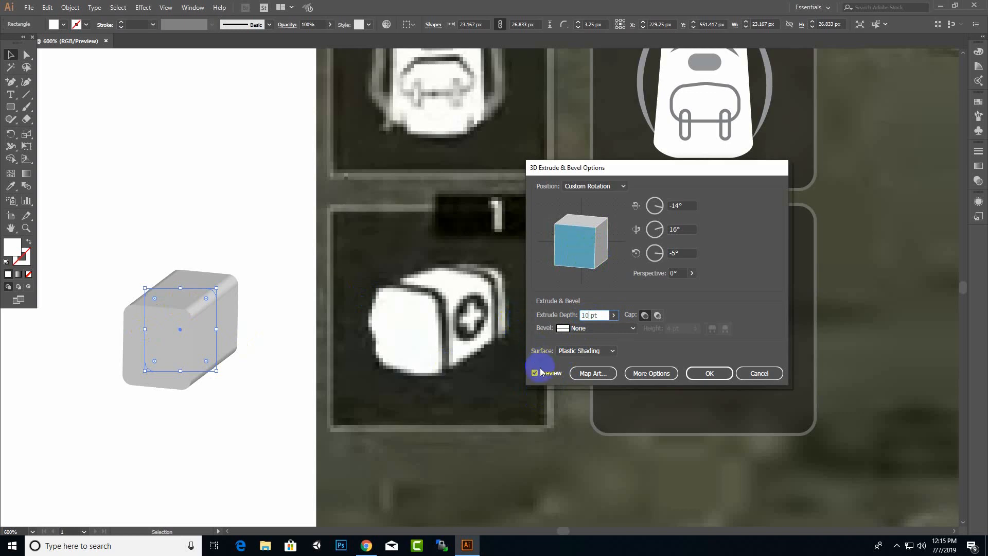
click(538, 375)
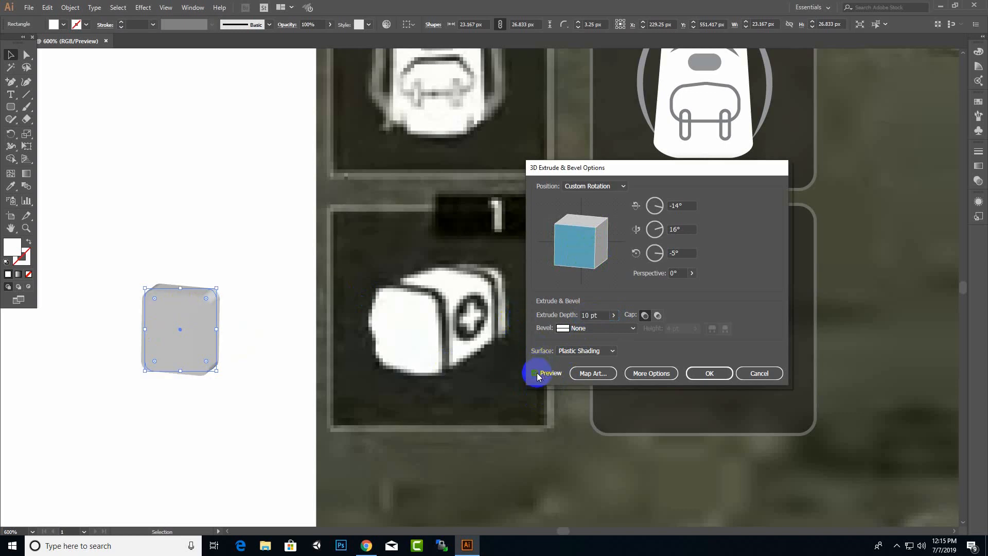
click(709, 373)
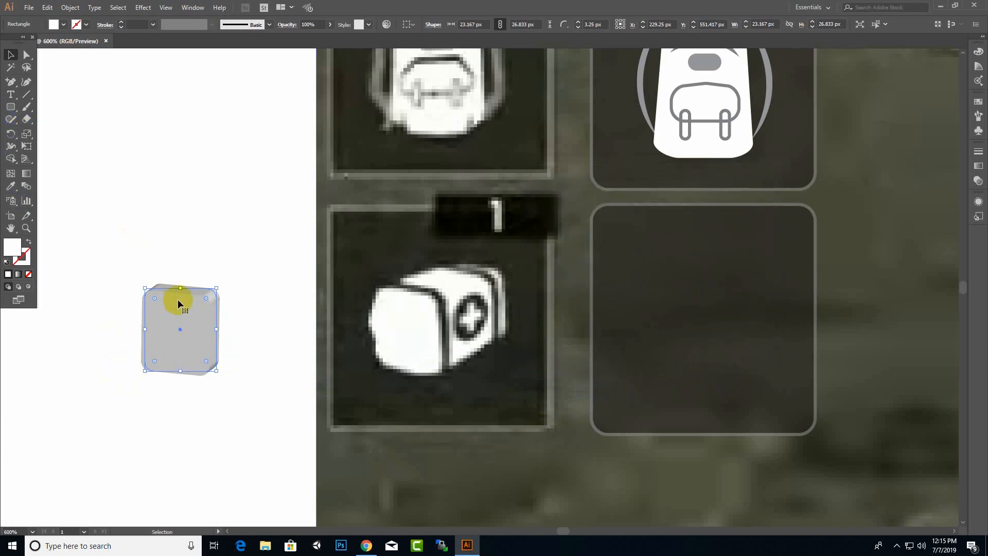
- Duplicate the thin slab slightly to its right and draw a rounded rectangle about 24.5 by 26.8 px over it, with corners about 3.03 px
drag(206, 310, 221, 326)
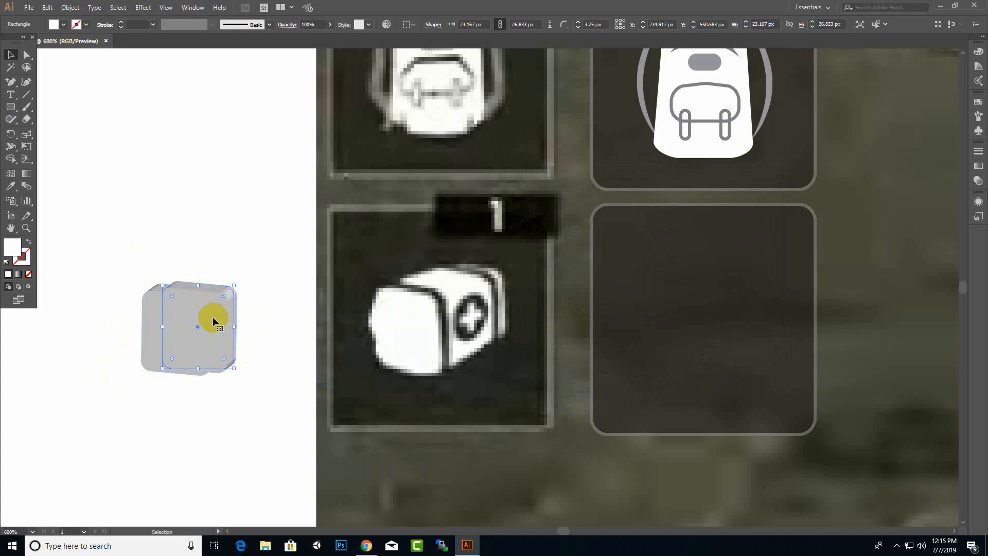
click(10, 106)
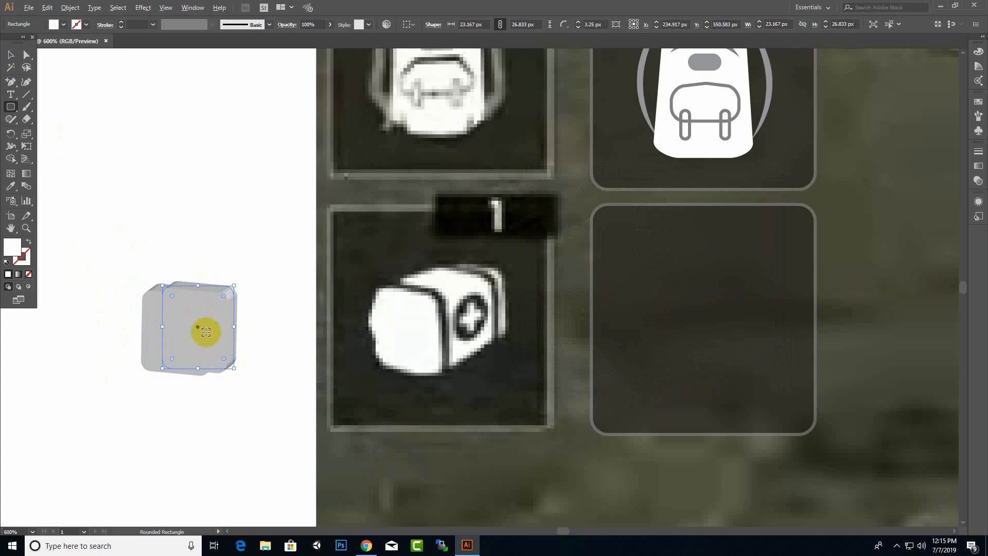
drag(202, 329, 166, 287)
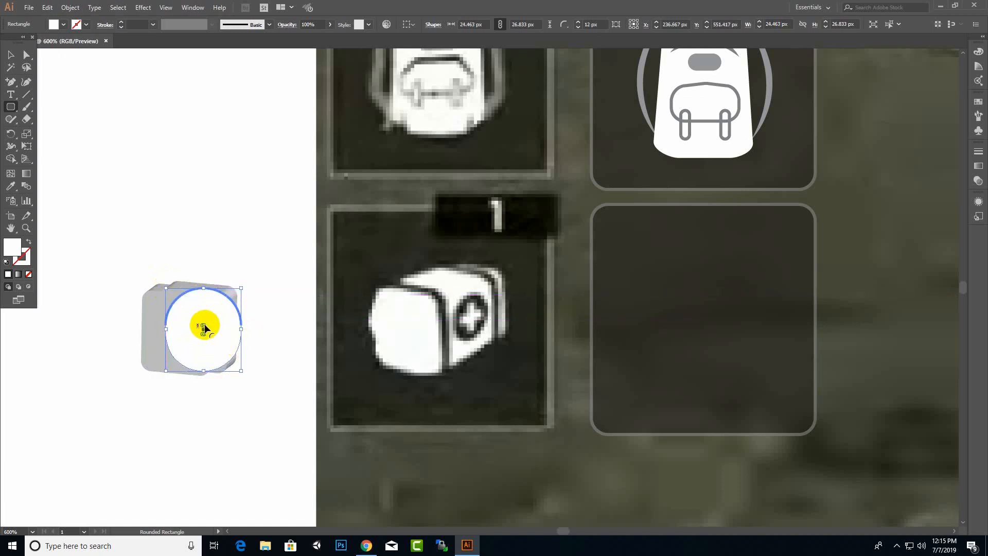
drag(205, 323, 243, 293)
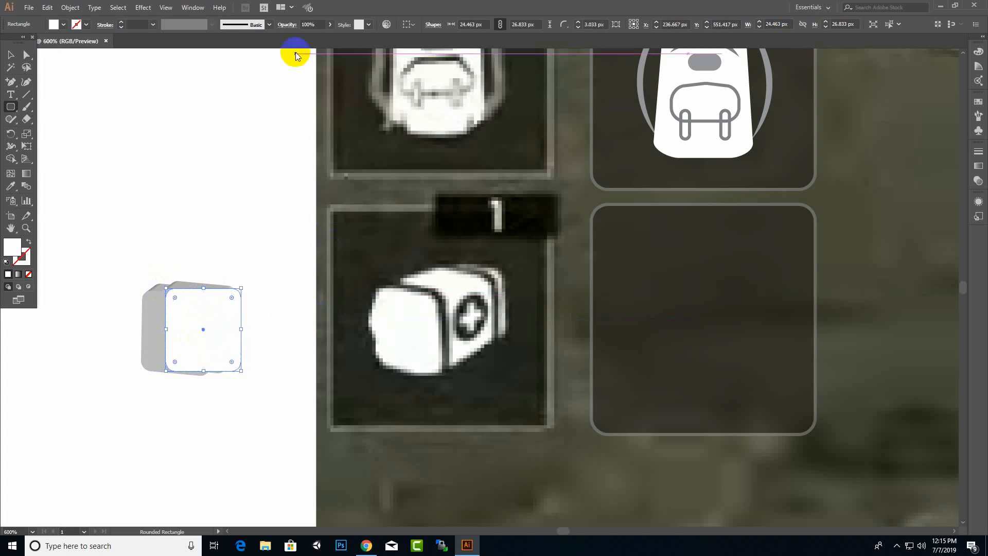
- Apply 3D Extrude & Bevel to the new rounded rectangle, rotated -18°, 26° and -8°, with a 30 pt extrude depth
click(165, 8)
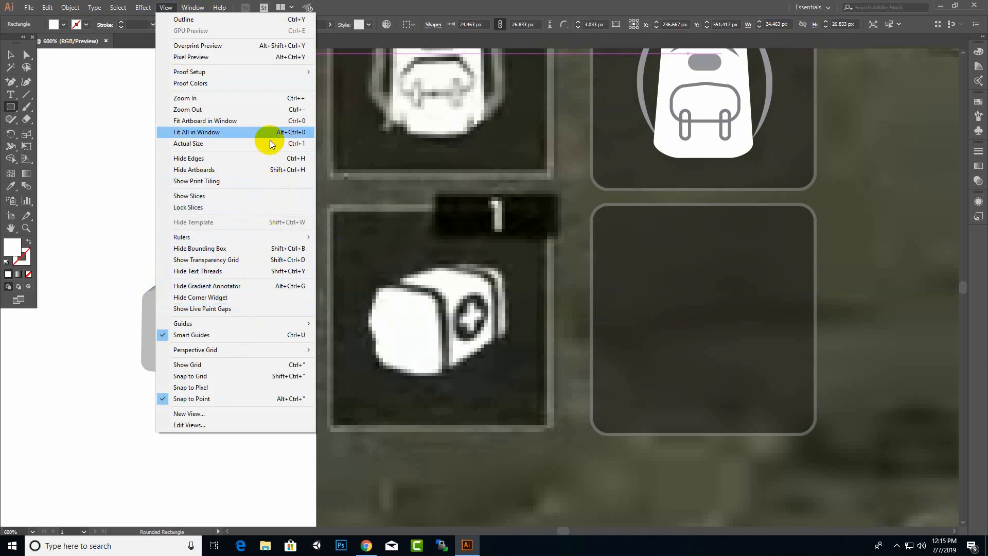
mouse_move(143, 7)
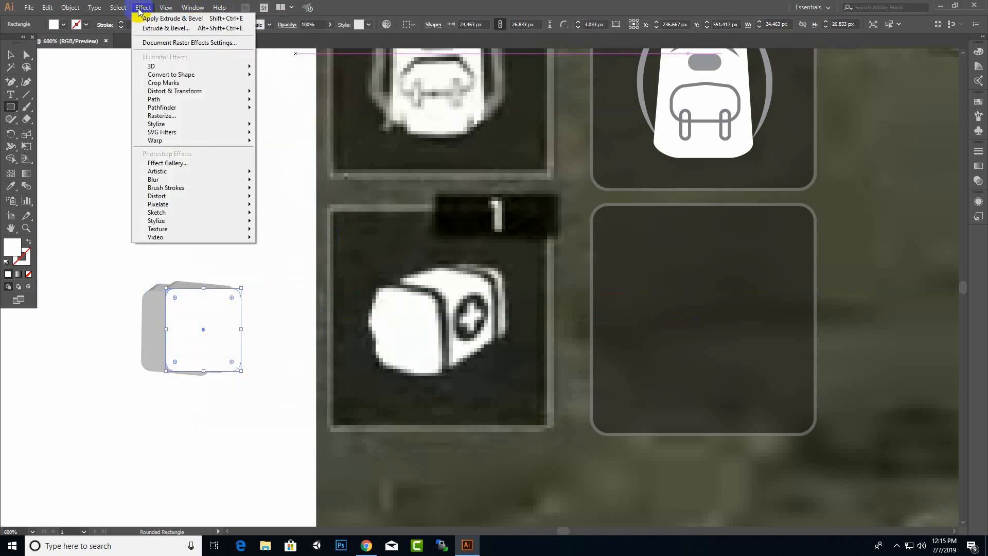
mouse_move(213, 66)
click(275, 71)
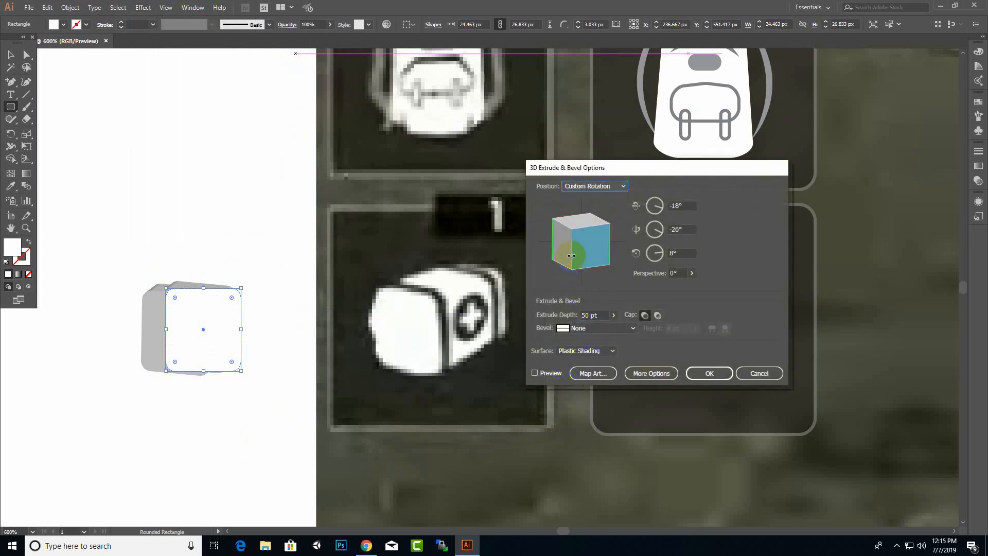
drag(572, 256, 547, 250)
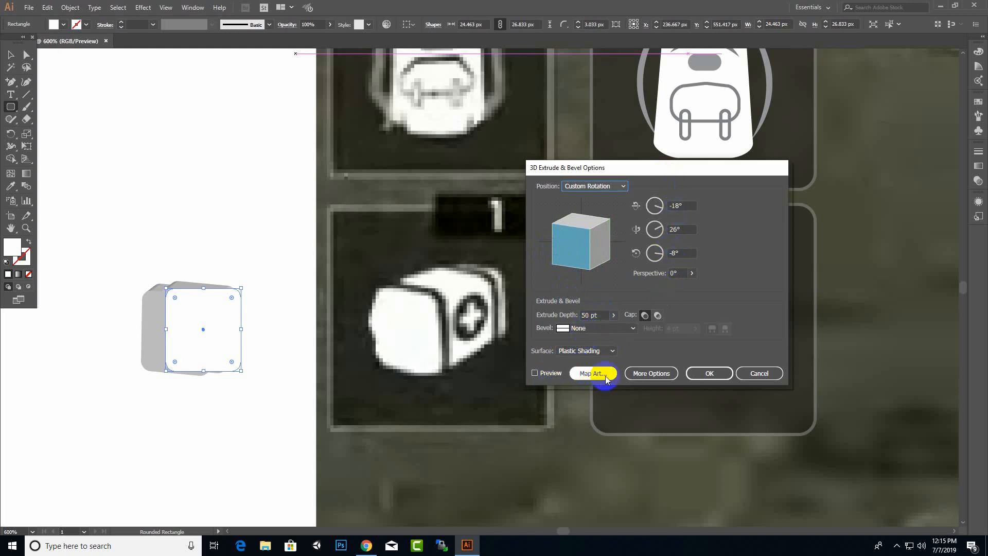
double_click(585, 314)
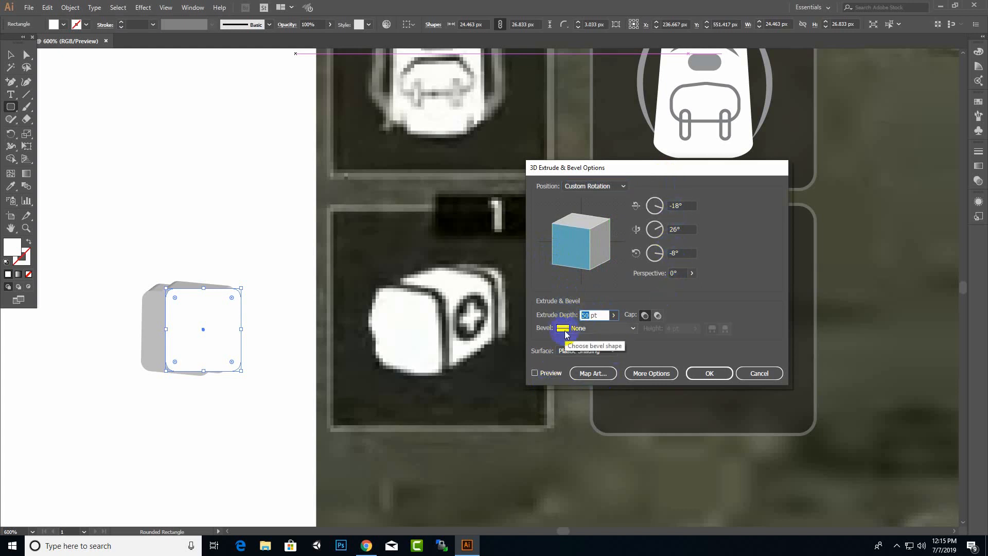
text(30)
click(535, 372)
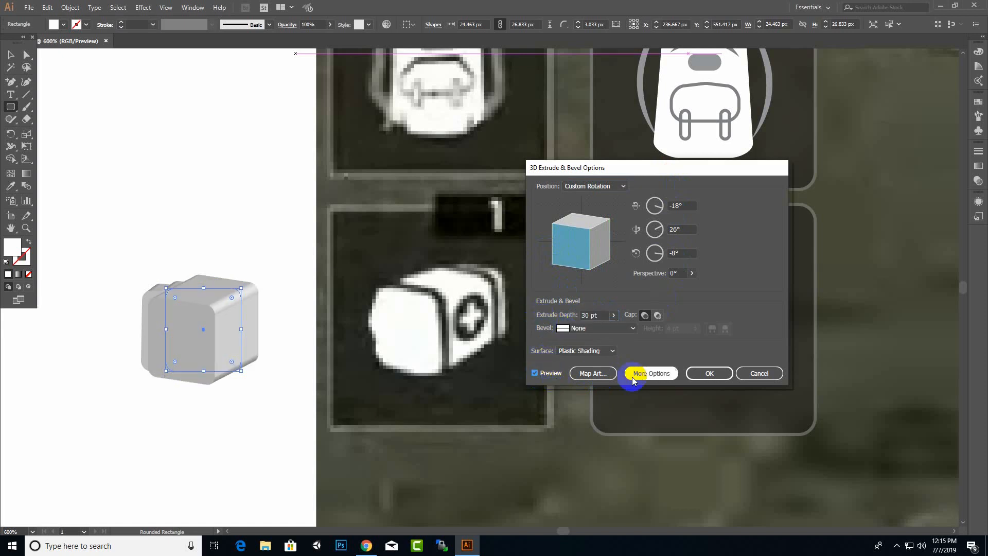
click(705, 372)
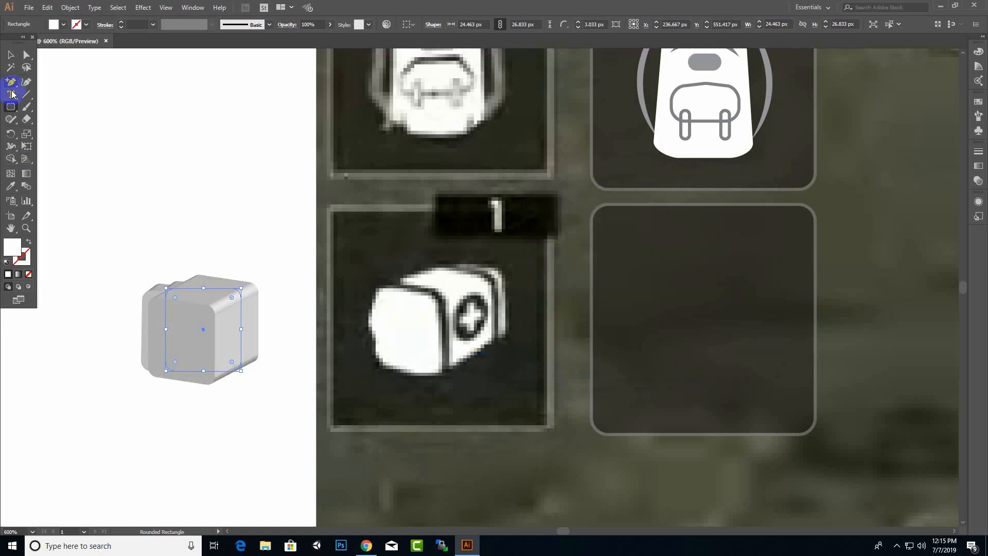
- Send the thick block to the back, send the duplicate slab to the back behind it, and deselect everything
click(10, 56)
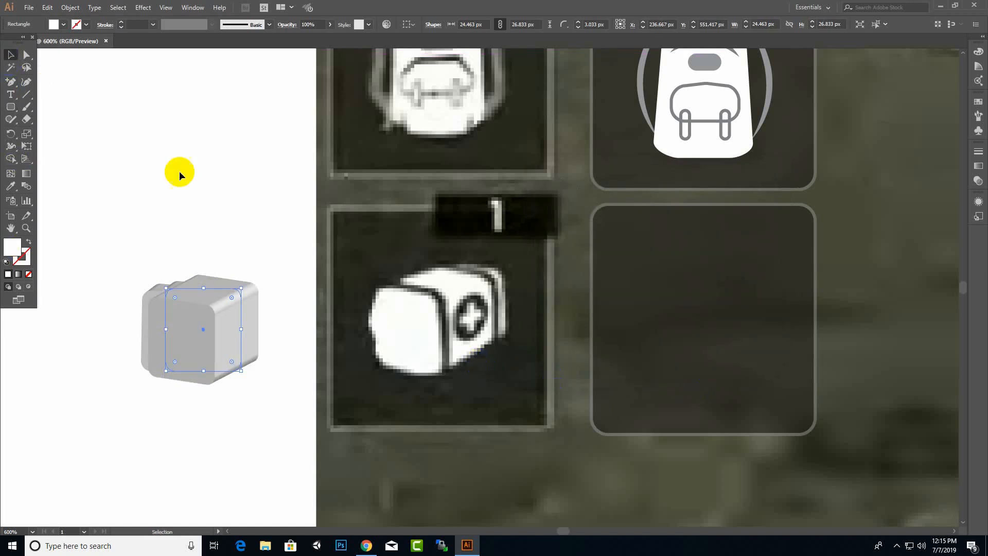
right_click(201, 307)
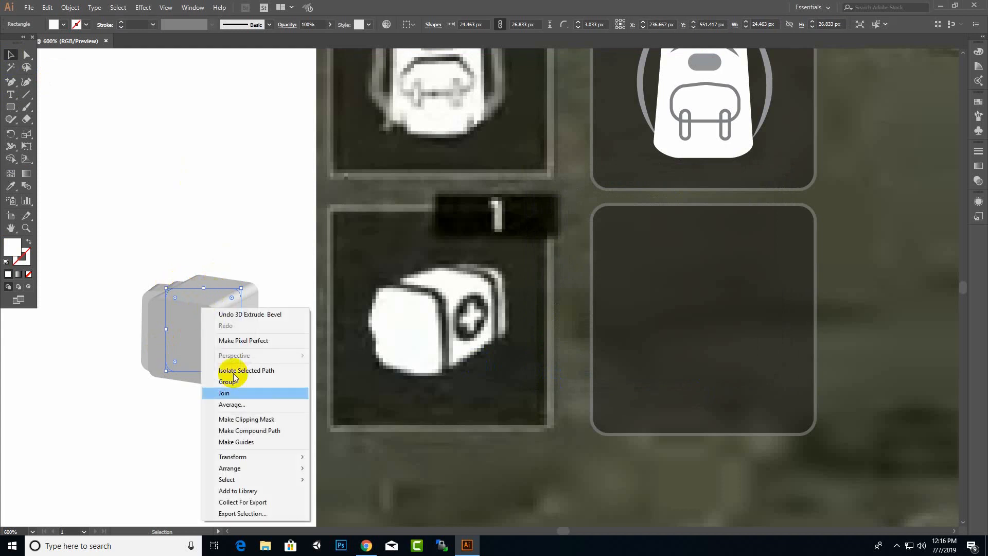
mouse_move(282, 470)
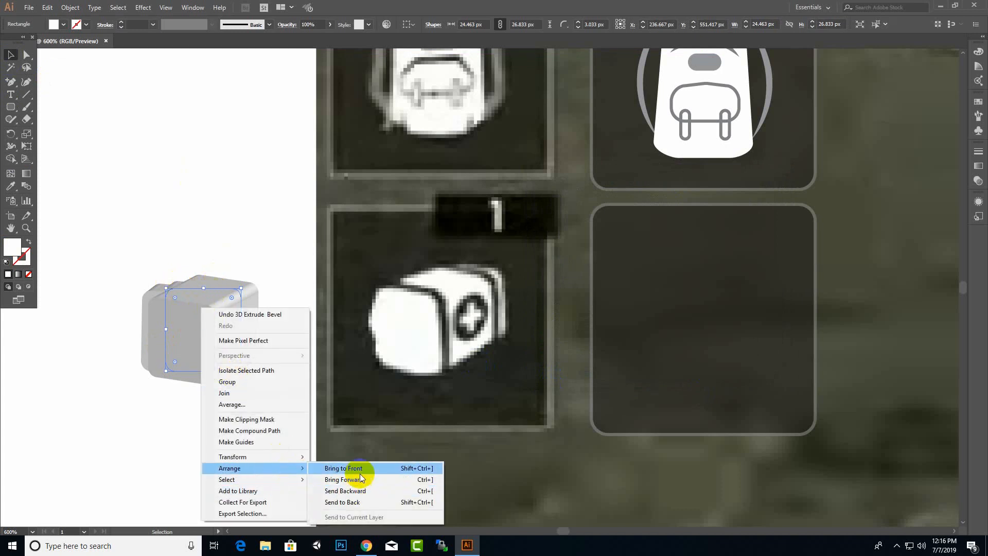
click(350, 502)
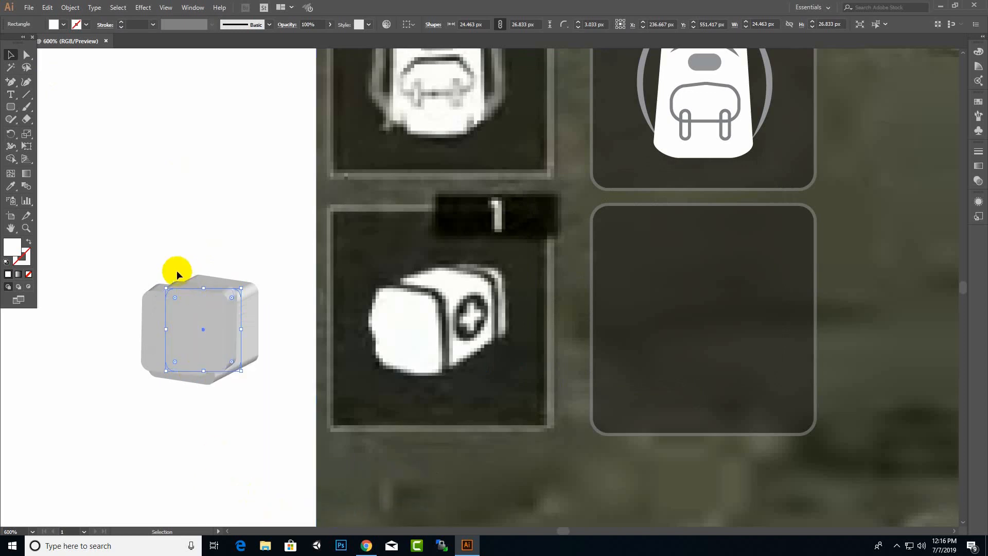
right_click(212, 322)
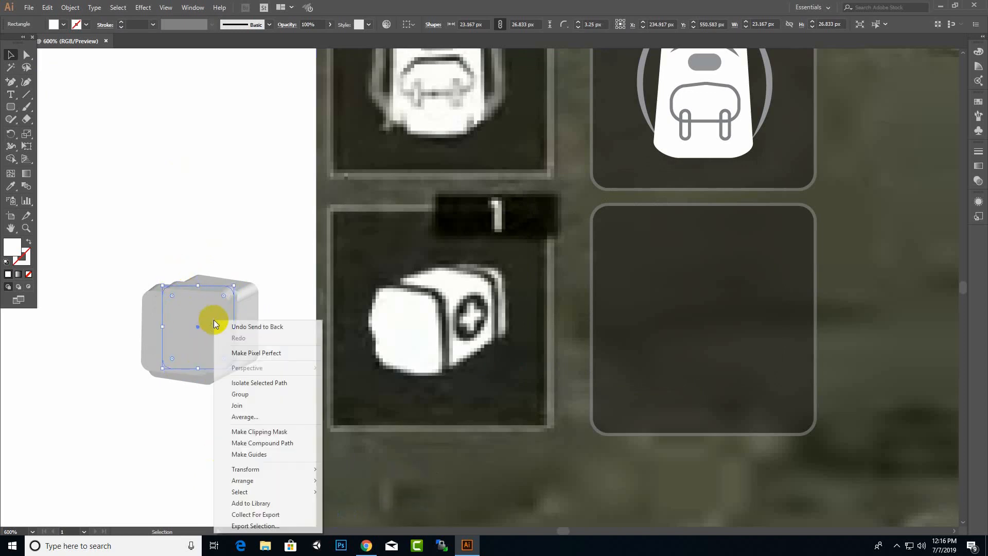
mouse_move(291, 480)
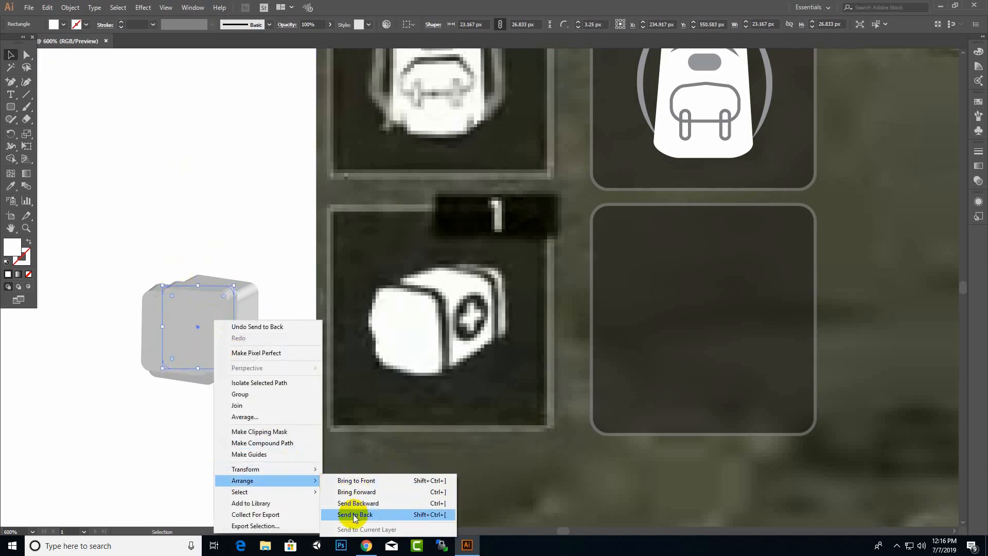
click(411, 514)
click(212, 405)
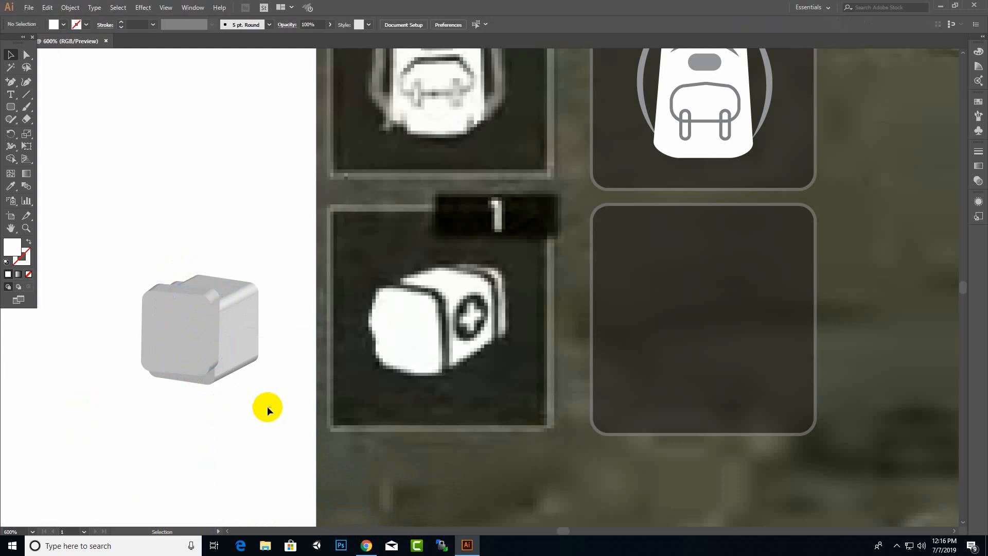
- Set the duplicate slab aside above the other pieces and position the thick block directly behind the front slab as the kit's body
drag(238, 337, 328, 316)
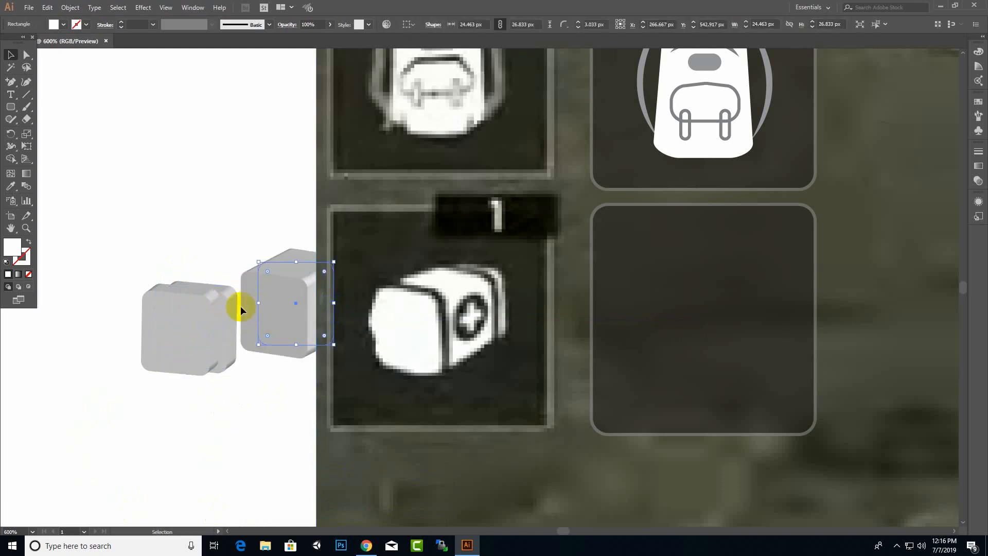
drag(231, 295, 146, 166)
drag(285, 319, 184, 332)
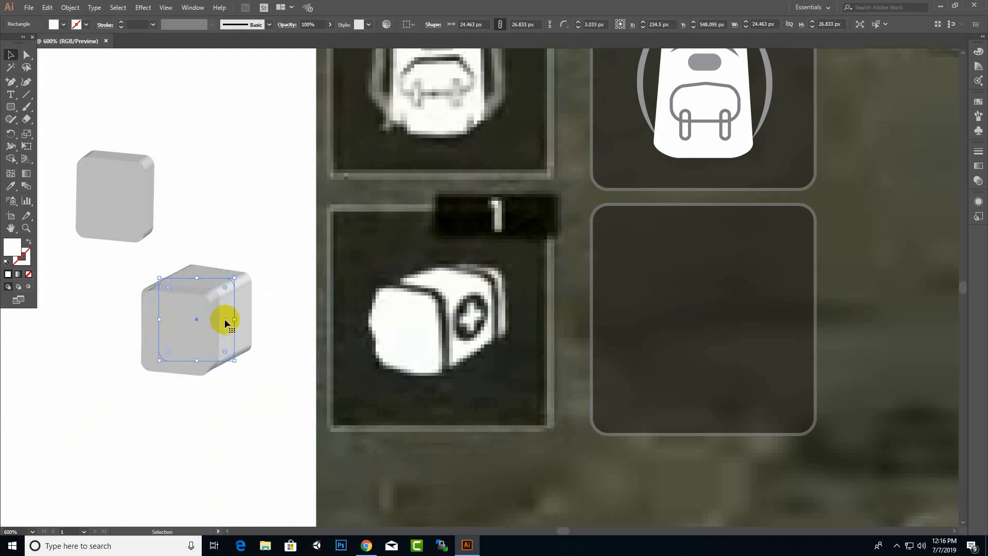
mouse_move(227, 308)
mouse_down()
mouse_move(241, 311)
mouse_move(237, 295)
mouse_move(233, 304)
mouse_up()
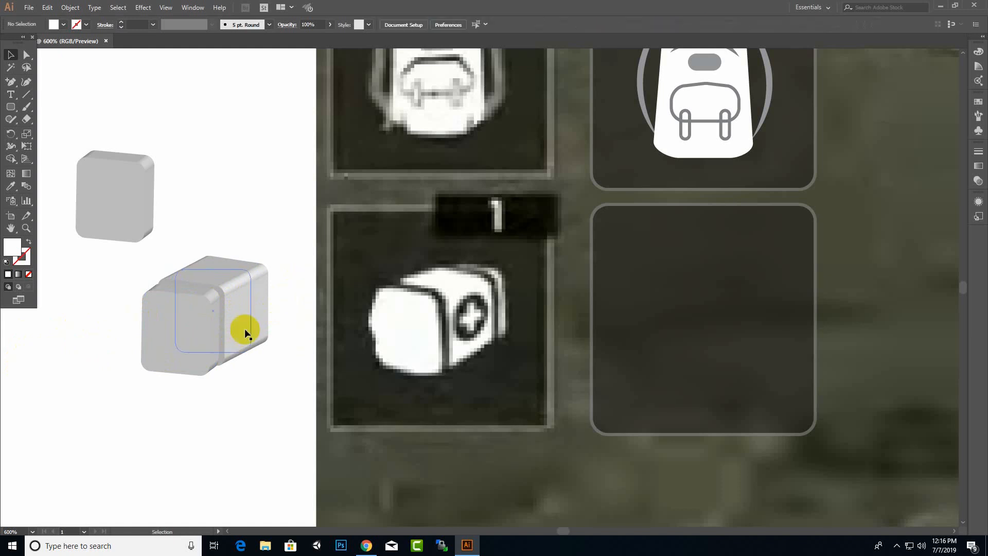
- Place the duplicate slab at the far end of the thick block as the kit's rear cap and leave it selected
click(121, 209)
drag(129, 206, 276, 280)
click(236, 384)
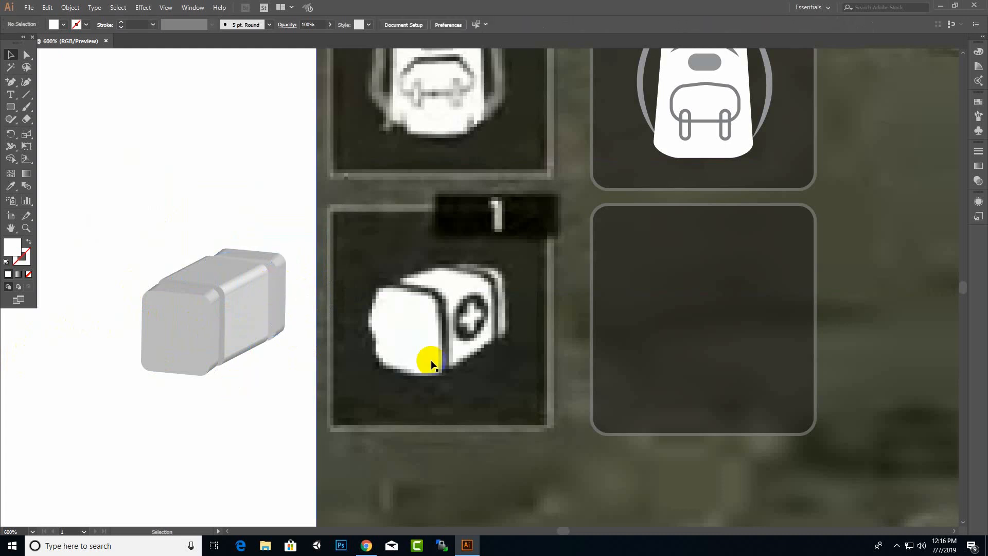
click(273, 289)
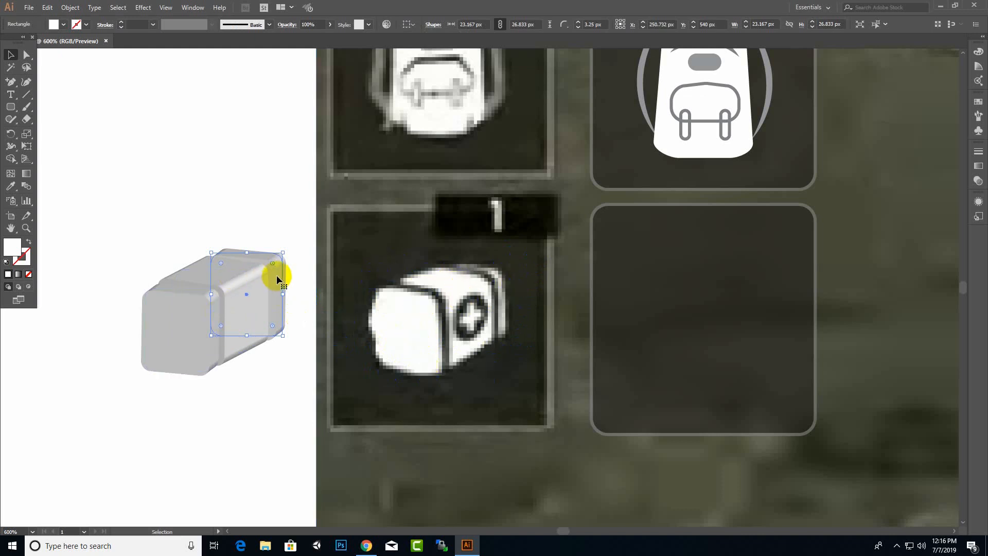
- Shift the rear cap slightly inward against the kit's body and deselect it
drag(278, 276, 271, 276)
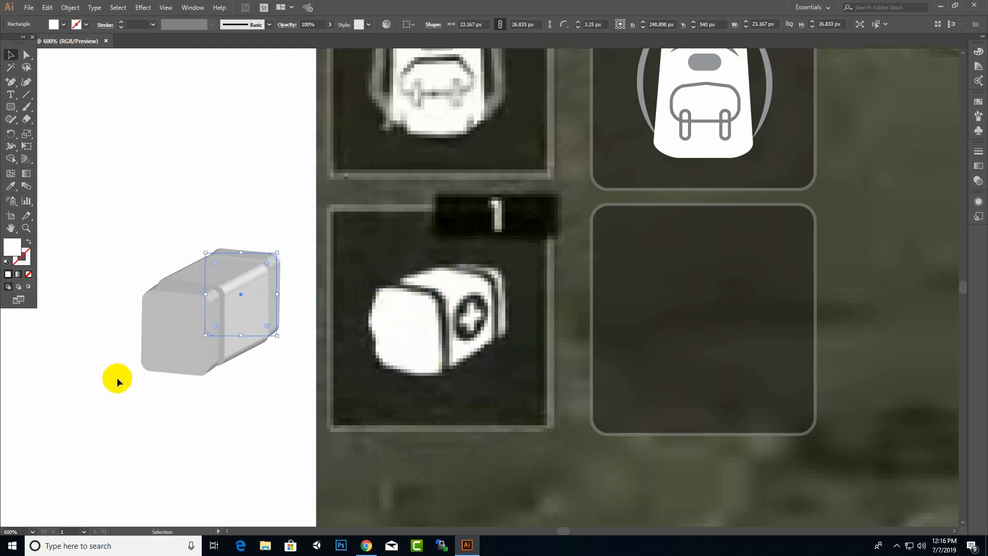
scroll(188, 368, down, 1)
click(228, 391)
scroll(240, 388, down, 2)
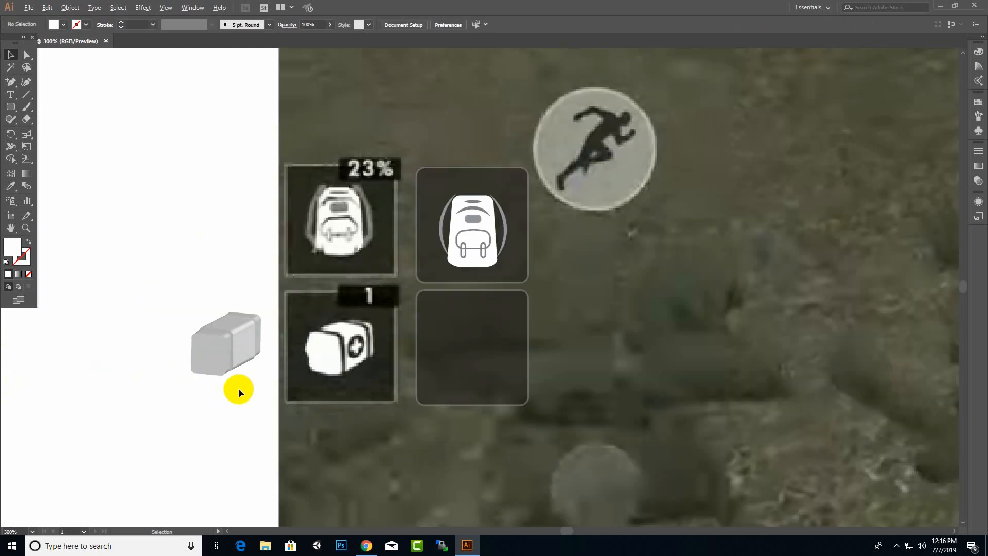
- Delete all the 3D-extruded pieces of the first-aid kit
scroll(258, 387, up, 1)
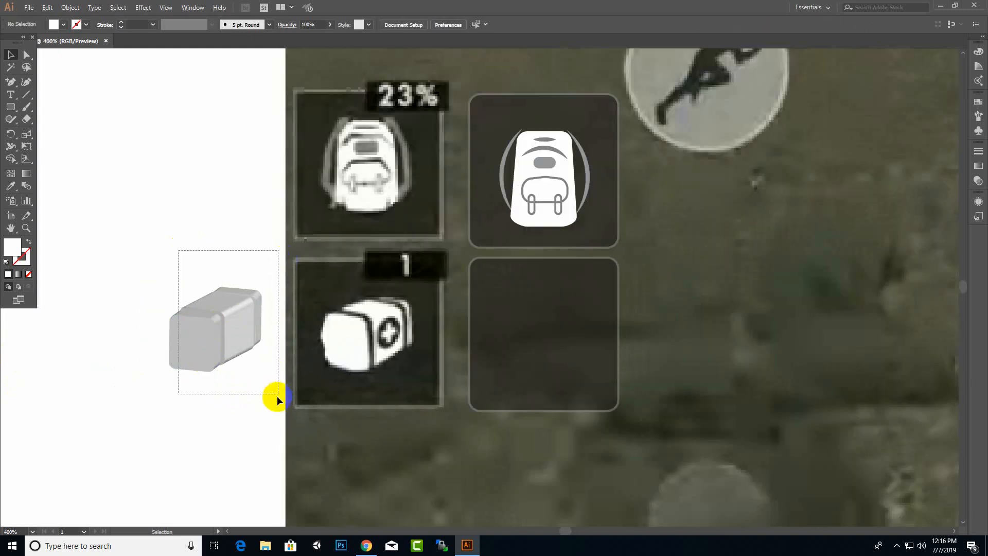
drag(277, 396, 272, 425)
key(Delete)
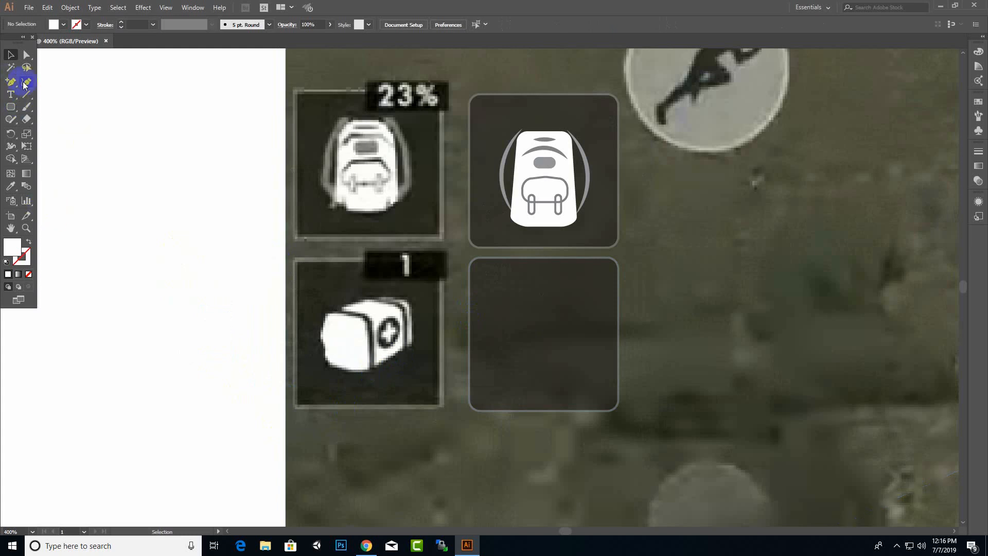
- Trace the outer silhouette of the screenshot's first-aid kit with the Curvature tool as a closed shape about 44 × 35 px
scroll(335, 333, up, 1)
click(328, 308)
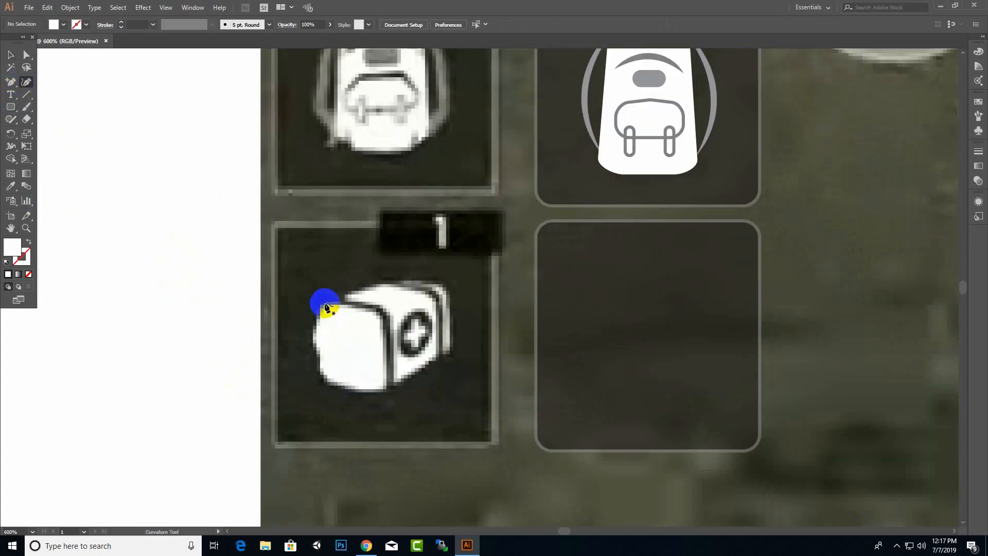
click(363, 290)
click(399, 285)
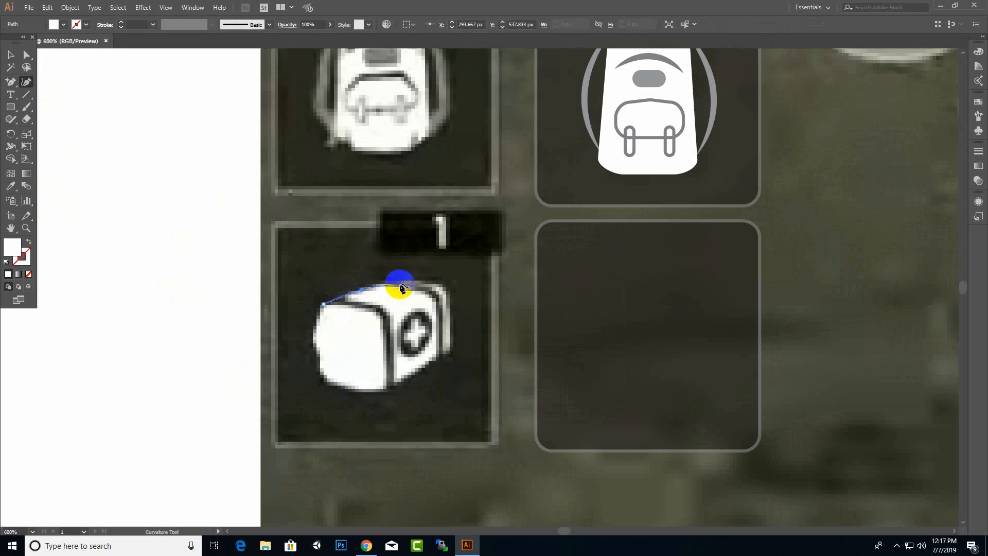
click(404, 280)
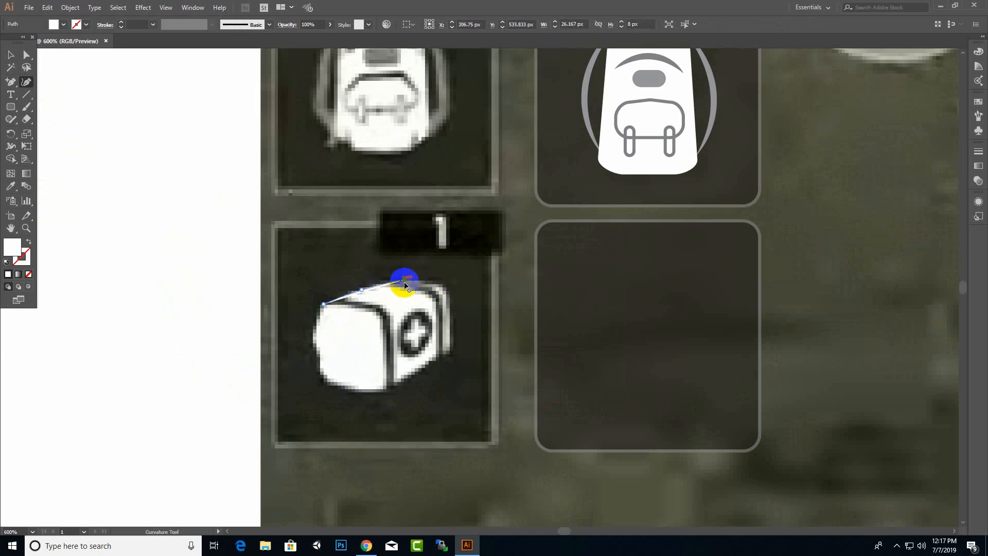
click(445, 292)
click(449, 297)
click(448, 296)
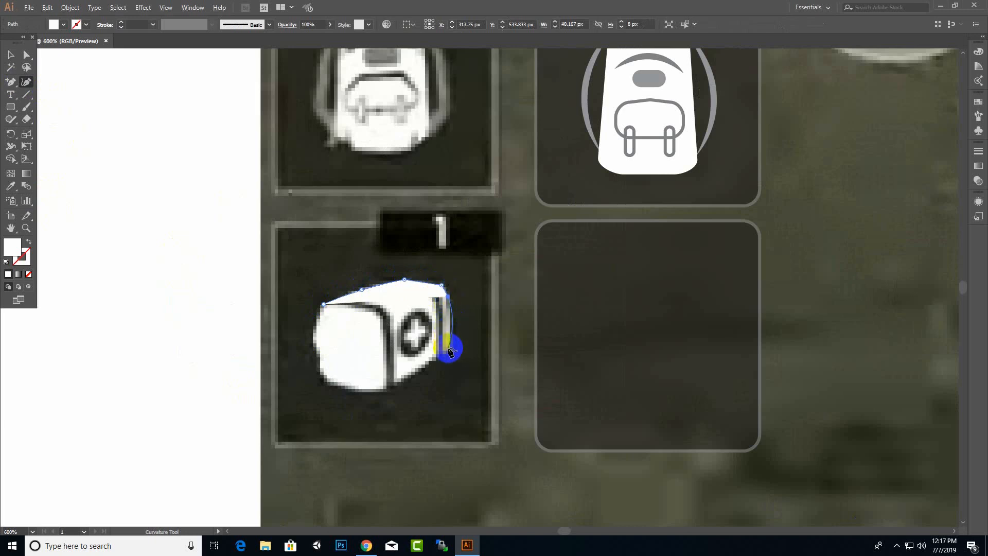
mouse_move(449, 298)
mouse_down()
mouse_move(450, 352)
mouse_move(402, 377)
mouse_move(450, 350)
mouse_up()
drag(396, 387, 326, 384)
click(324, 306)
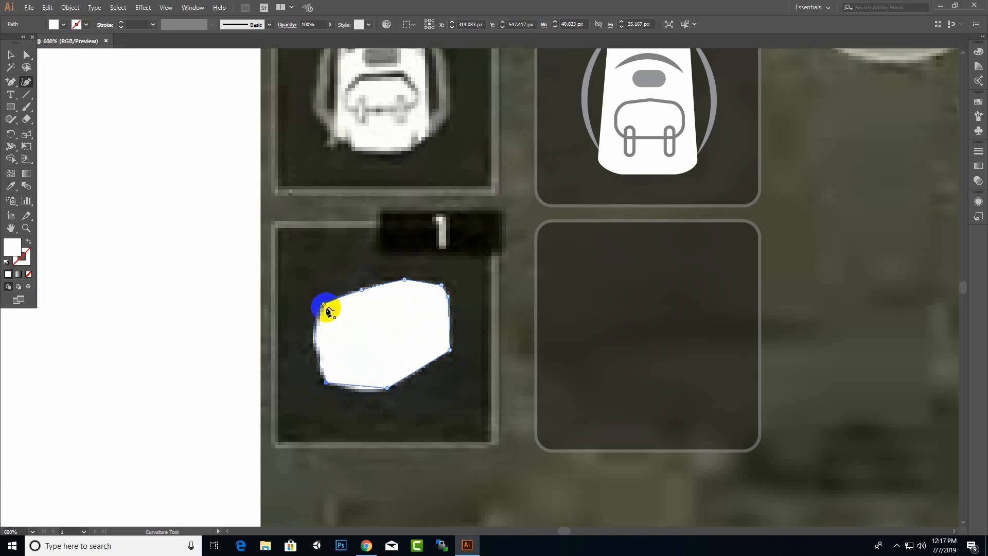
- Move the traced silhouette onto the blank canvas beside the screenshot, fill it with gray, and deselect it
click(11, 55)
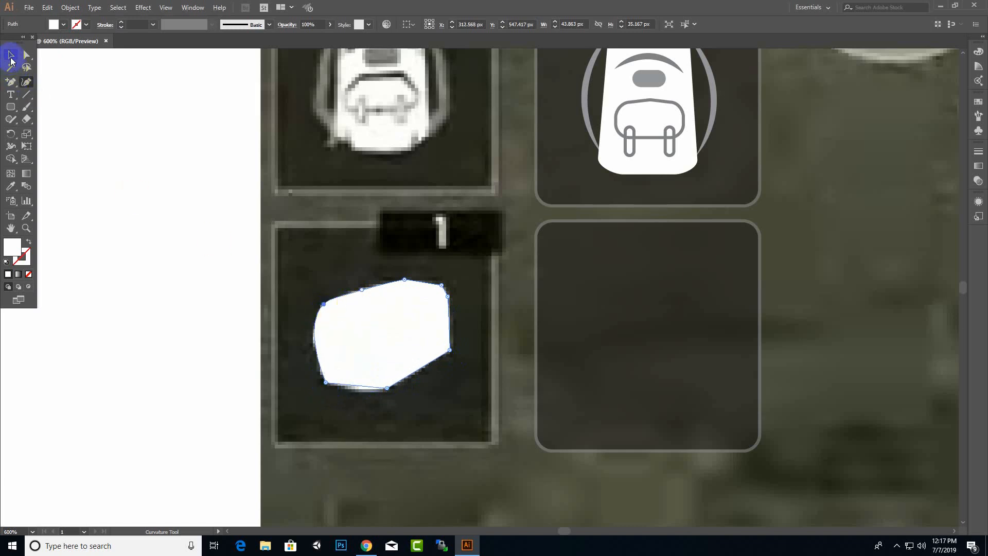
click(426, 350)
drag(426, 350, 206, 355)
click(63, 24)
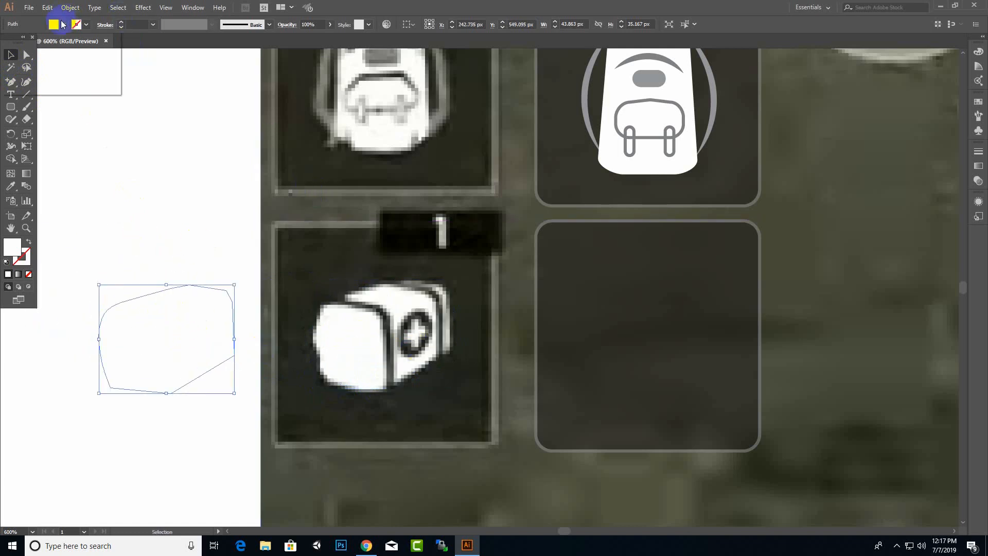
click(66, 81)
click(196, 186)
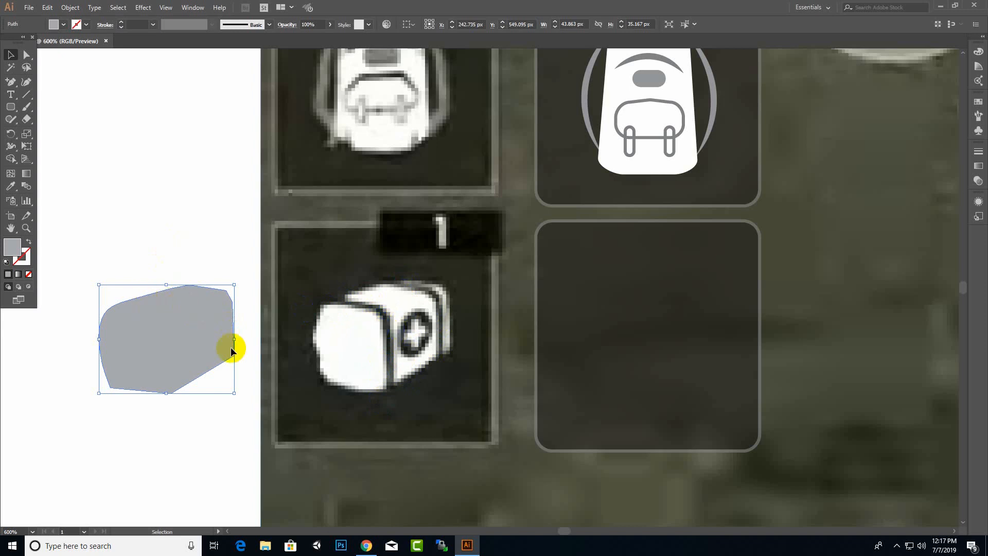
click(165, 224)
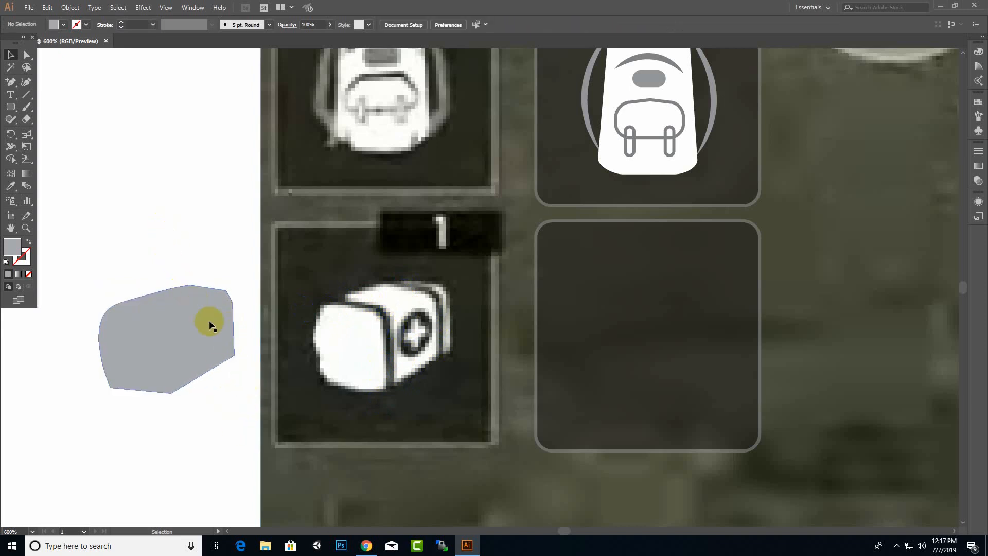
drag(169, 343, 153, 332)
click(178, 242)
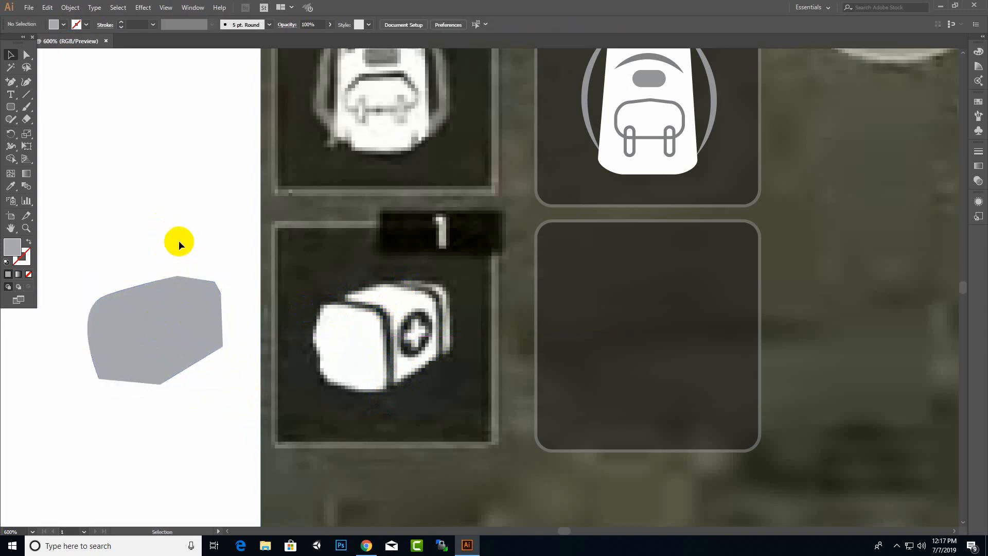
- Draw an open curve about 17.6 × 29.5 px across the rear part of the gray silhouette with the Curvature tool
click(25, 84)
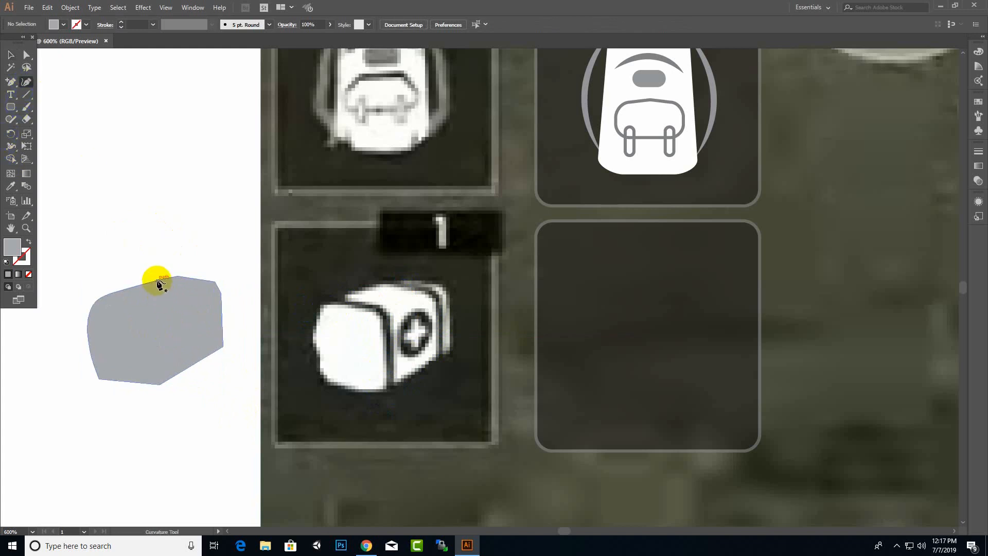
click(167, 282)
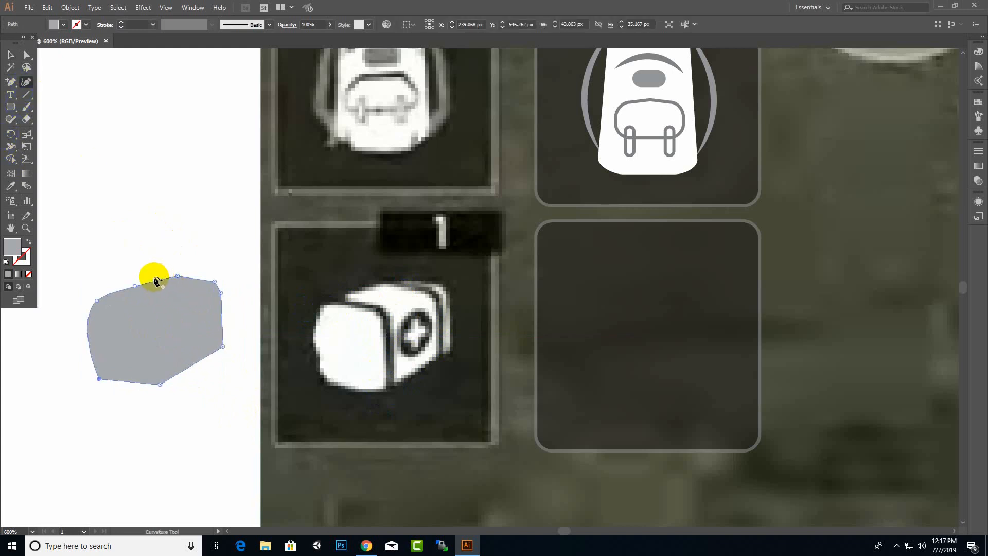
key(ctrl+z)
click(154, 273)
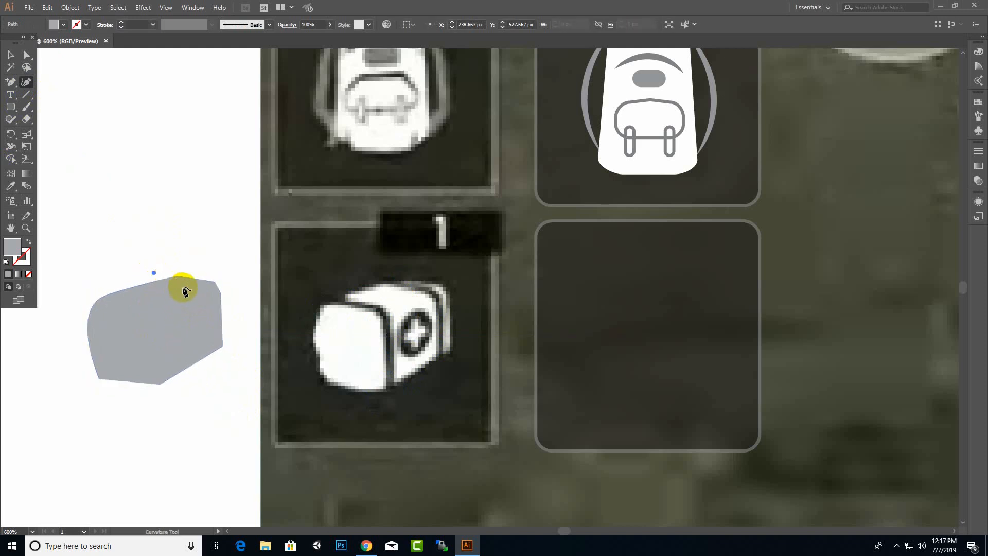
click(183, 287)
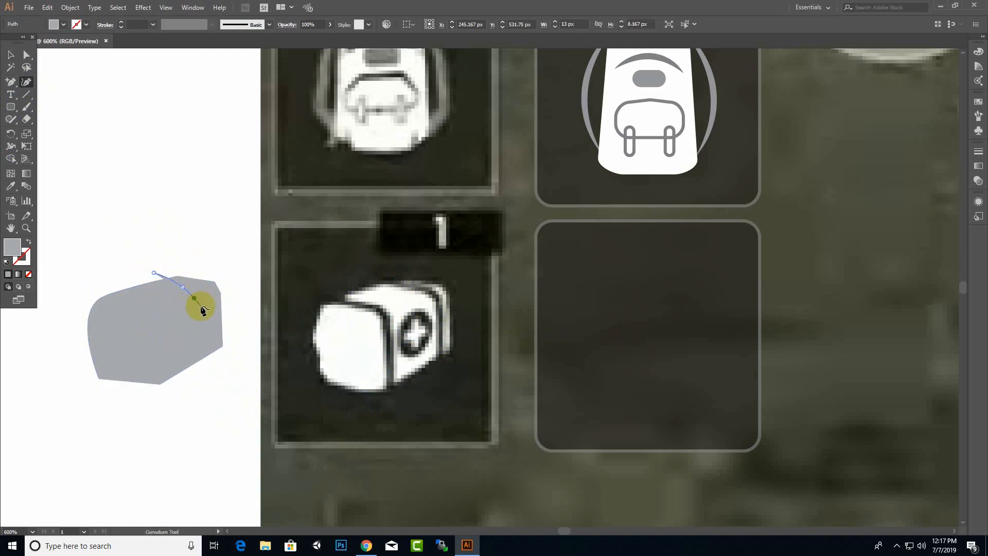
click(208, 364)
- Remove the curve's fill and give it a black 4 pt stroke
click(66, 26)
click(7, 42)
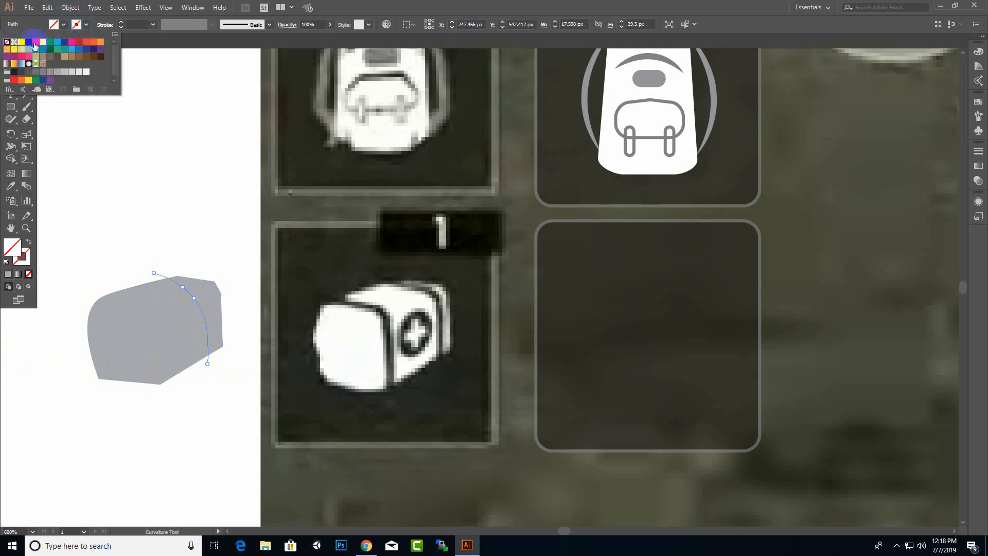
click(88, 25)
click(88, 25)
click(87, 25)
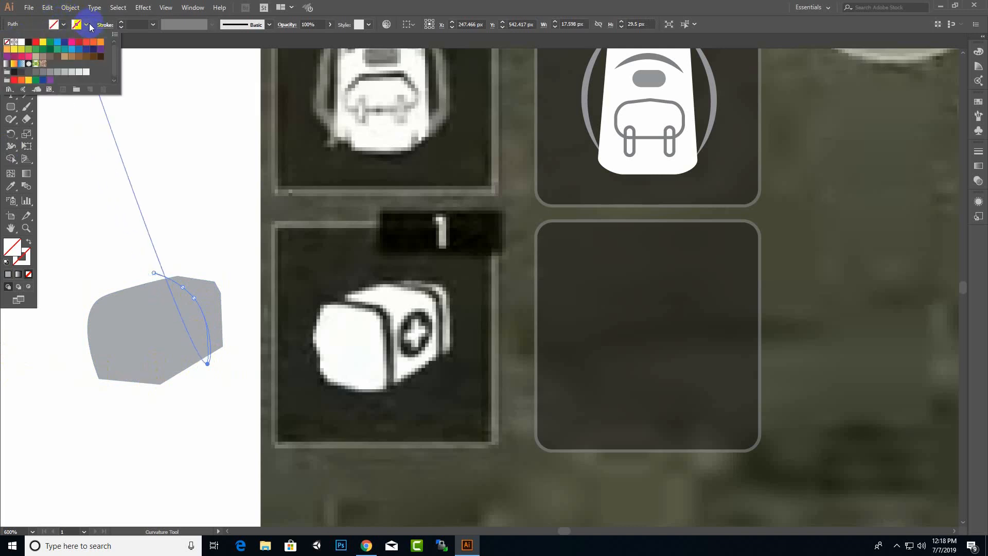
click(61, 45)
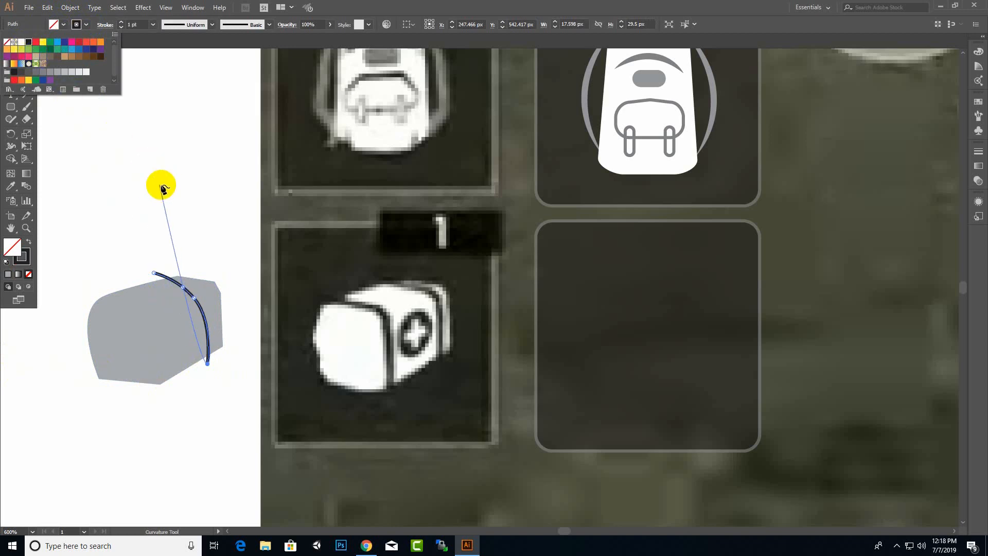
click(121, 22)
click(122, 22)
click(121, 22)
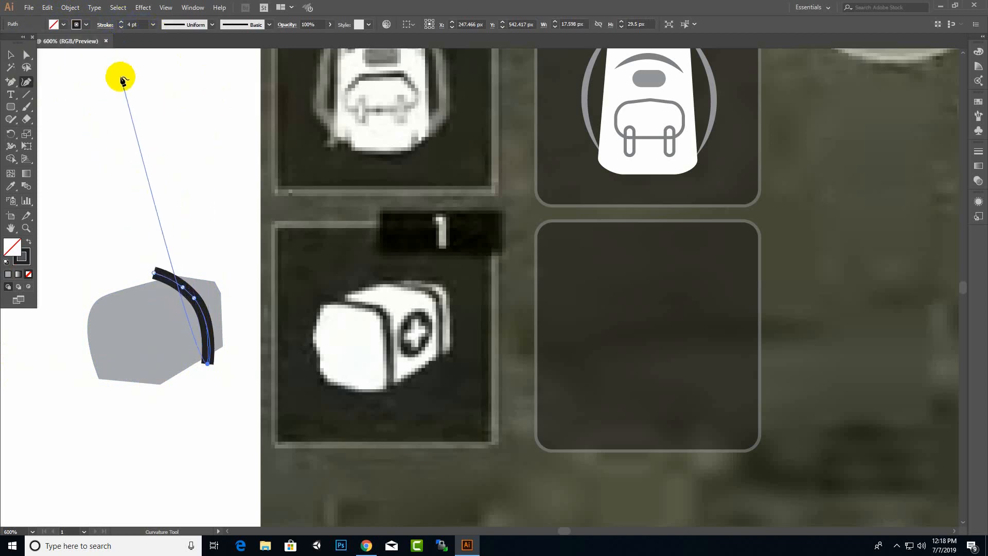
click(212, 24)
click(212, 25)
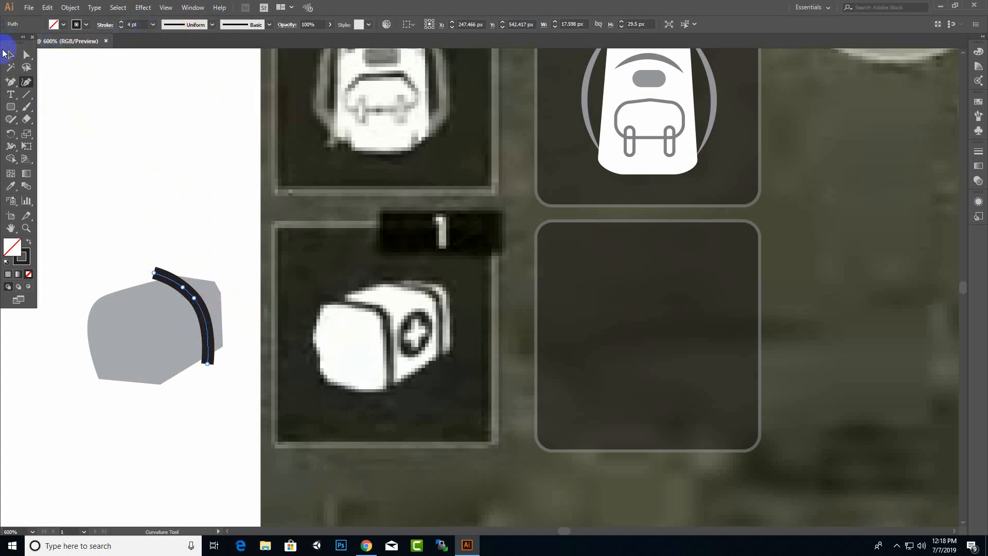
- Duplicate the black curve, place the copy across the silhouette nearer the kit's front face, and deselect it
click(6, 53)
click(230, 190)
click(206, 319)
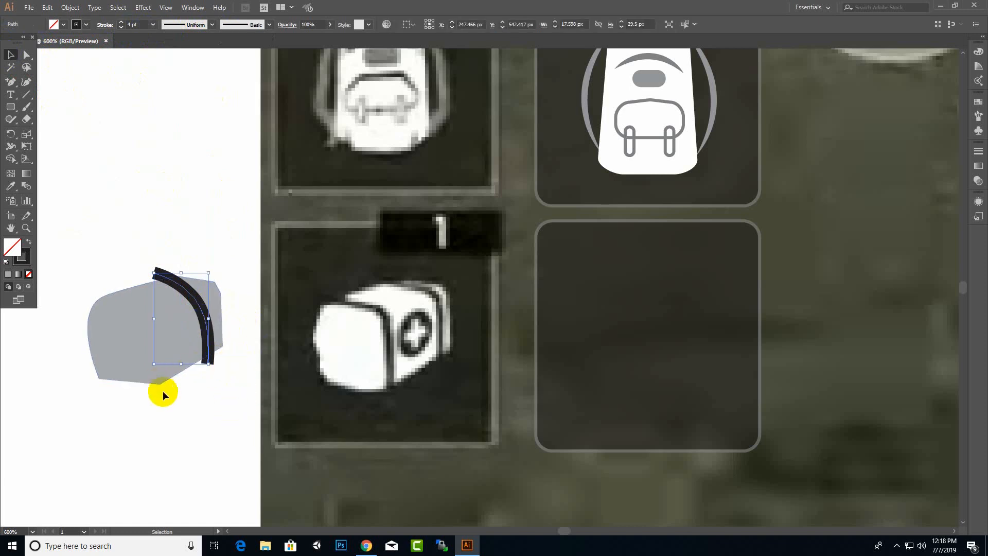
click(180, 394)
click(210, 343)
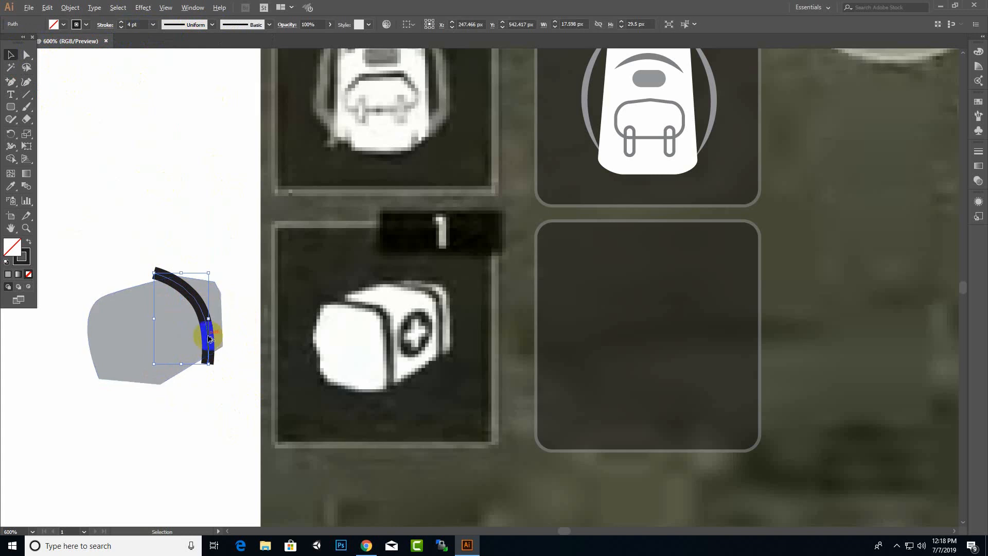
mouse_move(207, 344)
mouse_down()
mouse_move(206, 335)
mouse_move(170, 361)
mouse_up()
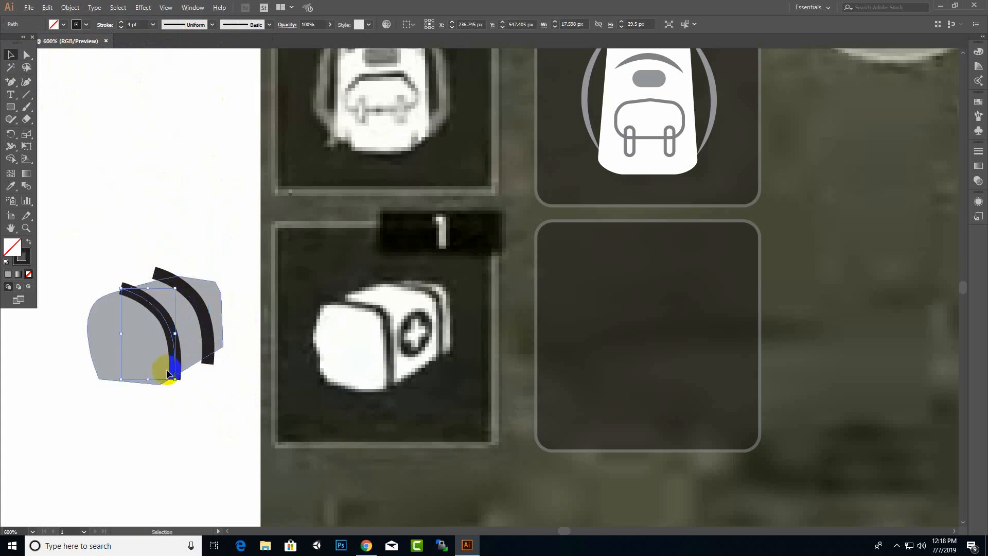
click(27, 416)
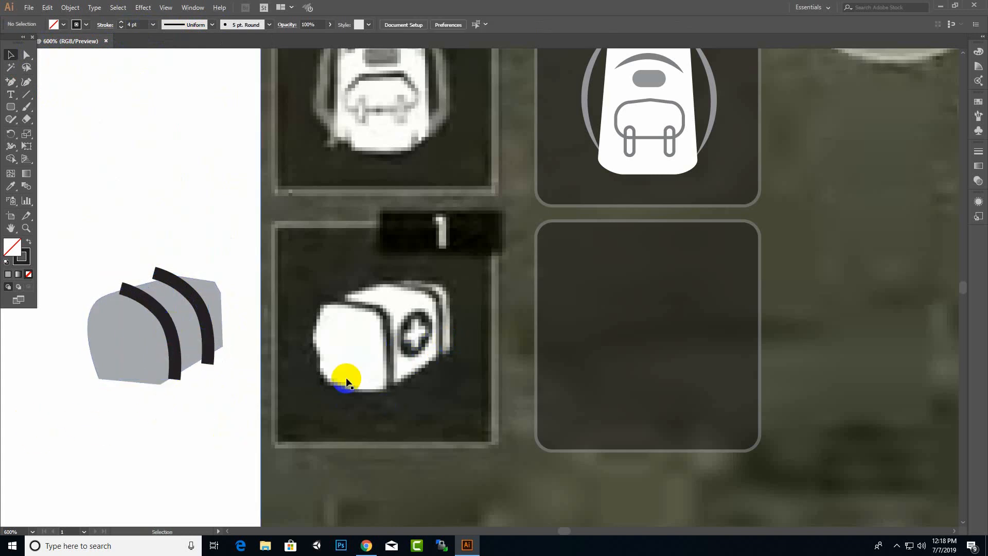
- Reposition the front curve and stretch it to about 18.3 × 32.3 px so it crosses the silhouette's upper and lower edges
click(179, 399)
drag(174, 367, 174, 370)
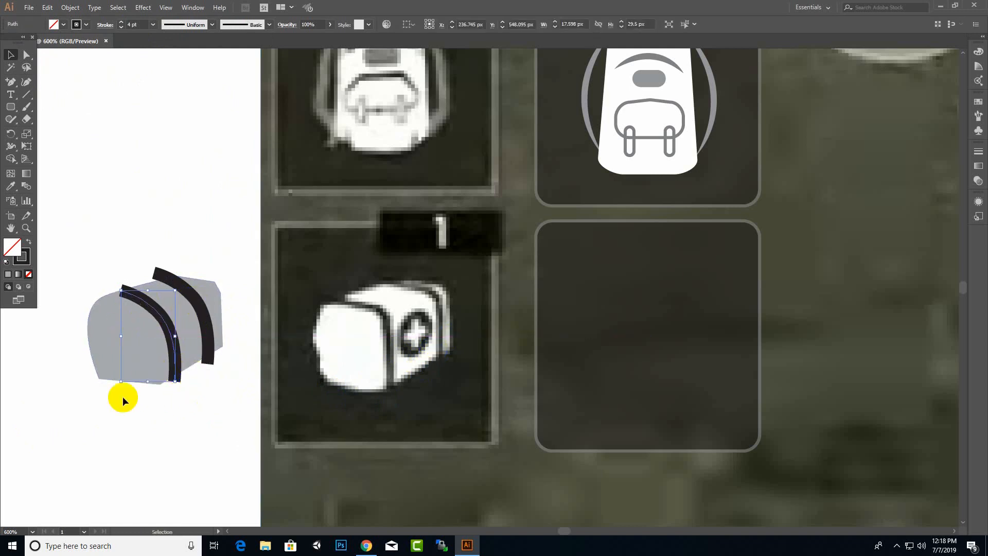
drag(147, 309, 143, 303)
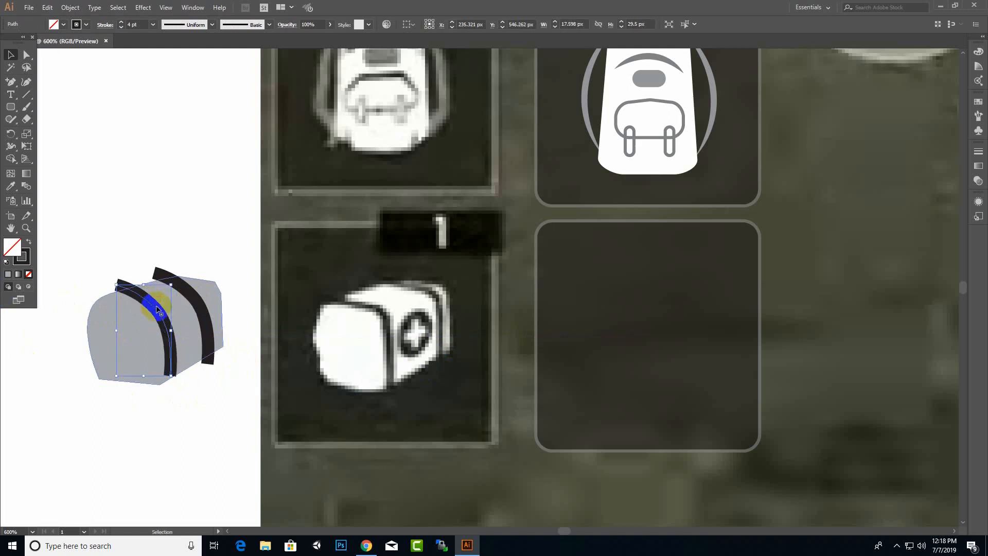
drag(166, 376, 173, 384)
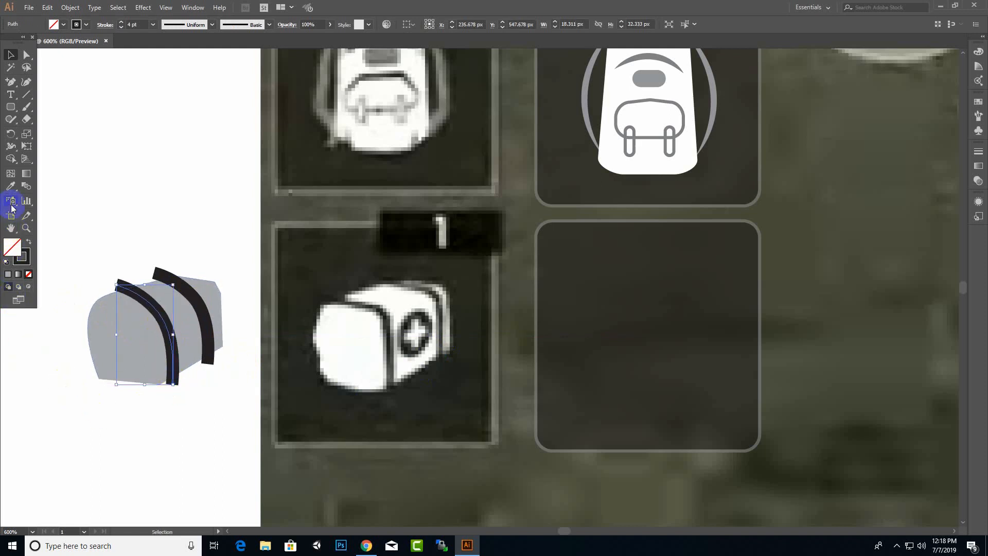
click(11, 148)
scroll(187, 393, up, 1)
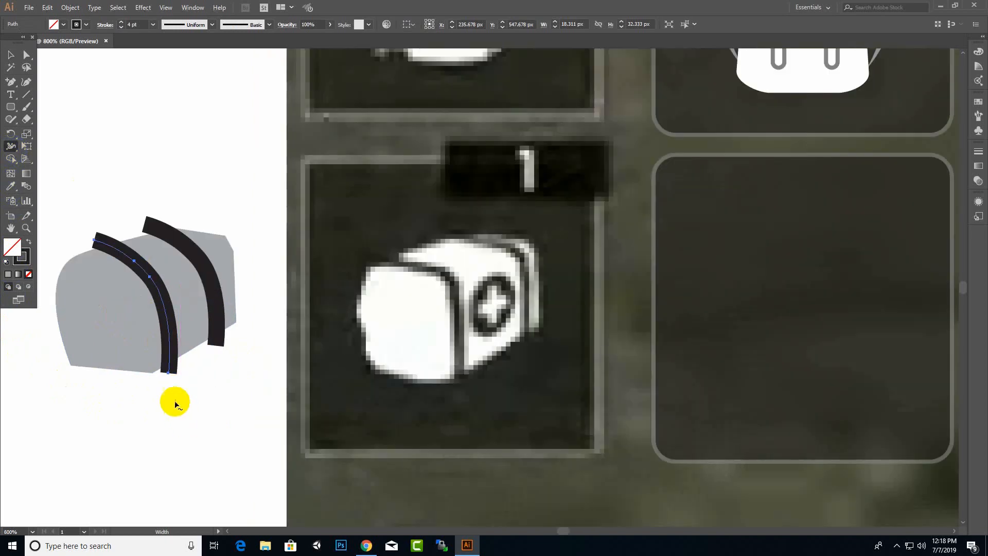
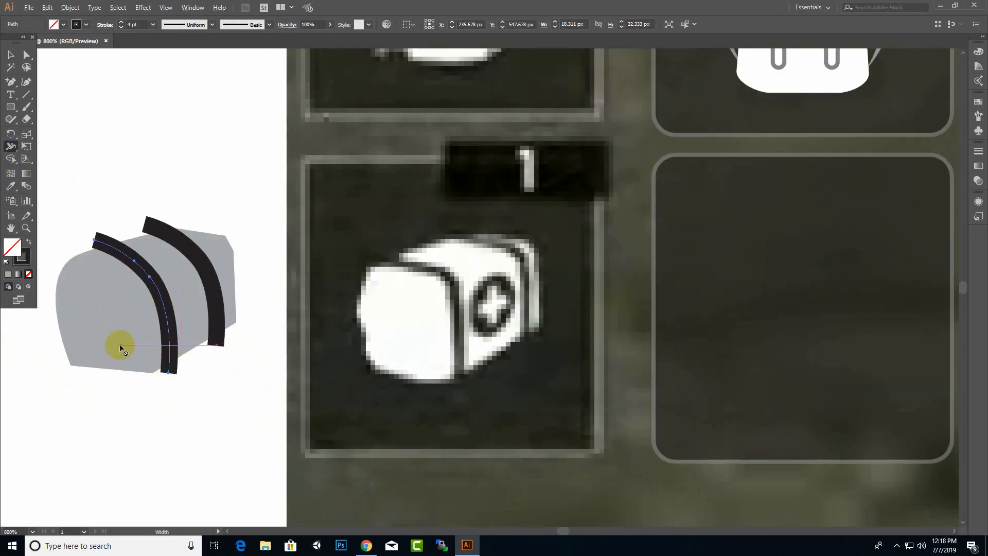
click(18, 55)
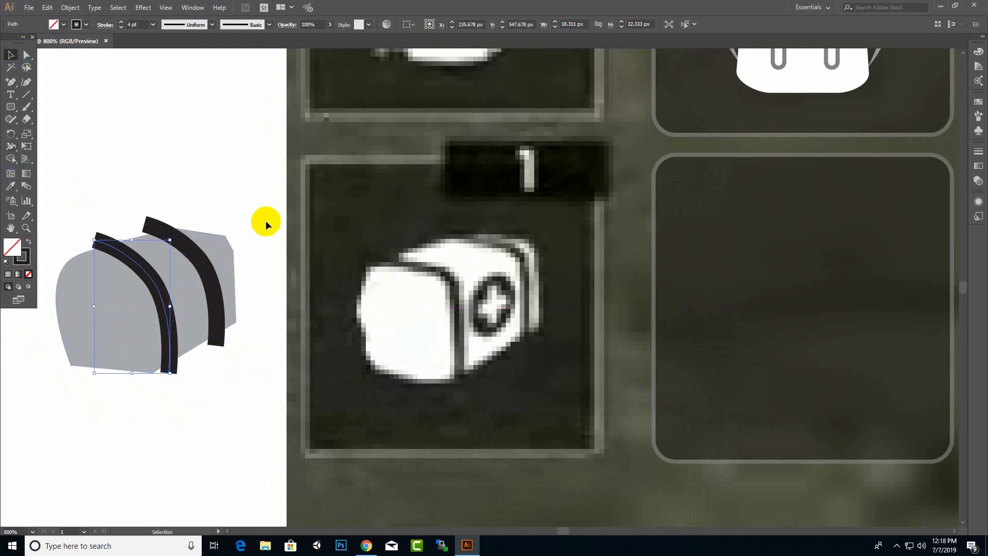
- Trim the ends of both black curves that extend beyond the gray silhouette with the Shape Builder tool
drag(256, 176, 42, 410)
click(11, 159)
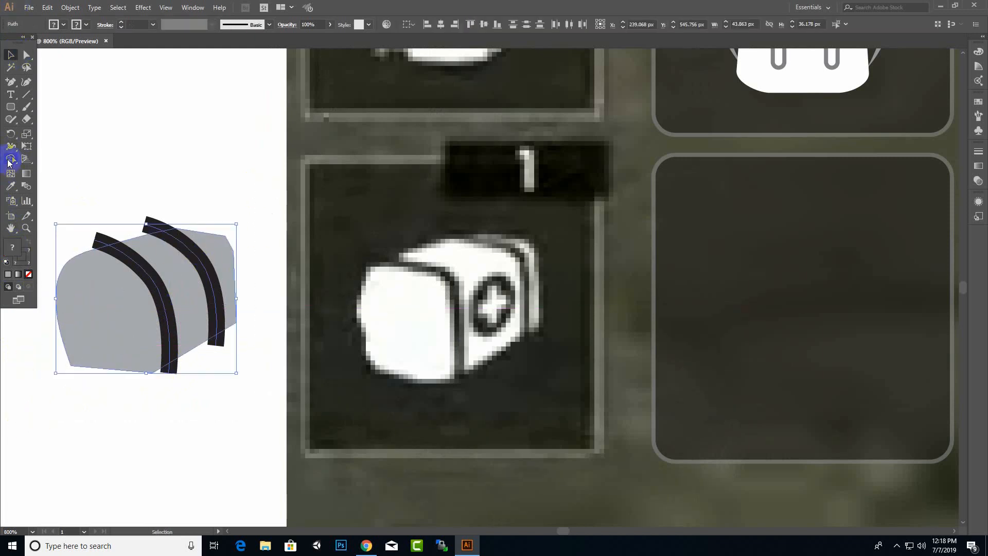
alt+click(93, 239)
mouse_move(175, 199)
mouse_down()
mouse_move(135, 227)
mouse_move(180, 208)
mouse_move(132, 221)
mouse_move(172, 222)
mouse_up()
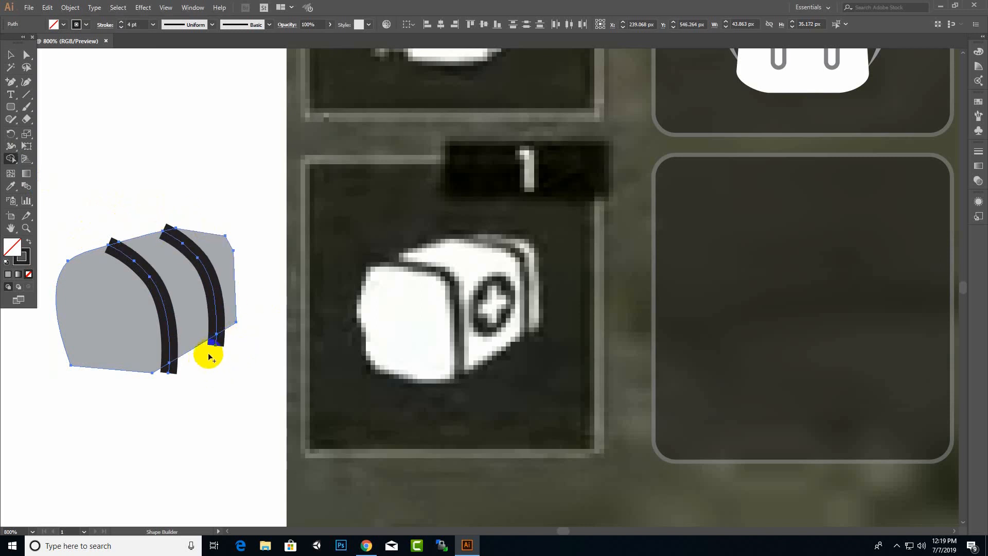
alt+click(216, 341)
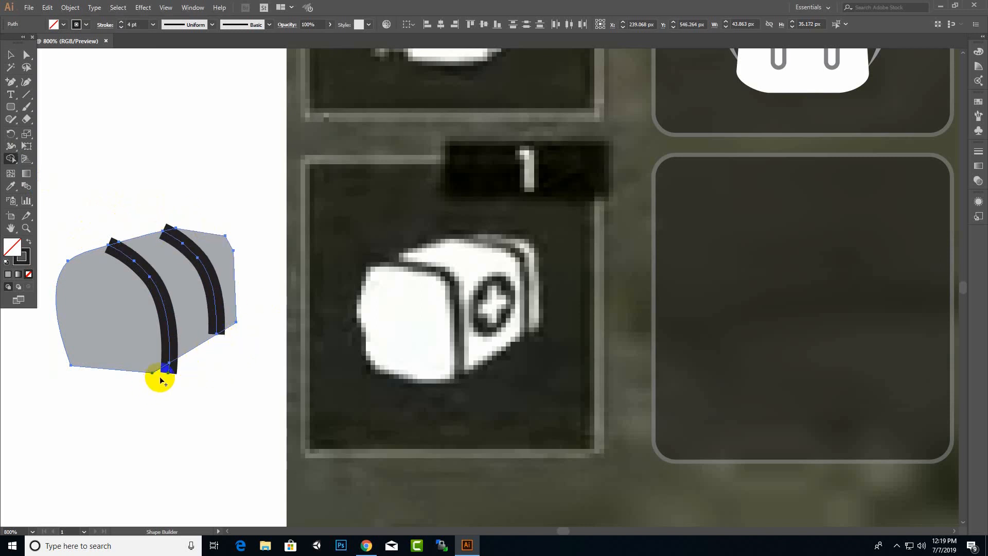
alt+click(172, 366)
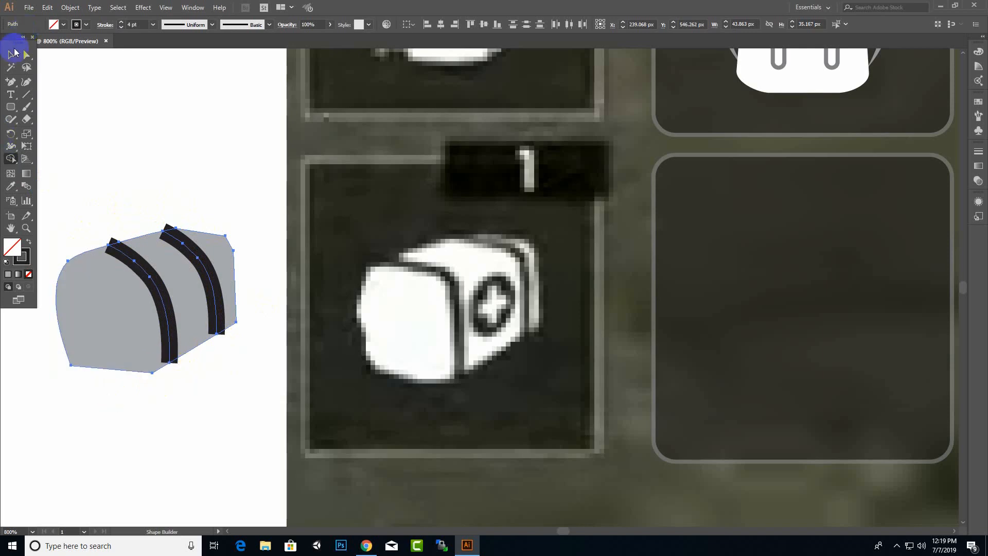
click(13, 54)
click(212, 110)
scroll(213, 270, down, 3)
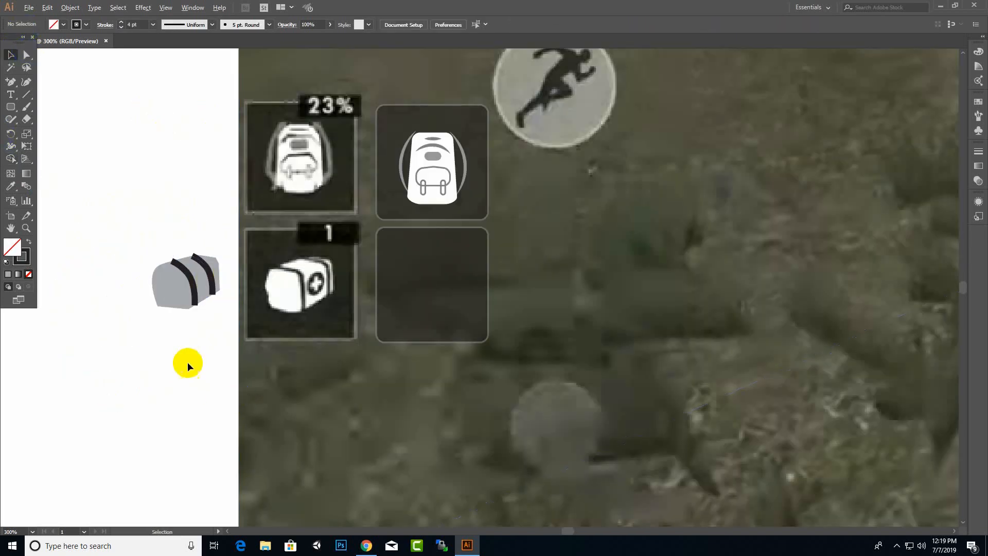
scroll(212, 322, up, 2)
click(362, 332)
click(173, 232)
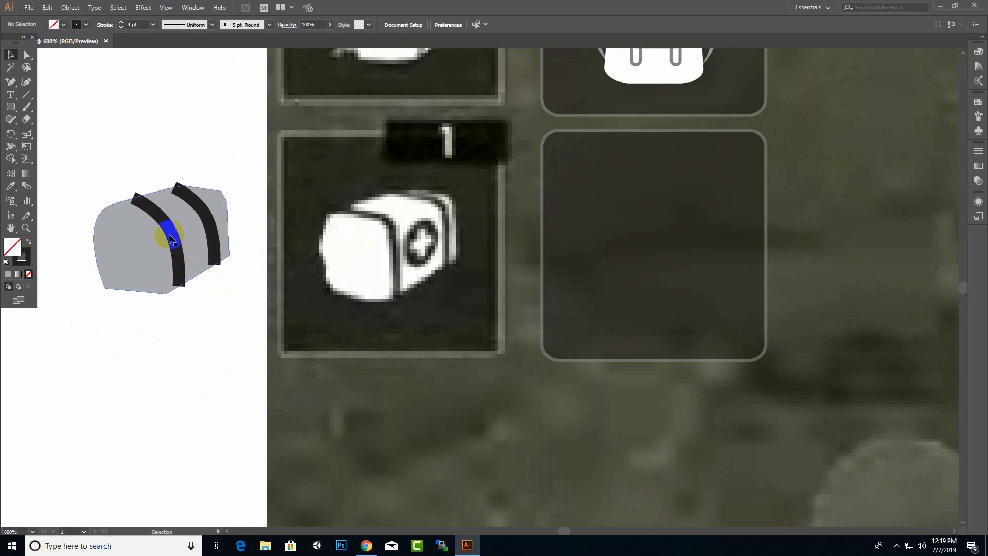
click(176, 314)
click(176, 276)
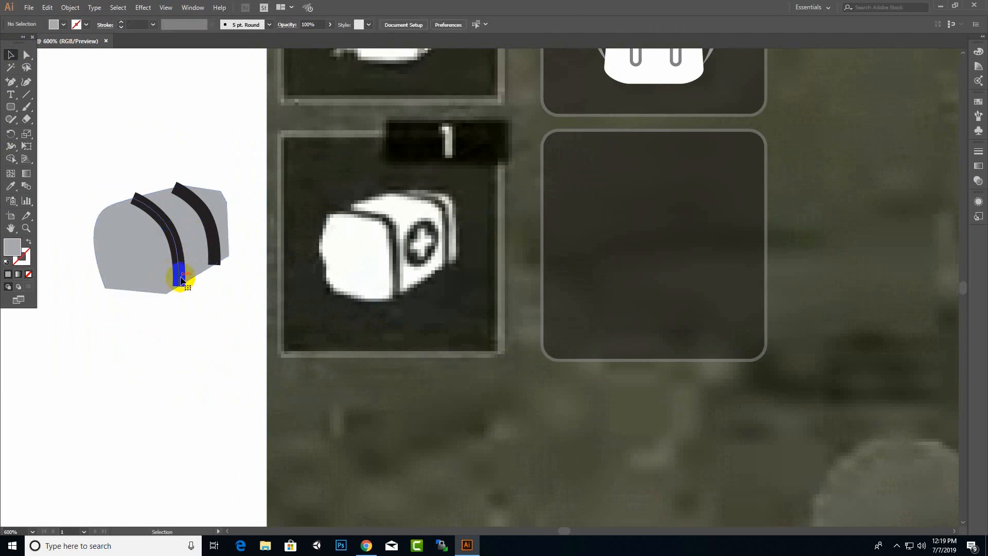
click(151, 368)
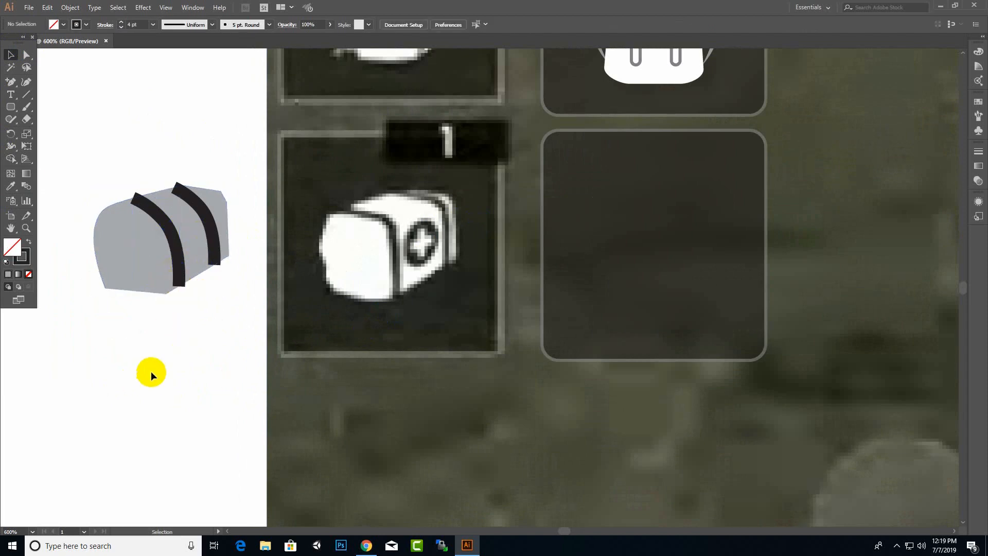
click(164, 222)
shift+click(211, 228)
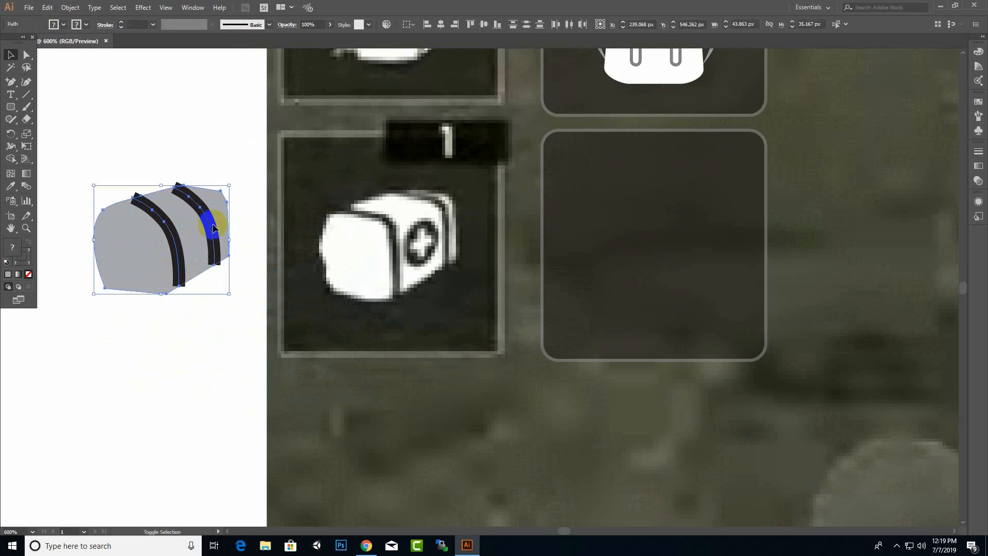
click(189, 144)
click(205, 214)
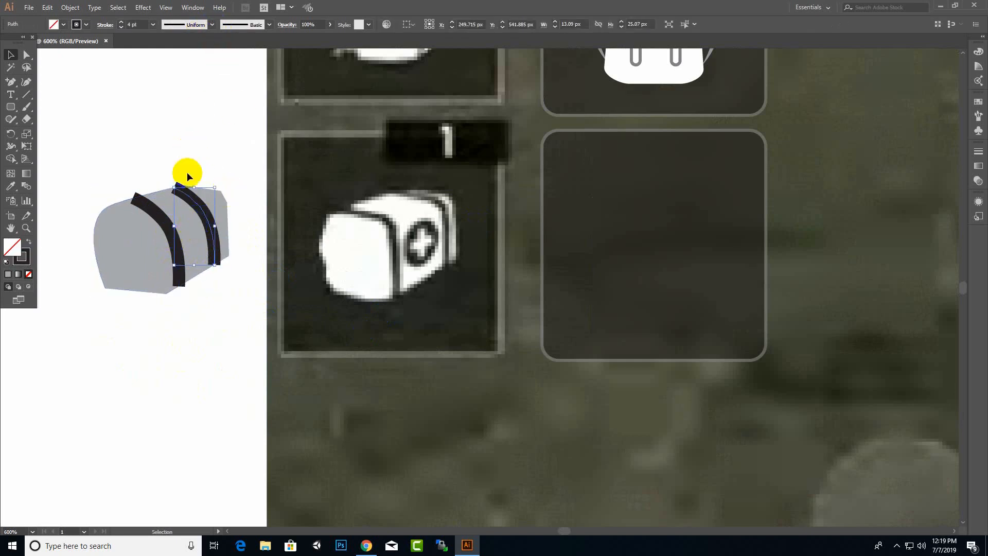
shift+click(148, 214)
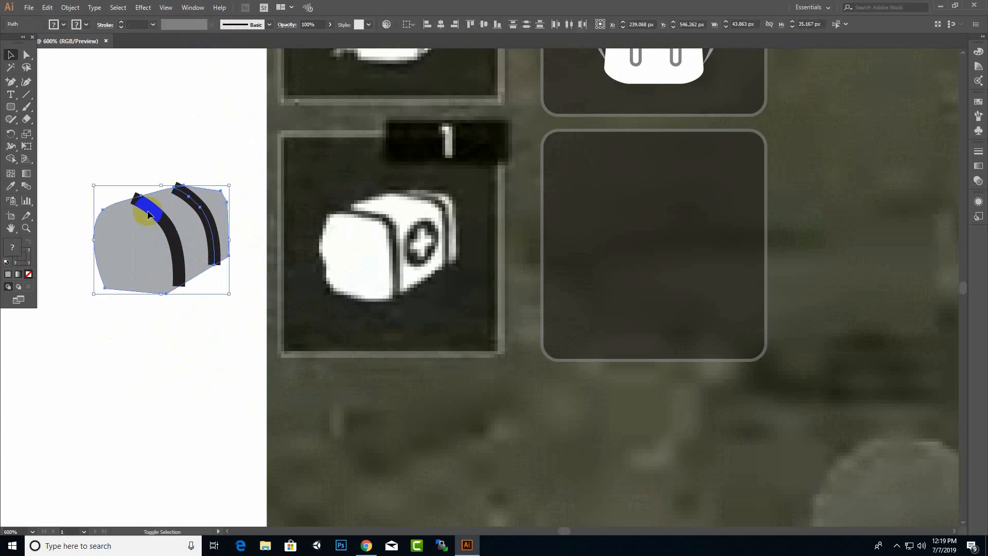
click(222, 147)
- Apply a width profile tapered at both ends to the two black curves, leaving the silhouette out of the selection
drag(254, 134, 58, 357)
shift+click(117, 263)
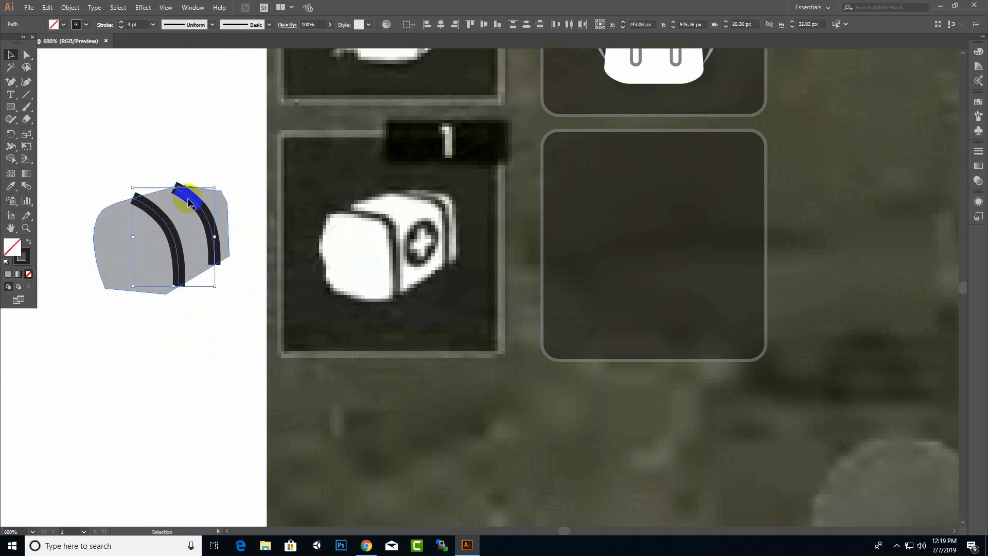
click(197, 60)
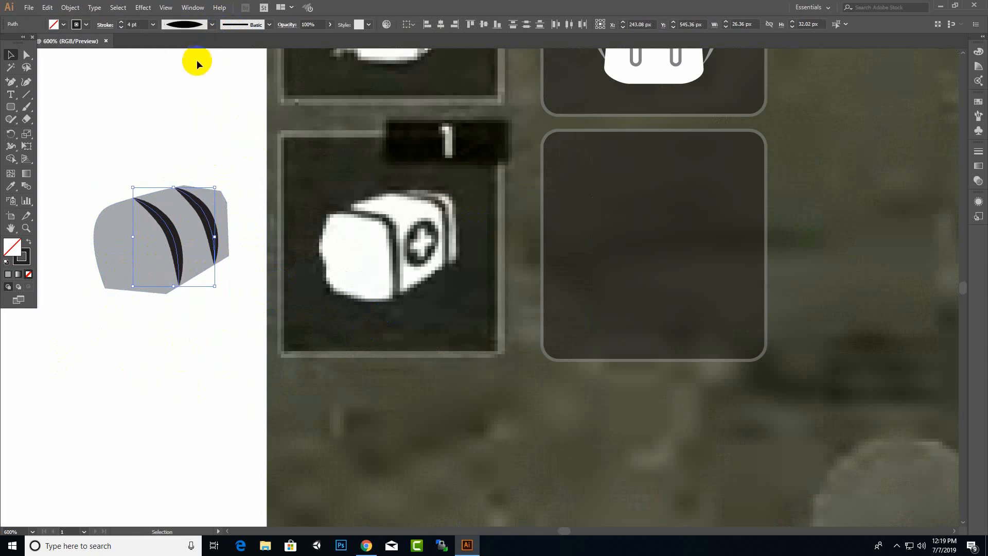
click(206, 375)
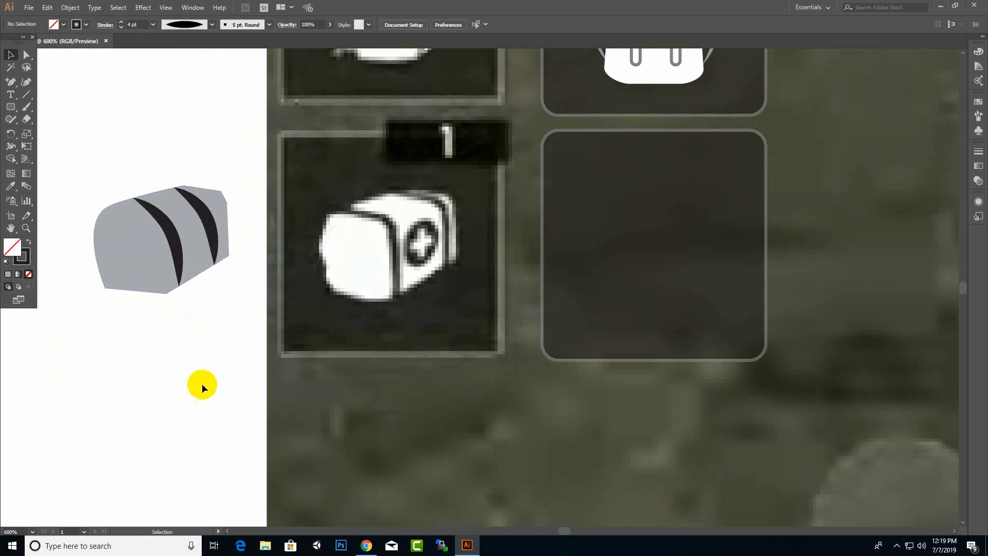
- Draw an upright ellipse about 3.4 × 5.9 px between the two black stripes and fill it with black
mouse_move(13, 116)
mouse_down()
mouse_move(62, 119)
mouse_move(61, 132)
mouse_up()
drag(208, 221, 214, 235)
drag(194, 224, 184, 242)
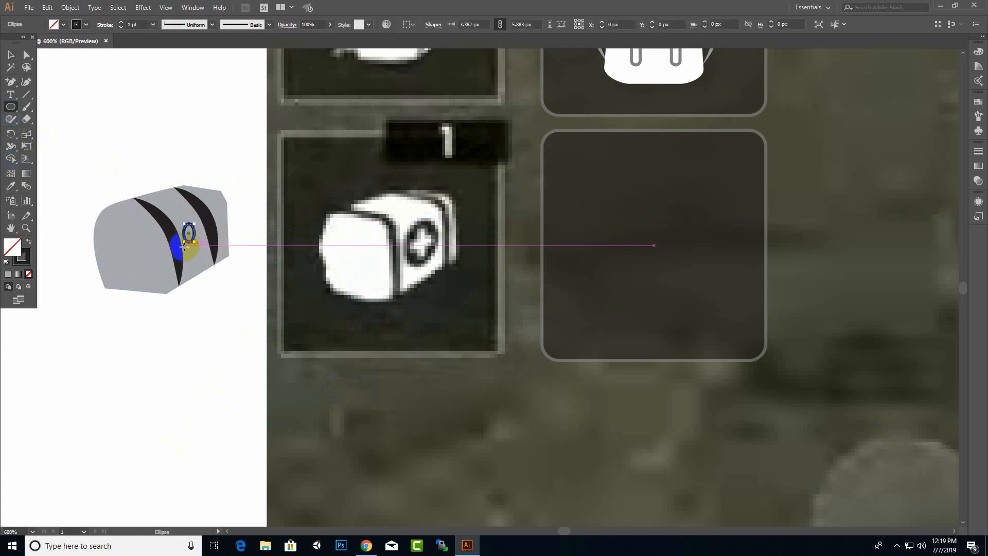
click(78, 25)
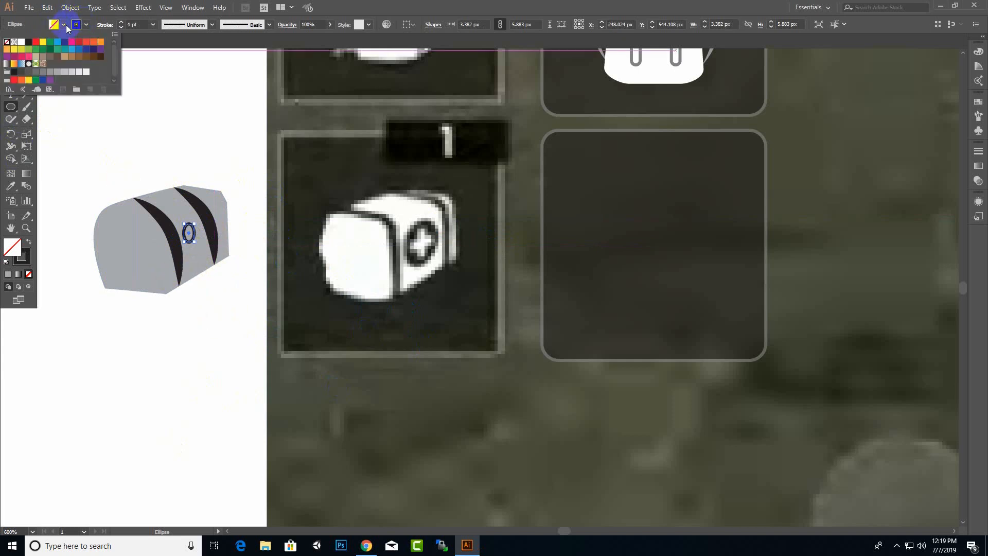
click(28, 42)
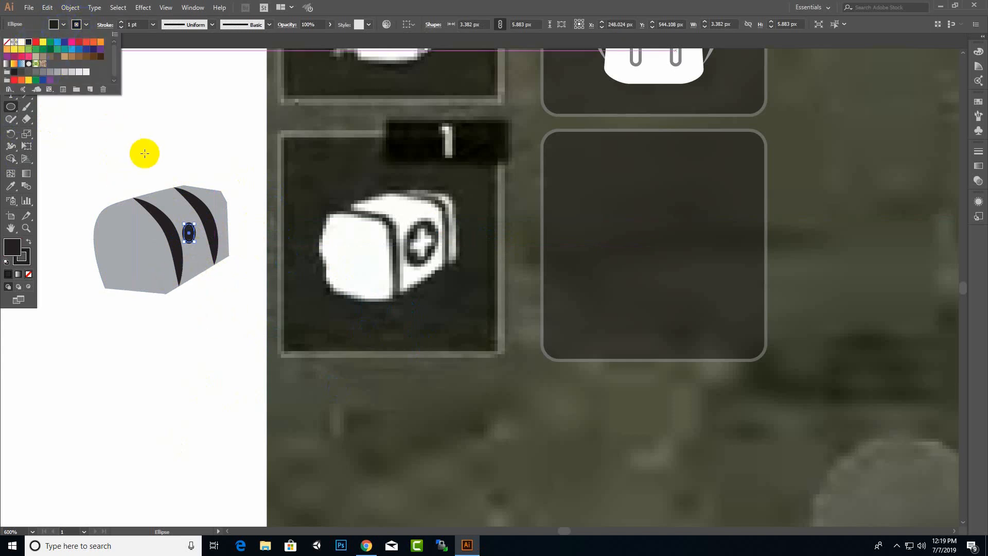
click(86, 24)
click(86, 24)
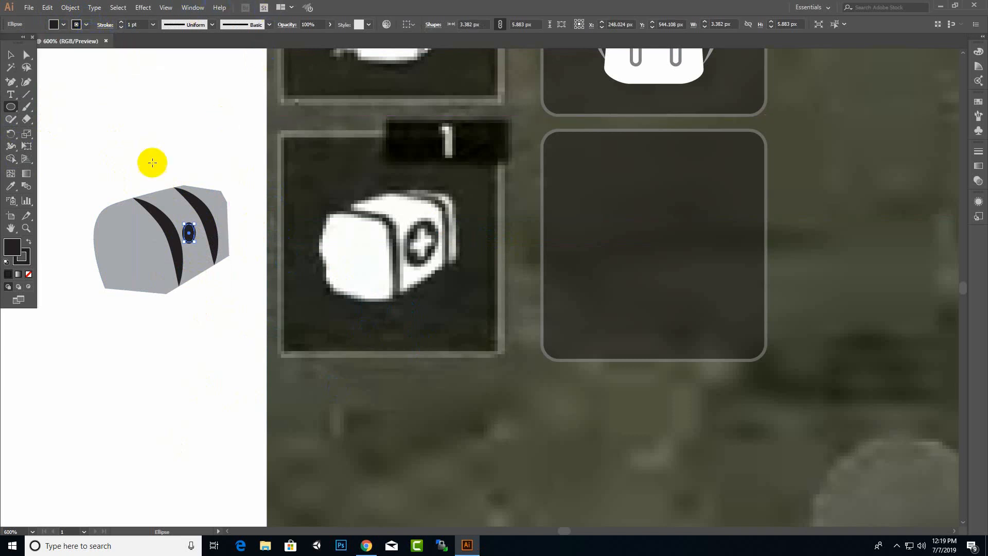
- Enlarge the black ellipse to about 4.8 × 8.3 px between the stripes and deselect it
click(11, 55)
mouse_move(183, 232)
mouse_down()
mouse_move(201, 237)
mouse_move(197, 219)
mouse_move(178, 247)
mouse_up()
click(215, 335)
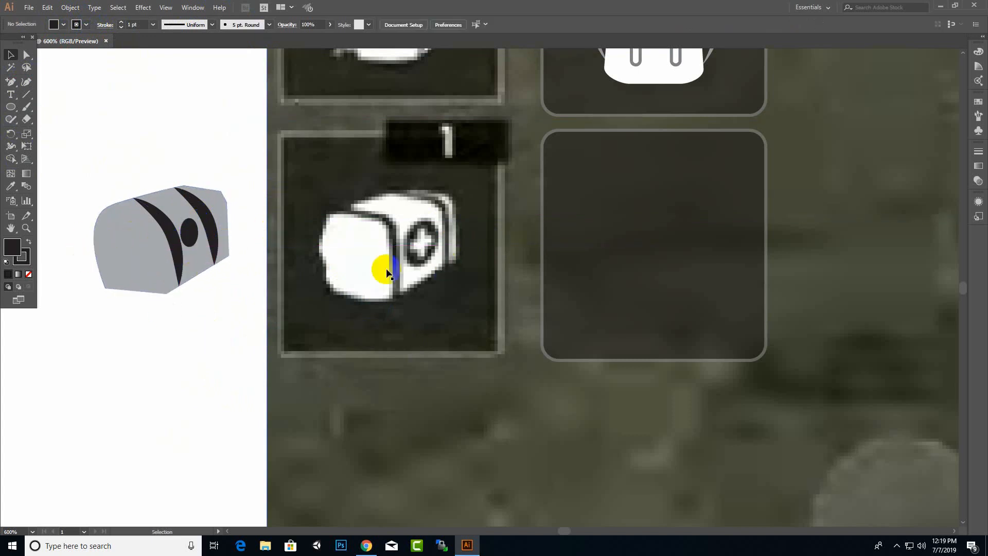
- Add a "+" text object below the kit and set its font to Poplar Std Black
click(16, 96)
click(165, 352)
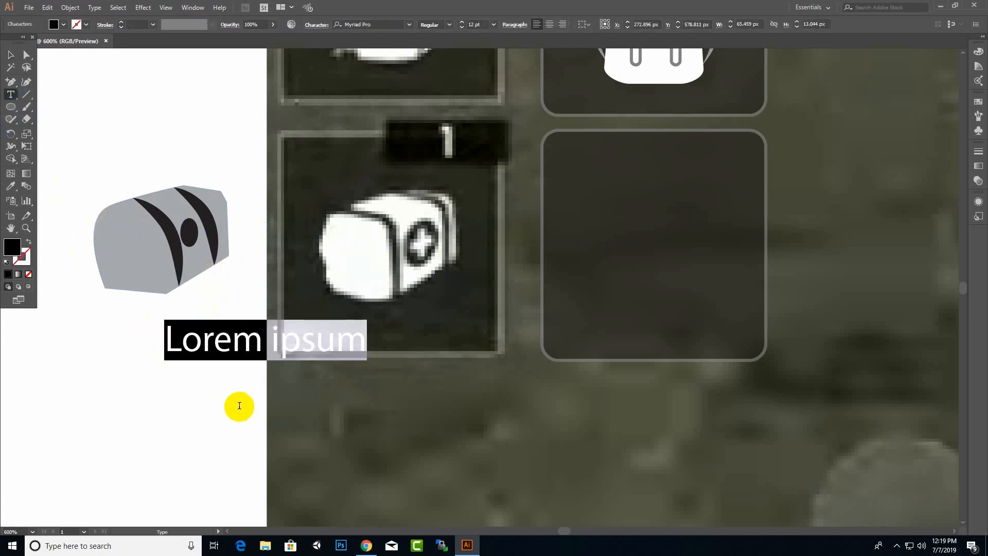
key(BackSpace)
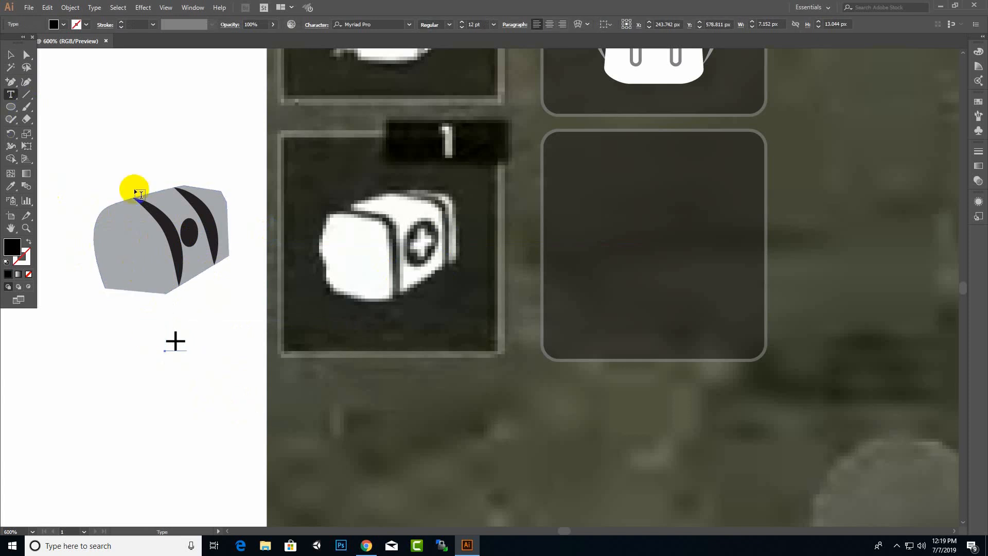
drag(172, 338, 190, 339)
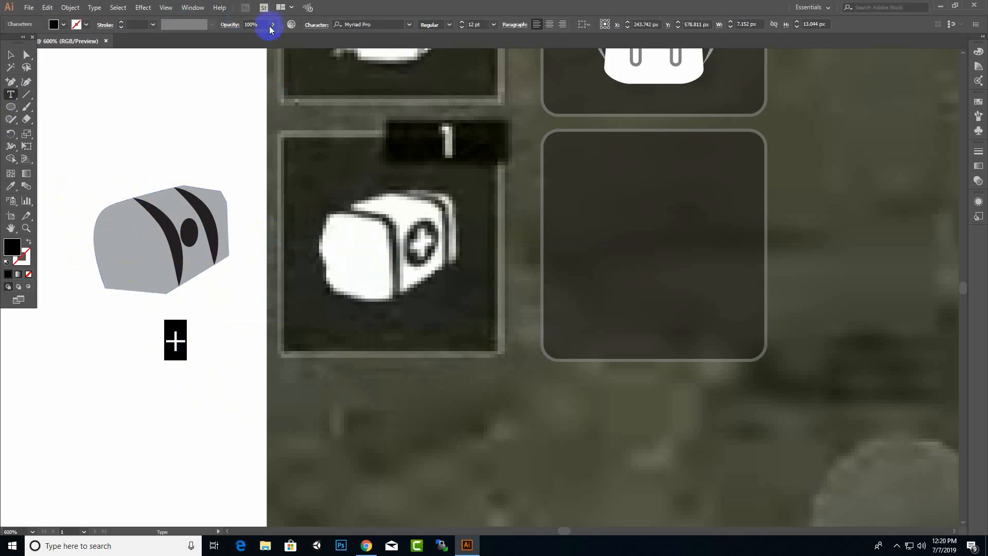
click(410, 24)
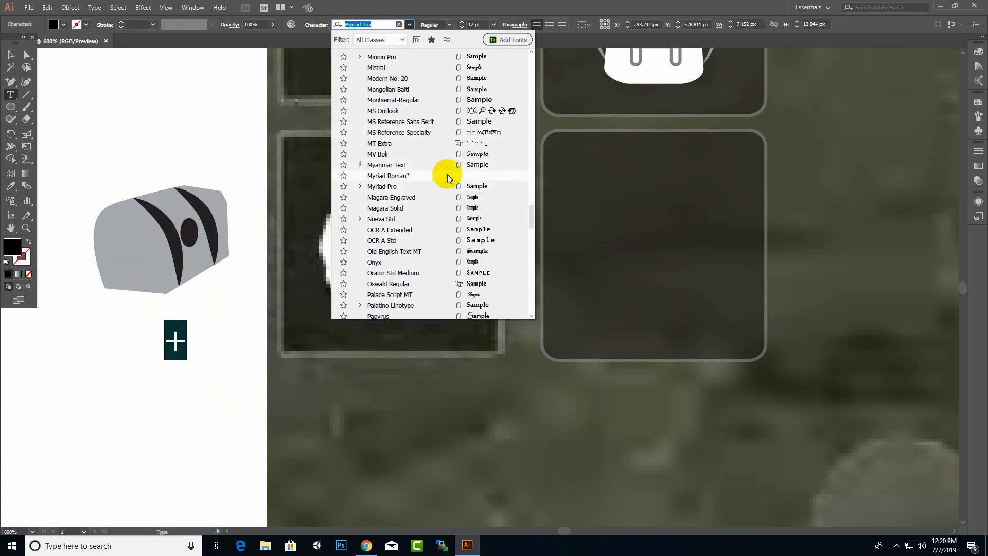
scroll(464, 179, down, 3)
click(473, 185)
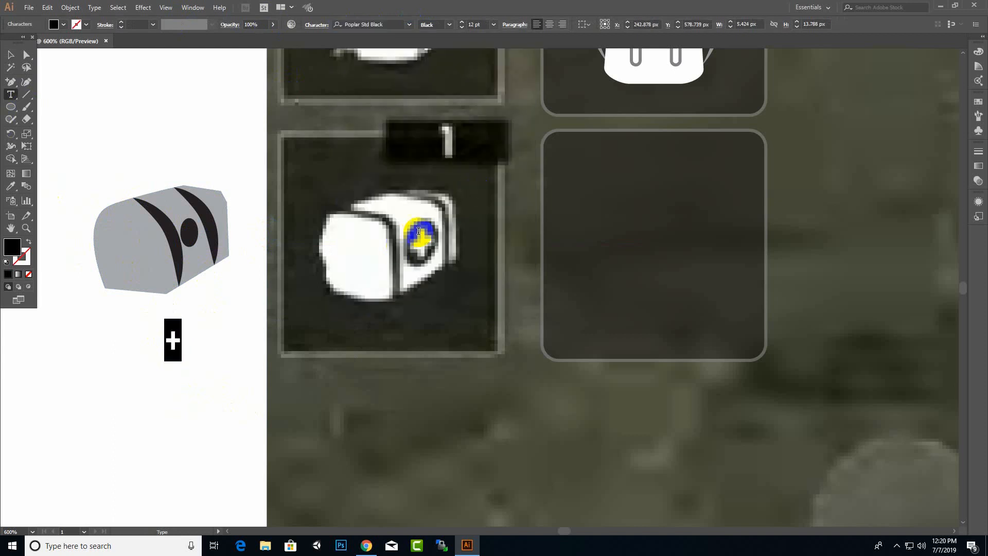
- Move the plus sign onto the black ellipse and change its fill to white (#FFFFFF)
click(11, 55)
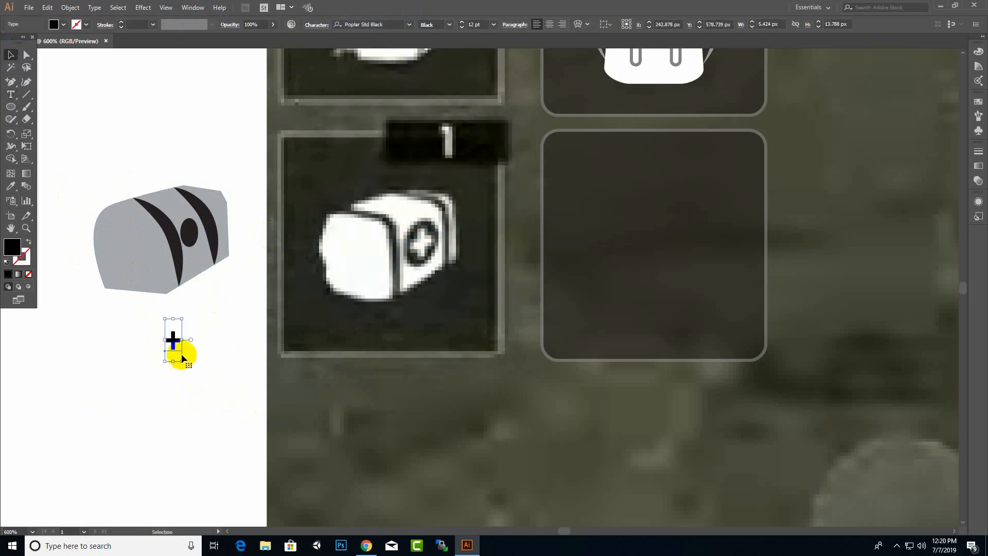
drag(173, 340, 189, 234)
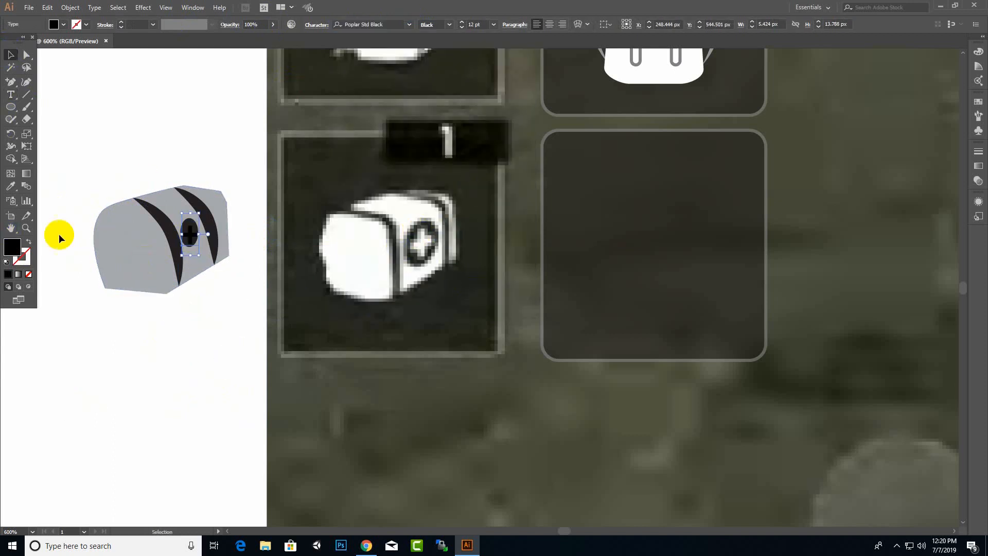
double_click(16, 248)
click(391, 163)
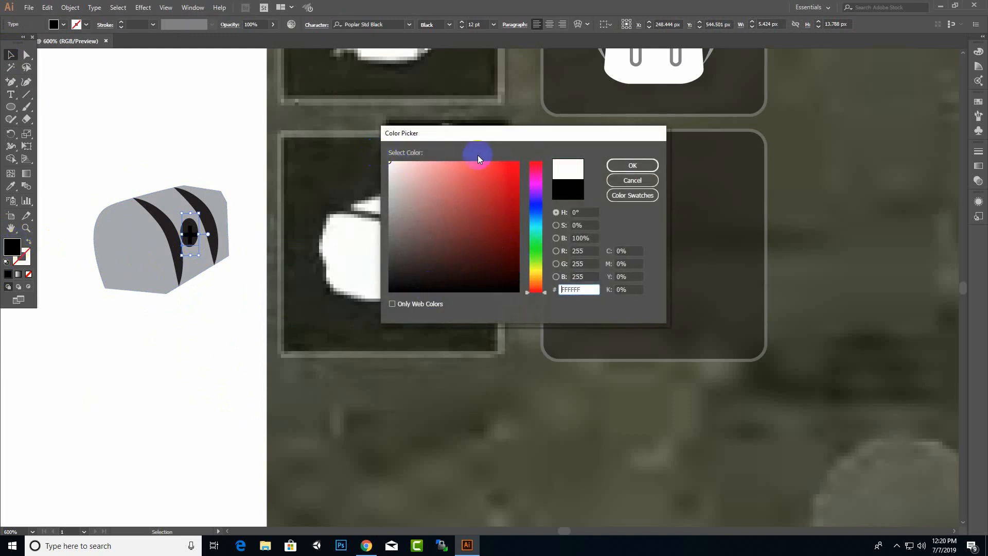
click(642, 164)
click(97, 90)
- Nudge the white plus upward within the ellipse and narrow its text object to about 5.3 px wide
scroll(196, 232, up, 3)
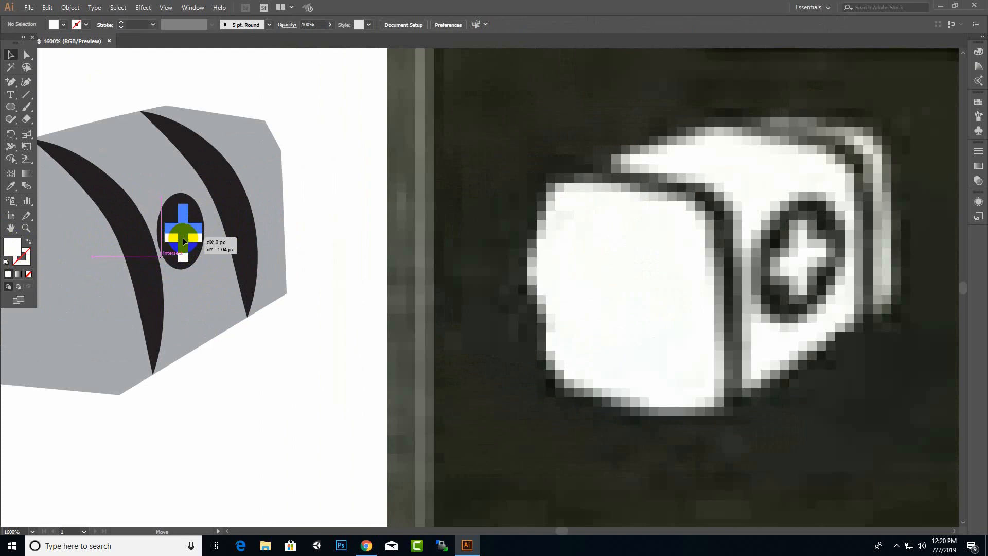
click(183, 236)
click(220, 343)
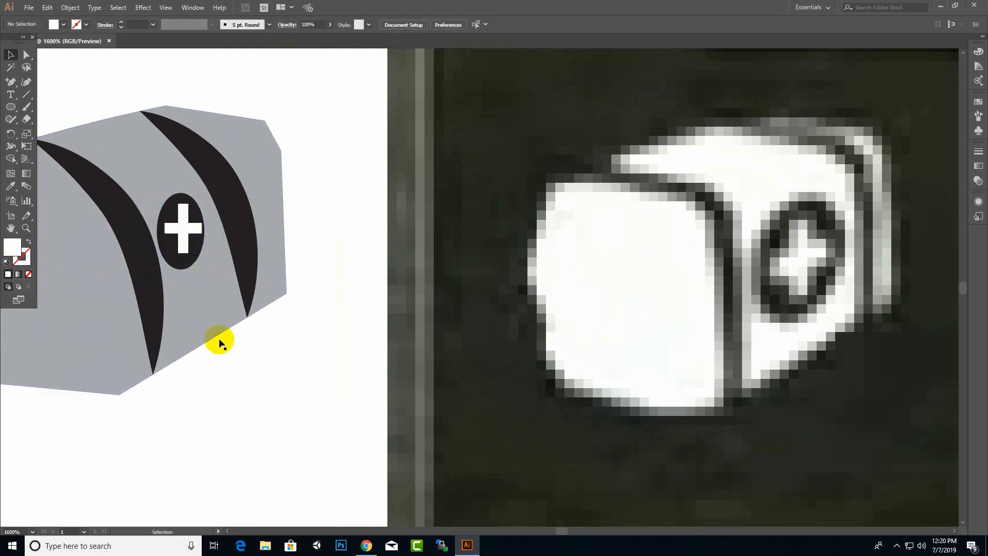
click(195, 265)
drag(210, 227, 205, 228)
- Move the plus aside to widen the black ellipse toward the rear stripe, and place the plus back at its center
click(180, 297)
click(184, 266)
click(230, 468)
click(186, 270)
drag(187, 230, 247, 337)
click(186, 226)
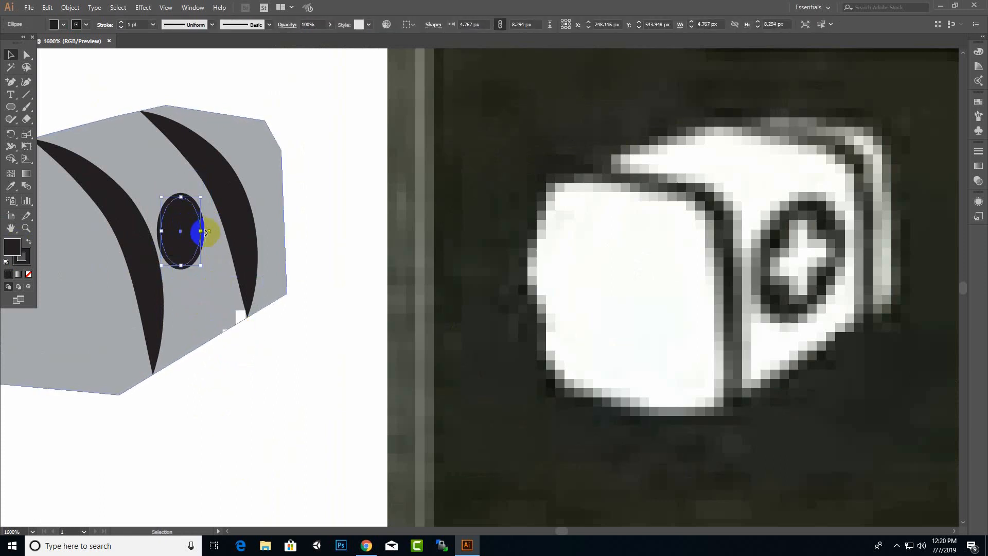
drag(202, 231, 213, 233)
drag(244, 348, 190, 245)
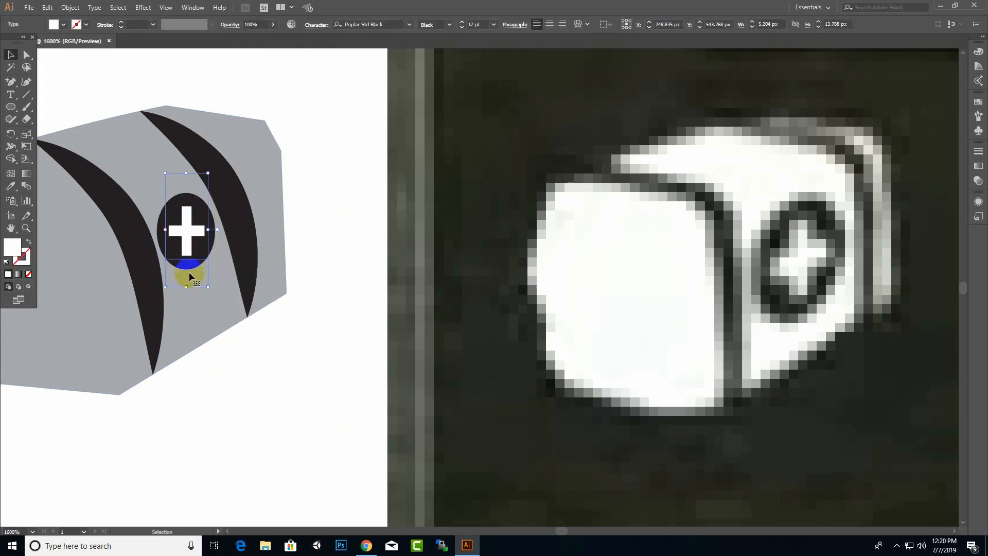
- Tilt the white cross and its black ellipse together slightly counterclockwise to follow the slant of the grey bag
click(286, 423)
click(217, 250)
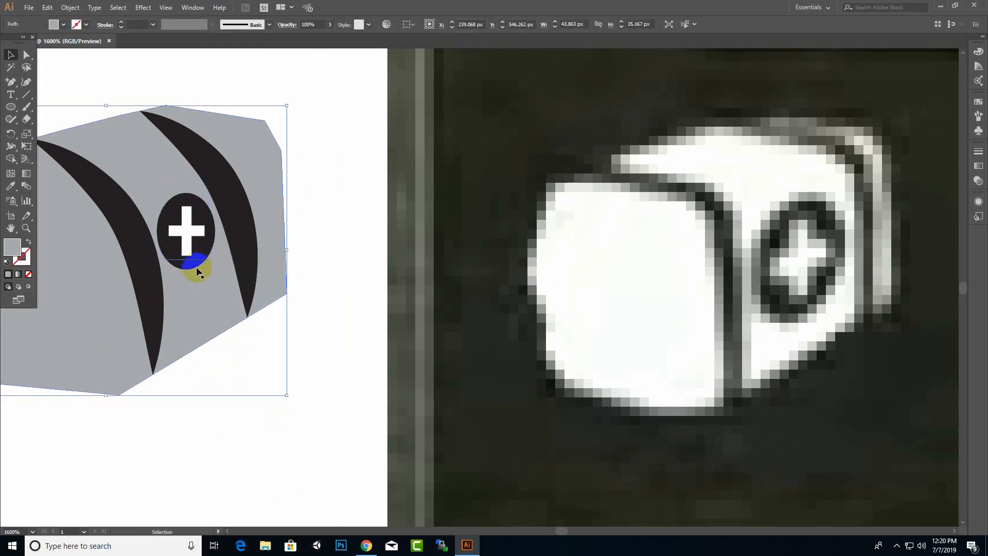
click(197, 271)
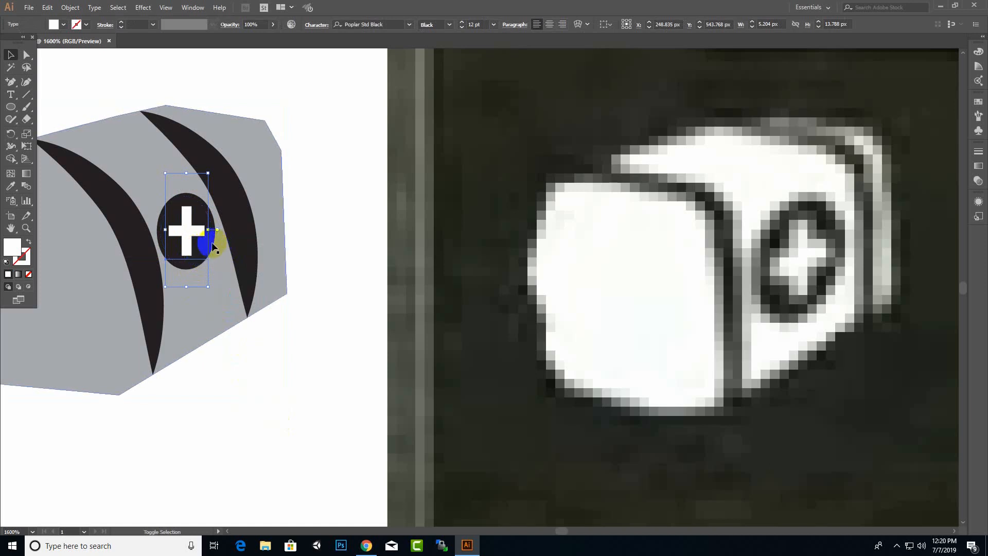
shift+click(208, 251)
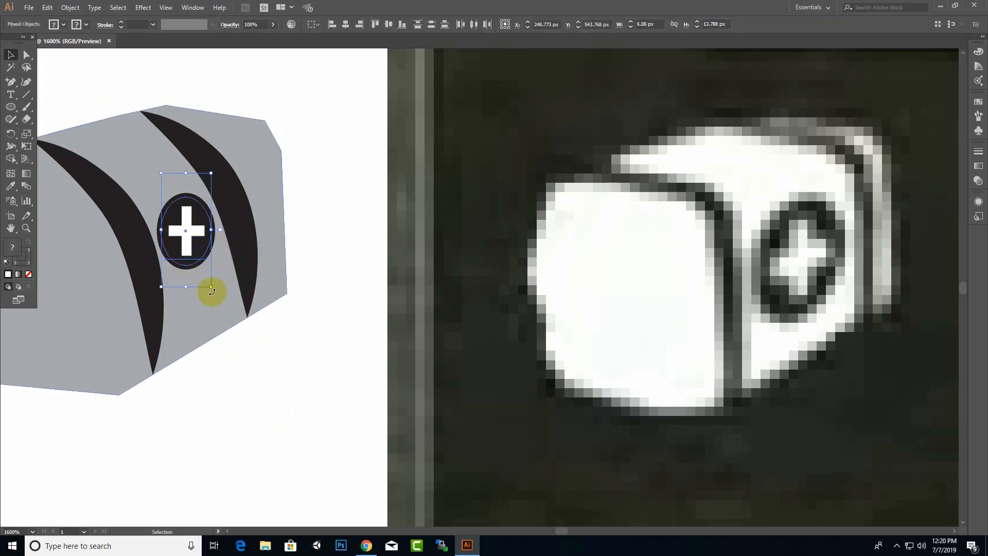
drag(217, 292, 225, 282)
mouse_move(182, 233)
mouse_down()
mouse_move(163, 237)
mouse_move(168, 228)
mouse_up()
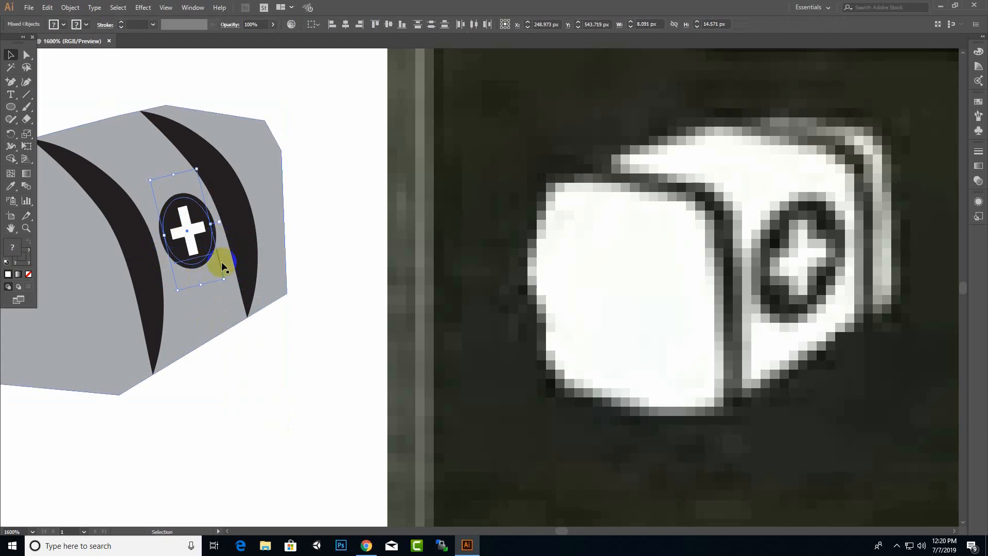
drag(224, 282, 230, 283)
click(273, 385)
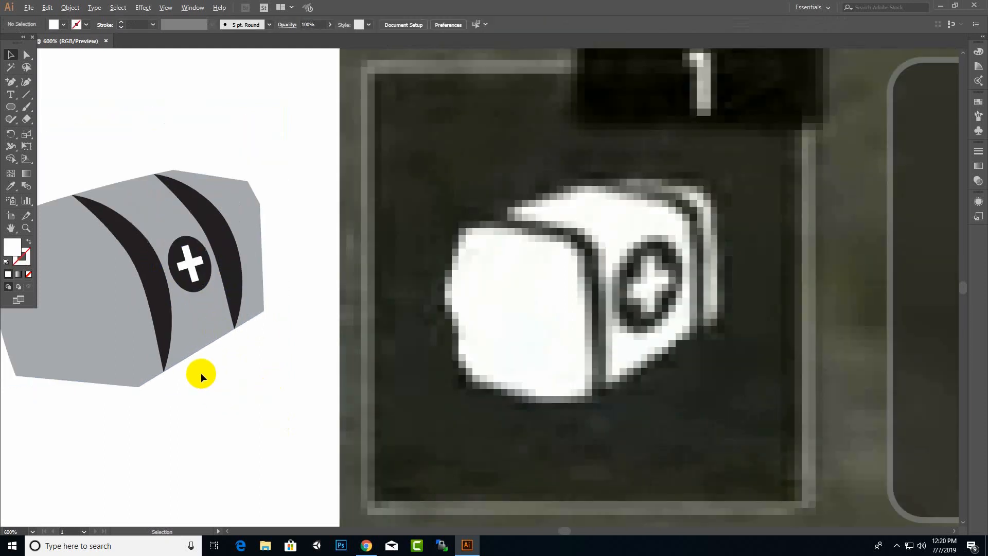
- Round off the upper-right corner point of the grey bag shape
scroll(201, 373, down, 2)
drag(258, 217, 87, 406)
click(158, 453)
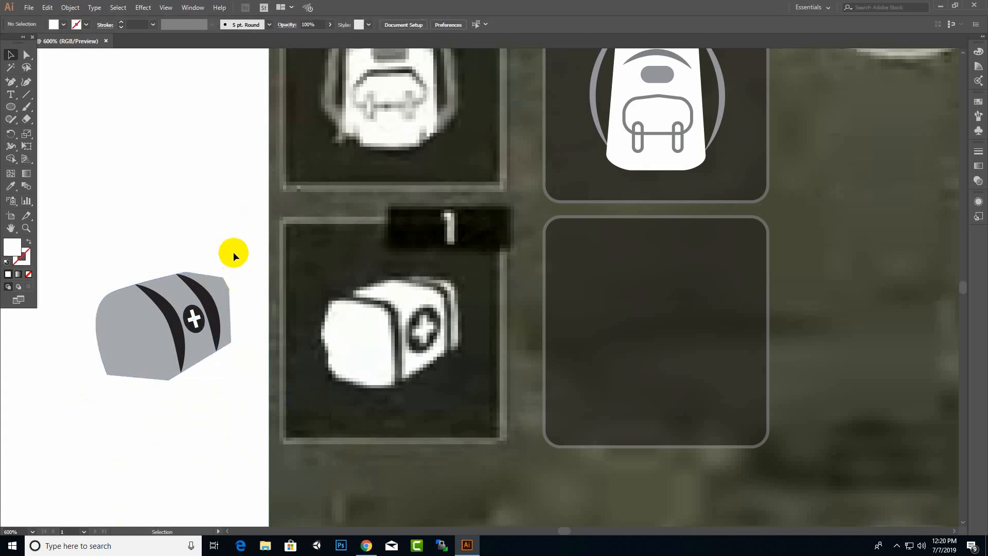
click(224, 278)
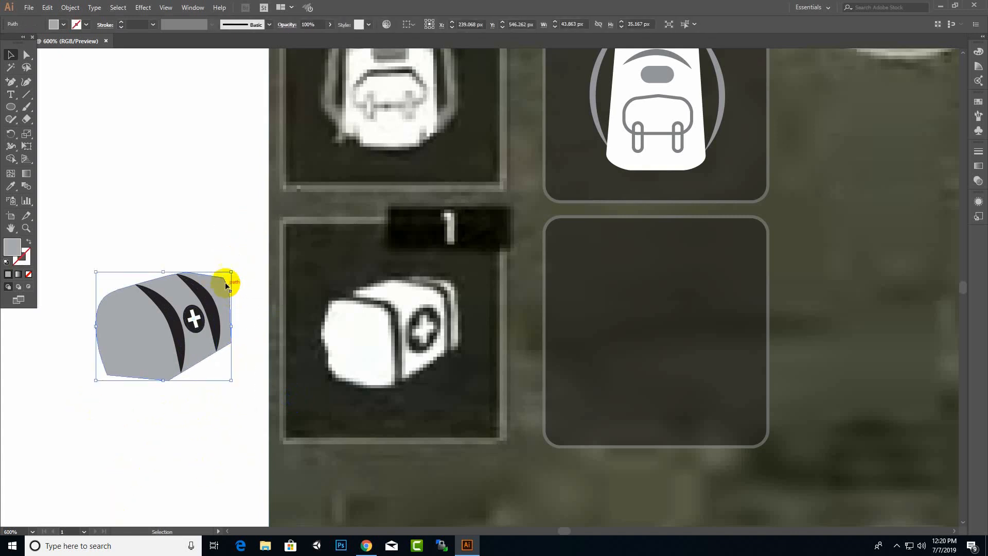
click(26, 54)
scroll(261, 302, up, 2)
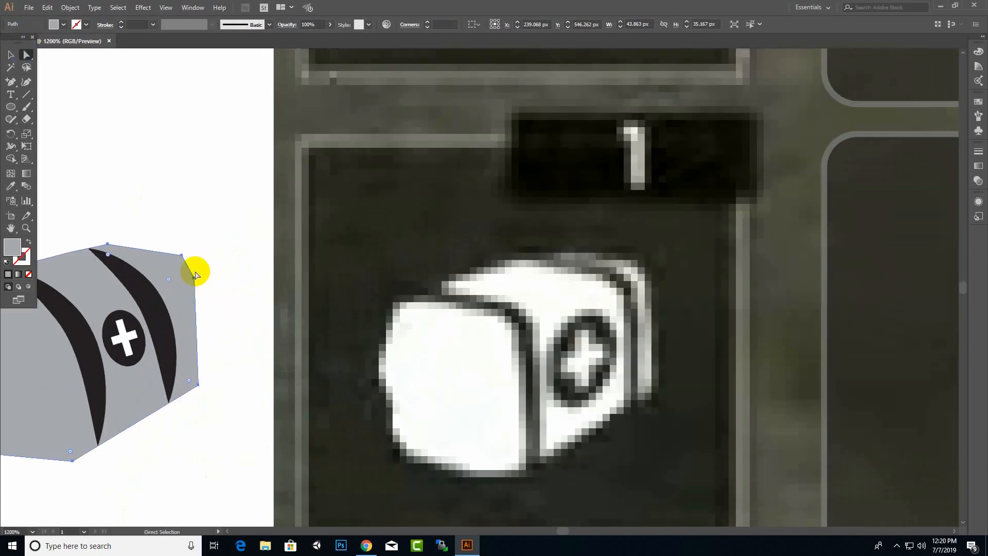
click(195, 280)
scroll(193, 278, up, 1)
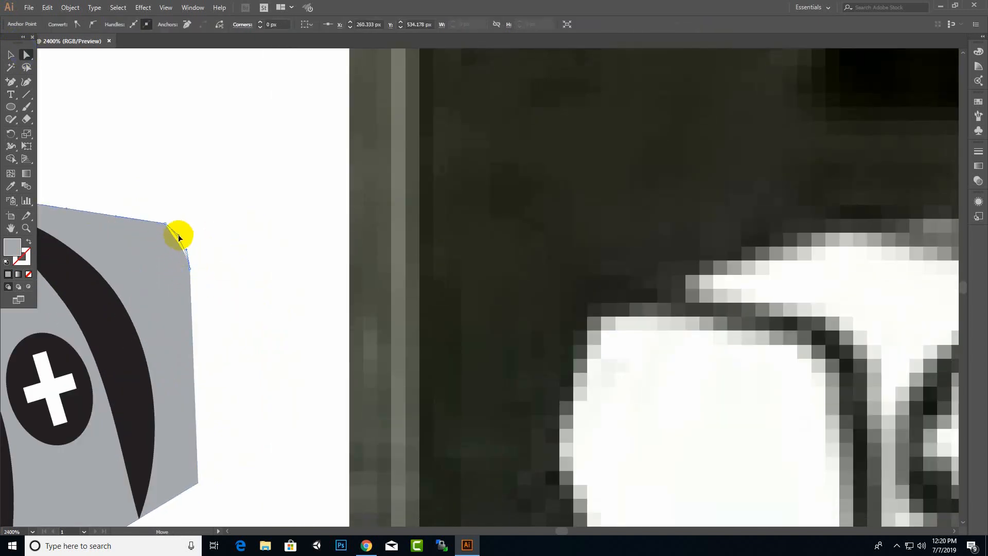
click(326, 341)
- Try a different swatch as the fill of the grey bag shape
scroll(319, 360, down, 4)
scroll(227, 348, down, 3)
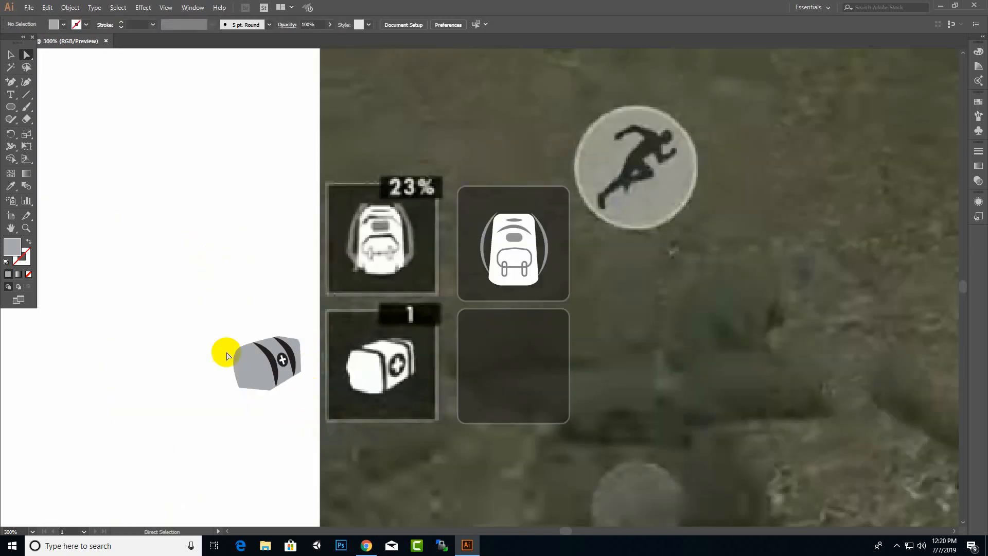
scroll(273, 408, up, 2)
click(231, 359)
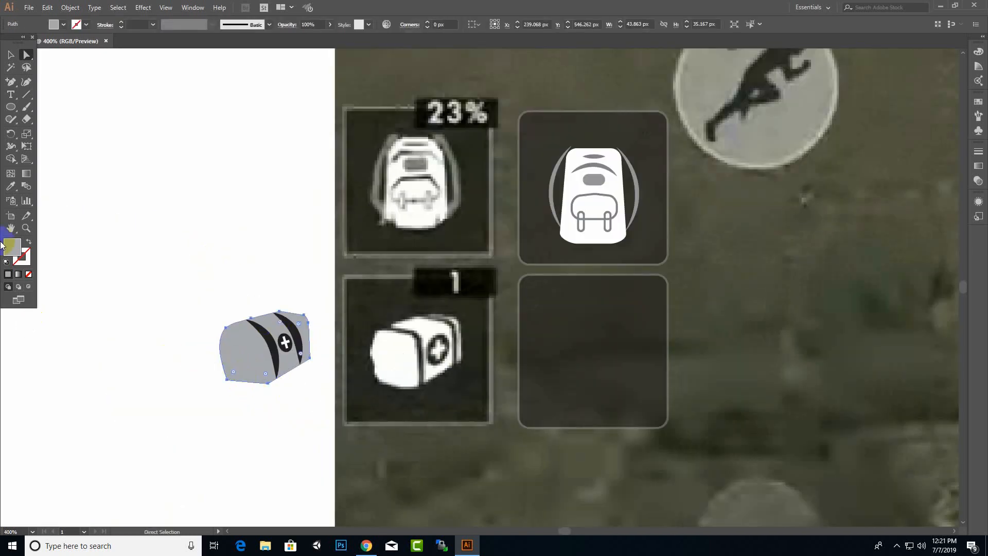
click(61, 27)
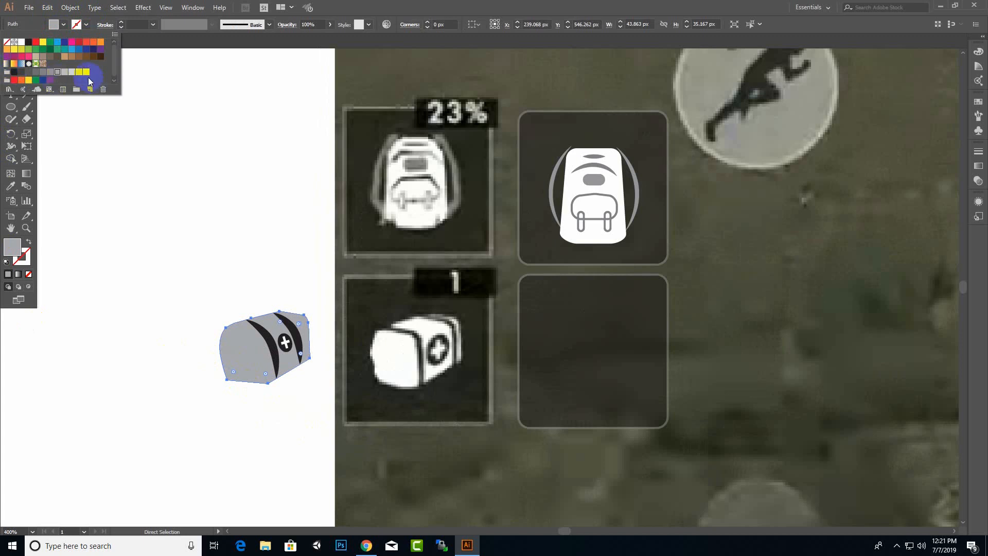
click(80, 75)
drag(183, 262, 301, 448)
click(104, 343)
key(ctrl+z)
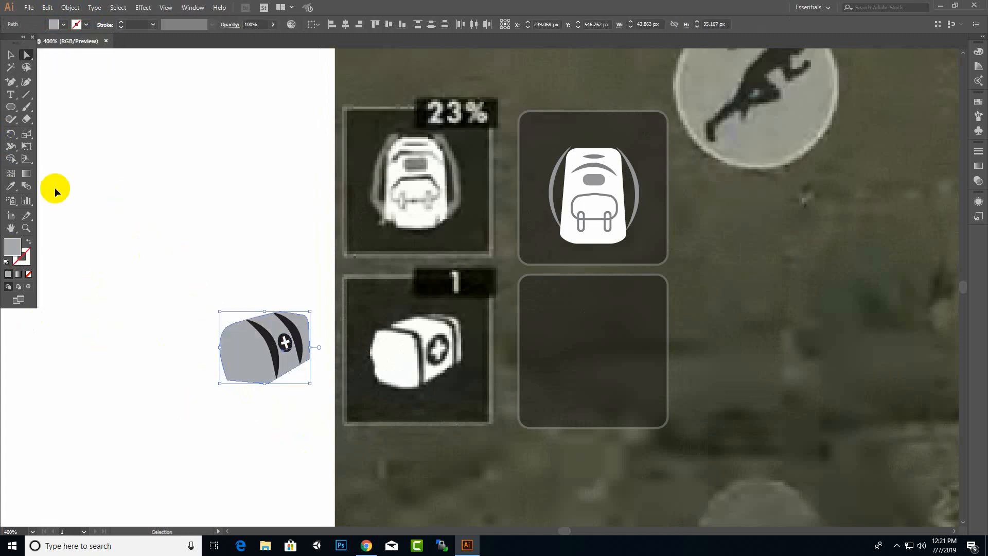
click(140, 233)
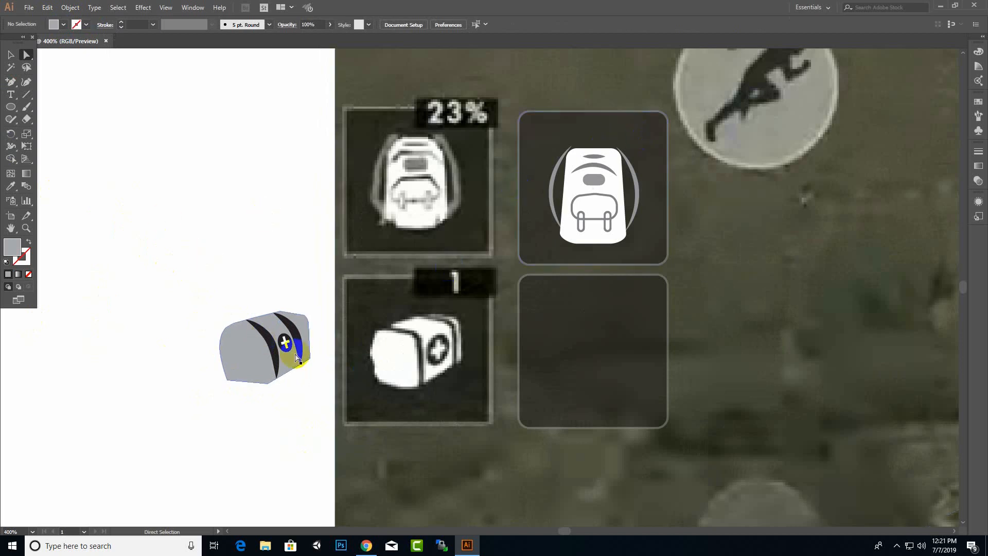
- Move the complete first-aid bag icon into the empty rounded slot below the redrawn backpack
drag(158, 279, 316, 419)
drag(251, 359, 619, 373)
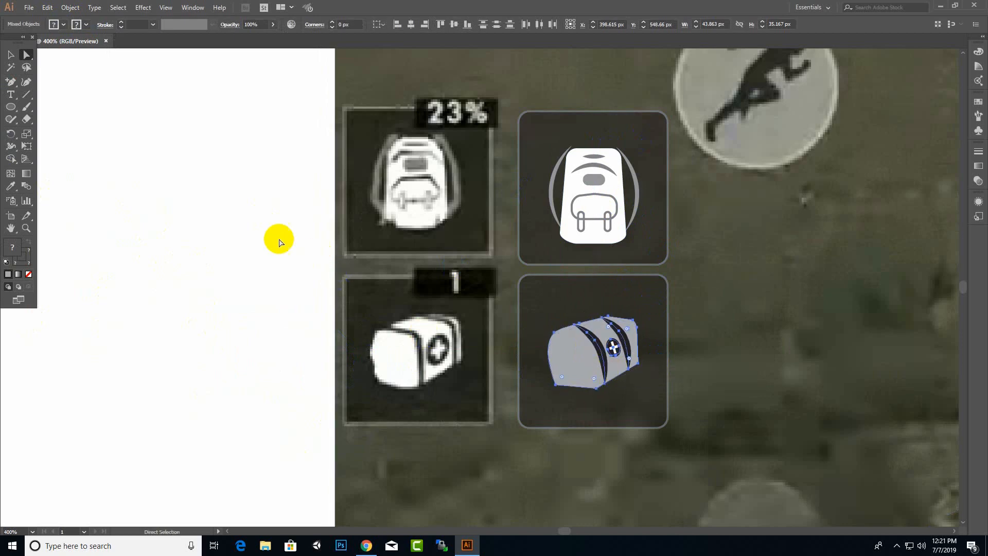
click(279, 239)
- Move the redrawn backpack icon slightly up to centre it within its rounded slot
drag(260, 137, 699, 243)
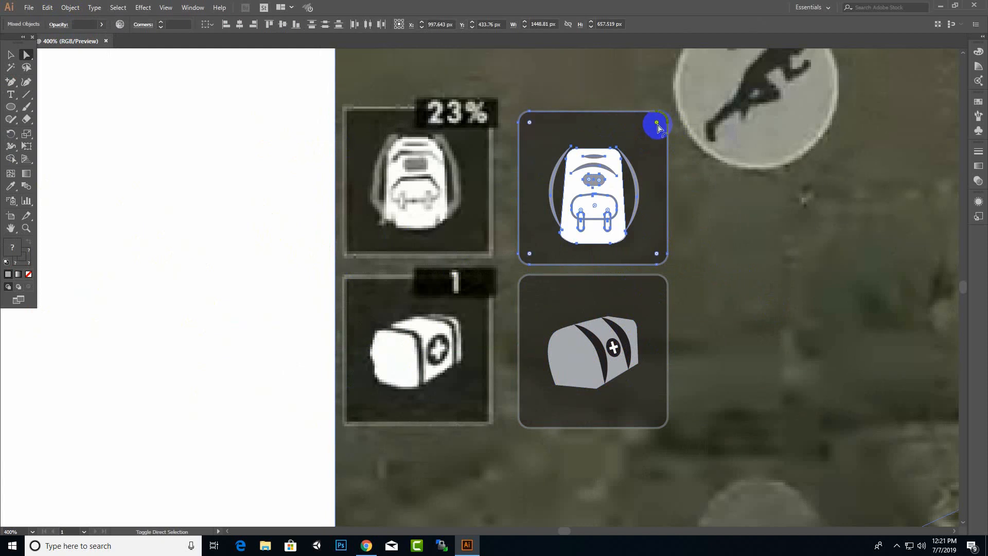
shift+click(652, 166)
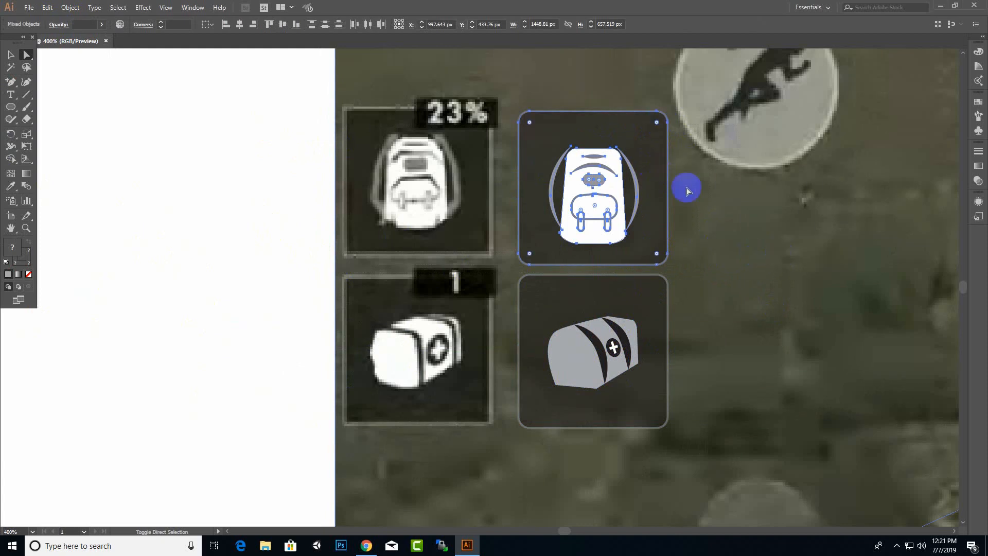
shift+click(748, 263)
drag(590, 240, 588, 230)
click(357, 278)
scroll(288, 334, down, 2)
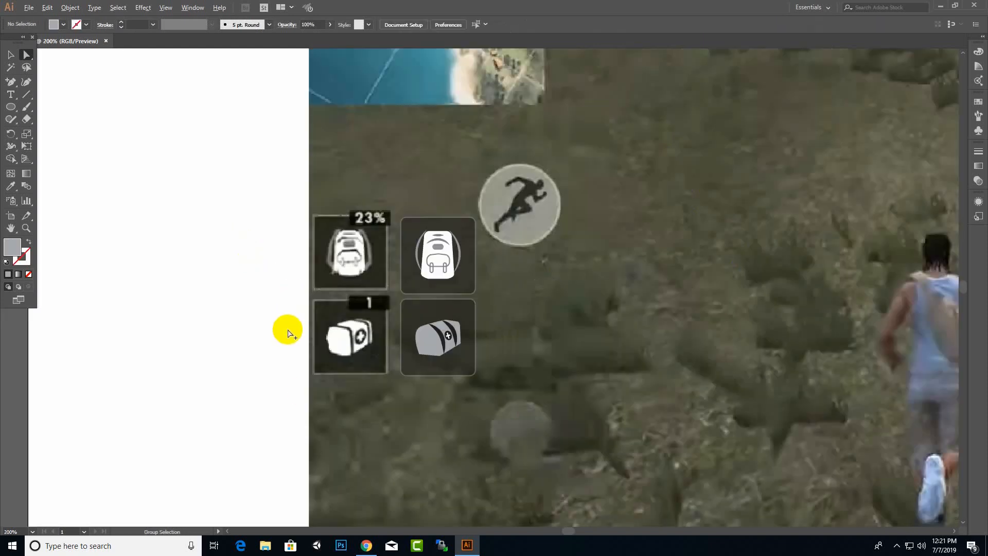
scroll(287, 334, down, 3)
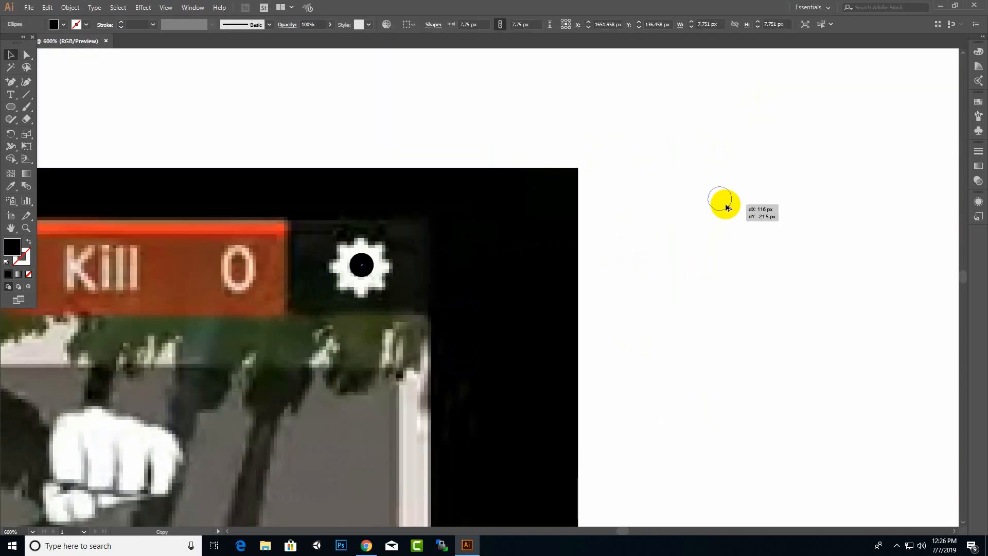
- Copy the gear's black centre circle onto the blank canvas beside the reference image as two circles about 15 px wide
drag(722, 203, 733, 210)
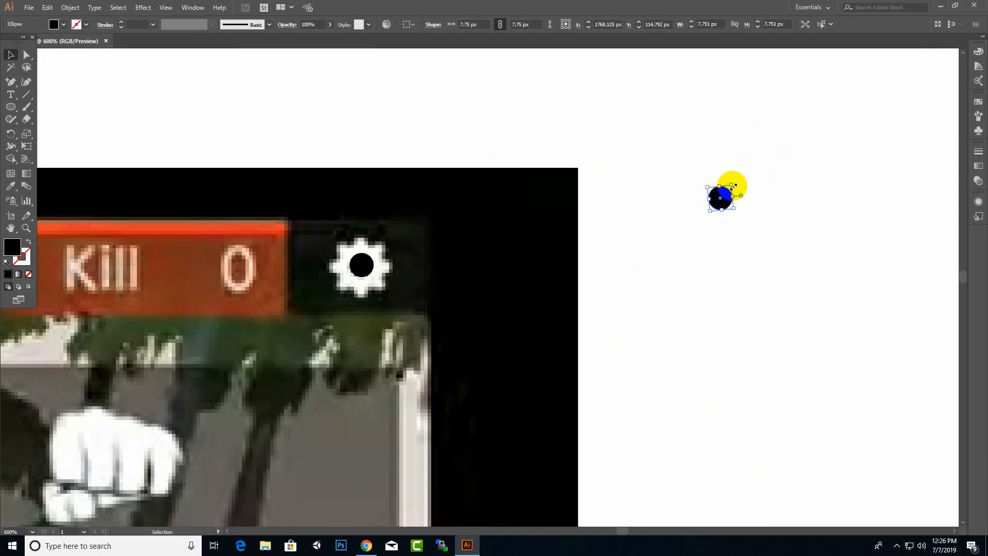
key(Delete)
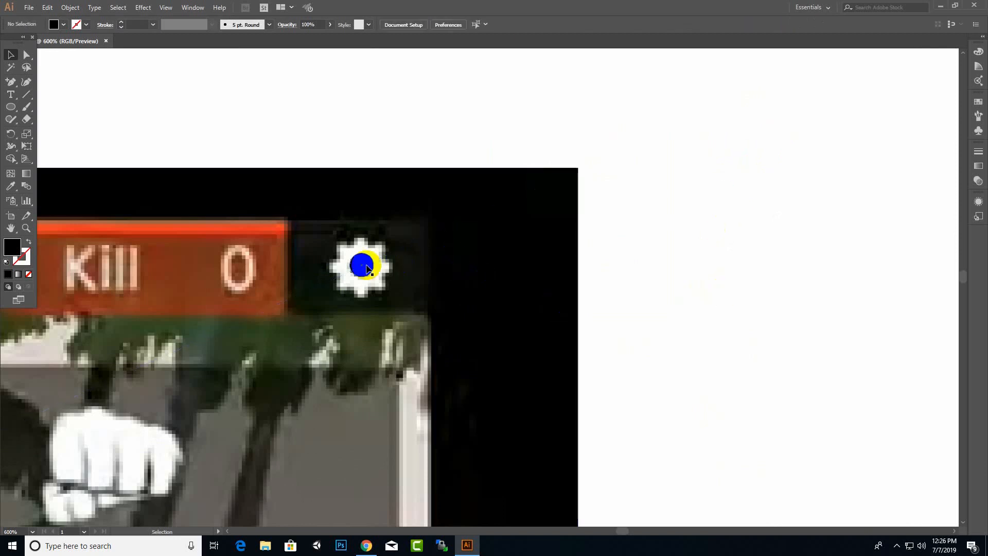
click(365, 267)
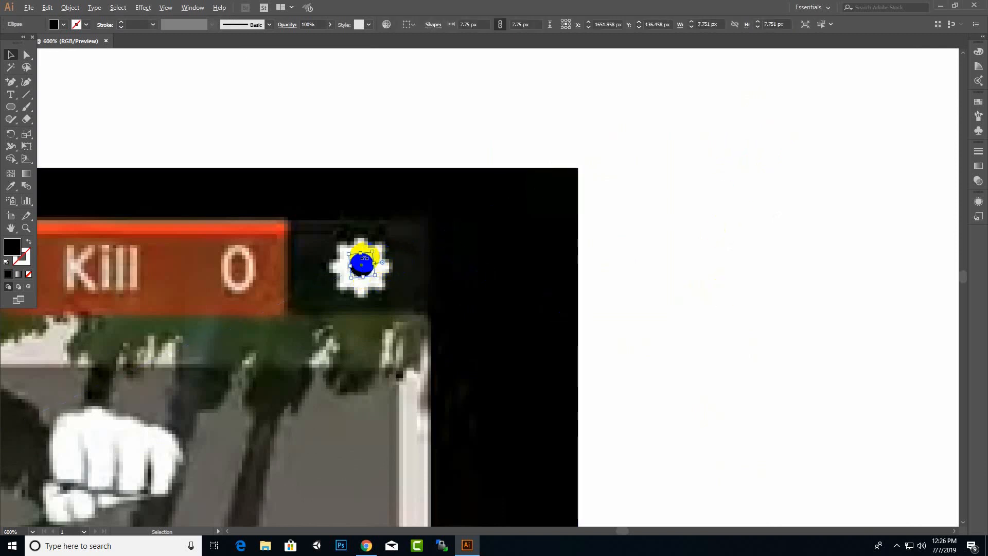
drag(369, 263, 707, 206)
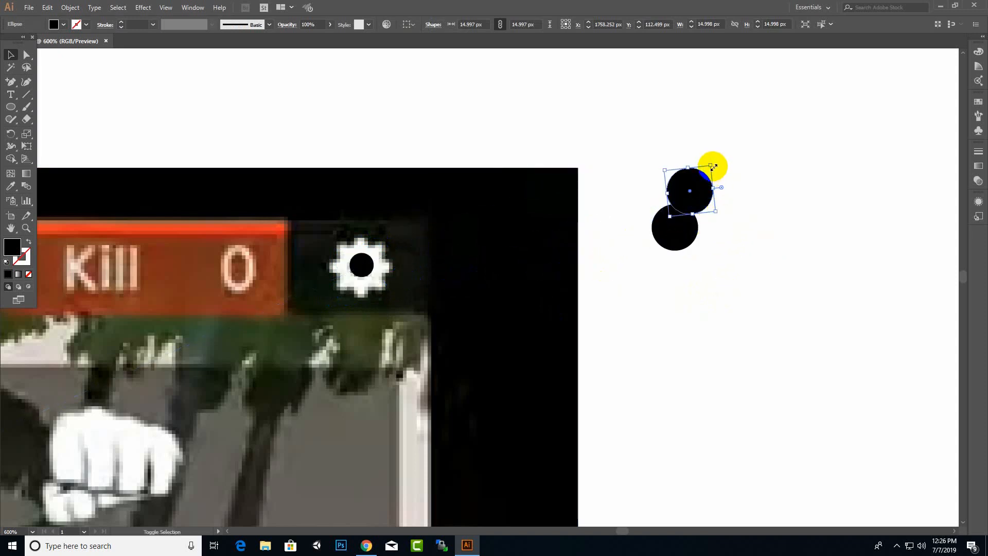
- Shrink the upper black circle to about 4 px and place it on the top edge of the larger circle
drag(714, 166, 675, 205)
click(702, 208)
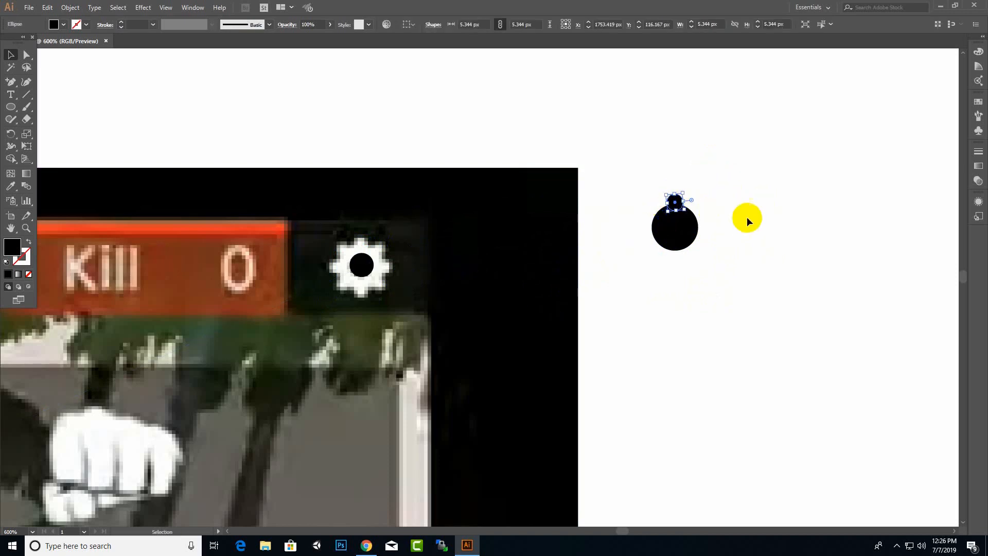
scroll(687, 216, up, 2)
drag(669, 170, 654, 183)
click(738, 172)
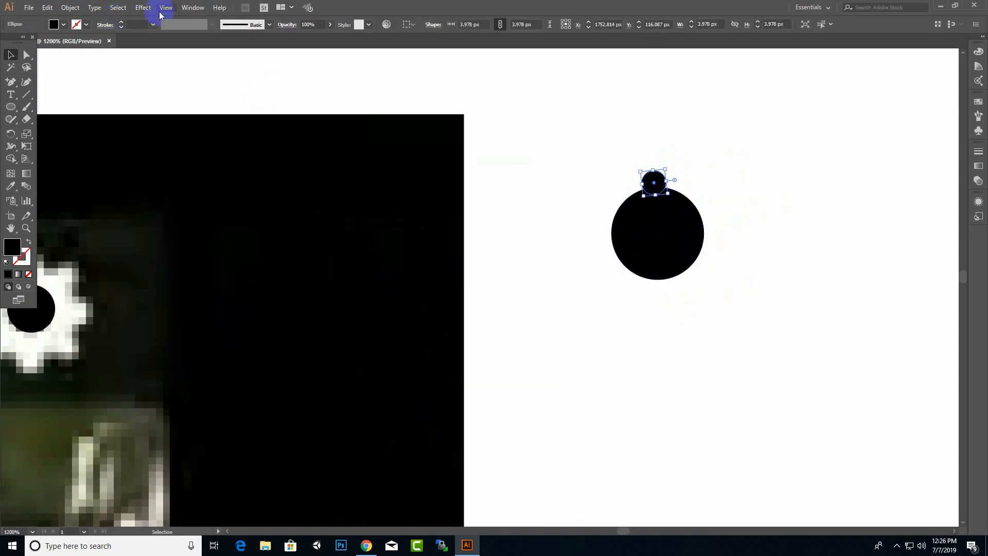
click(144, 7)
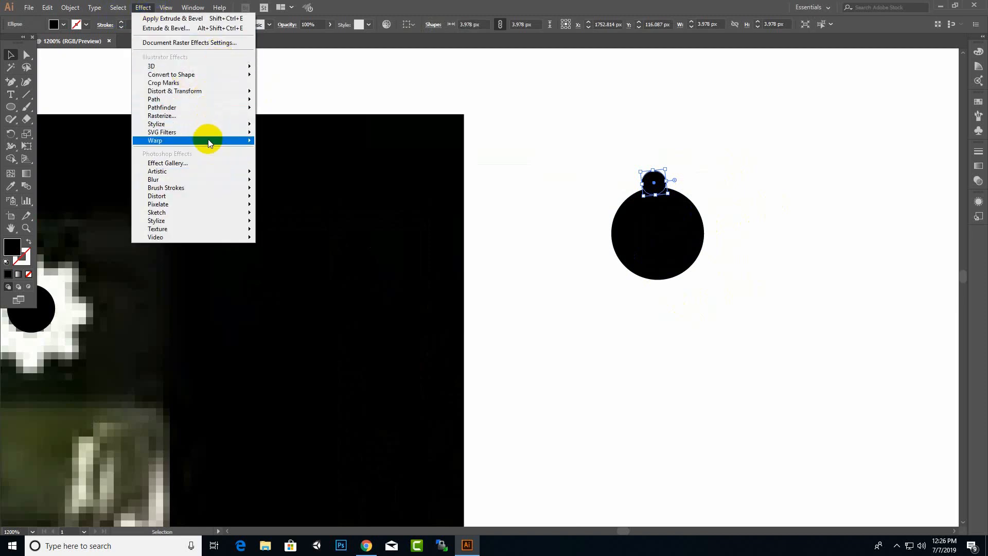
mouse_move(210, 142)
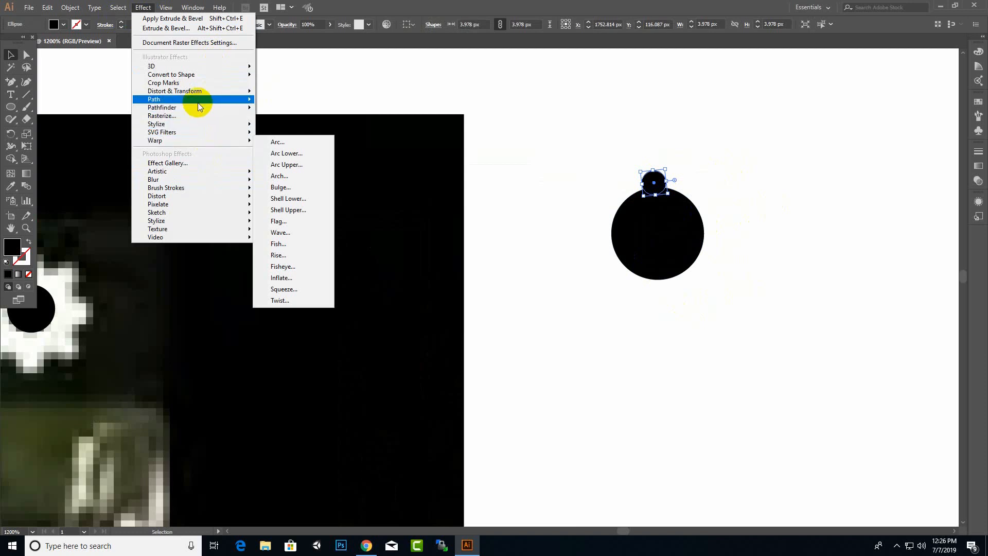
mouse_move(171, 96)
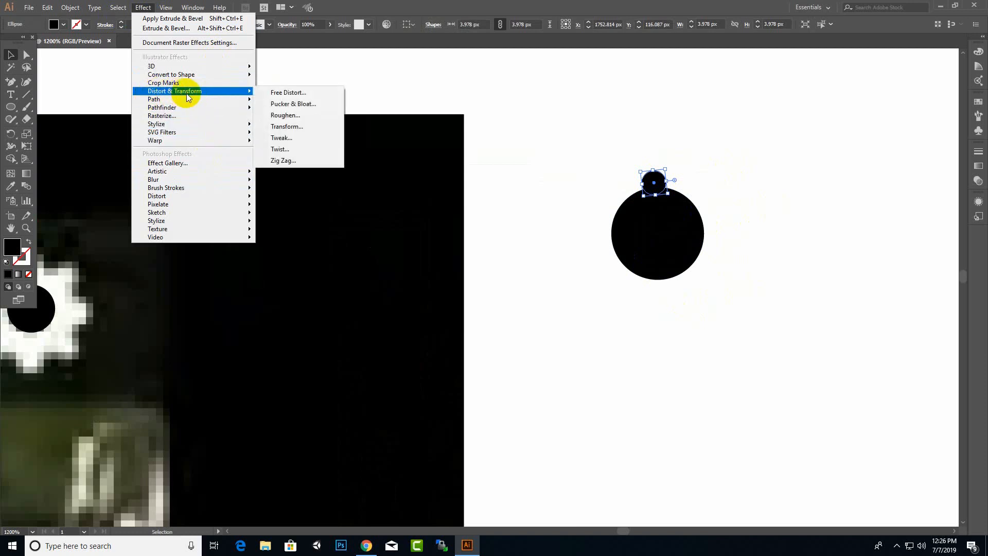
click(286, 127)
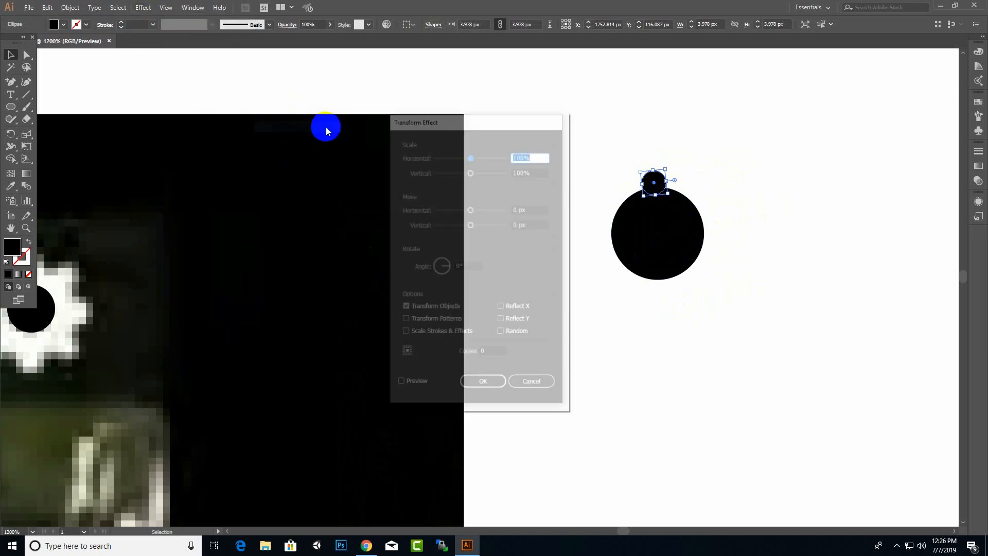
drag(518, 121, 475, 119)
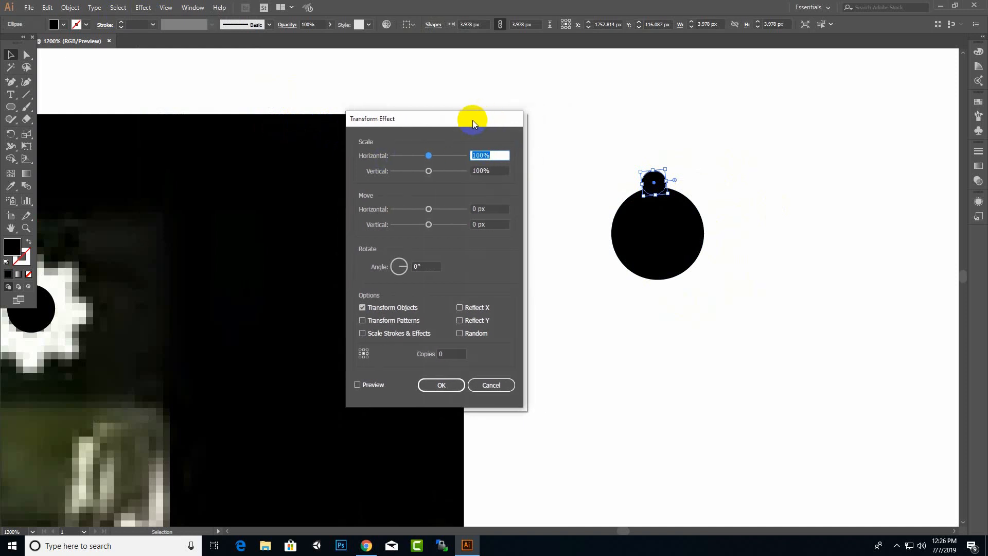
click(641, 195)
click(450, 355)
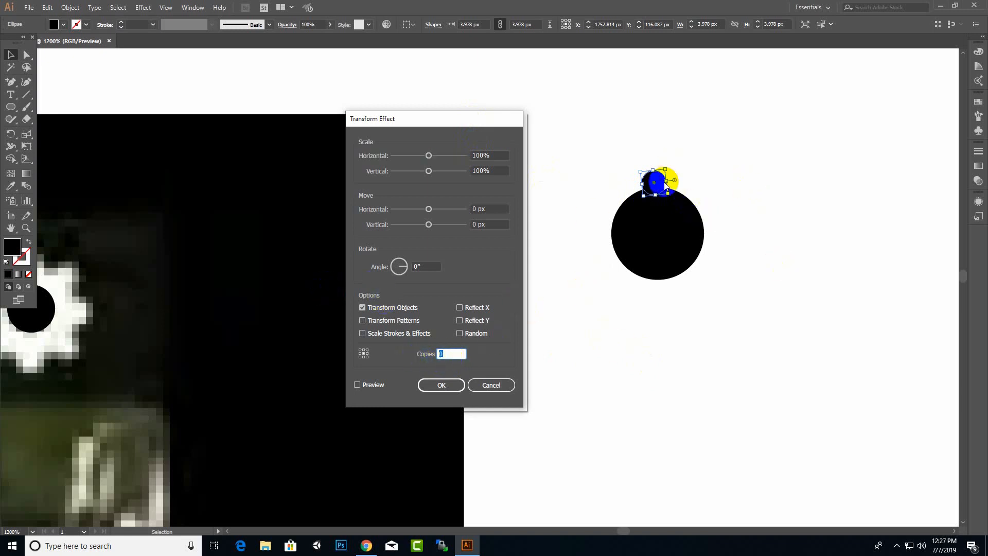
click(441, 271)
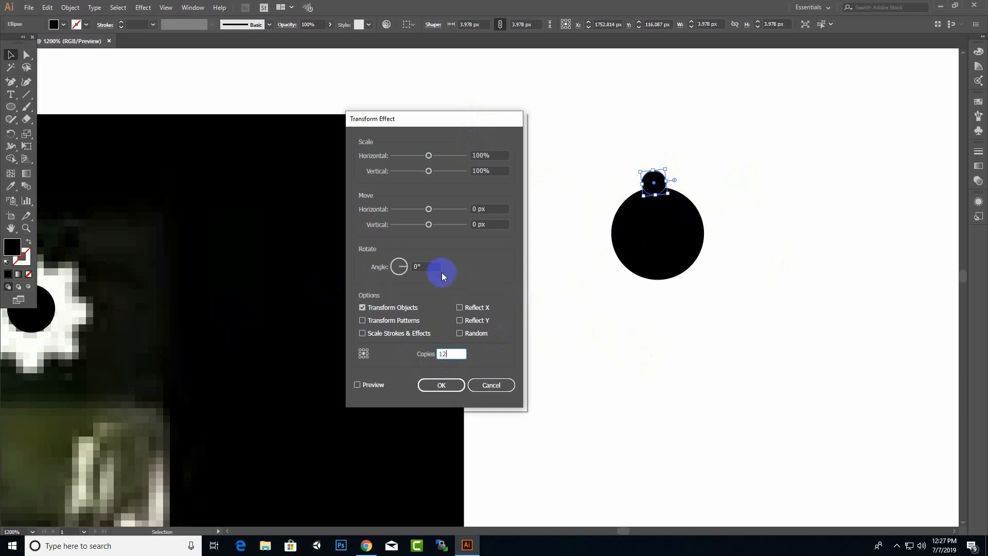
click(406, 269)
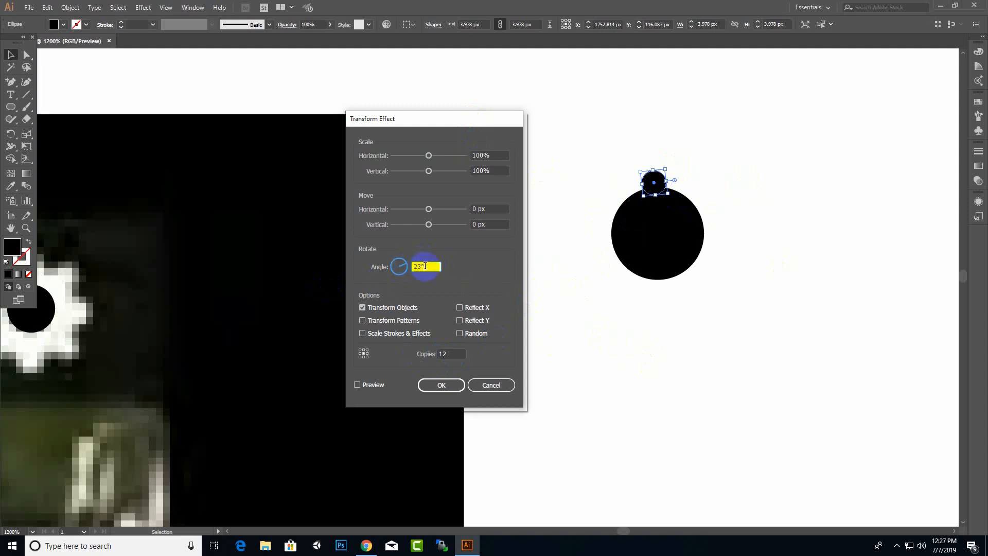
click(362, 361)
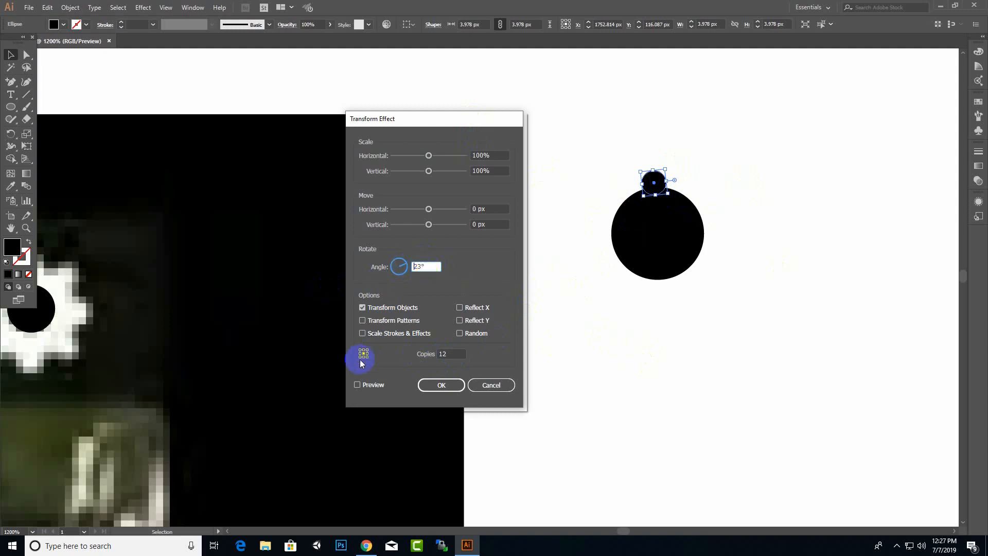
click(356, 385)
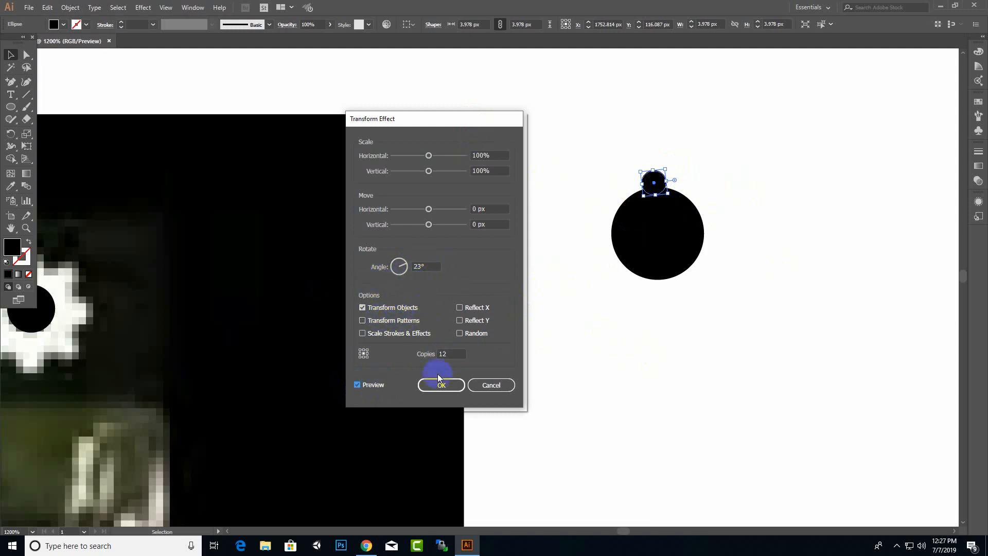
click(896, 545)
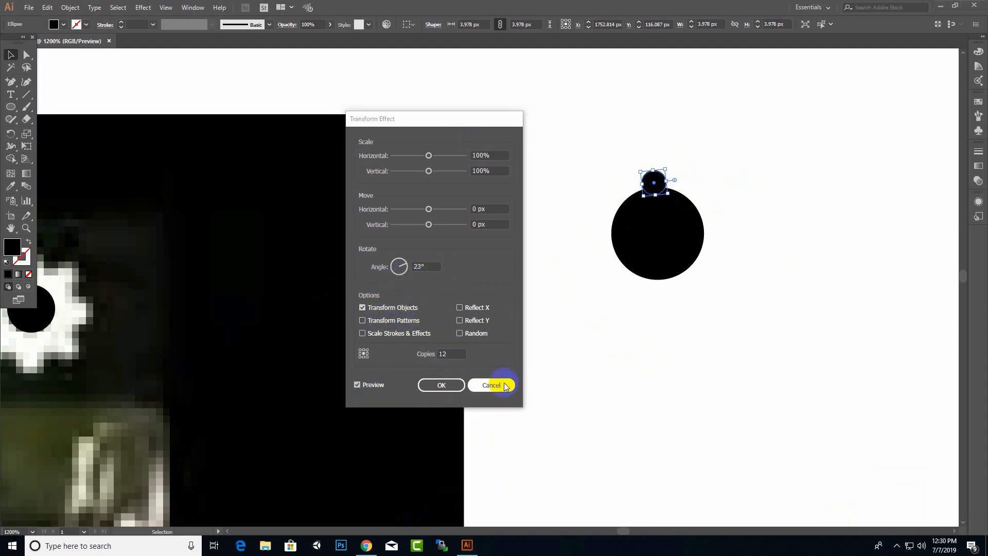
click(492, 385)
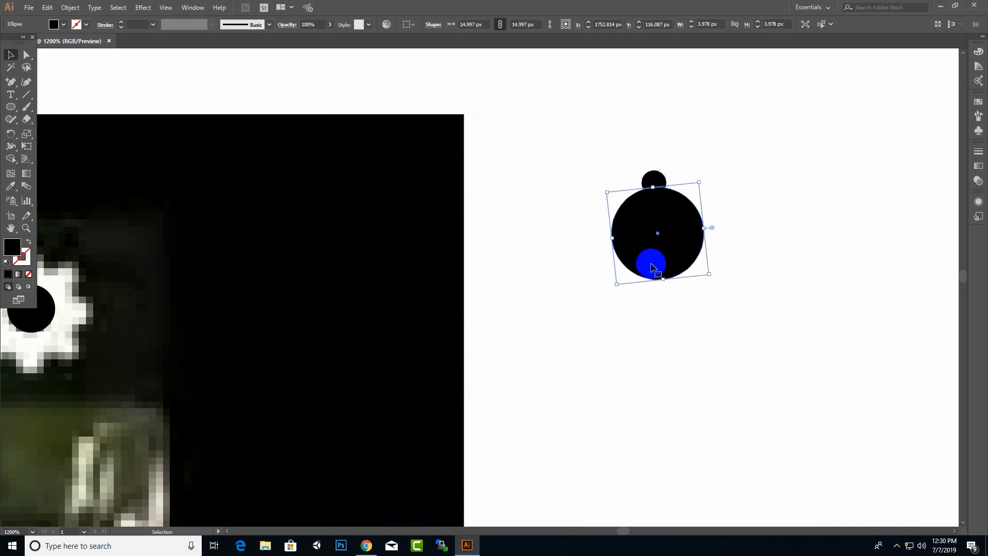
- Place a copy of the larger black circle over the centre of the gear in the reference image
click(651, 180)
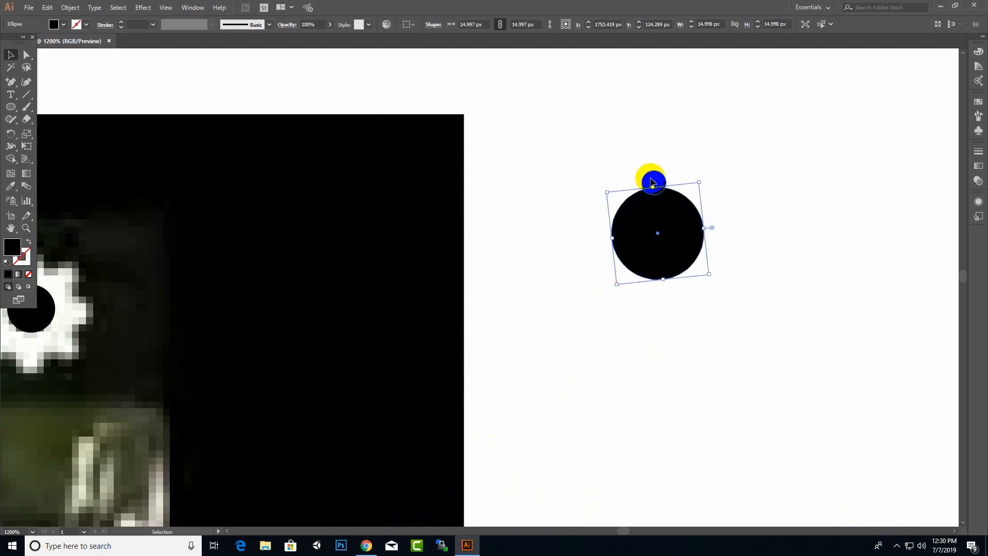
click(585, 253)
click(653, 181)
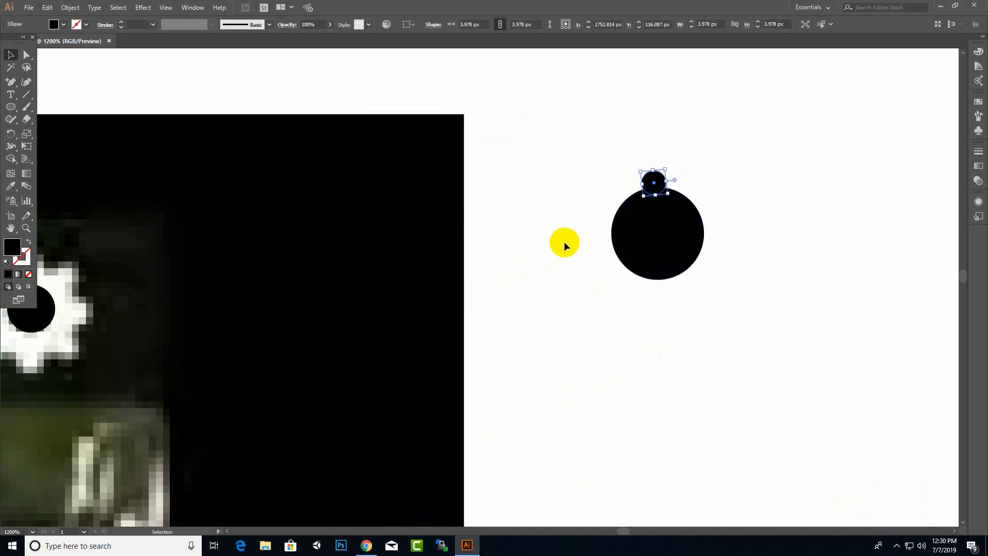
click(554, 251)
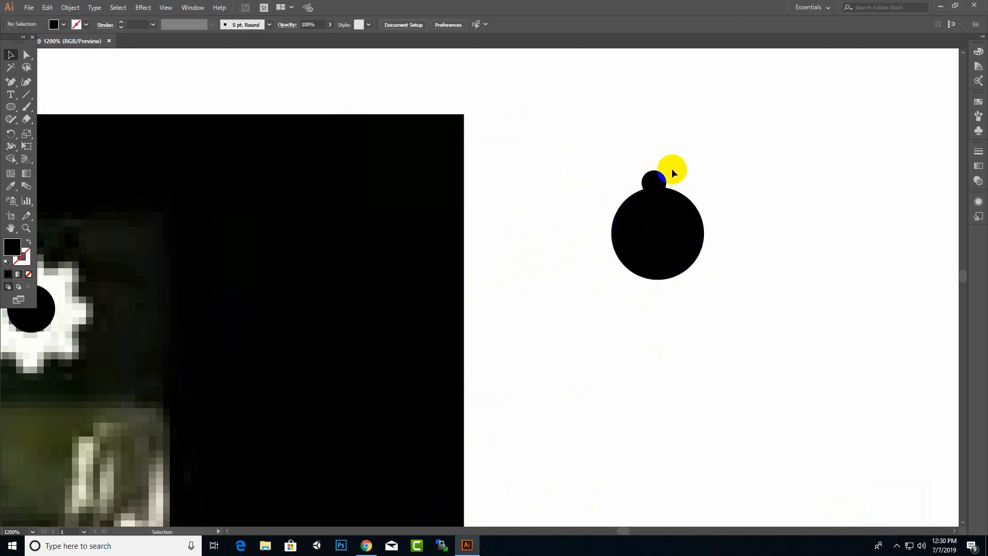
drag(662, 177, 646, 259)
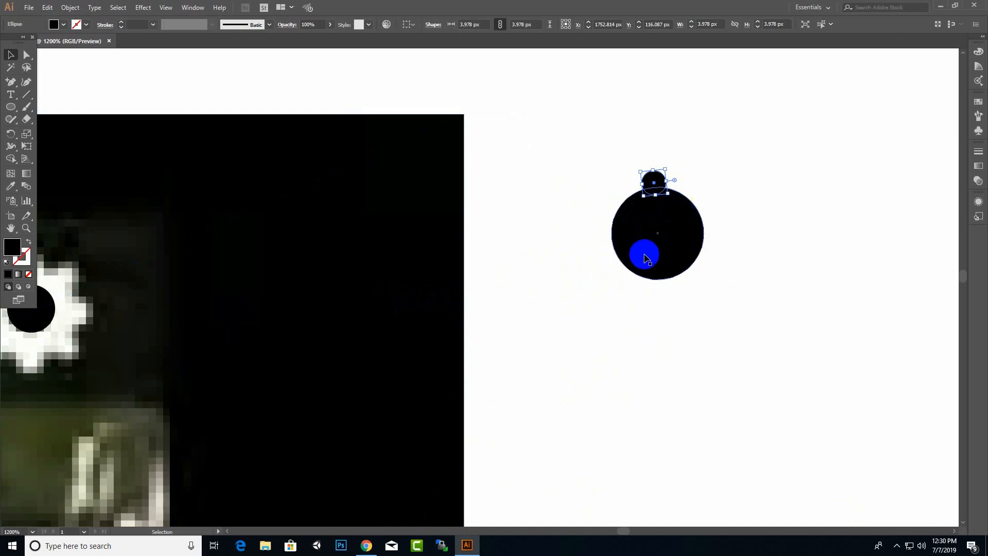
click(678, 252)
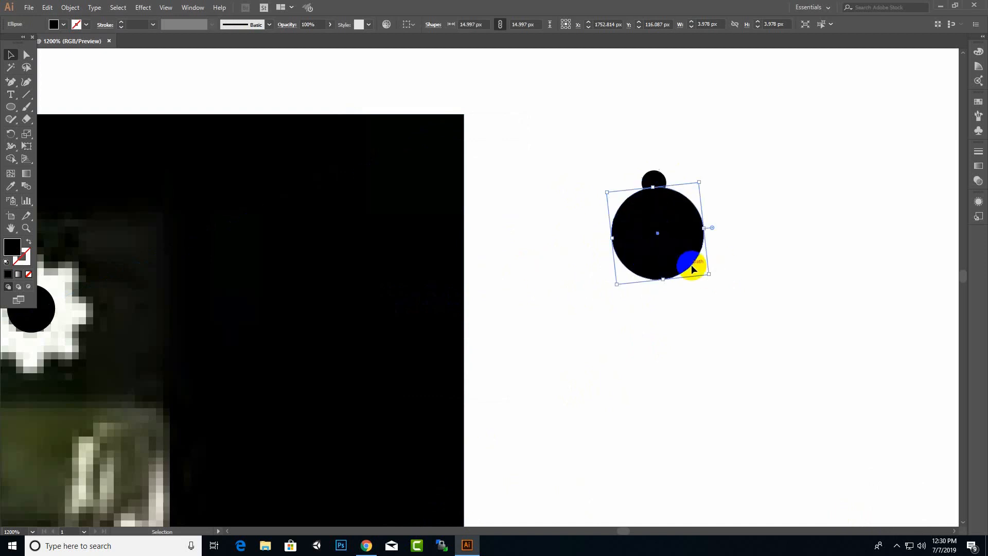
drag(634, 266, 28, 341)
- Group the small circle with the large circle on the blank canvas
click(654, 182)
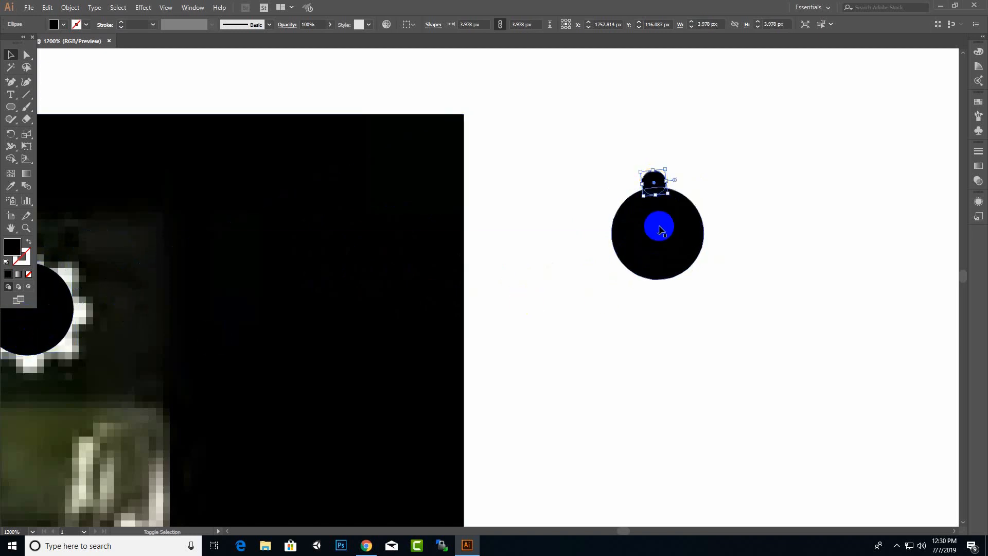
shift+click(688, 223)
right_click(690, 220)
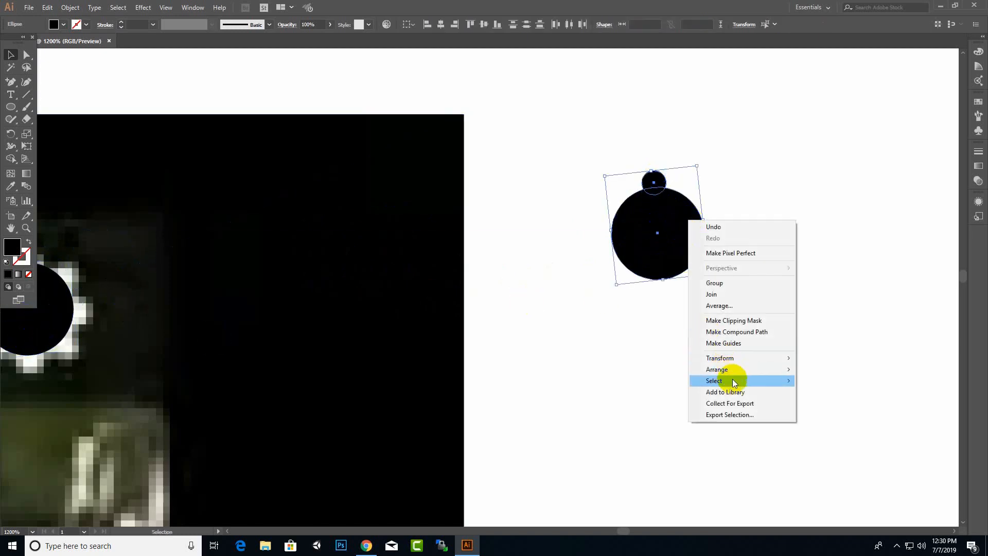
click(710, 283)
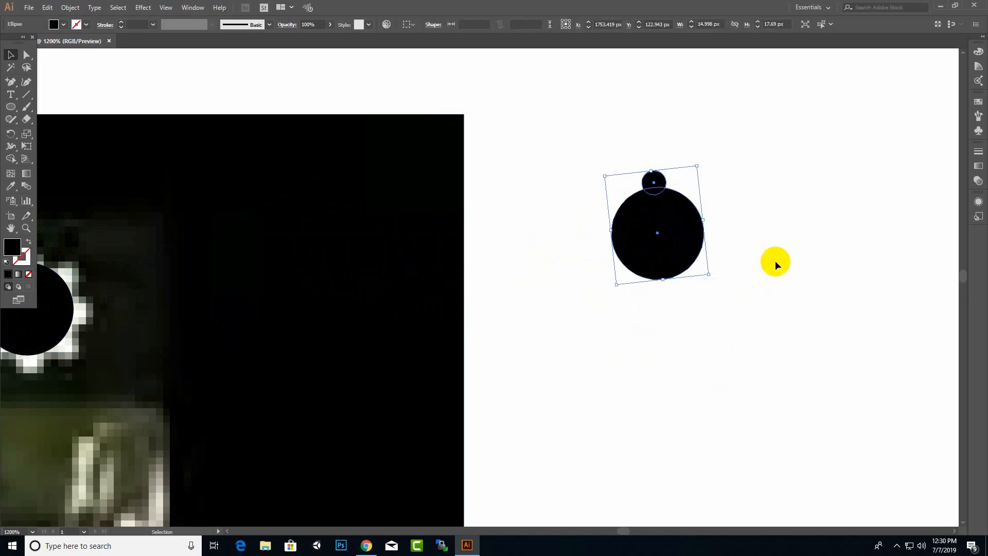
click(764, 210)
drag(748, 131, 563, 329)
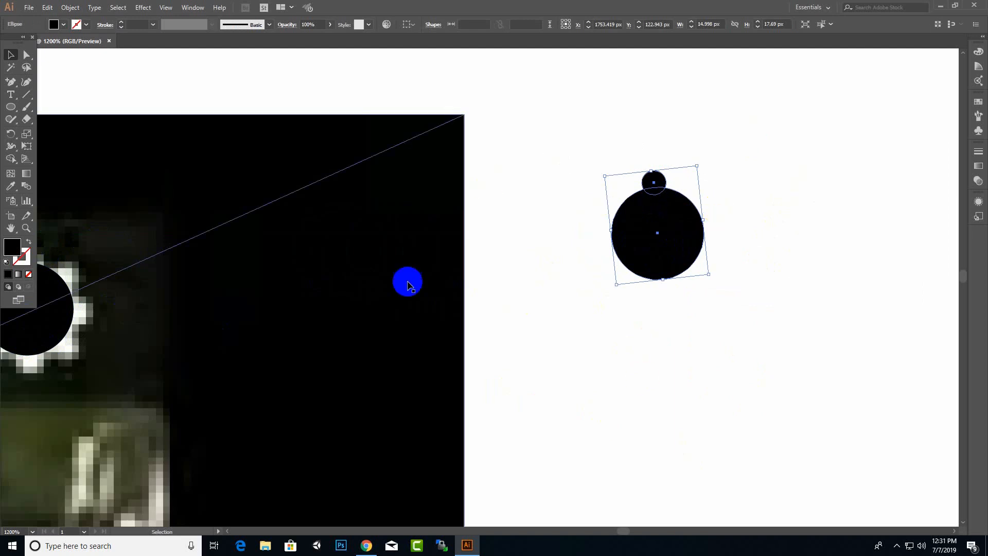
- Move the small and large circles together about 10 px closer to the reference image
drag(683, 264, 623, 256)
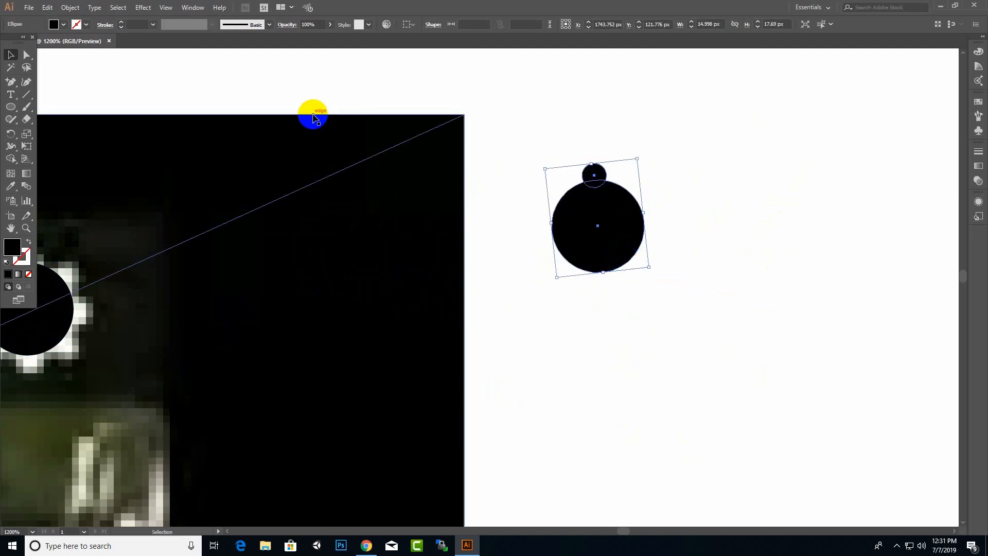
key(ctrl+g)
click(693, 177)
click(620, 206)
click(680, 295)
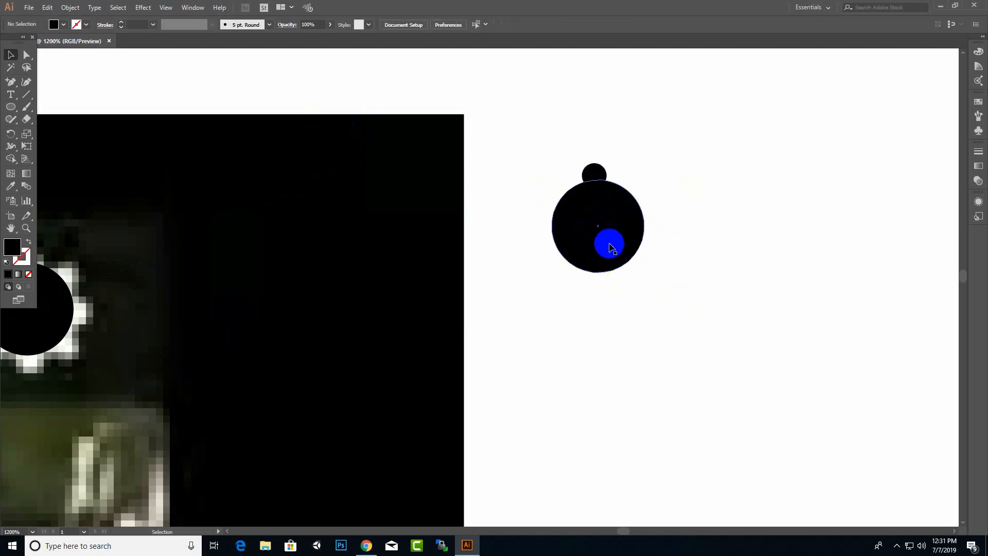
drag(611, 248, 601, 230)
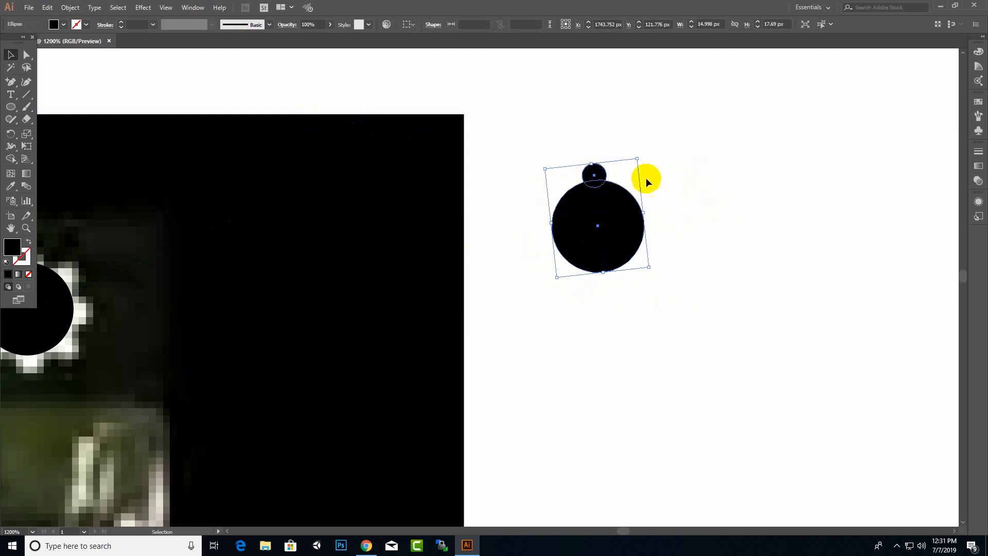
- Ungroup the small circle and the large circle
click(674, 233)
click(619, 230)
right_click(622, 207)
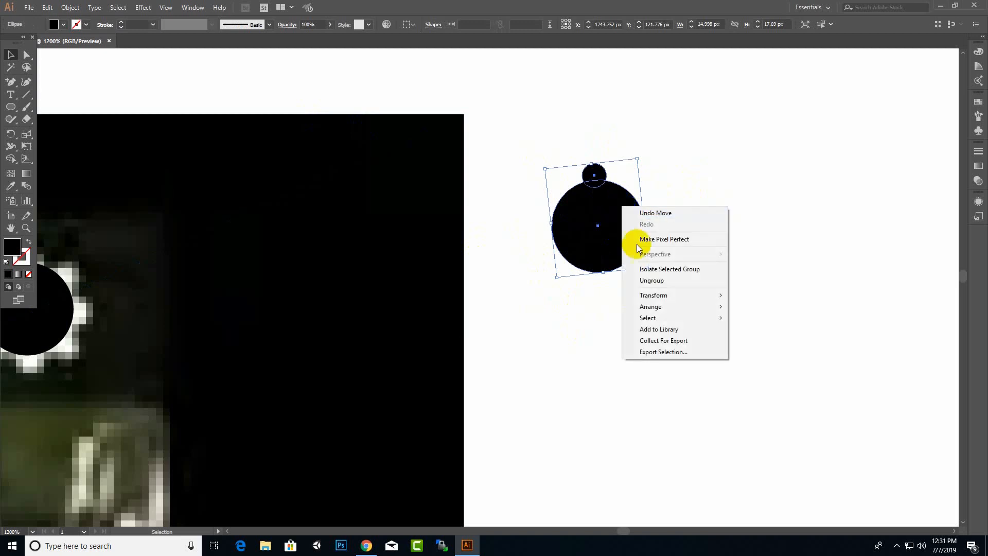
click(674, 281)
click(599, 195)
click(717, 159)
- Reduce the large circle to its upper half by deleting its bottom anchor point
click(606, 250)
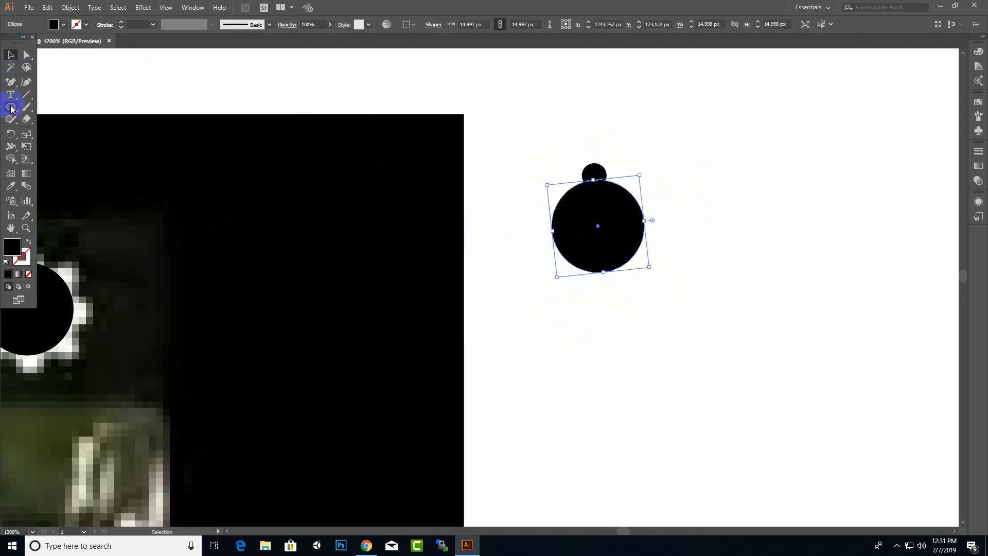
drag(11, 108, 46, 101)
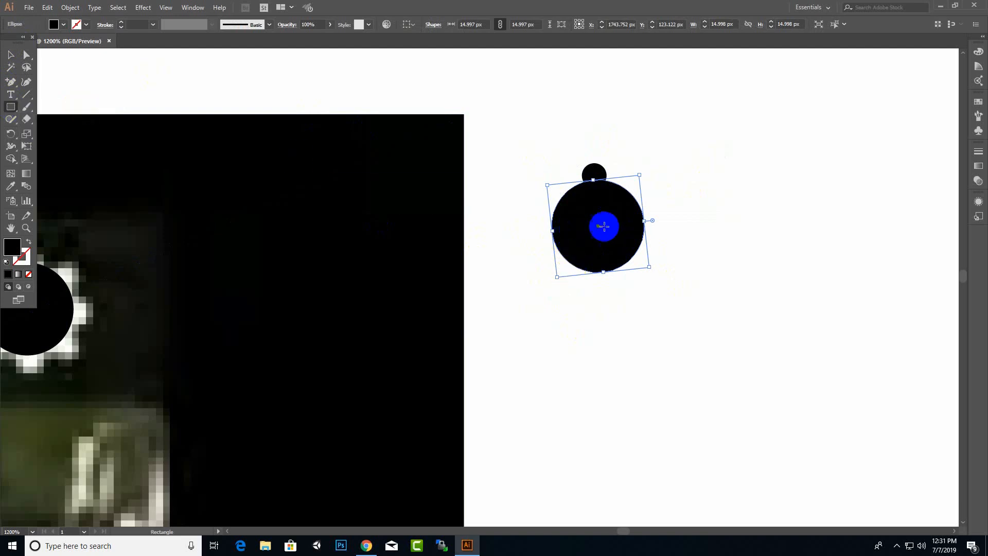
click(646, 223)
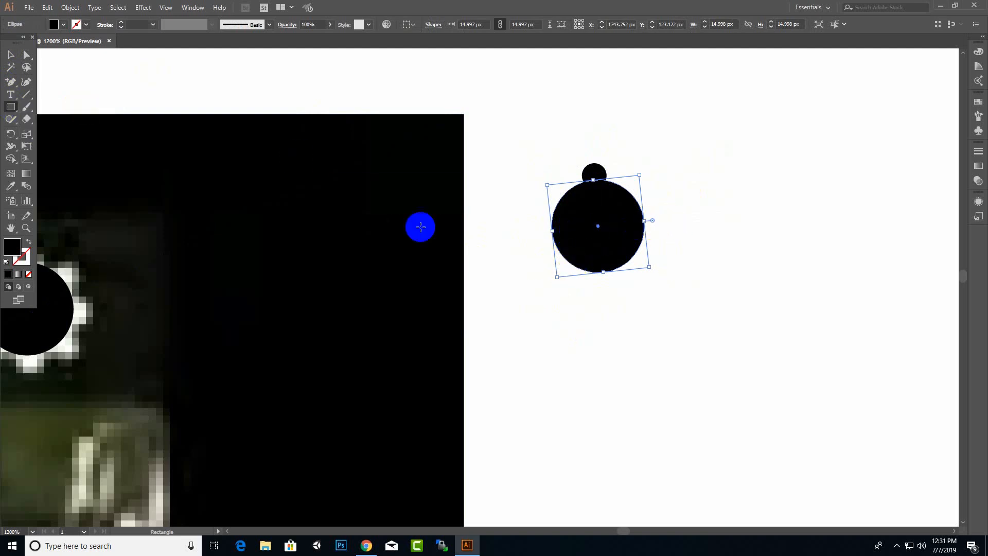
click(26, 55)
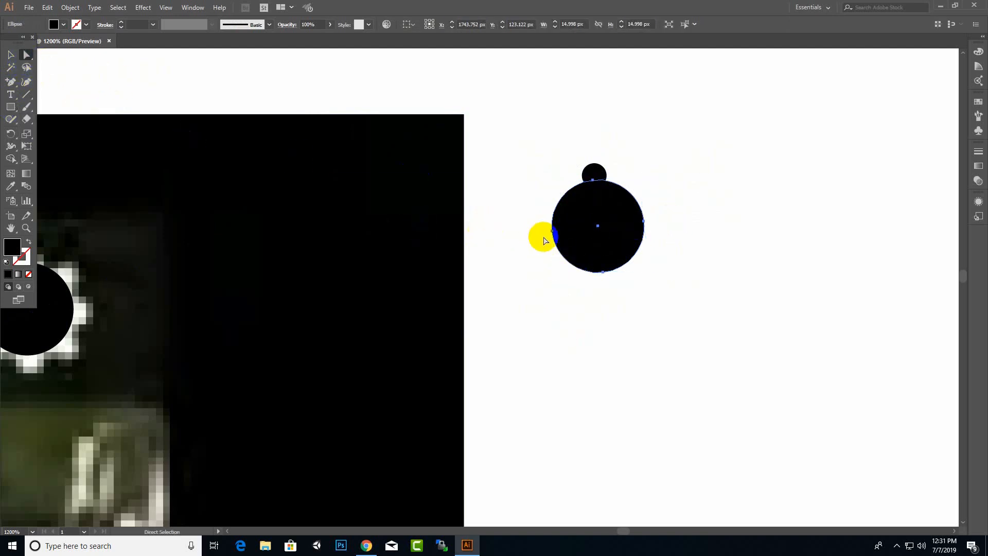
click(604, 271)
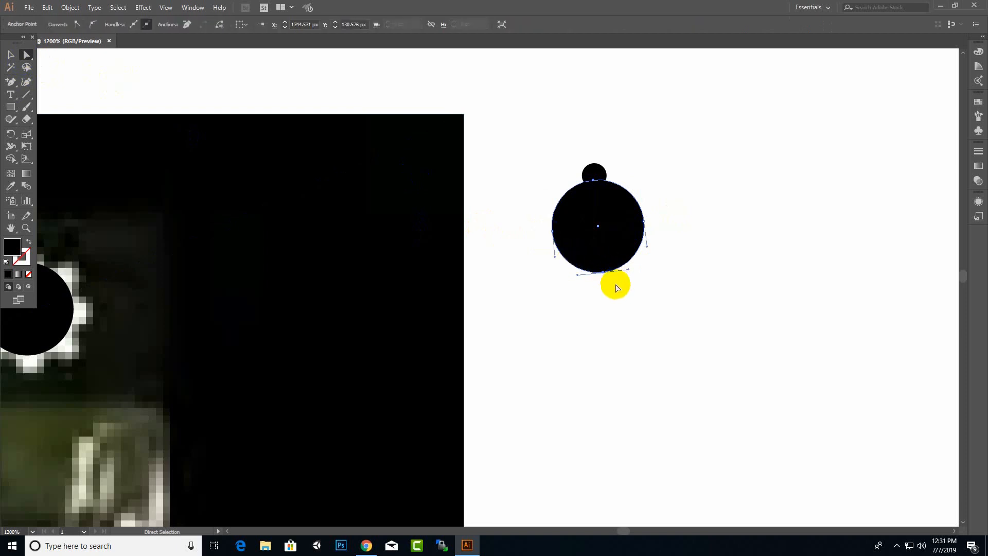
key(Delete)
click(11, 55)
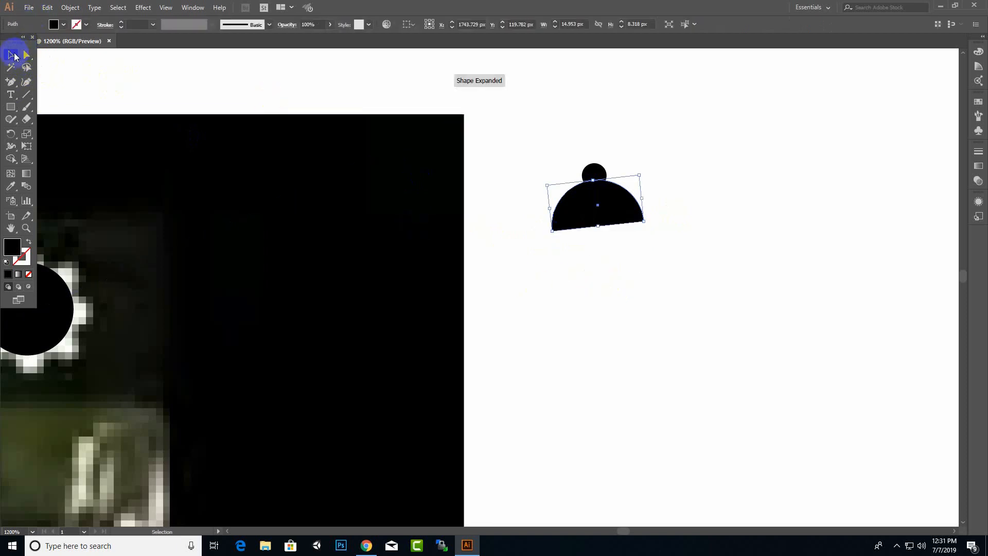
- Group the half circle with the small circle on its top edge
drag(732, 111, 534, 298)
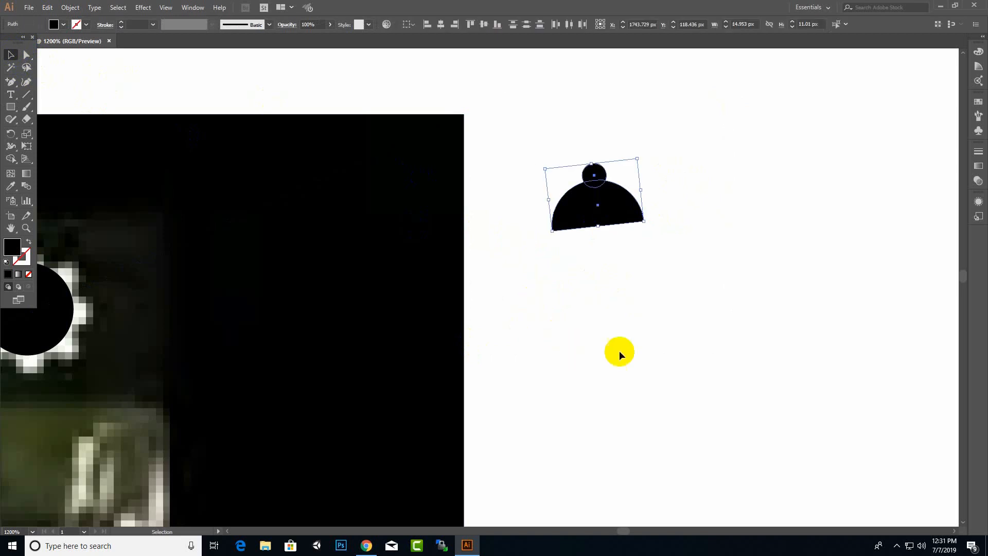
right_click(616, 211)
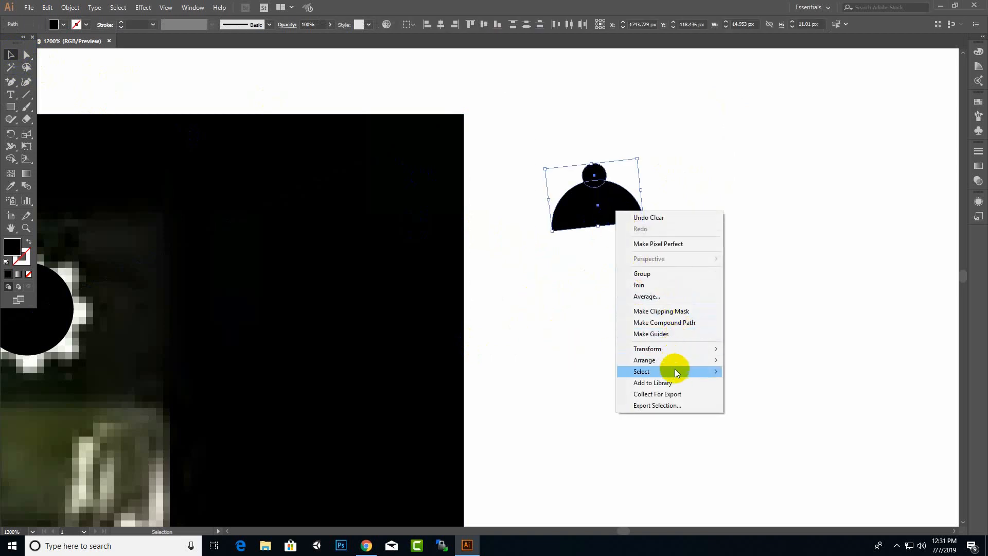
click(674, 274)
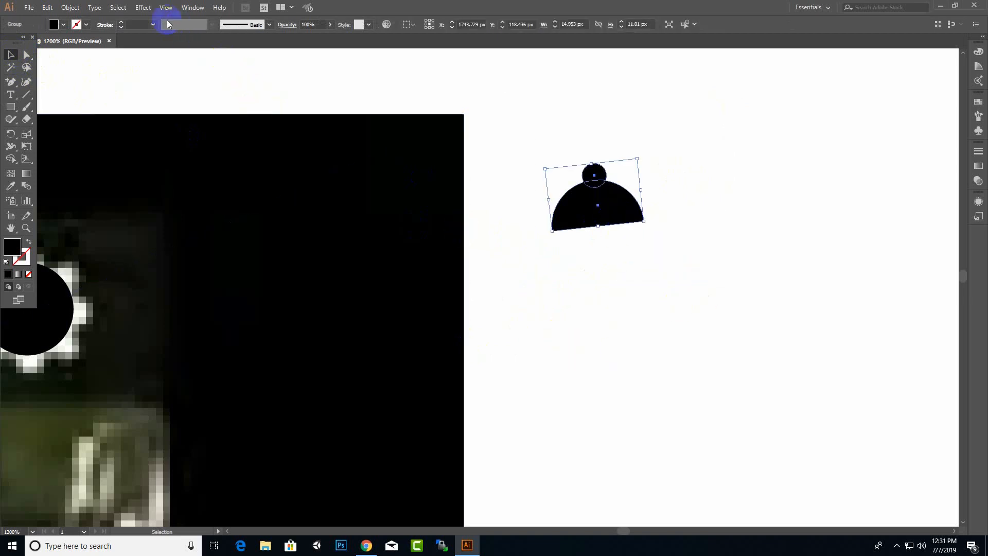
- Start a Transform effect on the grouped half circle and small circle with a bottom-centre reference point, 14 copies and the preview enabled
click(138, 8)
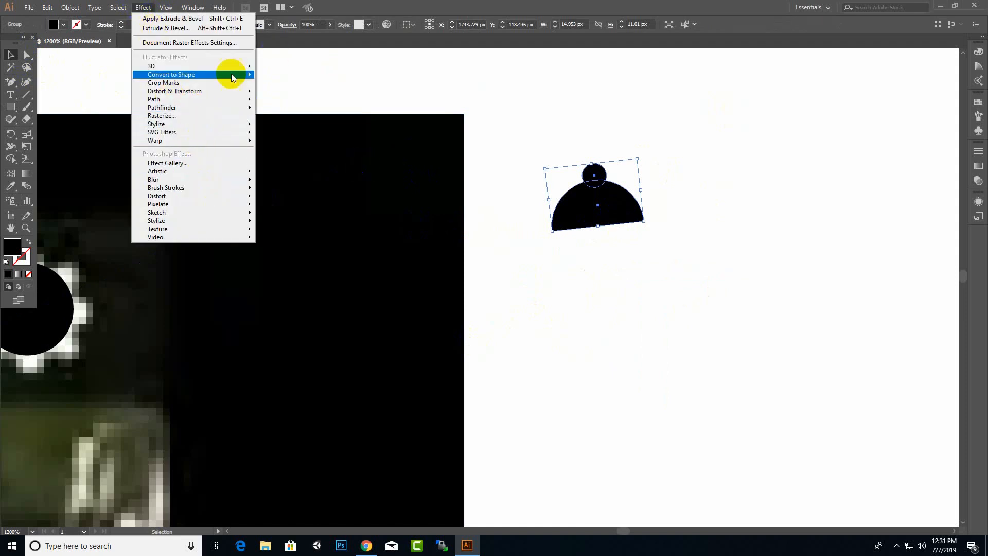
mouse_move(212, 94)
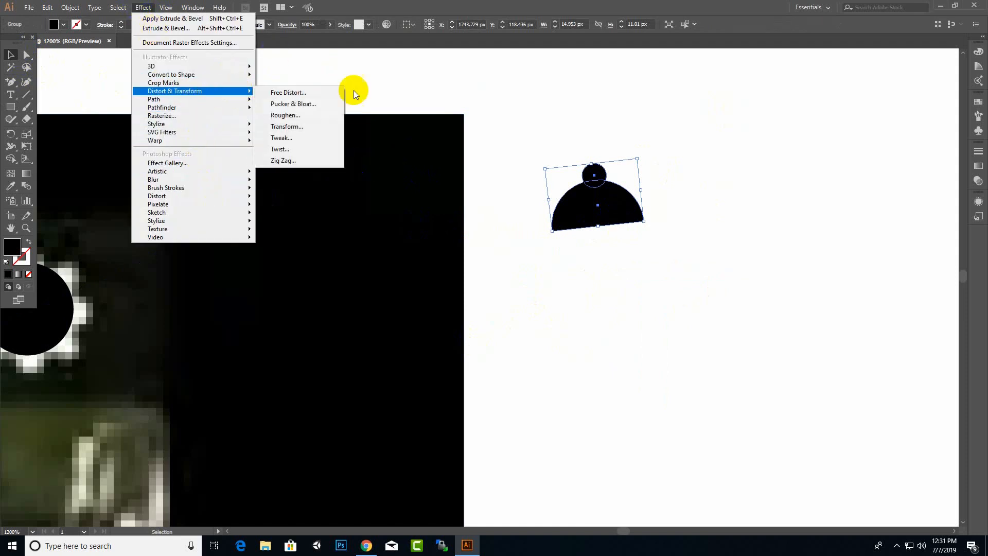
click(313, 128)
drag(464, 117, 418, 116)
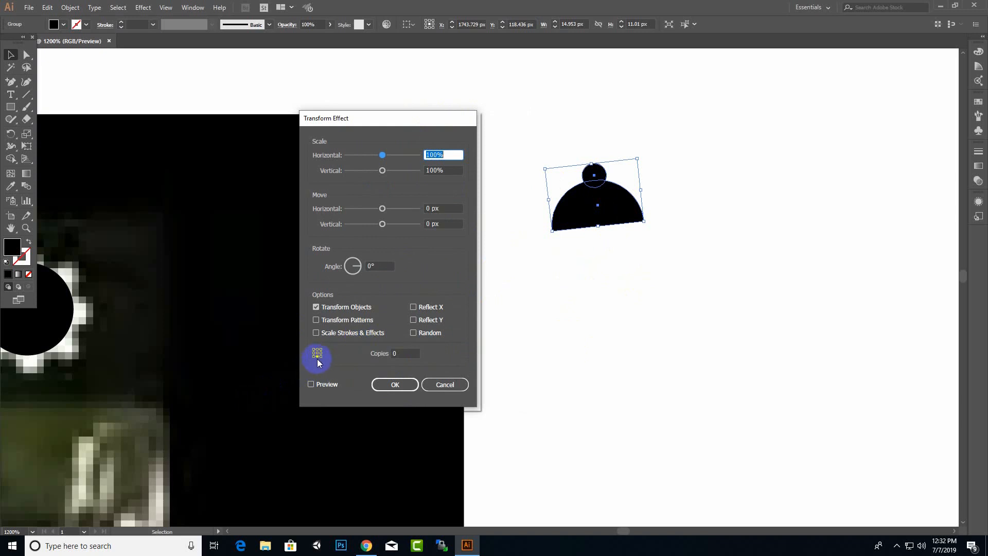
click(411, 353)
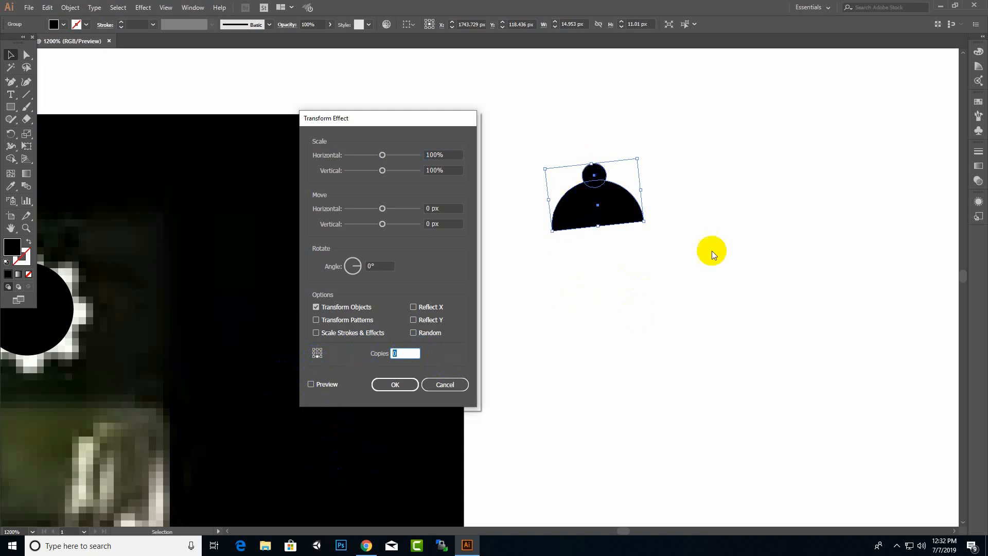
text(14)
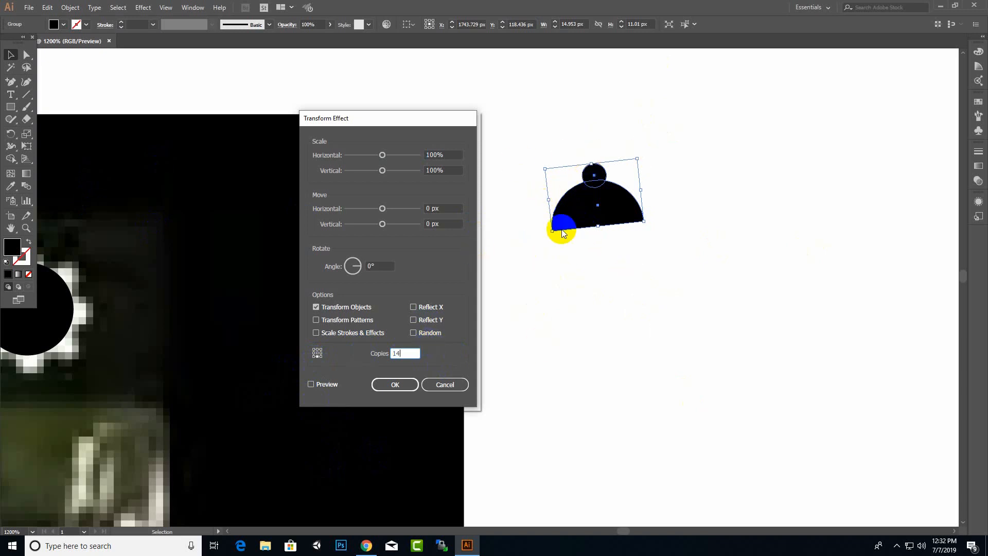
click(410, 354)
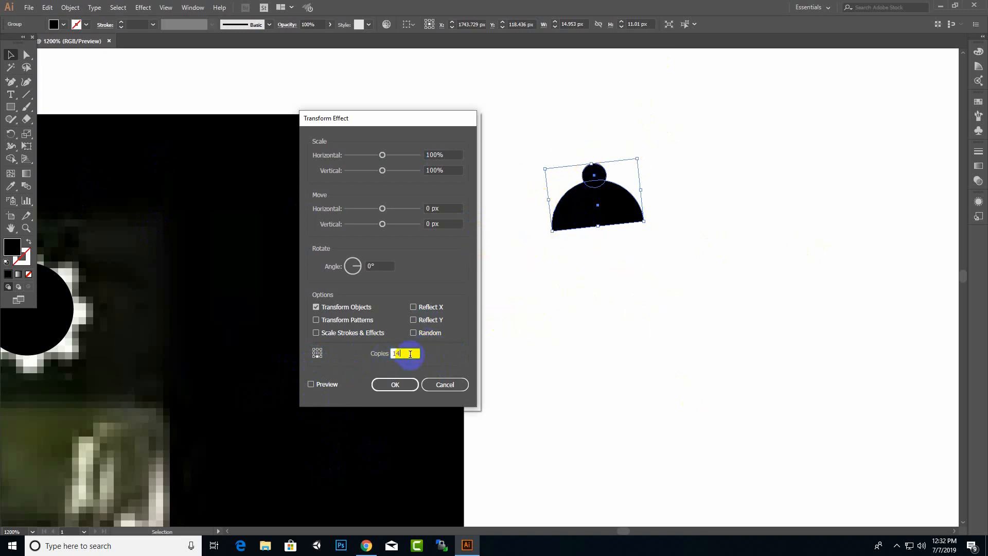
click(312, 385)
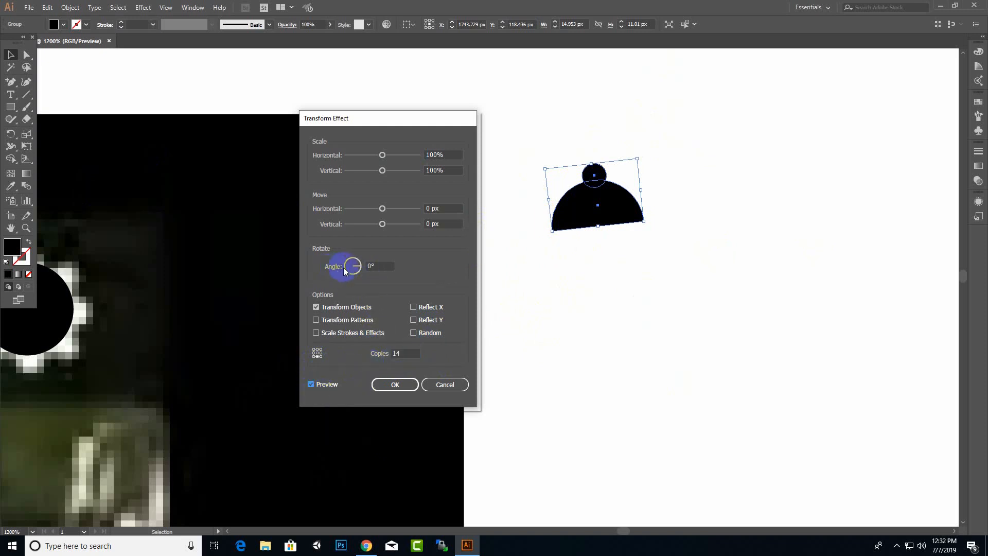
- Set the Transform effect's rotation angle to 360/14 degrees and apply the effect to the group
drag(391, 267, 355, 267)
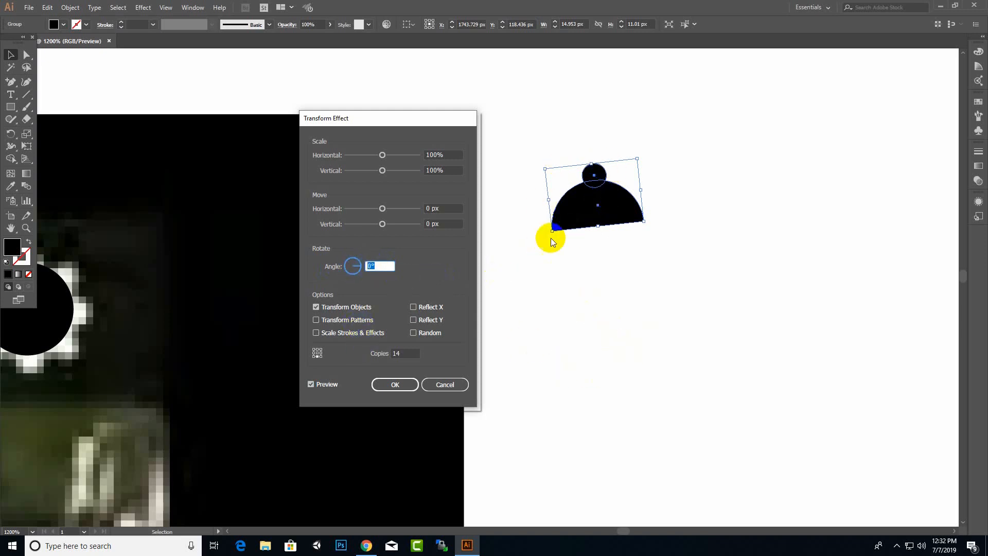
click(566, 205)
text(360)
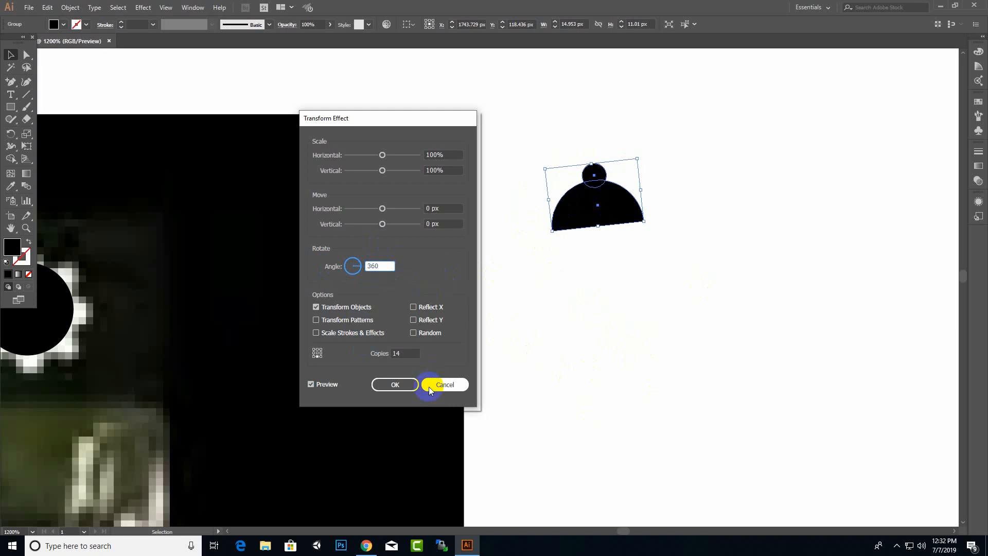
text(/14)
click(380, 263)
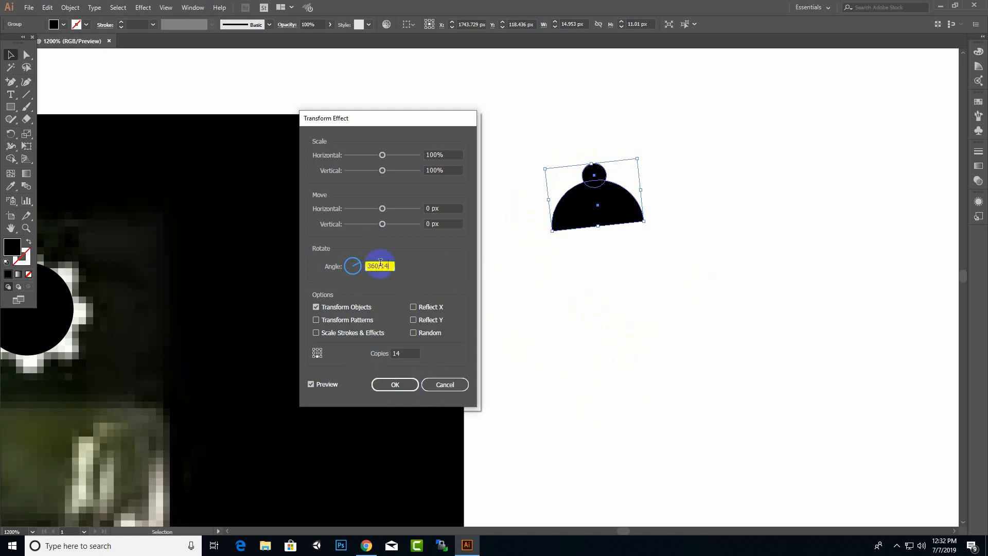
key(Tab)
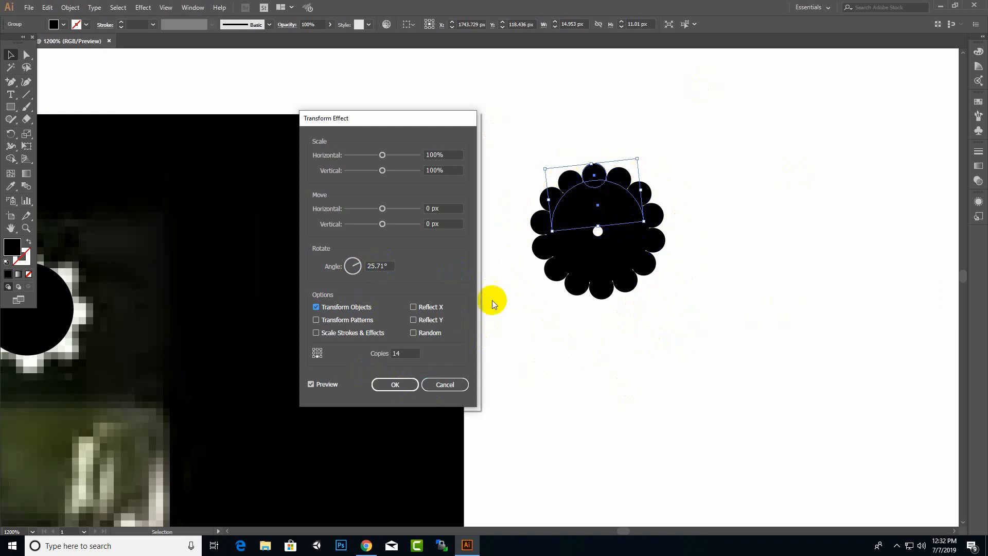
click(395, 384)
- Try deleting the whole scalloped shape and undo the deletion
click(666, 332)
click(583, 257)
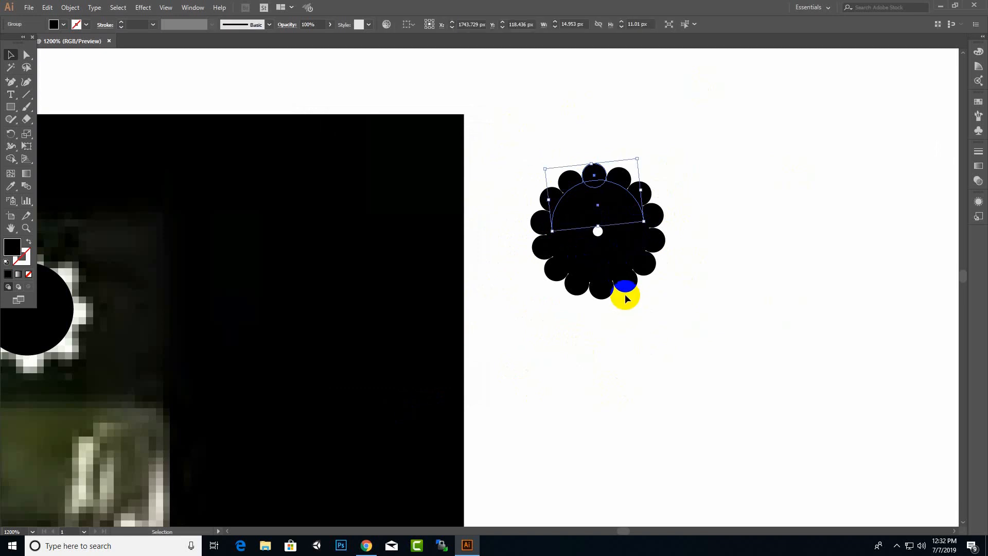
key(Delete)
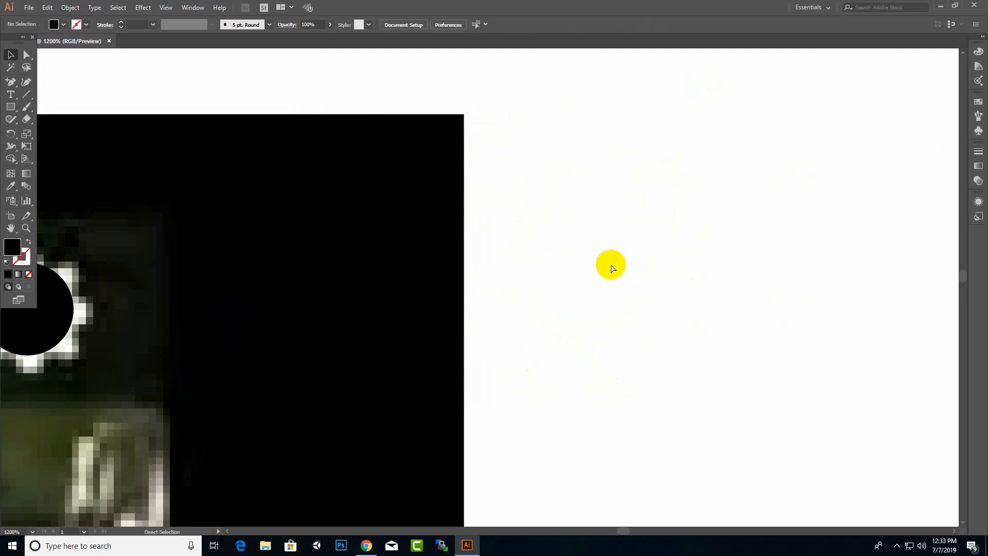
key(ctrl+z)
- Try to ungroup the scalloped shape and undo the ungrouping
drag(729, 118, 494, 350)
right_click(597, 255)
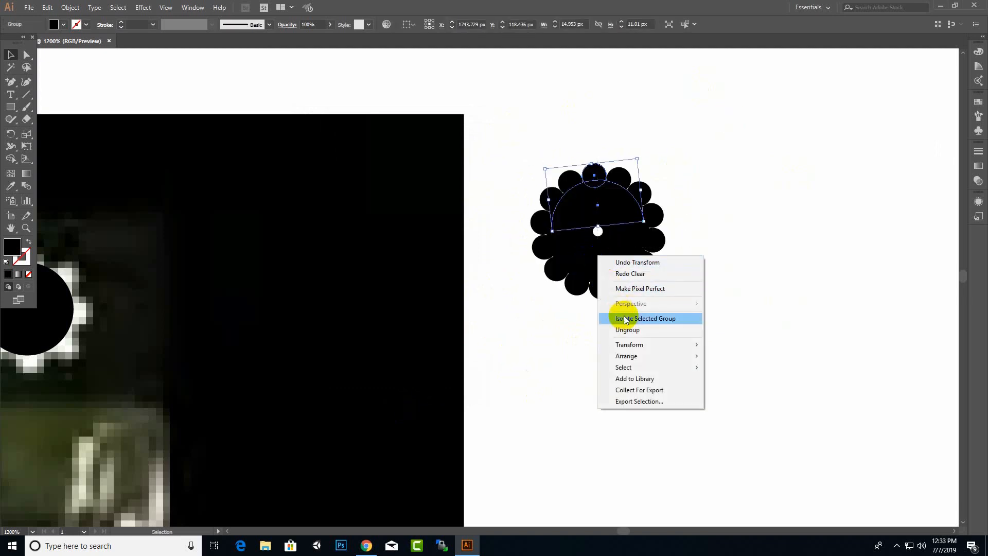
click(627, 328)
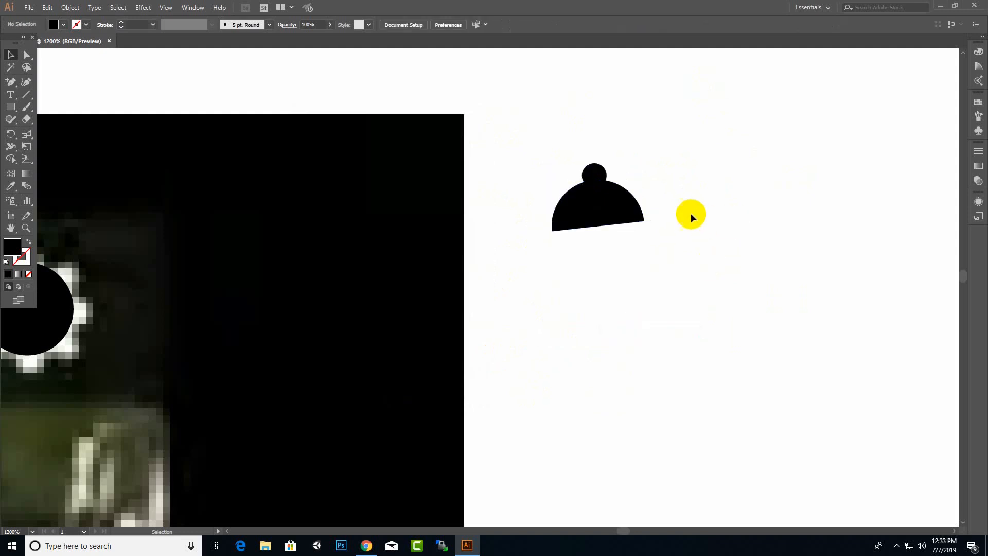
key(ctrl+z)
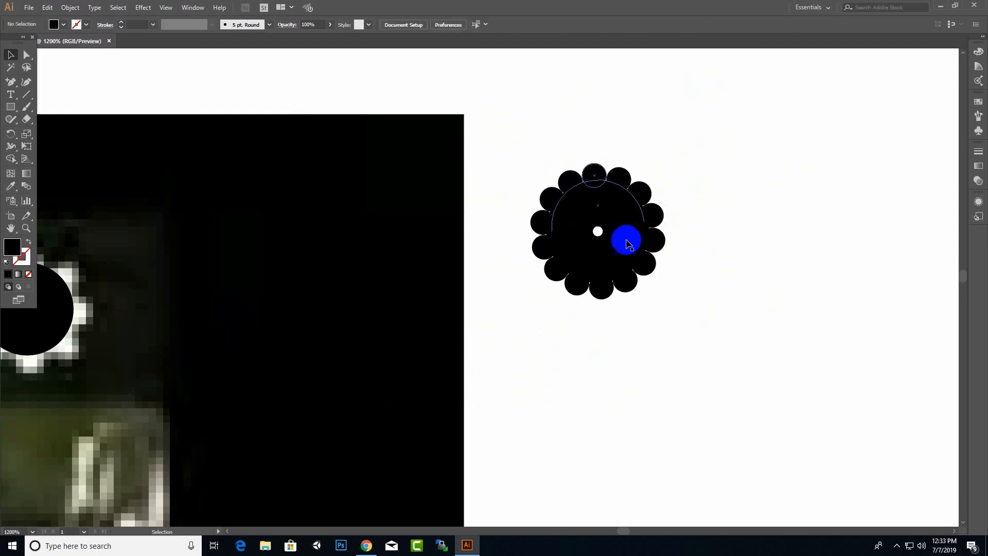
- Move the scalloped shape over the settings gear in the reference image
click(618, 240)
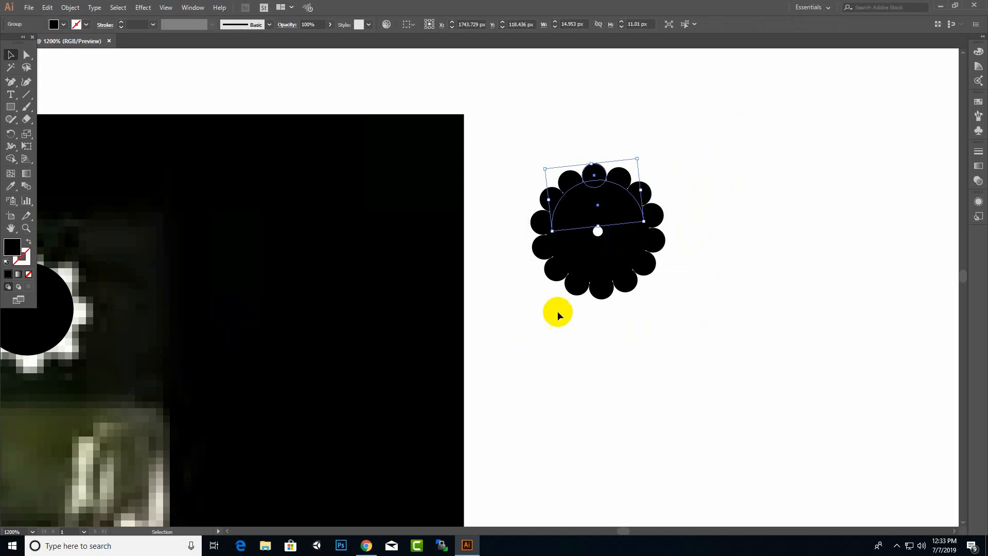
drag(707, 367, 470, 106)
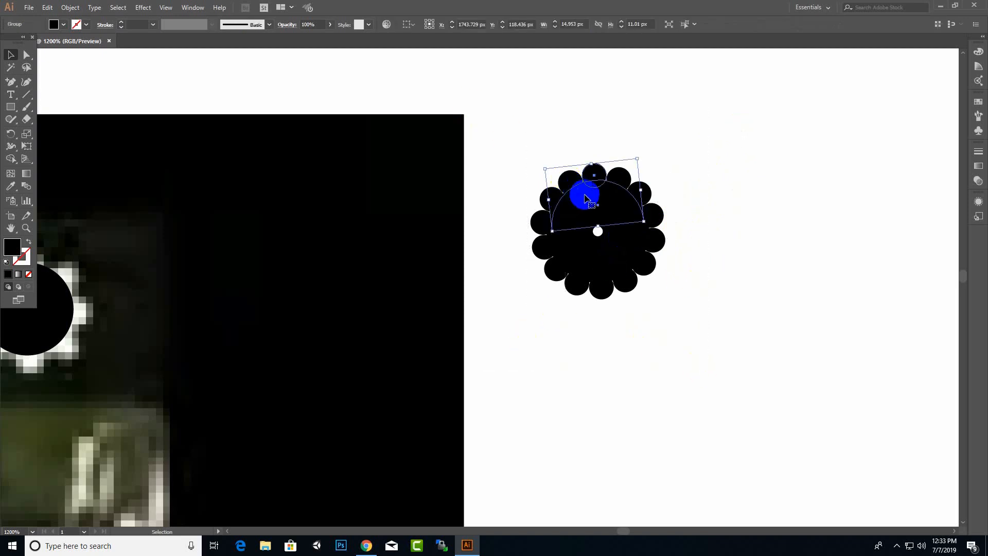
drag(584, 194, 324, 204)
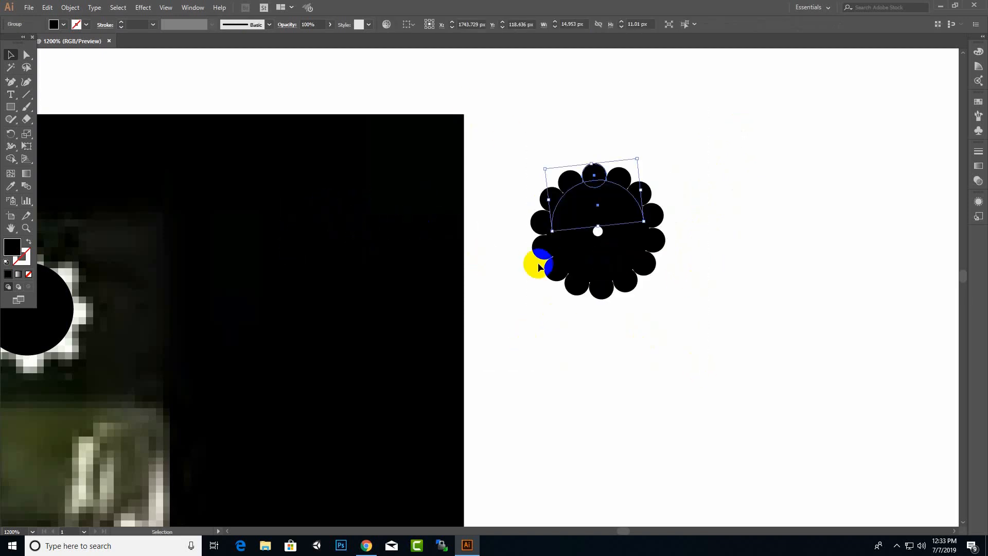
drag(566, 253, 10, 338)
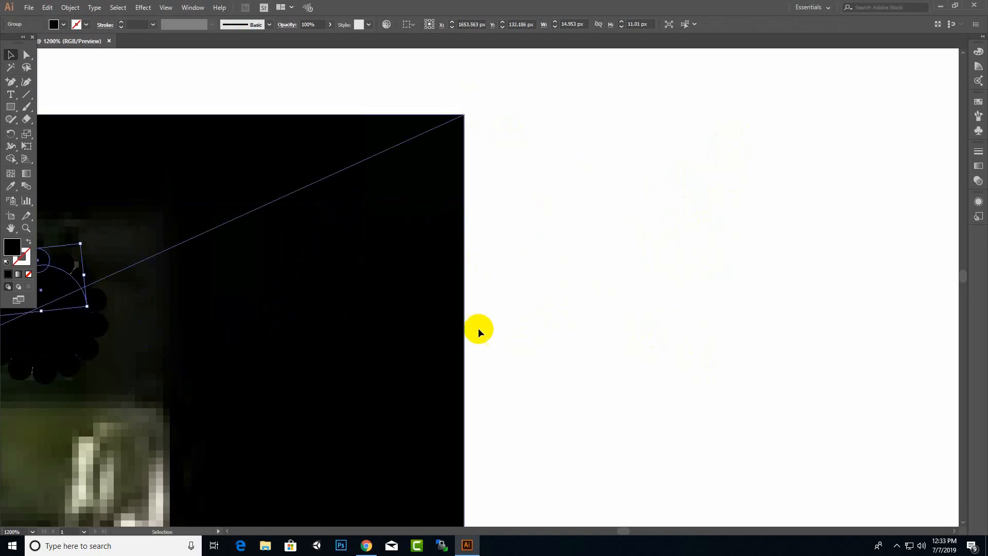
- Fill the scalloped shape with white, FFFFFF
scroll(690, 302, down, 2)
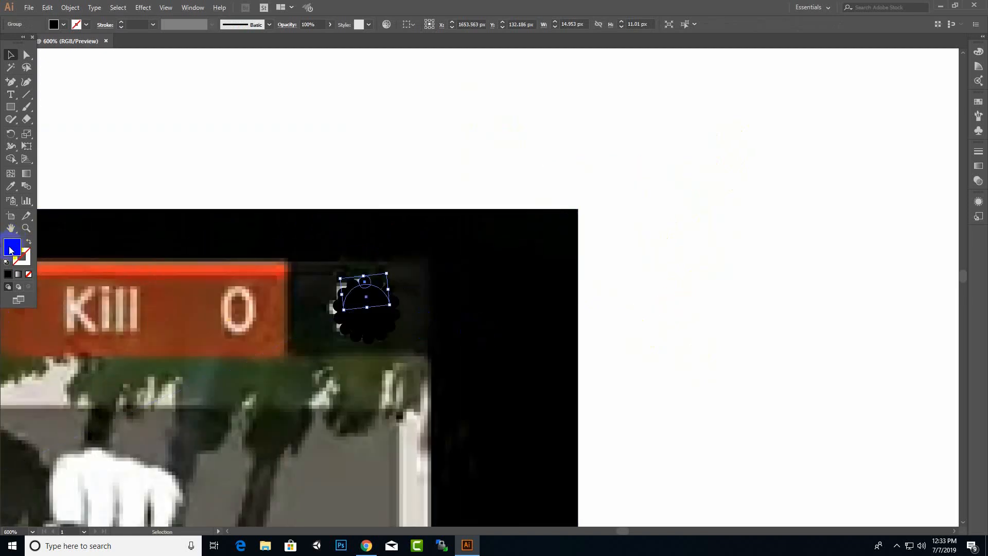
double_click(9, 250)
drag(404, 183, 377, 158)
click(641, 171)
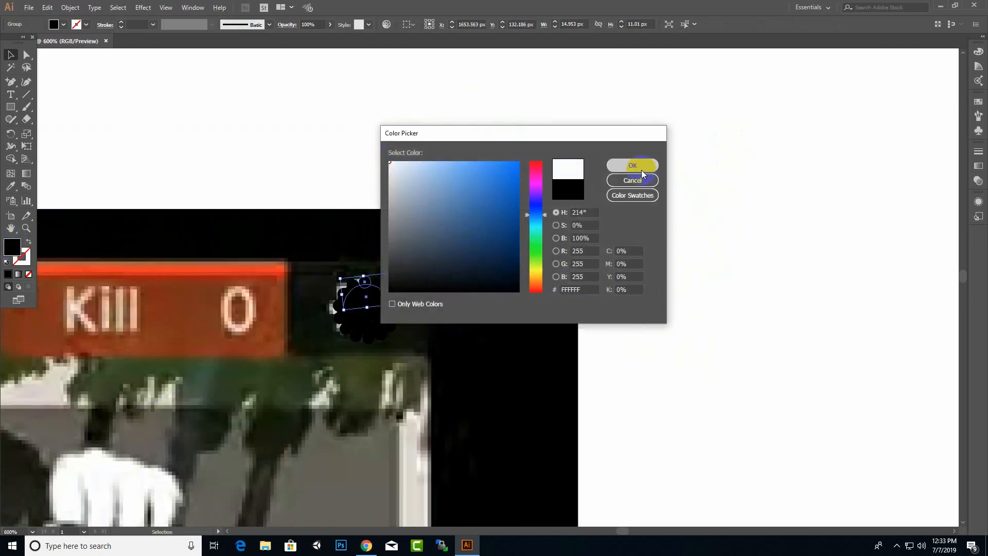
- Move the scalloped shape onto the white area beside the reference image, and shift the large black circle off the reference gear's centre
scroll(375, 331, up, 2)
drag(380, 326, 900, 279)
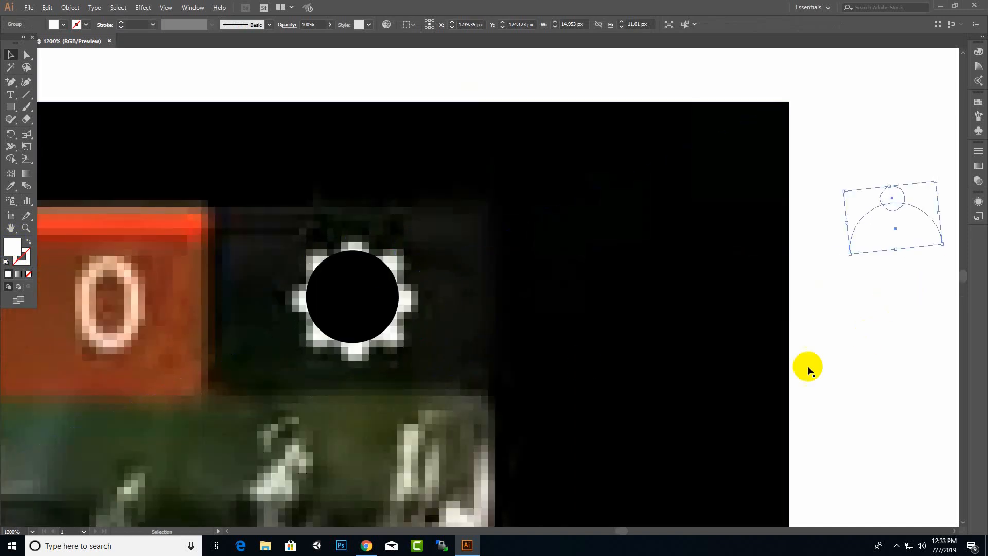
drag(344, 324, 427, 327)
- Select only the scalloped shape beside the reference image and fill it with a grey swatch
scroll(562, 337, down, 4)
drag(807, 283, 631, 444)
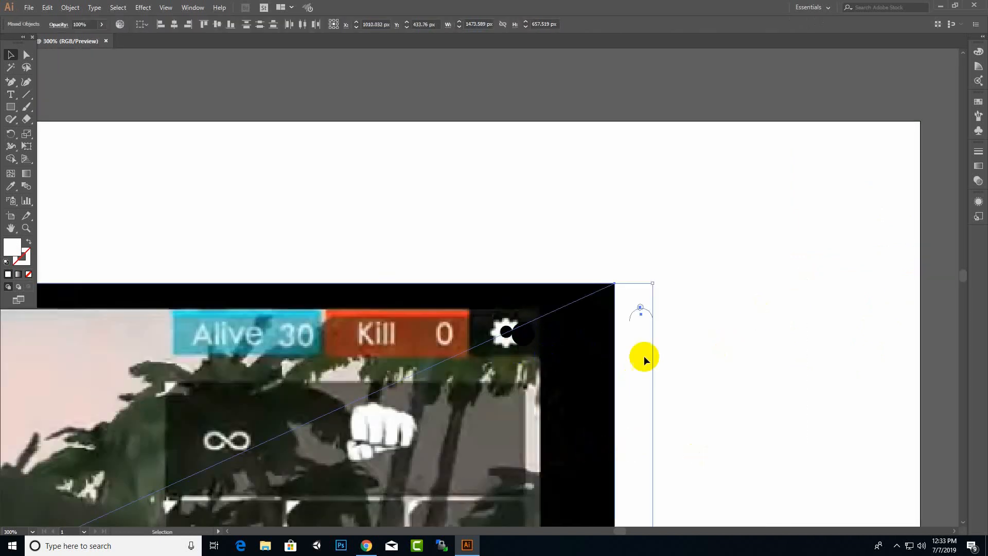
drag(791, 274, 632, 425)
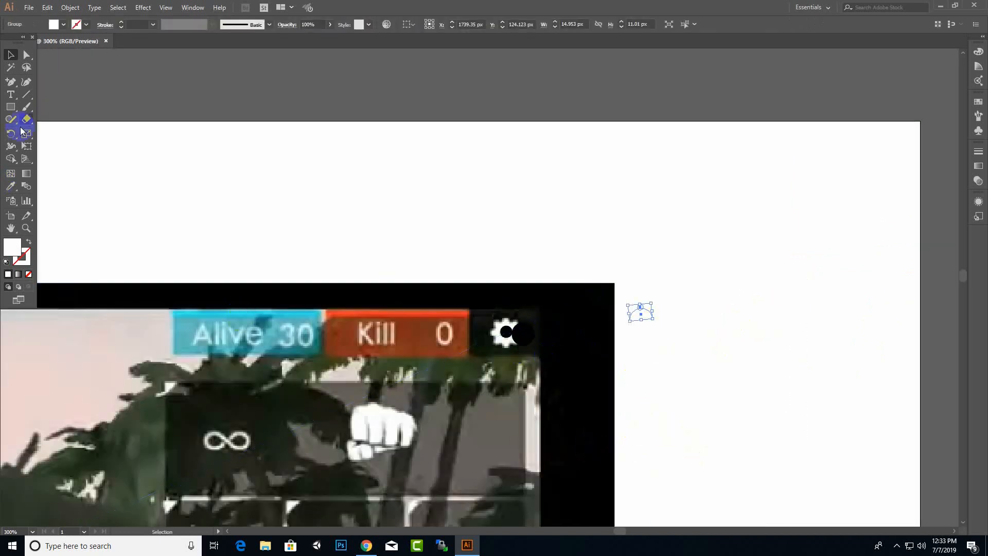
click(59, 27)
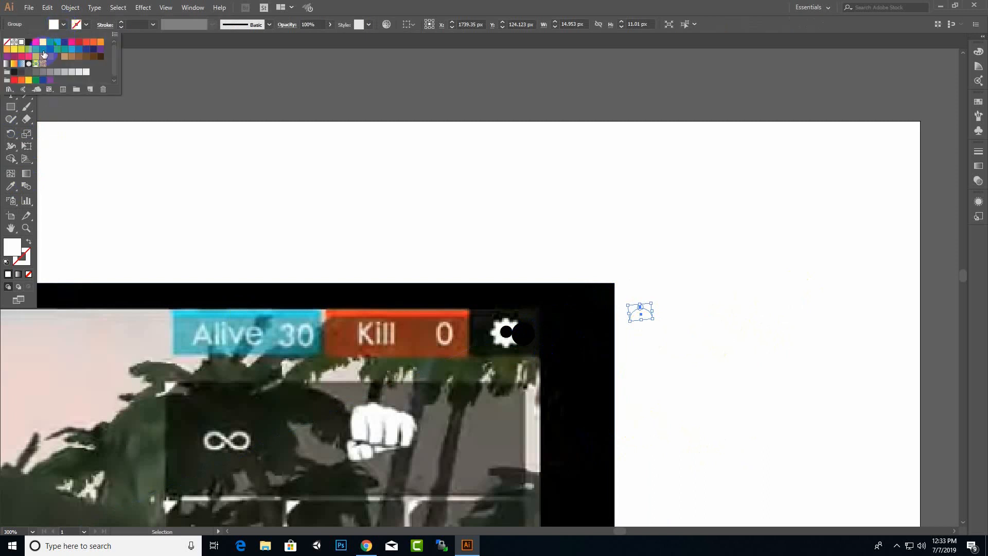
click(54, 79)
click(790, 267)
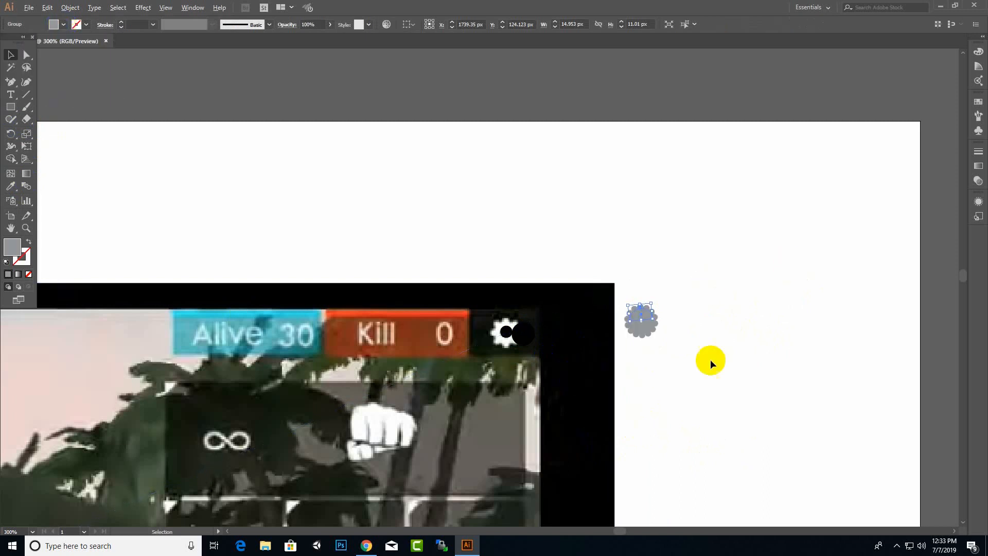
- Move the small black circle from the reference gear's centre to the centre of the grey scalloped shape
scroll(709, 359, up, 1)
click(440, 320)
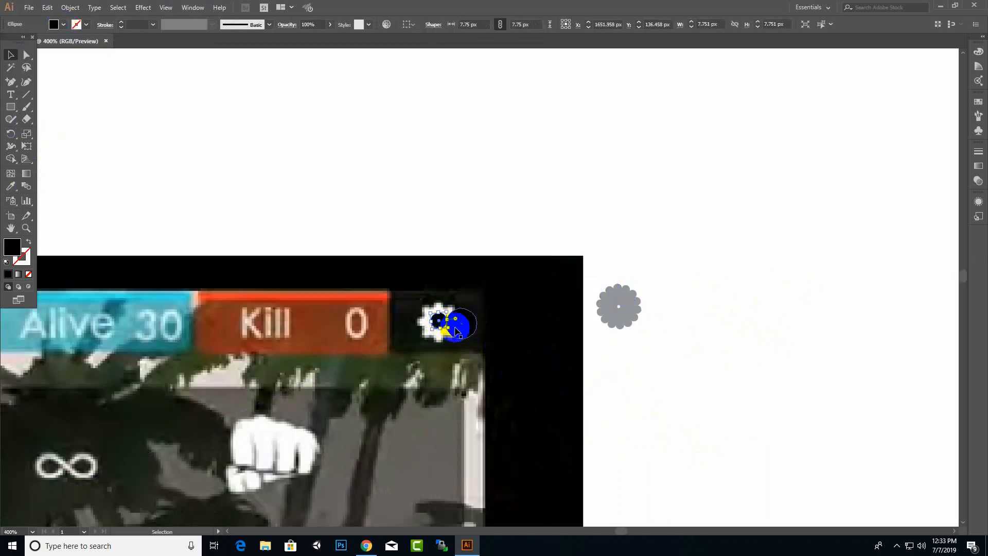
scroll(655, 335, up, 1)
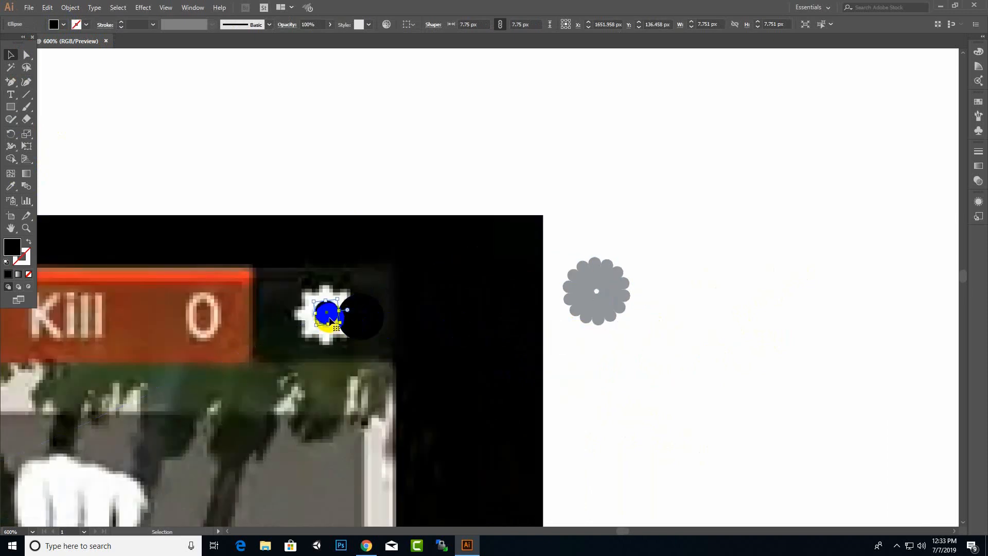
drag(330, 322, 599, 296)
click(755, 301)
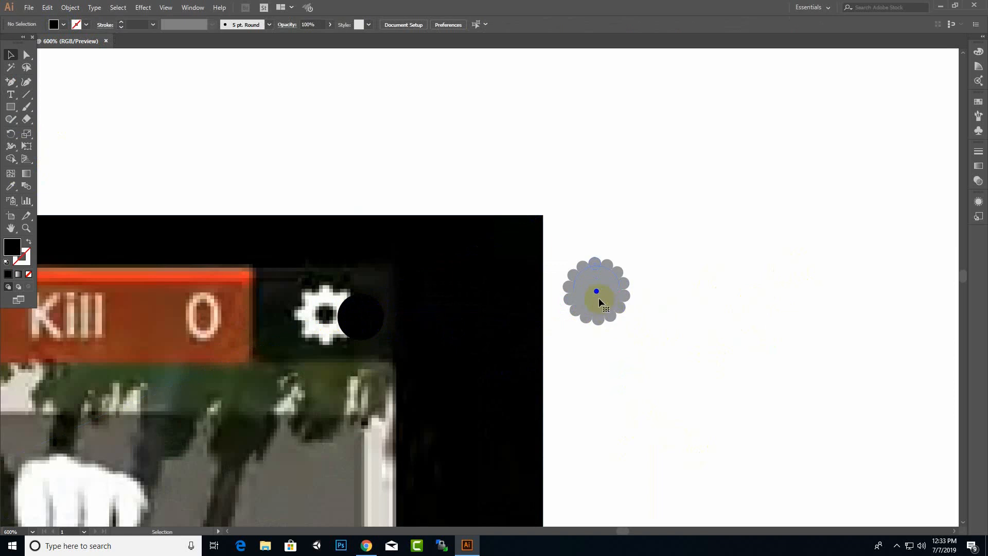
- Send the grey scalloped shape behind the small black circle
click(622, 308)
right_click(608, 309)
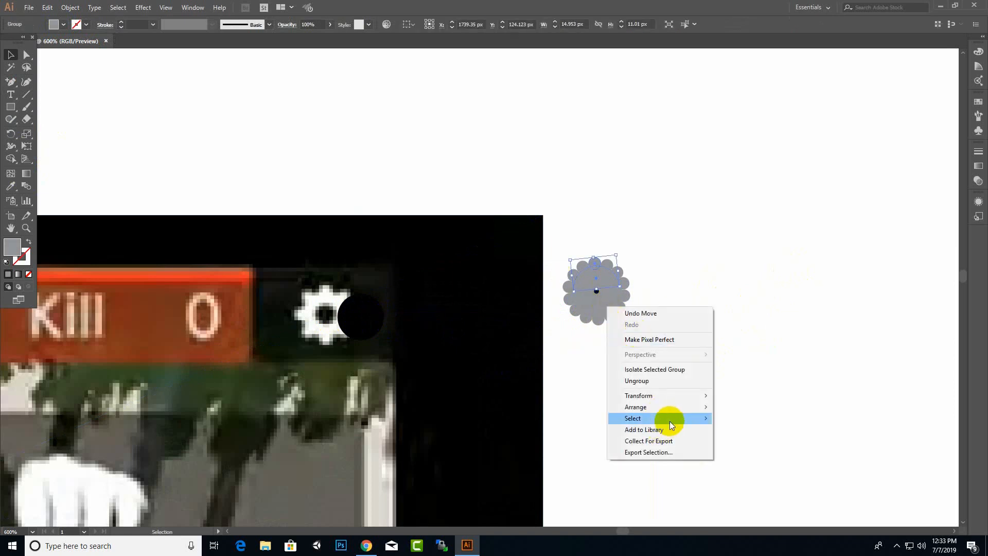
mouse_move(675, 400)
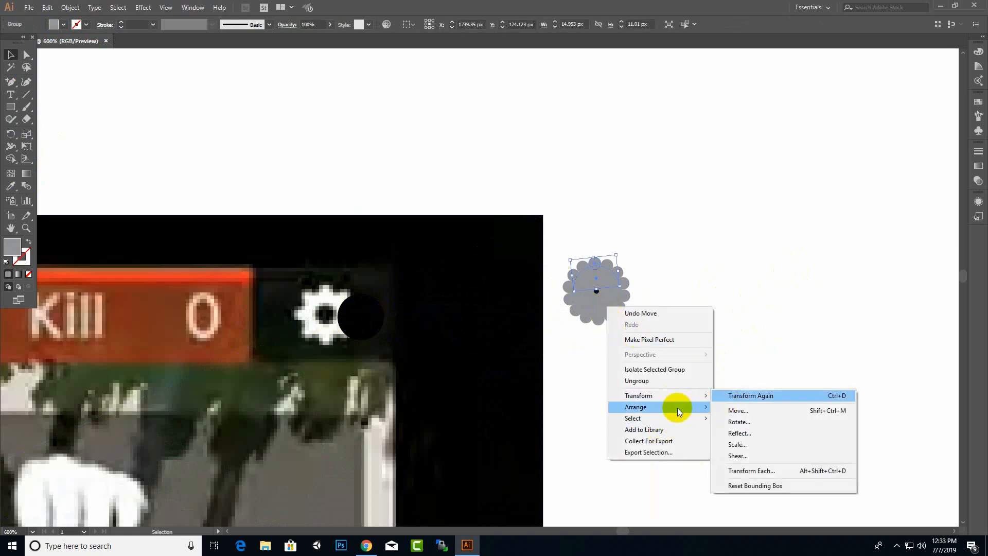
click(736, 441)
click(592, 304)
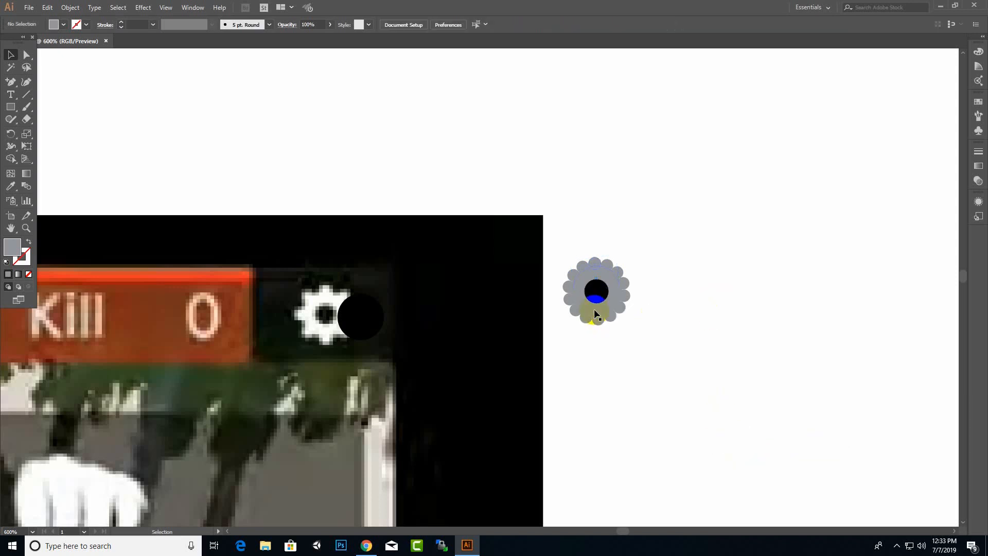
- Delete the large black circle overlapping the reference gear
click(354, 323)
key(Delete)
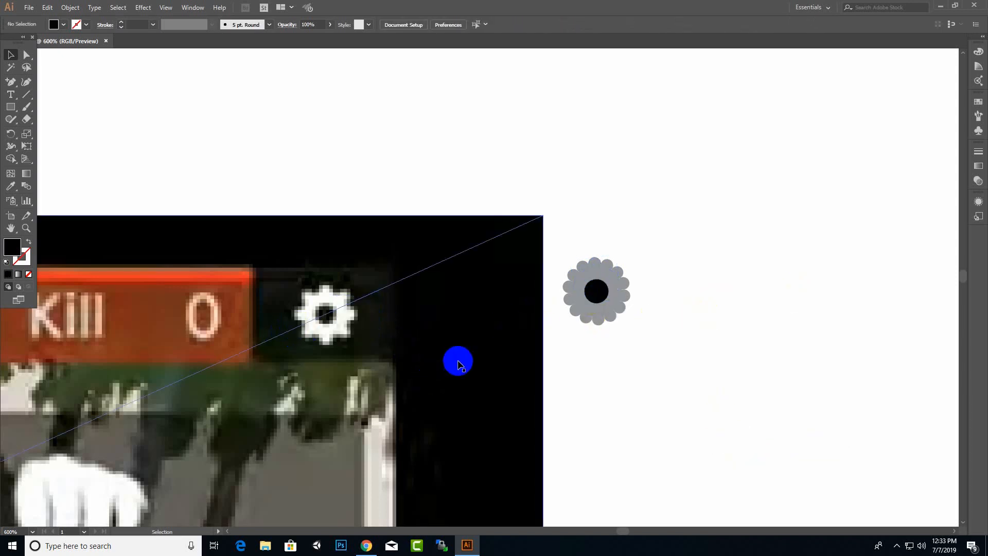
- Shrink the grey scalloped shape together with its black centre circle to about 9.8 px wide and move both onto the reference gear
drag(688, 216, 564, 334)
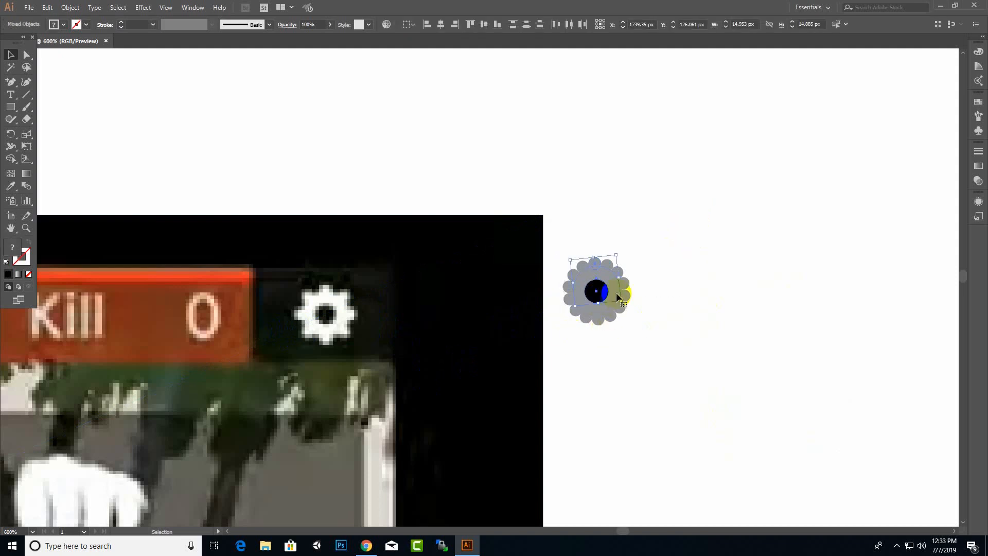
drag(618, 297, 608, 269)
drag(611, 298, 425, 323)
key(ctrl+z)
- Send the reference screenshot image to the back, behind the gear shapes
right_click(427, 346)
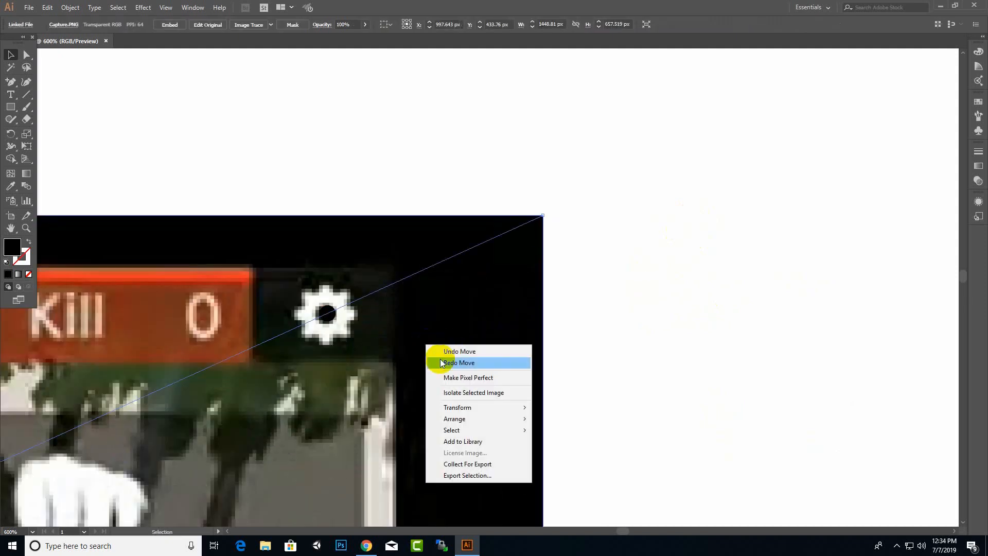
mouse_move(496, 419)
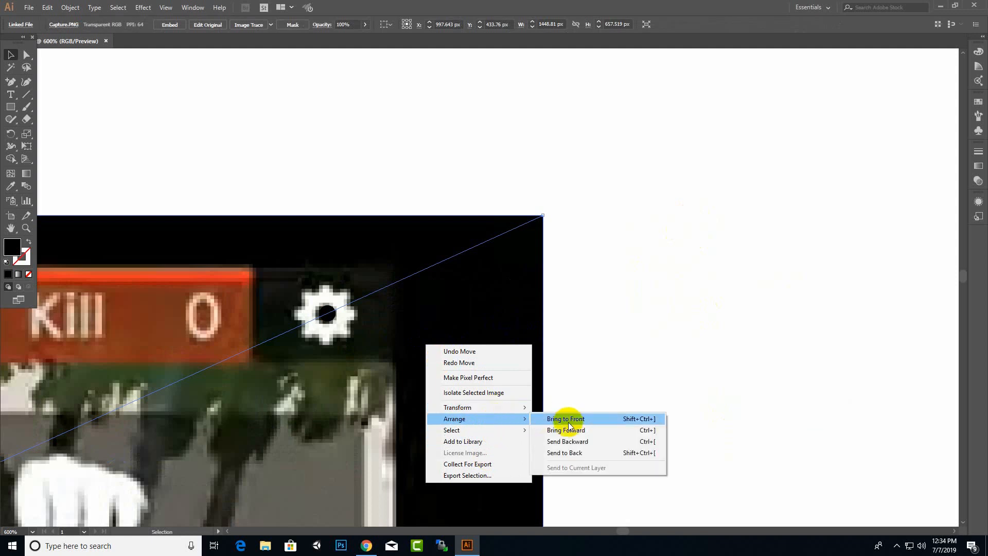
click(569, 452)
click(584, 375)
- Move the grey gear with its centre circle onto the black strip beside the reference gear and enlarge it to about 15.3 px wide
click(337, 329)
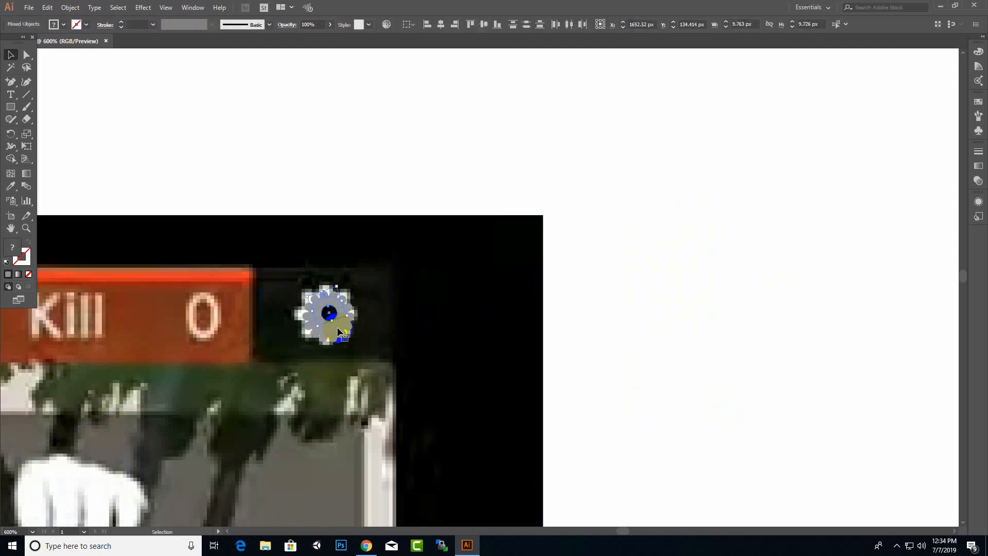
shift+click(332, 333)
drag(332, 333, 441, 335)
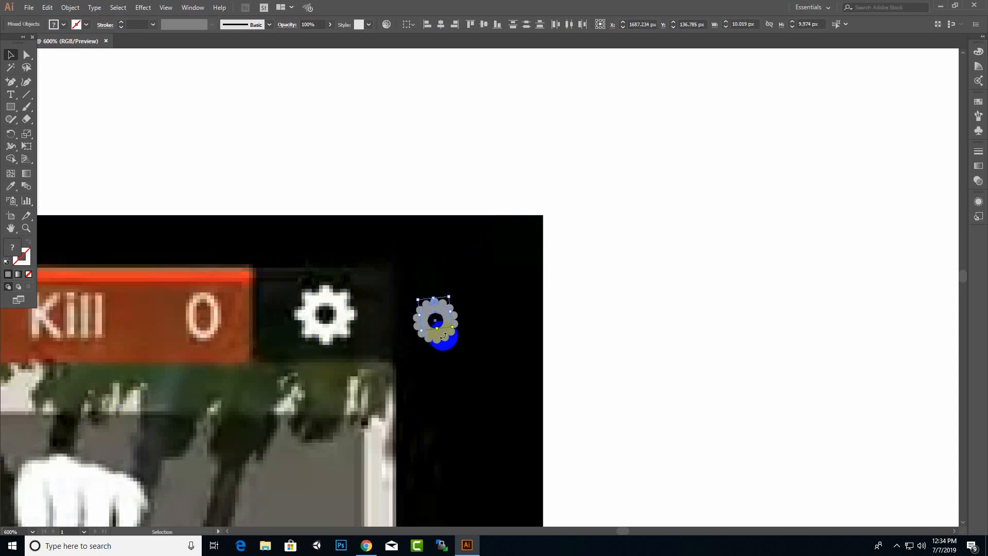
drag(452, 300, 535, 289)
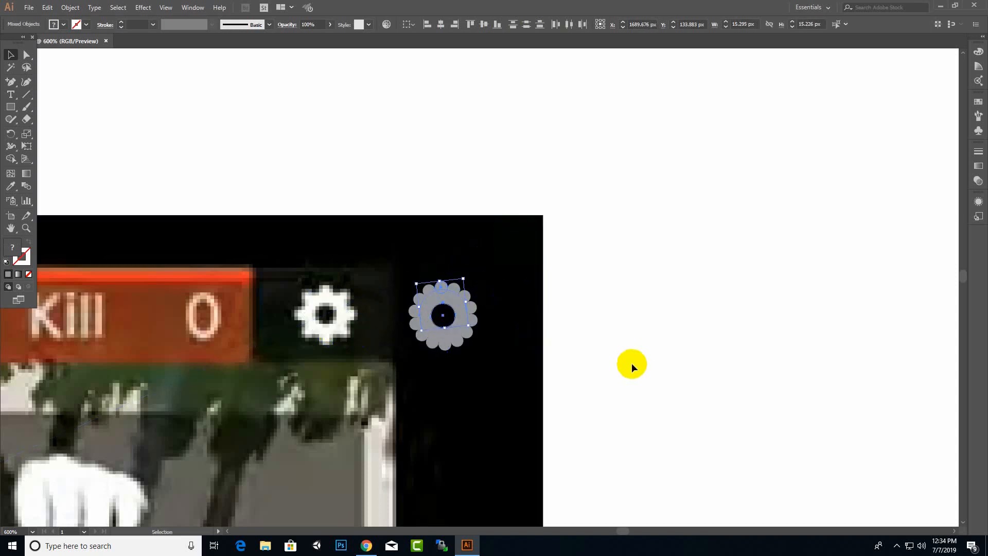
- Fill the grey scalloped gear shape with white, FFFFFF, and deselect it
click(432, 347)
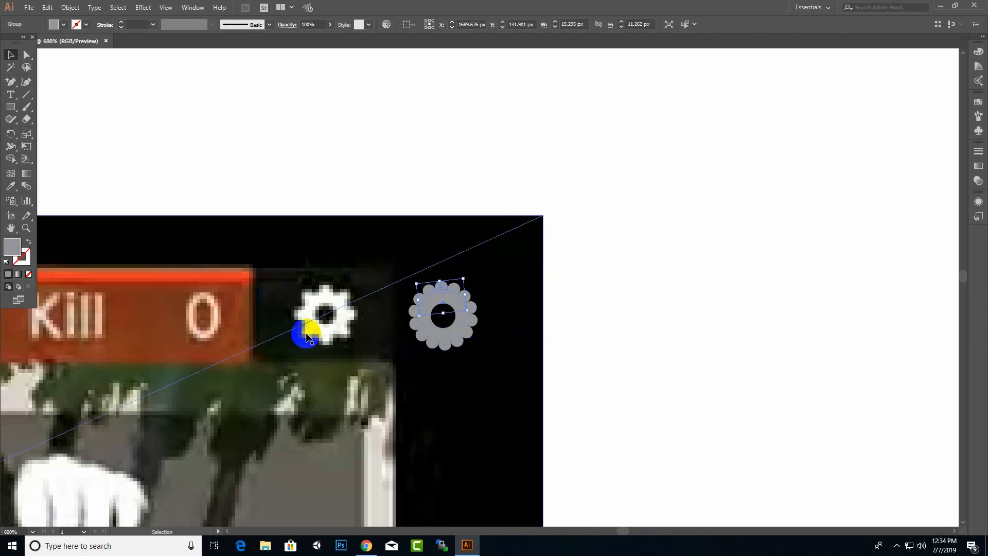
double_click(15, 248)
text(ffffff)
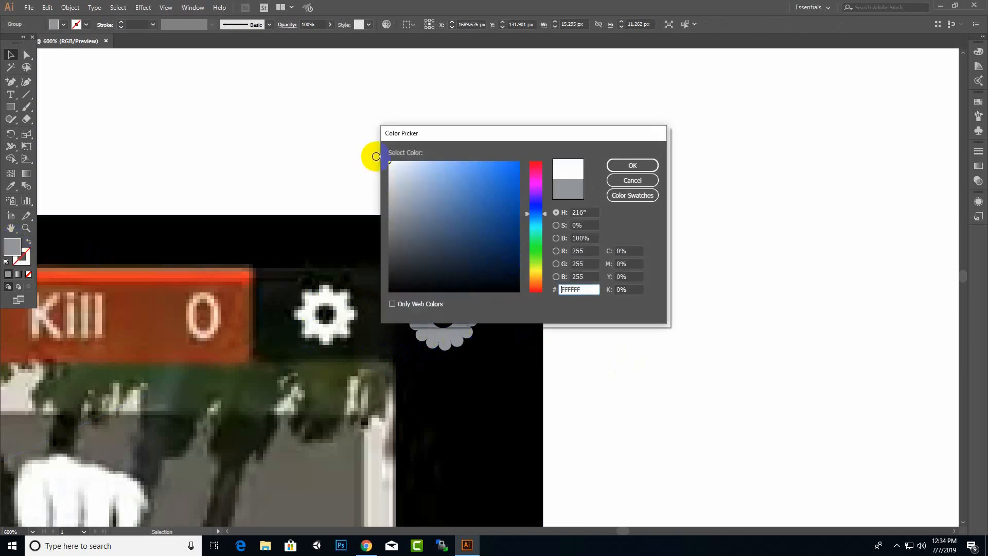
click(633, 163)
click(694, 347)
- Compare the white gear with the reference gear at several zoom levels and inspect the ammo and stance icons near the screenshot's lower edge
scroll(693, 347, down, 2)
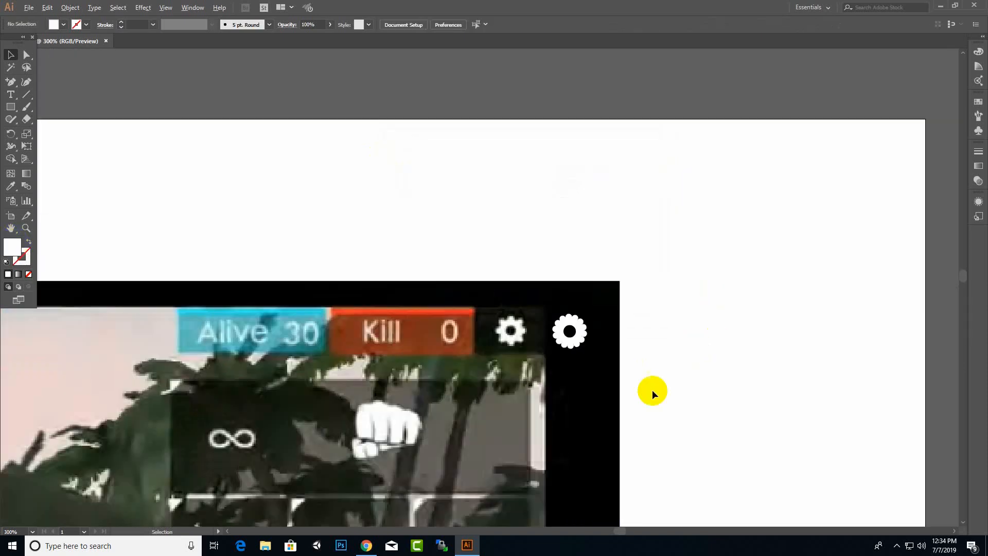
scroll(610, 341, up, 1)
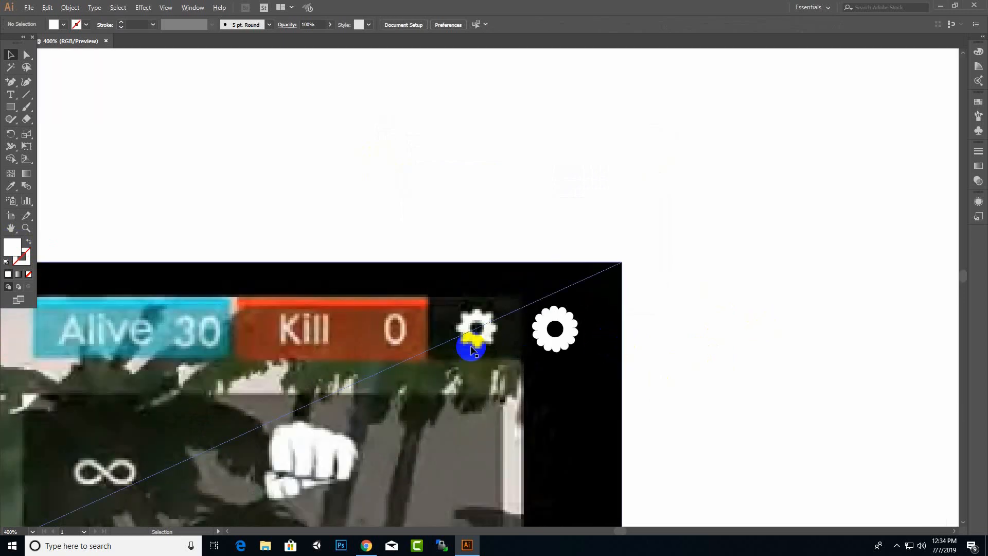
scroll(670, 344, down, 2)
scroll(621, 378, up, 2)
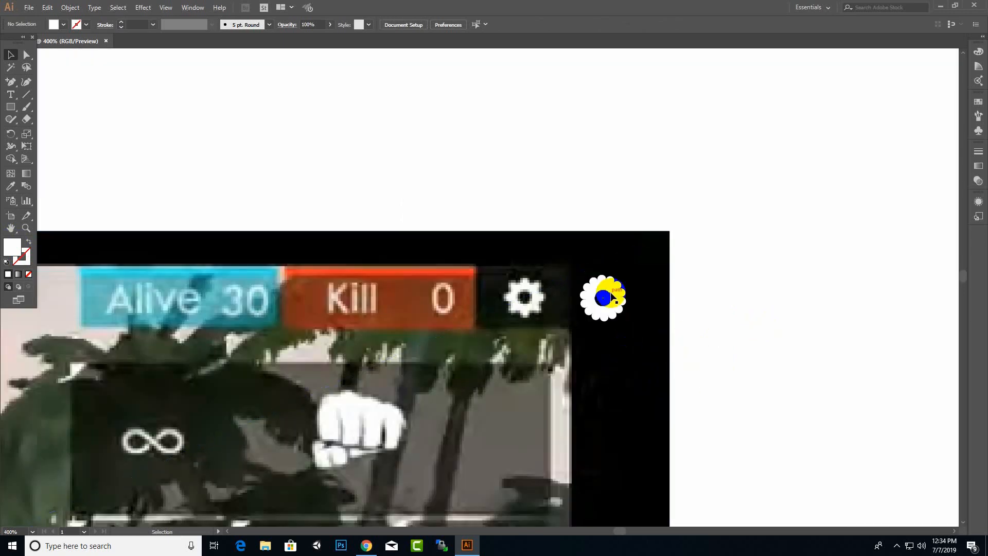
drag(624, 293, 566, 301)
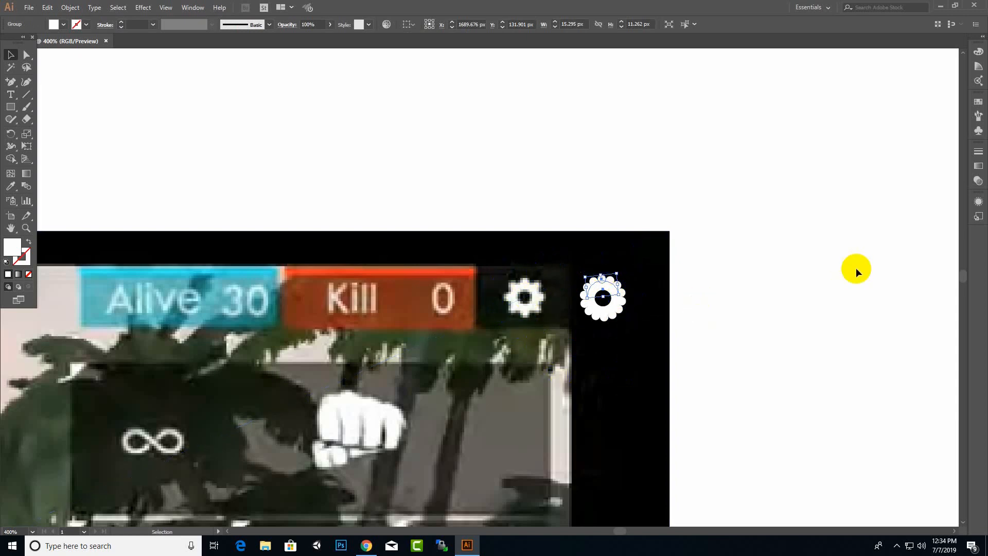
click(856, 268)
scroll(822, 321, down, 2)
scroll(823, 320, down, 1)
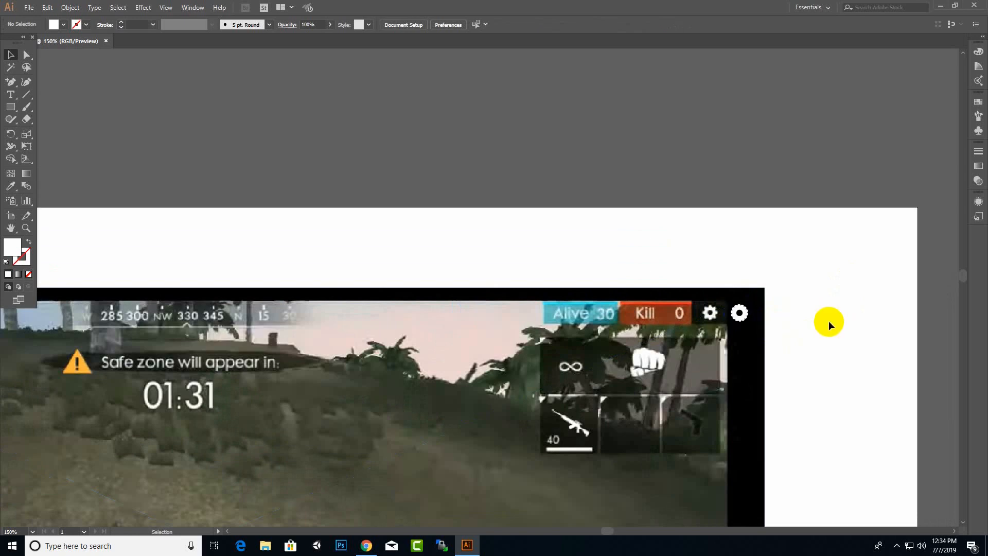
scroll(828, 320, down, 1)
scroll(829, 321, down, 2)
scroll(445, 315, down, 4)
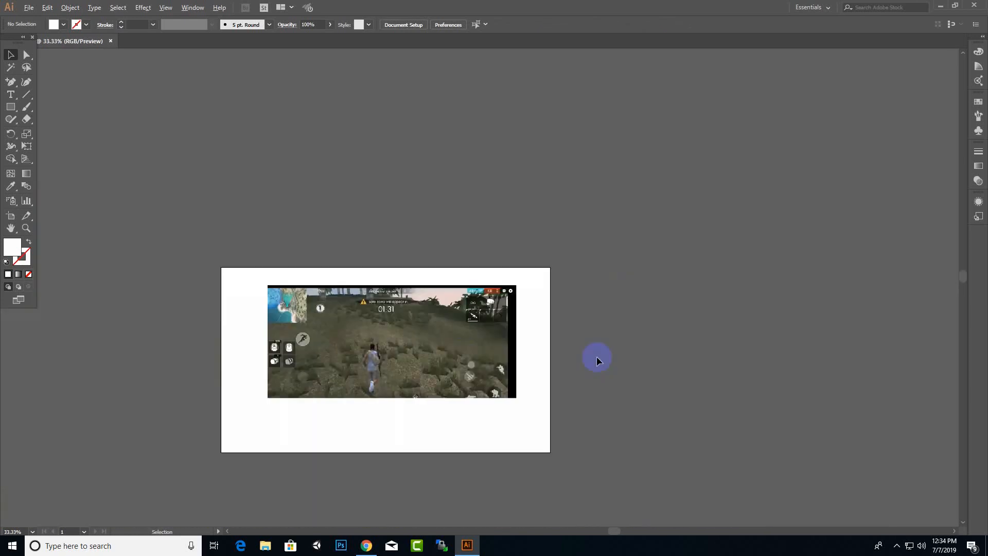
scroll(302, 355, up, 3)
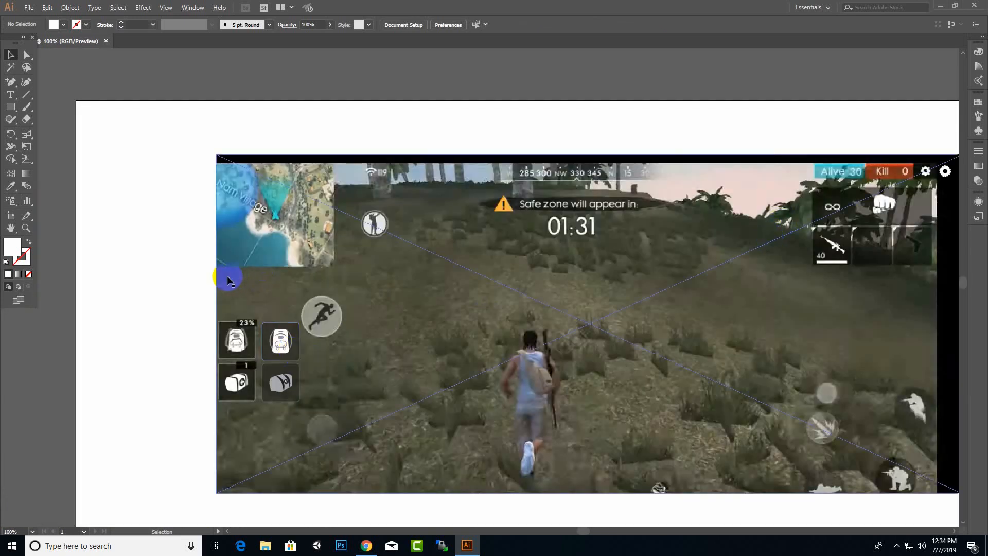
scroll(205, 314, down, 2)
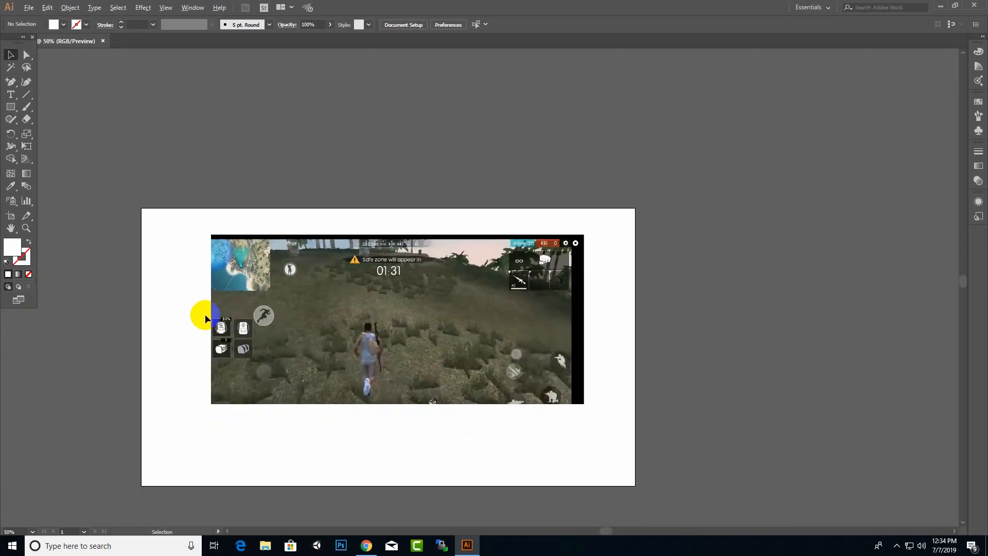
drag(623, 213, 577, 255)
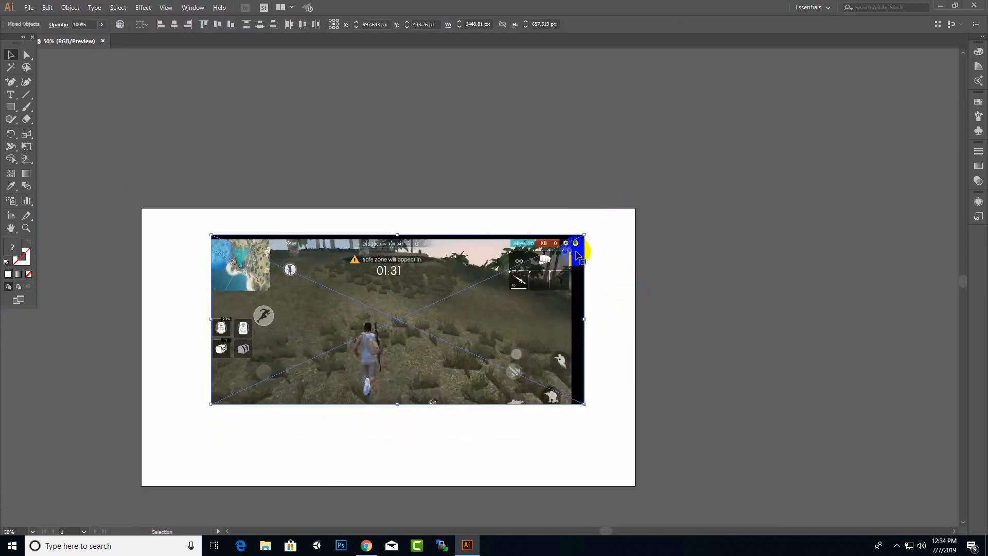
click(590, 249)
scroll(590, 249, up, 2)
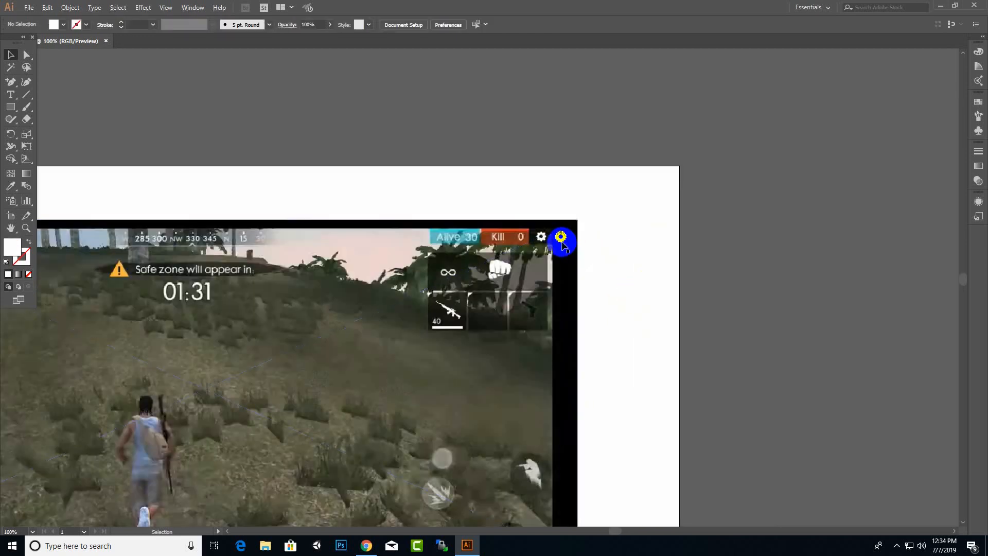
scroll(663, 267, down, 2)
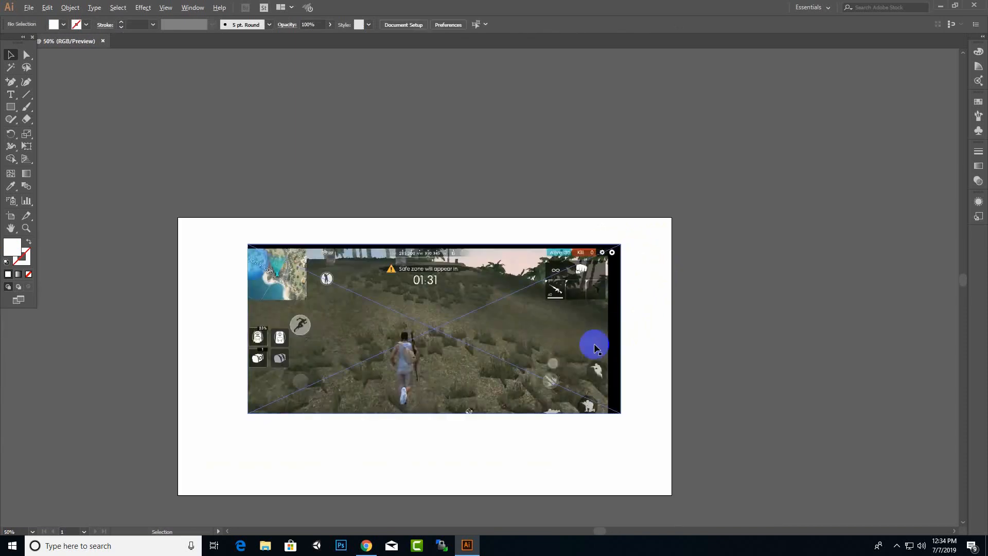
scroll(545, 340, up, 2)
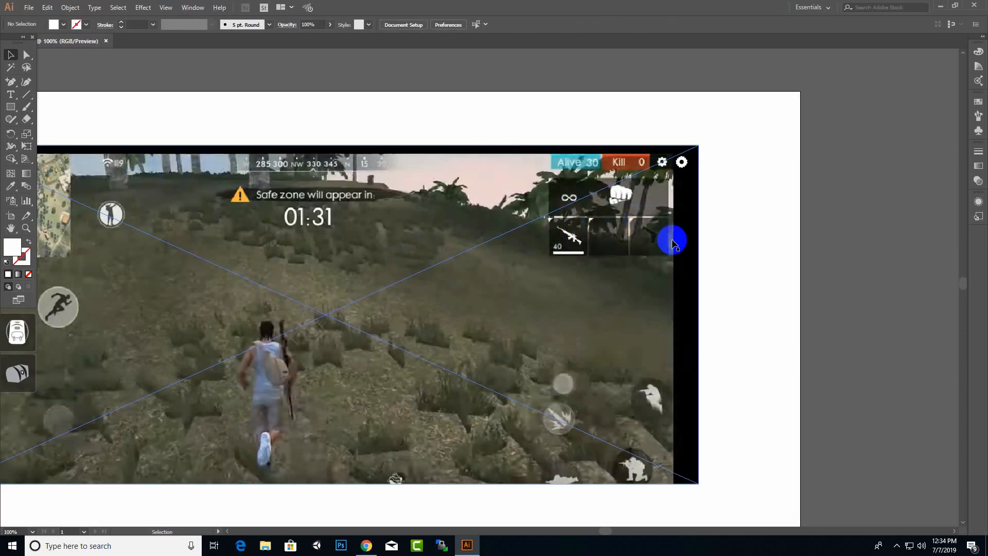
scroll(671, 418, down, 3)
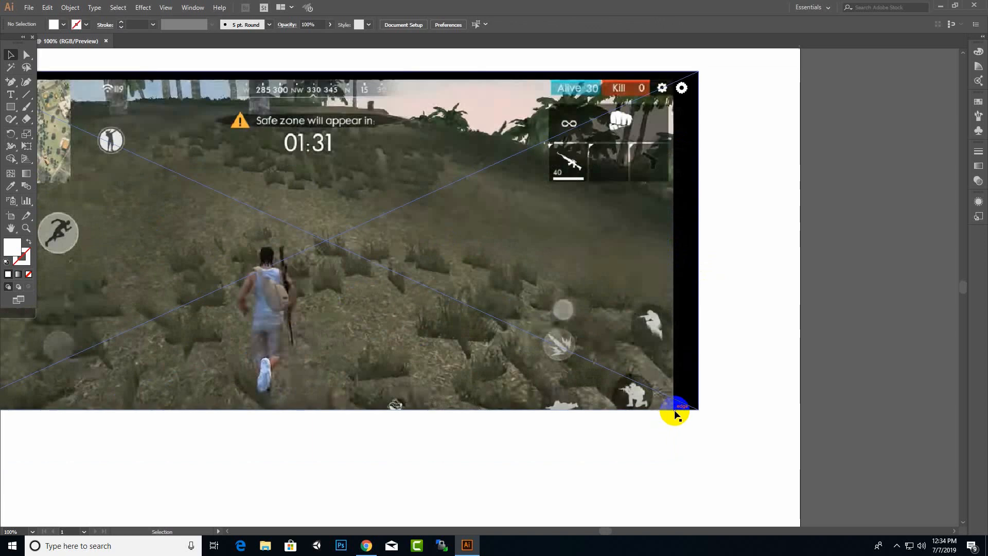
scroll(531, 363, up, 2)
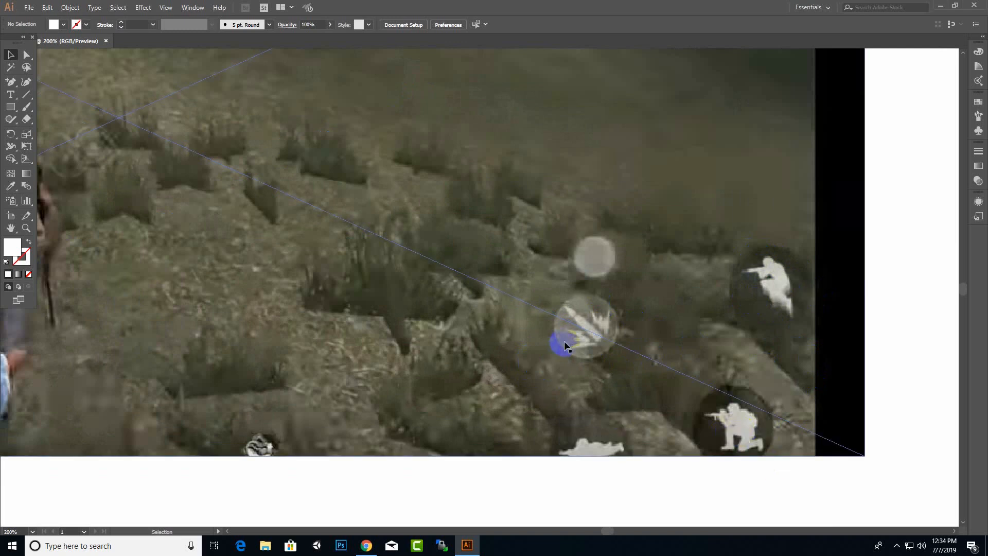
scroll(570, 363, up, 1)
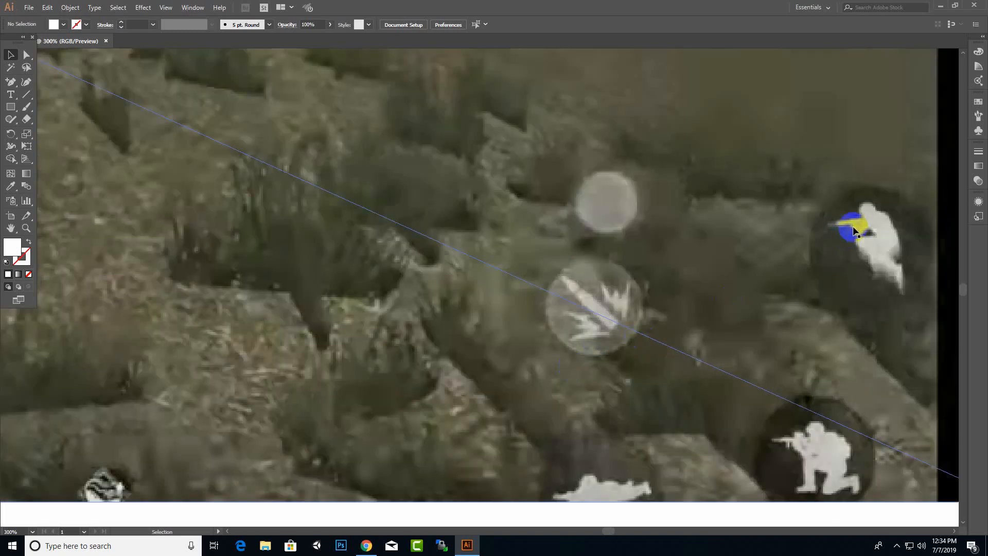
click(589, 294)
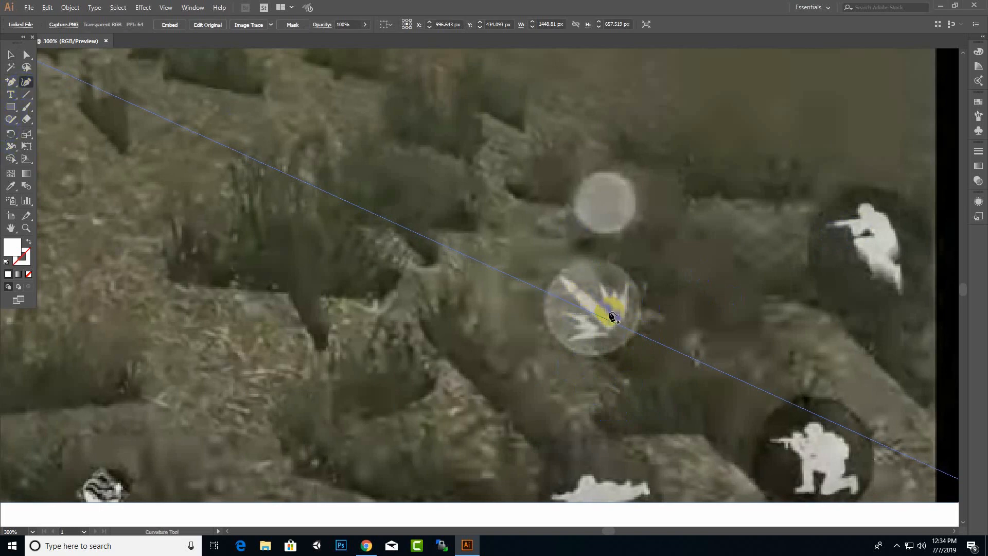
click(599, 280)
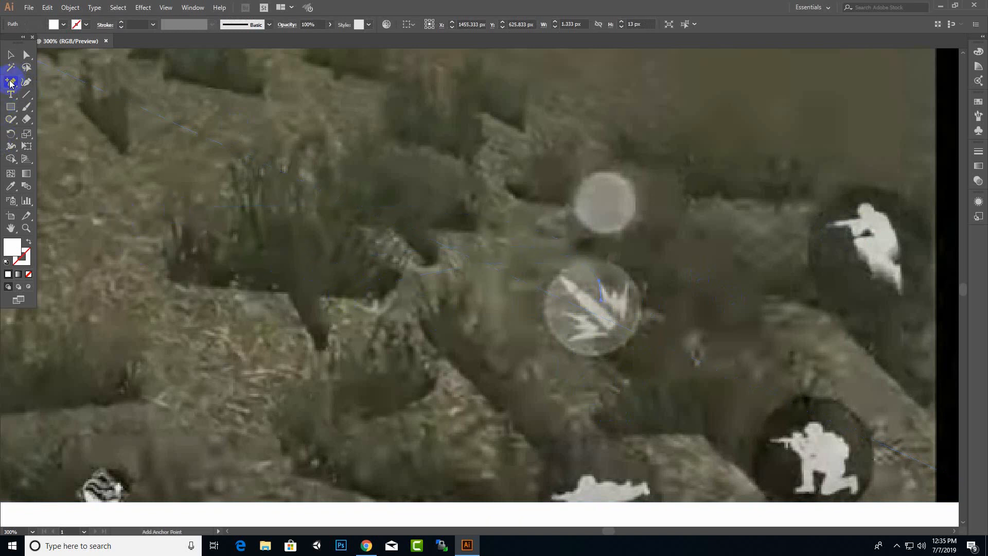
drag(11, 83, 53, 82)
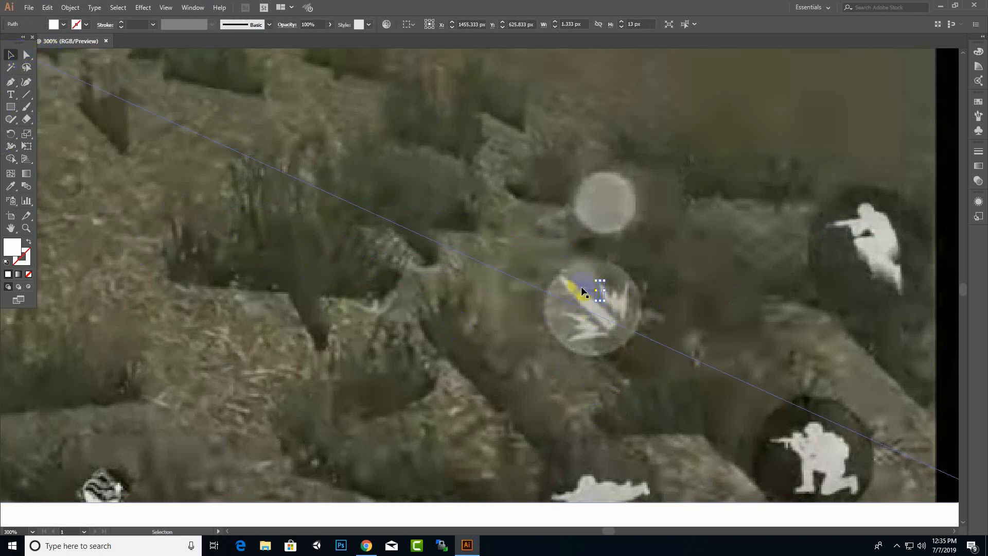
key(Delete)
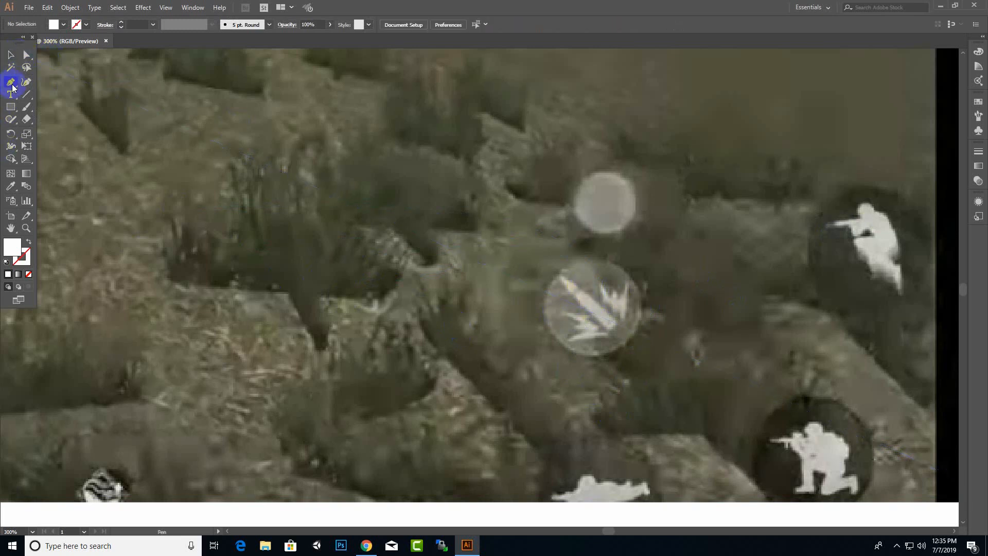
- Trace the jagged W-shaped burst on the upper side of the round bullet icon as a closed white Pen tool path
click(602, 293)
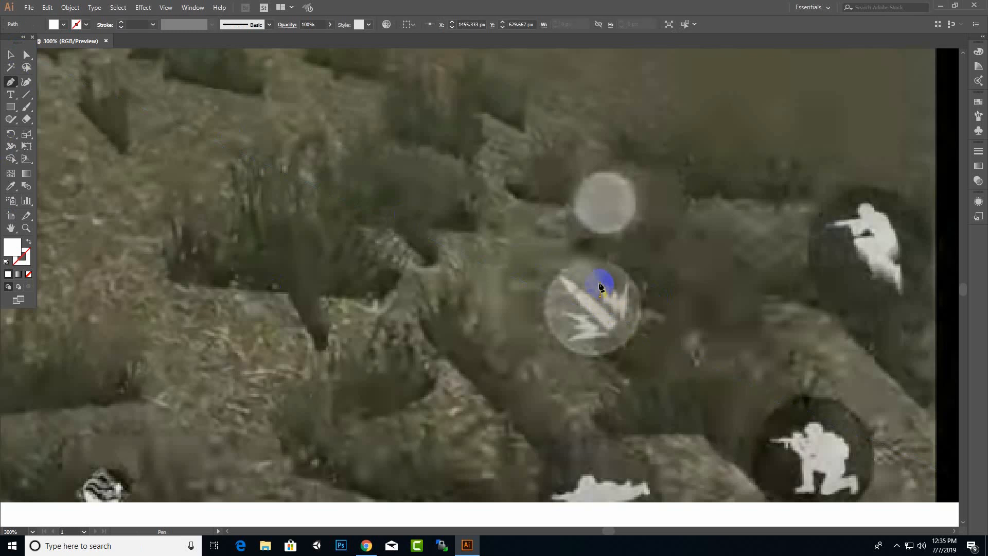
drag(601, 287, 612, 301)
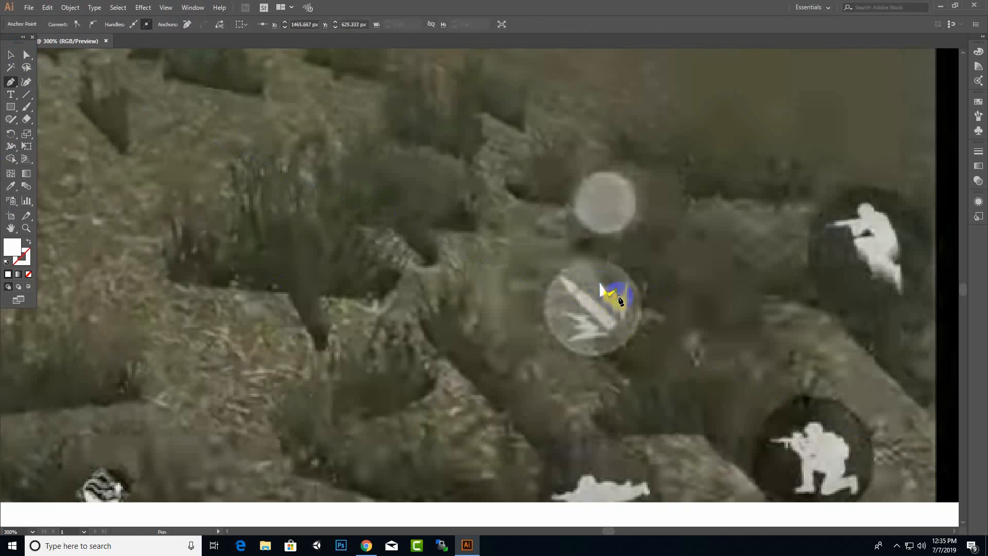
click(619, 297)
click(626, 281)
click(625, 322)
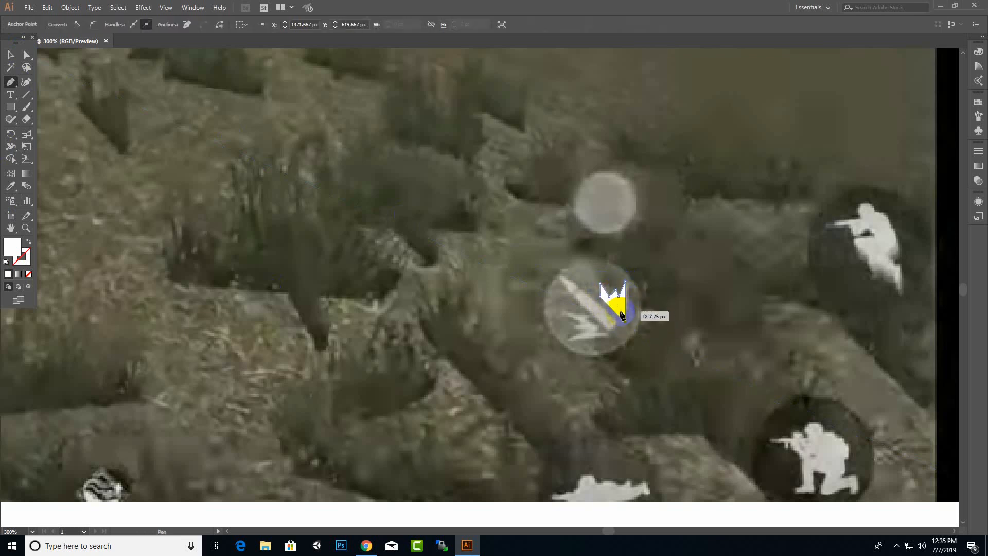
click(612, 313)
click(613, 303)
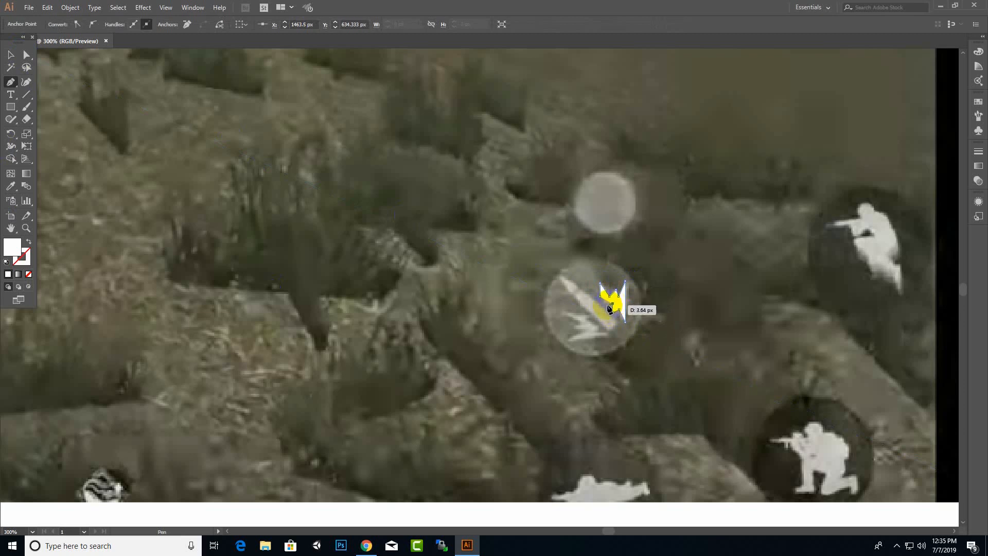
click(604, 307)
click(600, 296)
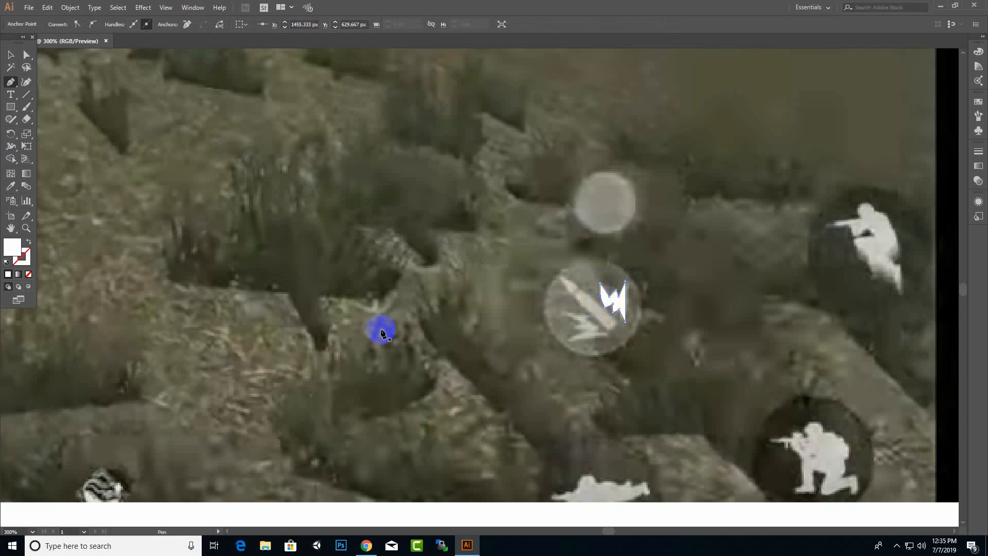
- Try to make a mirrored copy of the white W-shaped burst with Reflect at a 90° axis angle
click(10, 55)
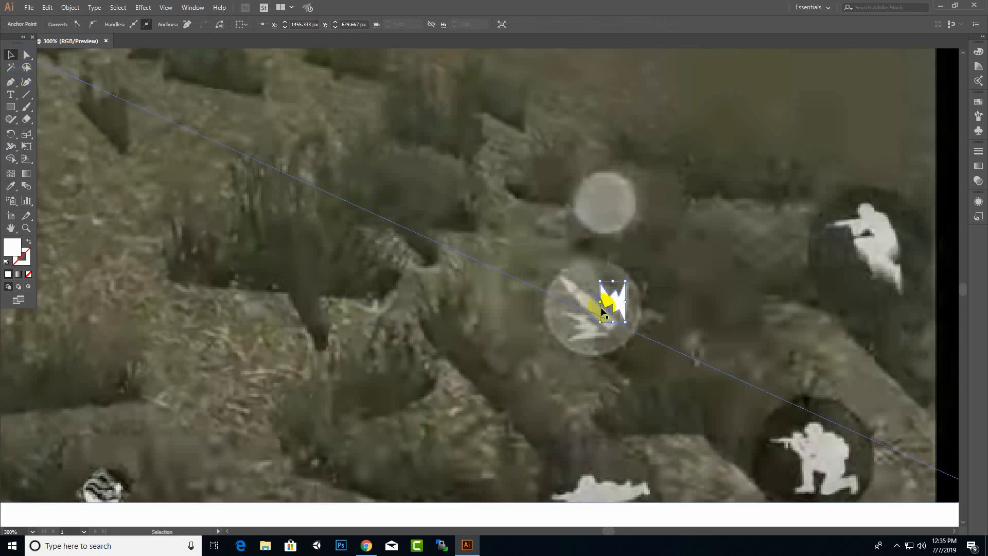
right_click(617, 301)
mouse_move(677, 453)
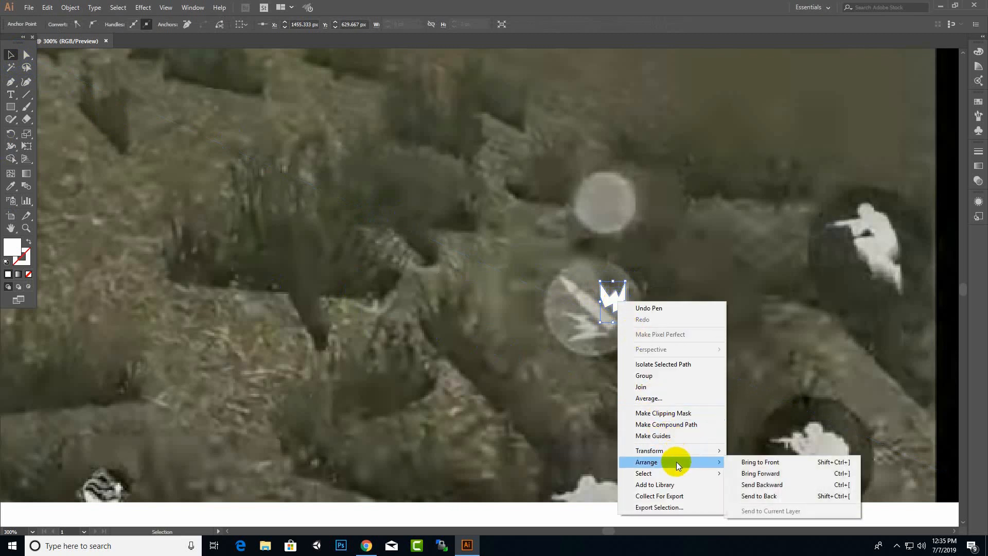
click(773, 487)
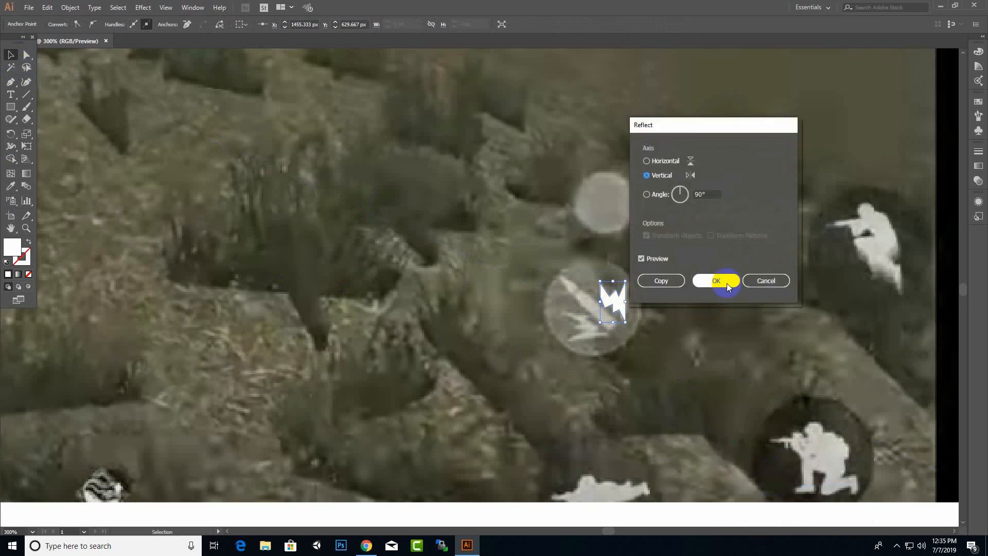
click(656, 178)
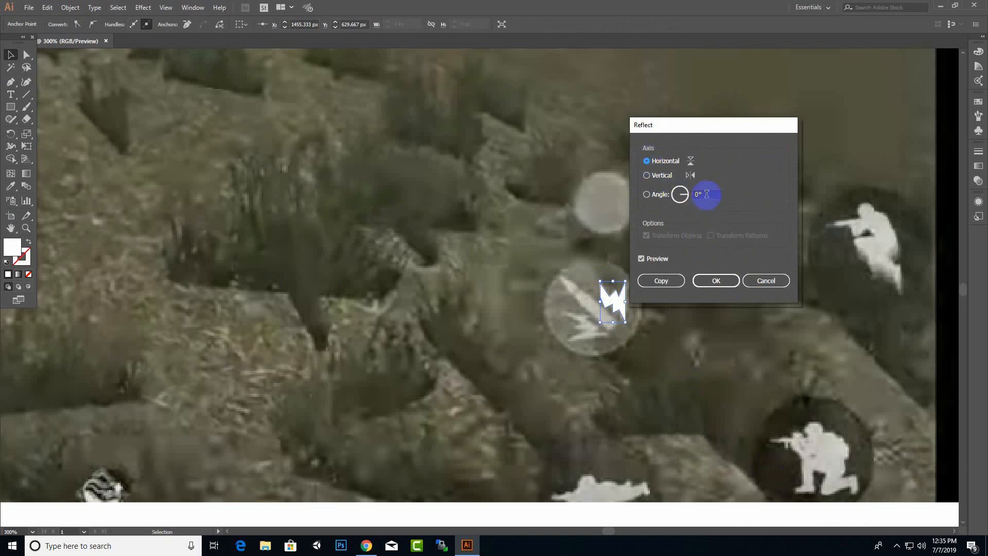
click(707, 194)
text(90)
click(676, 286)
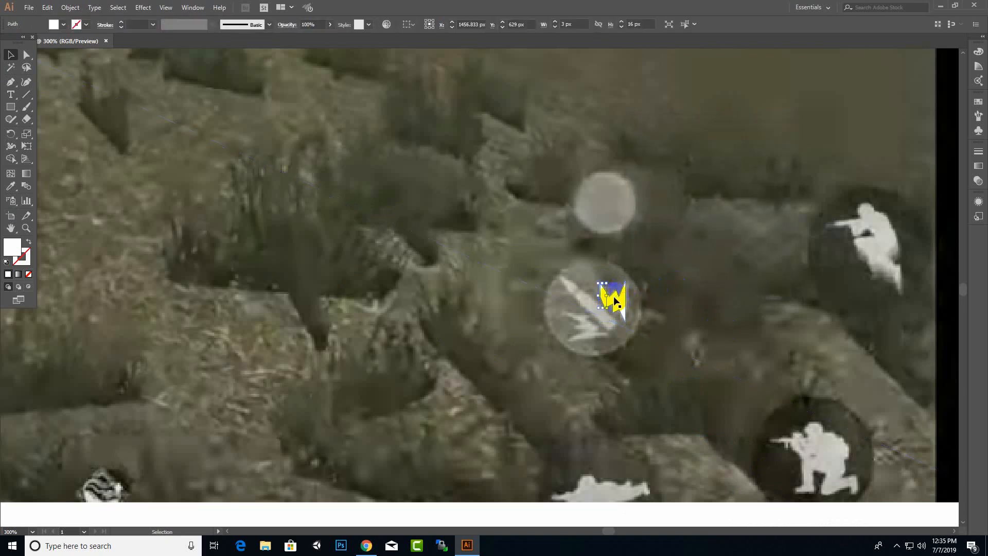
- Move the thin stray sliver away from the W-shaped burst and delete it
drag(605, 305, 559, 329)
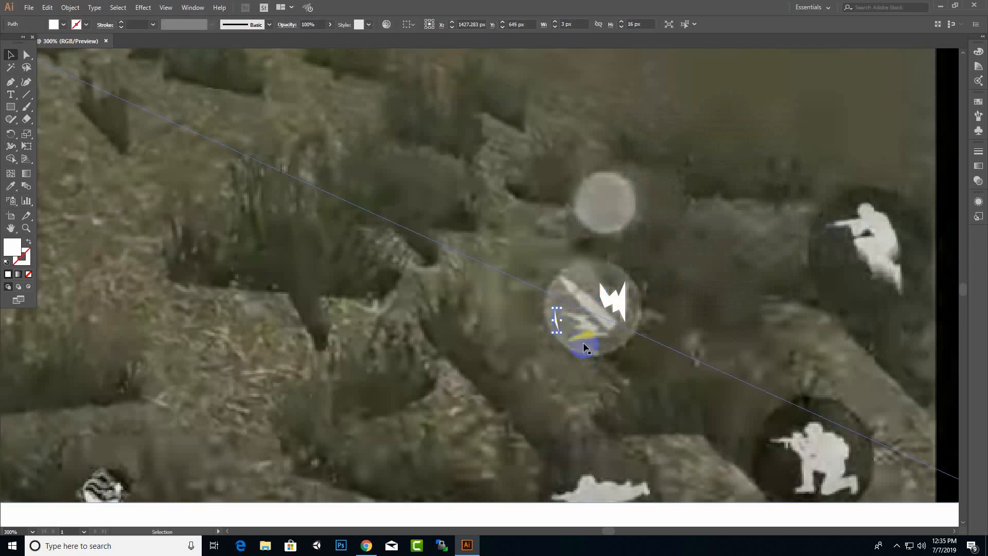
drag(672, 249, 614, 323)
key(ctrl+z)
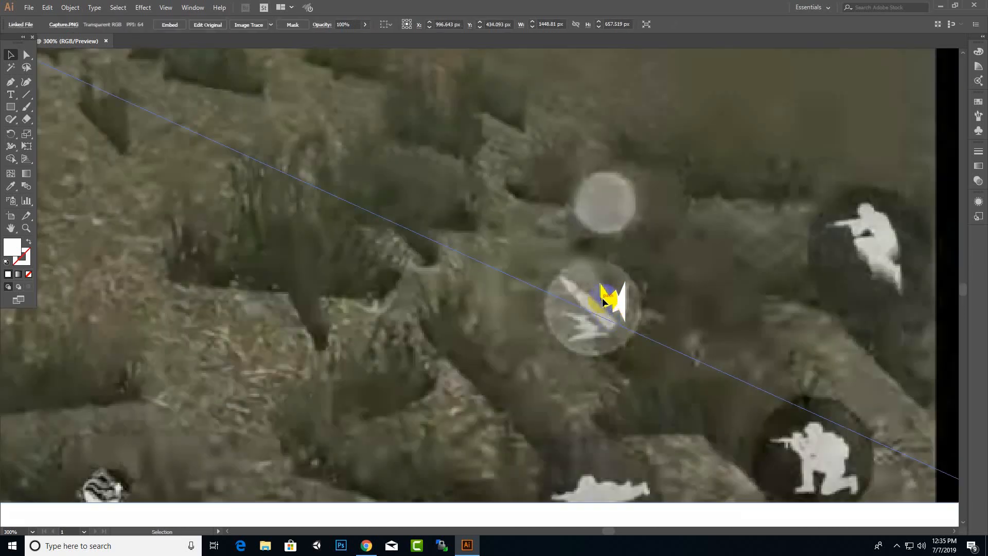
click(603, 301)
drag(603, 300, 468, 301)
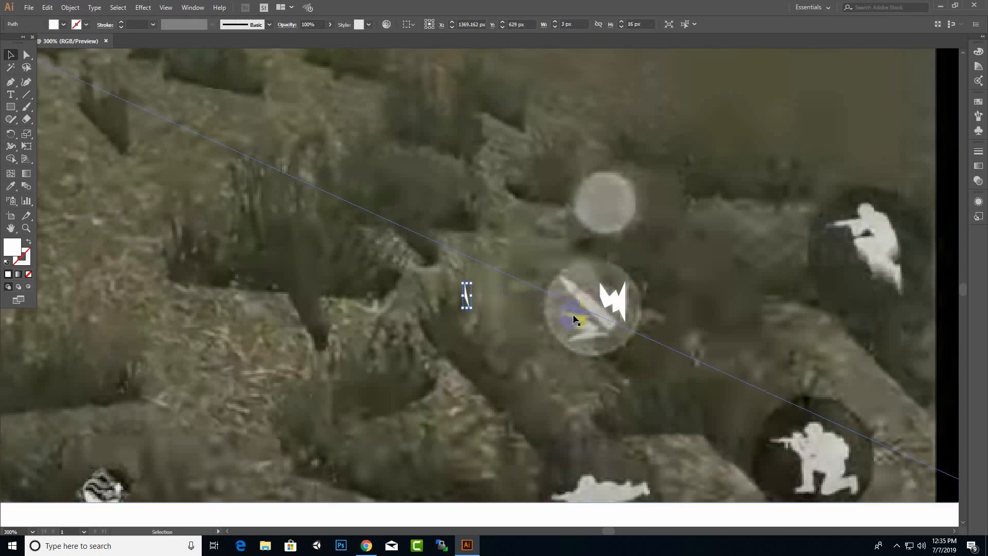
key(Delete)
- Reflect the white W-shaped burst about a 90° axis as a copy
click(615, 304)
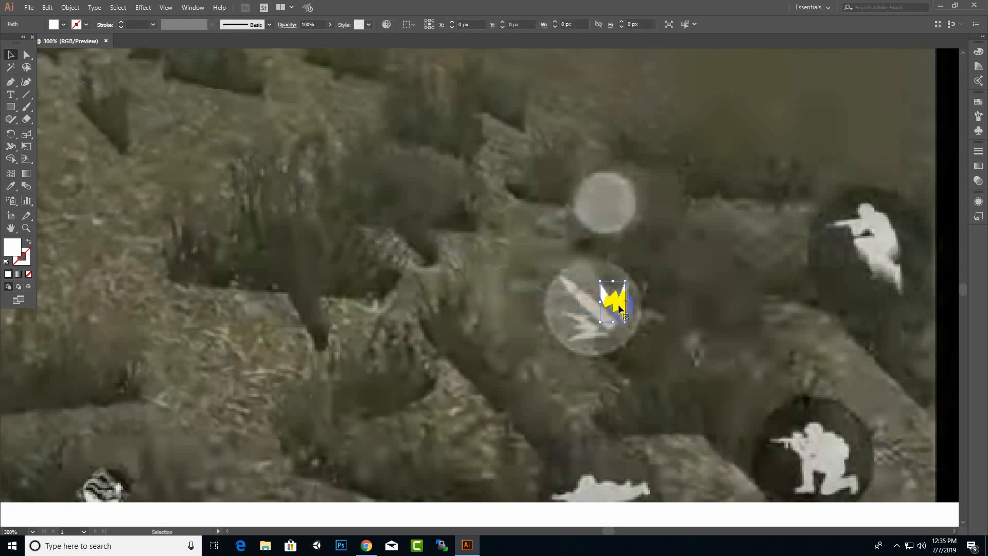
right_click(616, 306)
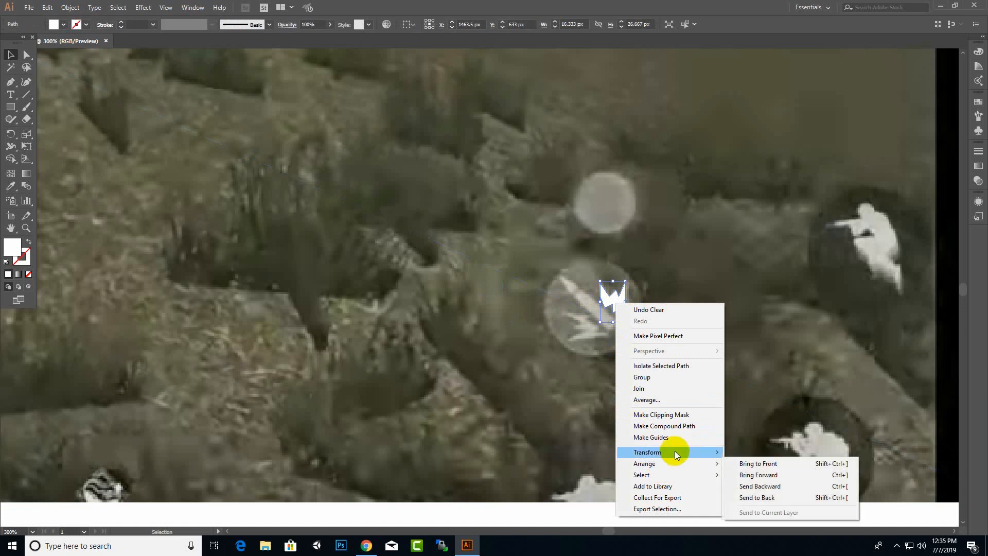
mouse_move(684, 453)
click(800, 489)
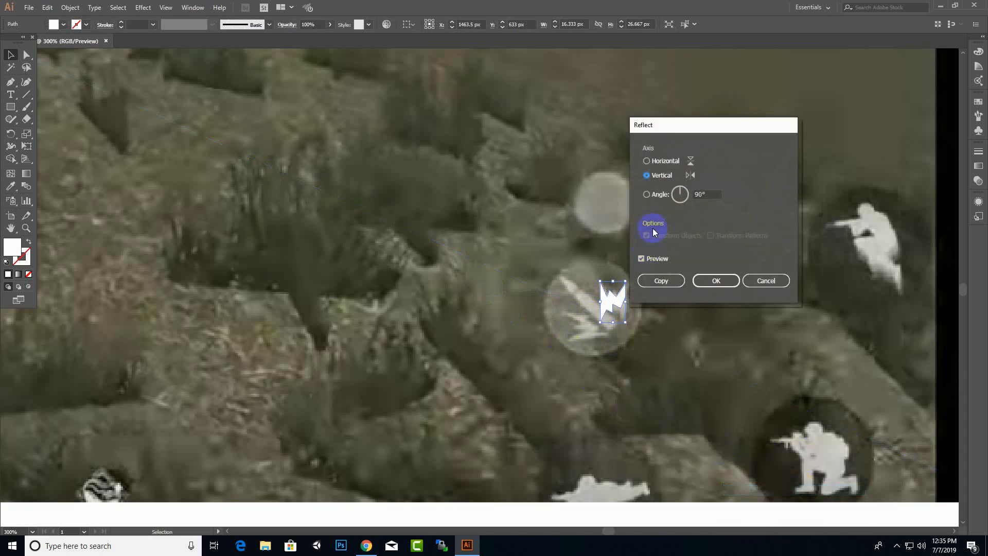
click(659, 163)
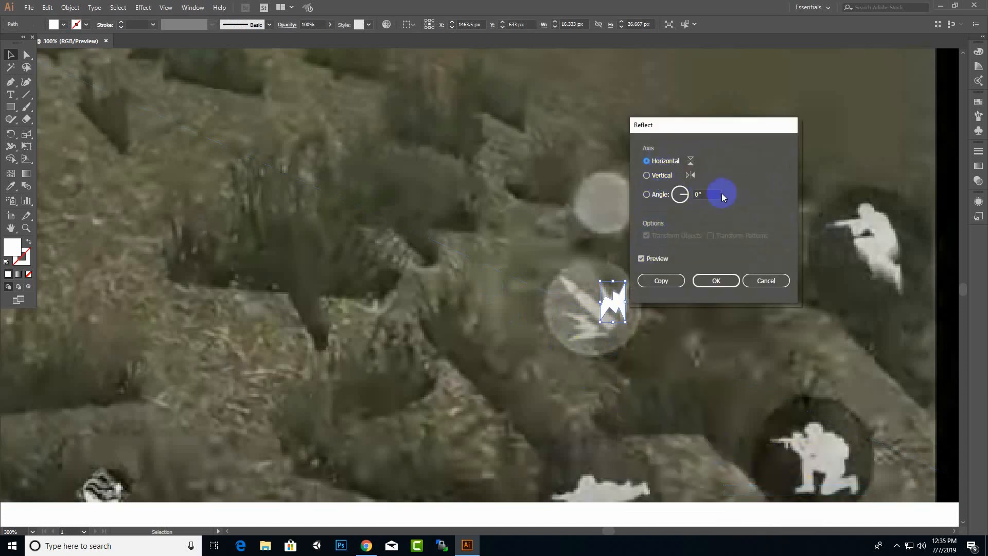
click(721, 194)
text(90)
click(661, 280)
- Rotate the mirrored burst about a quarter turn and place it over the reference icon's second burst, below the bullet
click(606, 312)
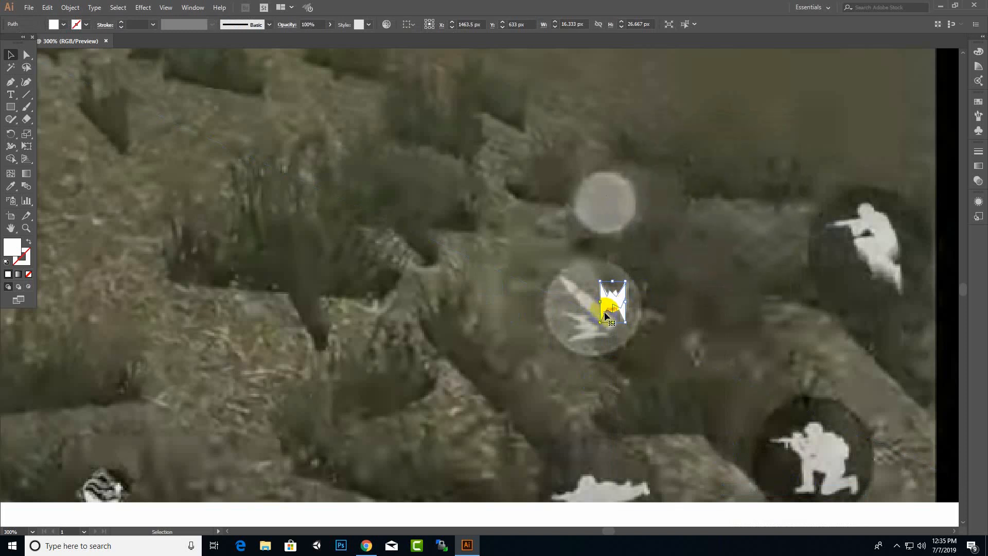
drag(609, 305, 650, 262)
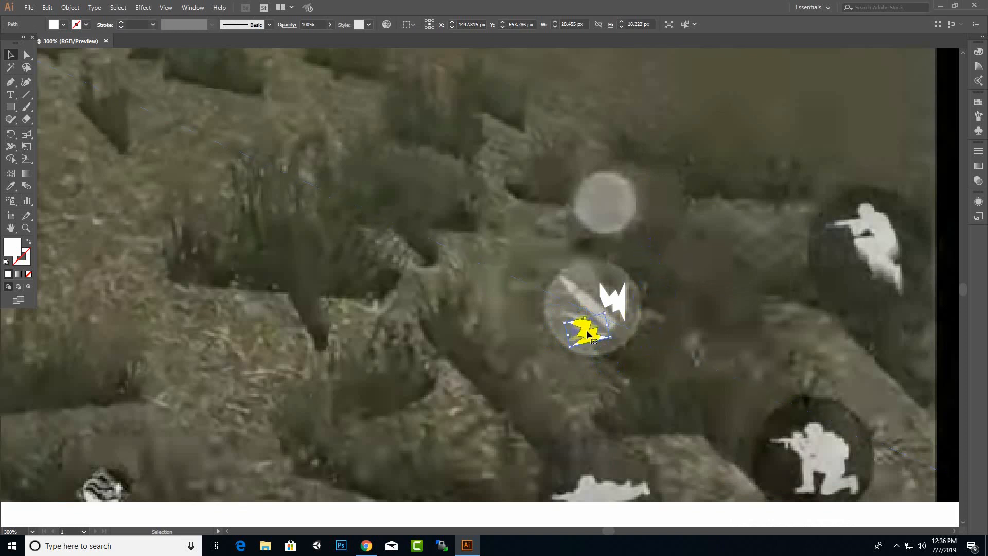
drag(588, 334, 611, 337)
click(491, 377)
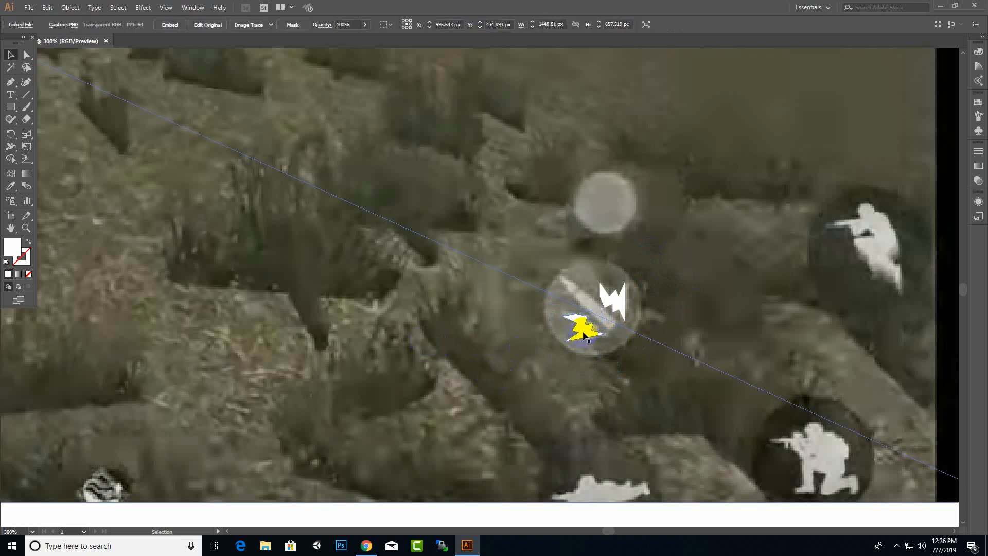
drag(586, 334, 615, 330)
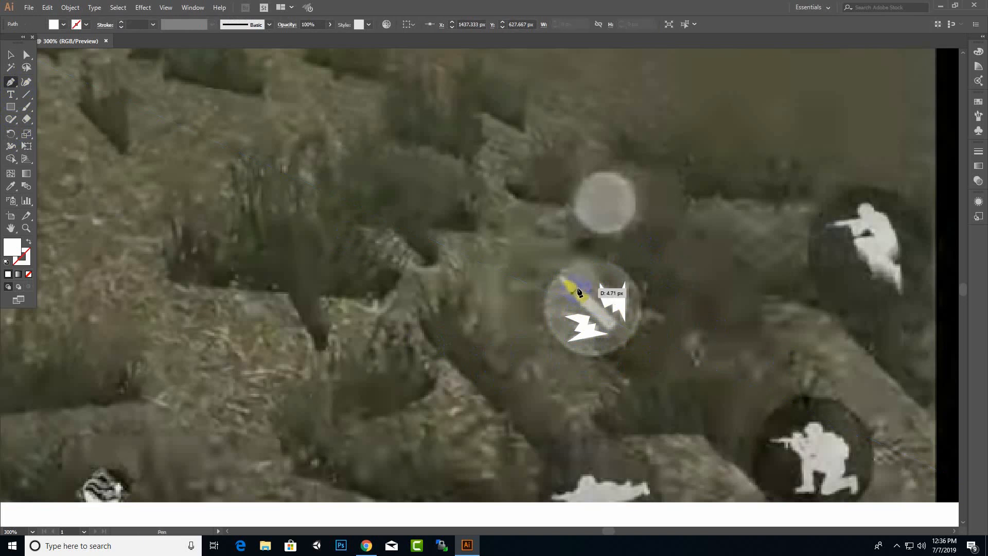
- Trace the bullet's pointed tip and its long body with a curved base as two closed white Pen tool paths
mouse_move(574, 298)
mouse_down()
mouse_move(560, 280)
mouse_move(565, 289)
mouse_up()
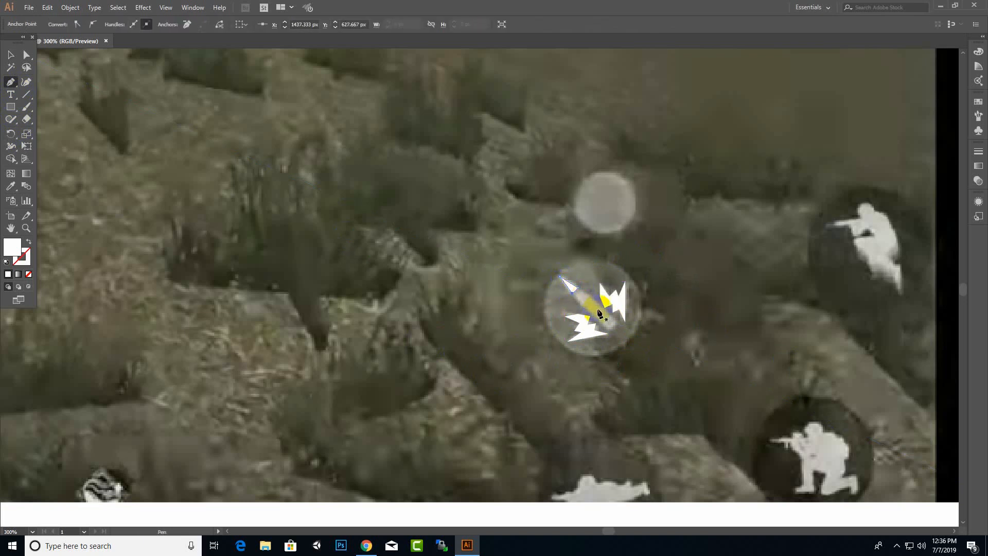
drag(576, 300, 612, 334)
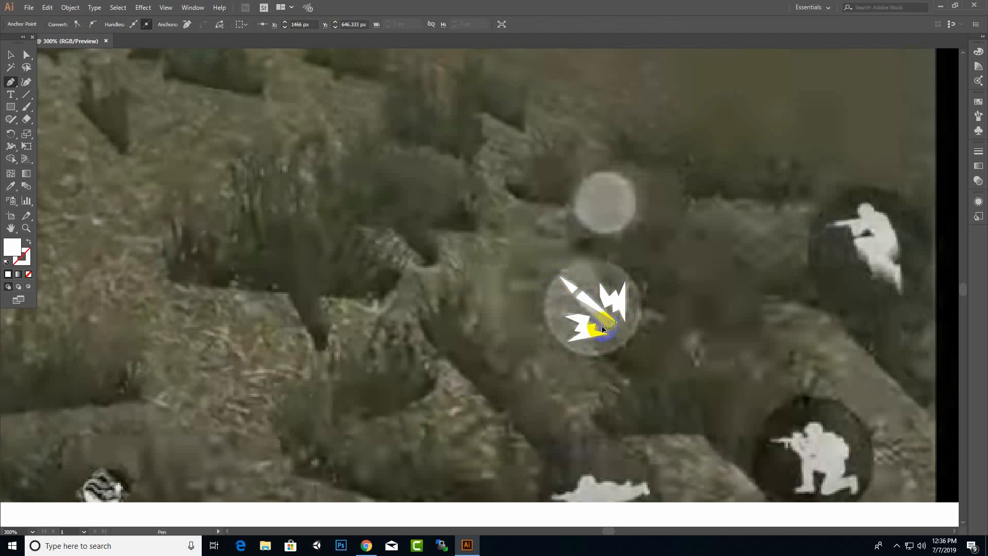
drag(609, 330, 576, 302)
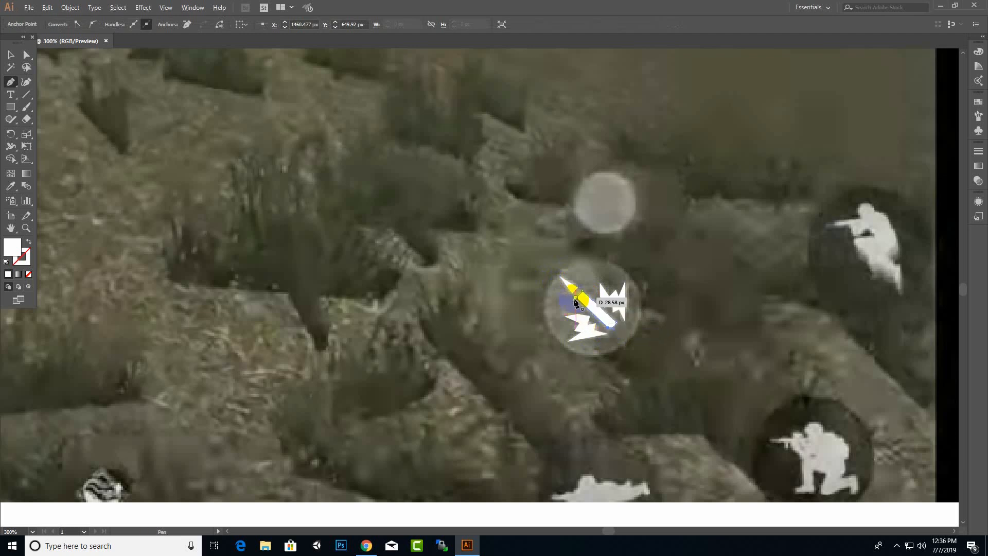
click(576, 298)
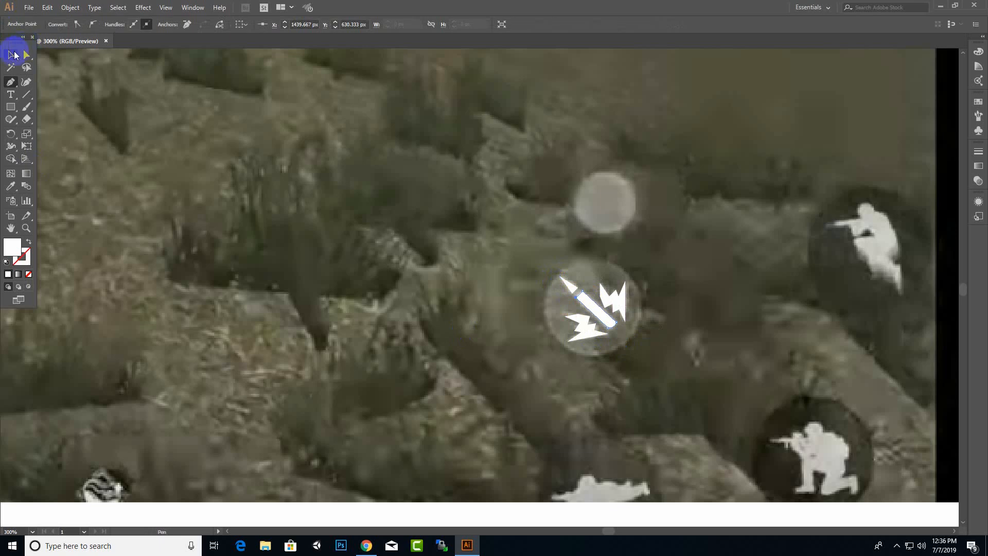
- Enlarge the bullet's pointed tip to about 14.4 by 13.2 px, nearly meeting the body, and deselect the artwork
click(12, 54)
scroll(576, 272, up, 4)
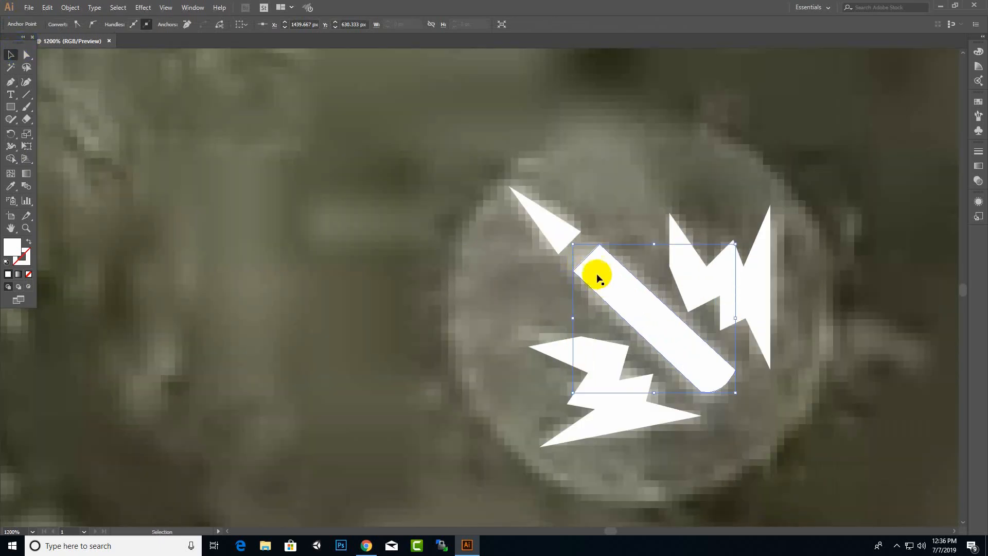
click(558, 239)
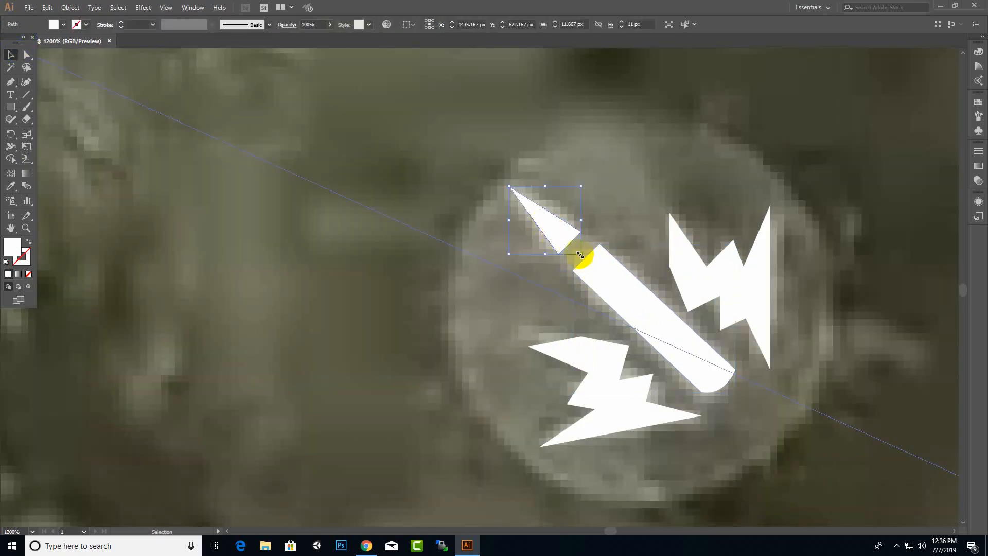
drag(580, 254, 598, 267)
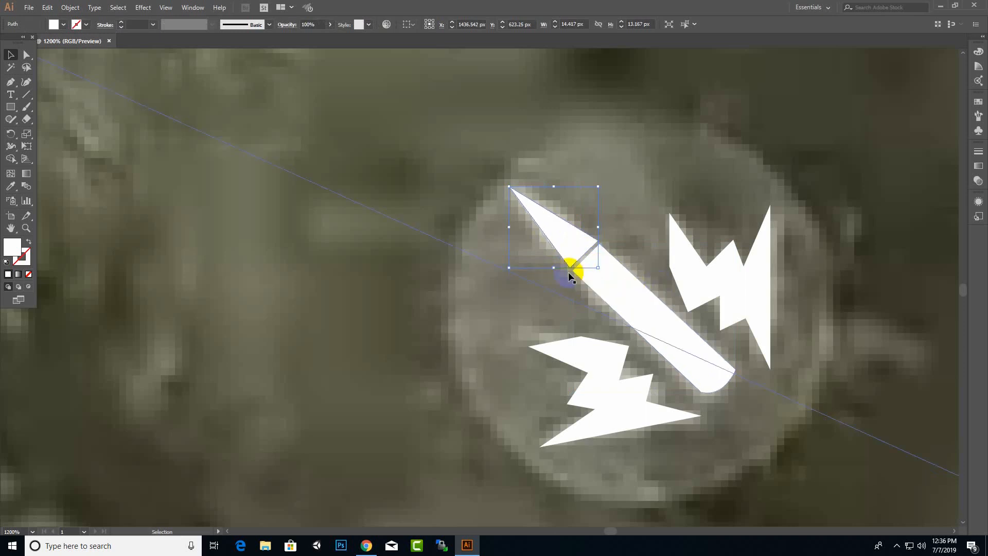
shift+click(632, 312)
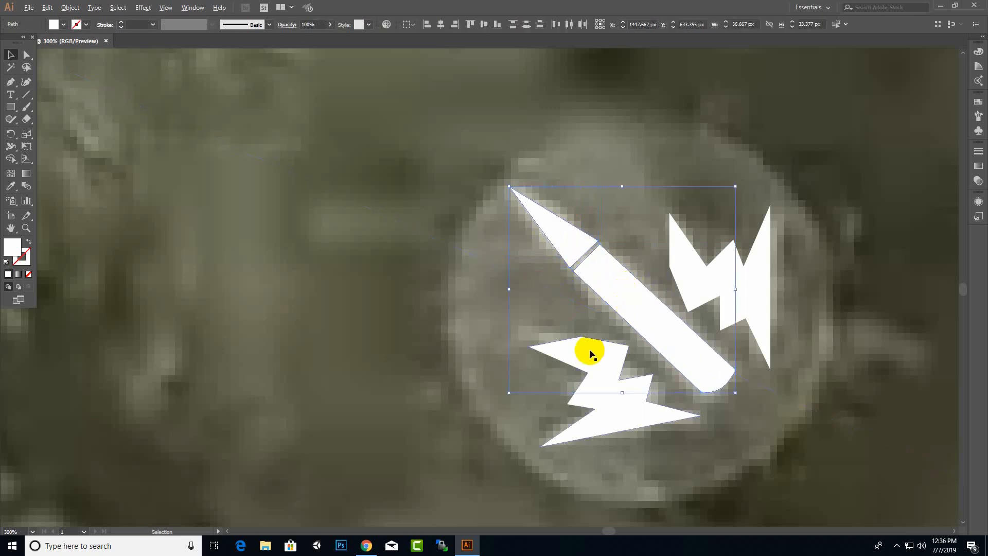
scroll(590, 350, down, 4)
click(755, 395)
- Round the upper corner at the bullet body's base to a radius of about 2.15 px
scroll(610, 364, up, 4)
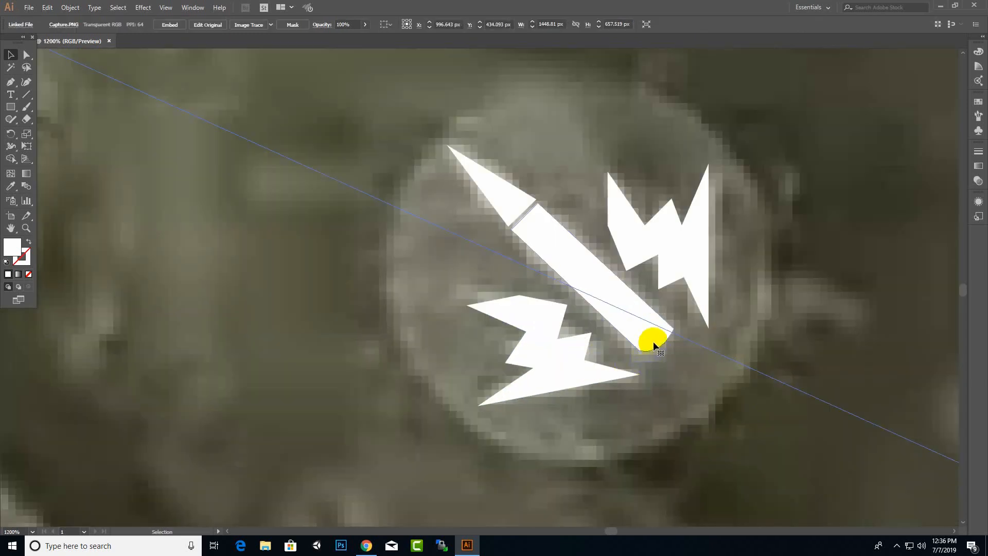
click(658, 340)
click(27, 54)
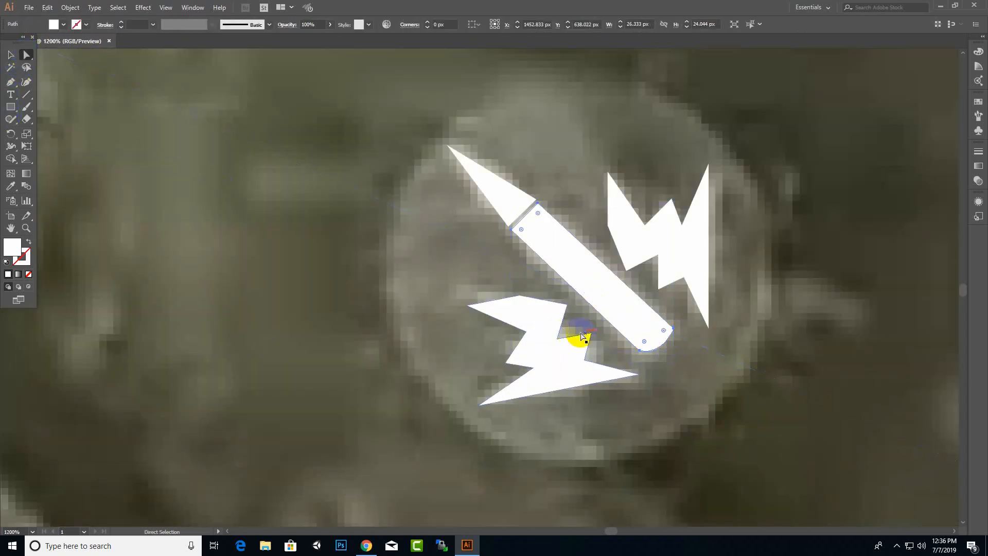
click(663, 329)
drag(673, 327, 680, 327)
key(ctrl+z)
click(675, 333)
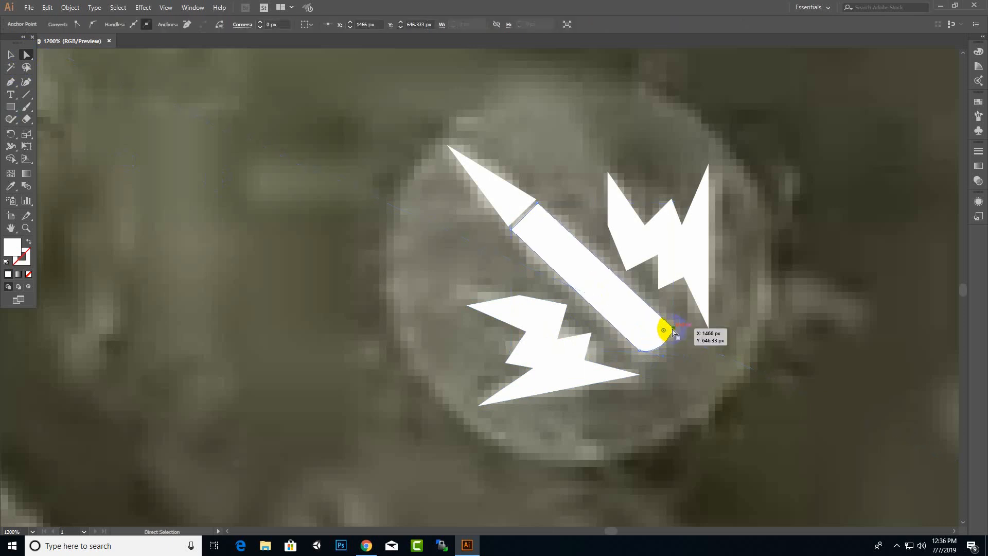
drag(671, 332, 653, 334)
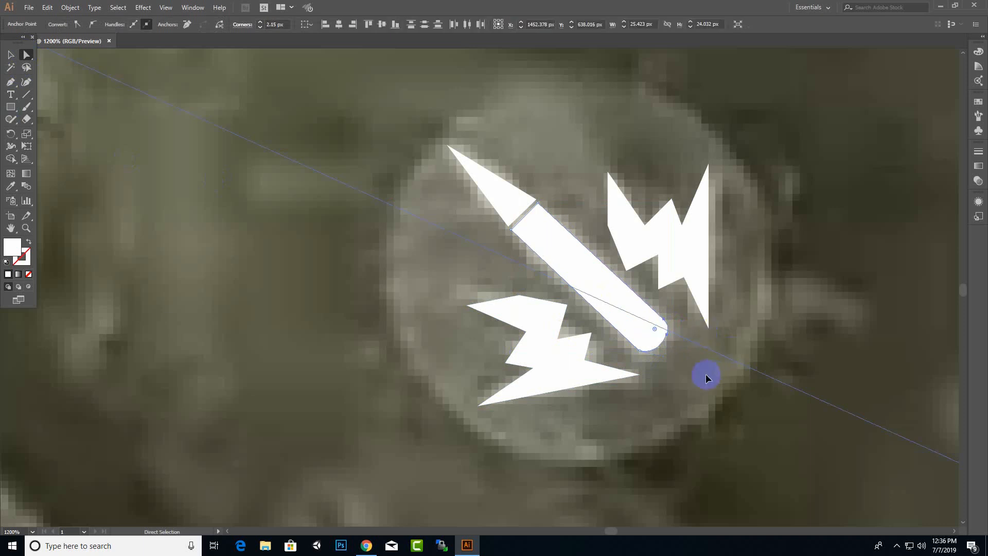
click(706, 376)
- Draw a white ellipse about 68 by 63.5 px over the round bullet icon
scroll(426, 346, down, 1)
scroll(426, 350, down, 4)
click(815, 312)
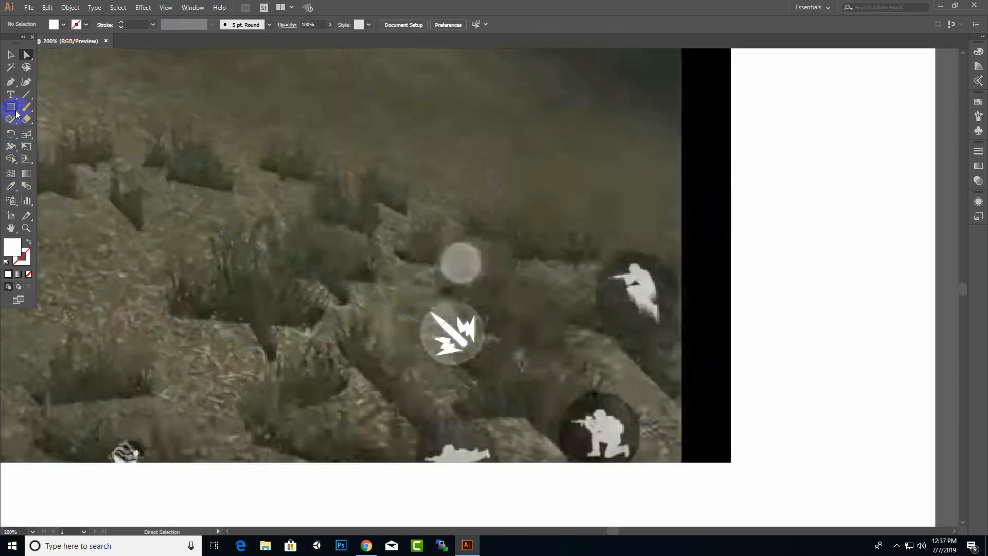
drag(16, 114, 62, 128)
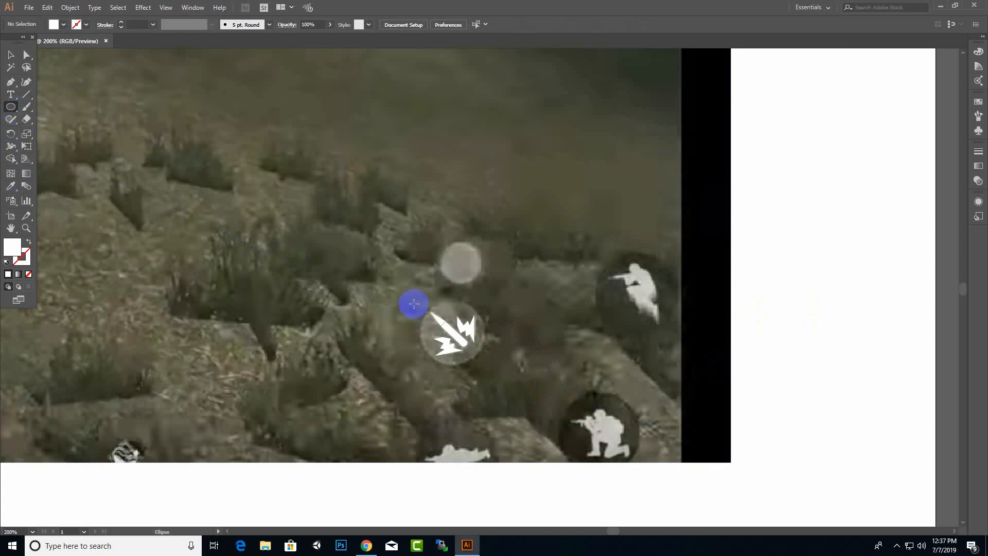
drag(414, 304, 485, 366)
- Fill the ellipse over the bullet icon with light grey and set its opacity to 71%
click(63, 24)
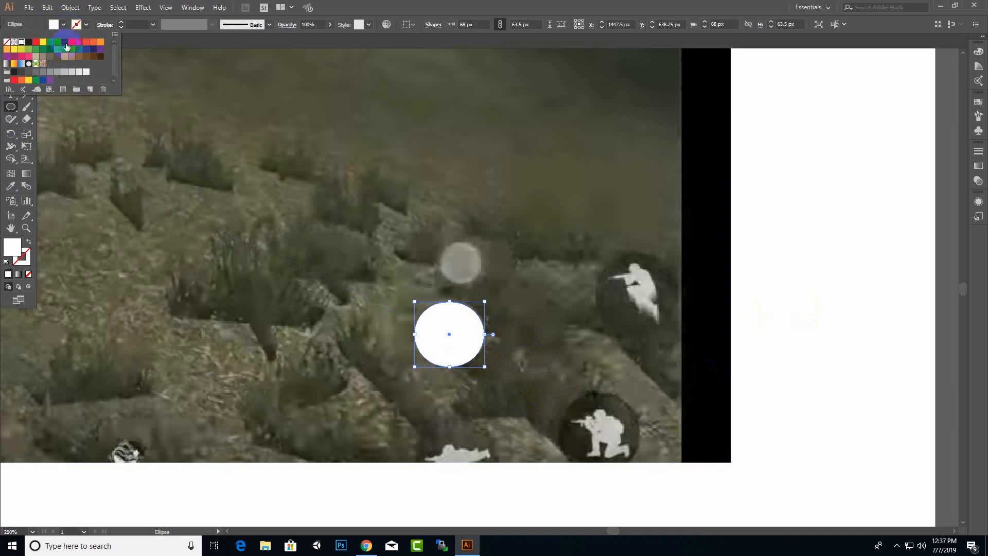
click(72, 71)
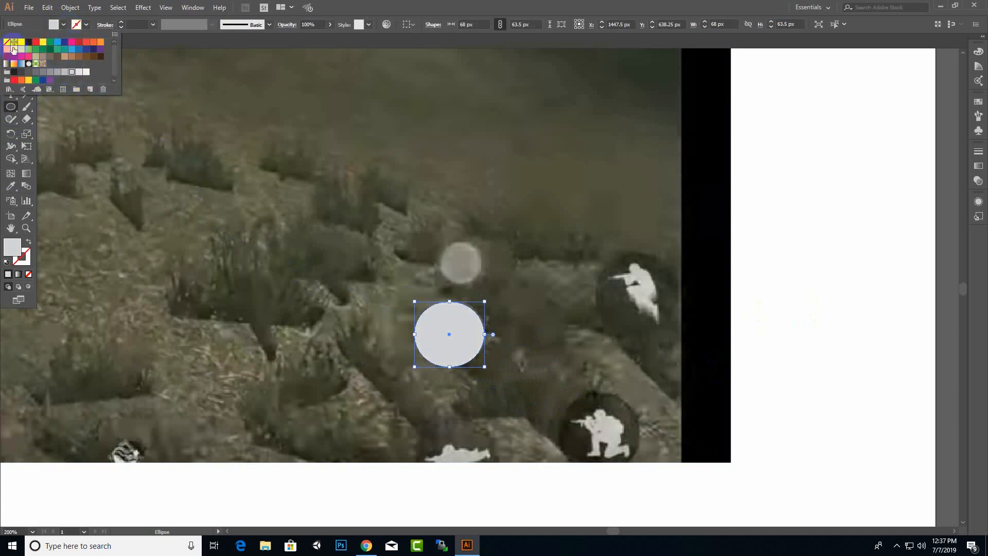
click(332, 24)
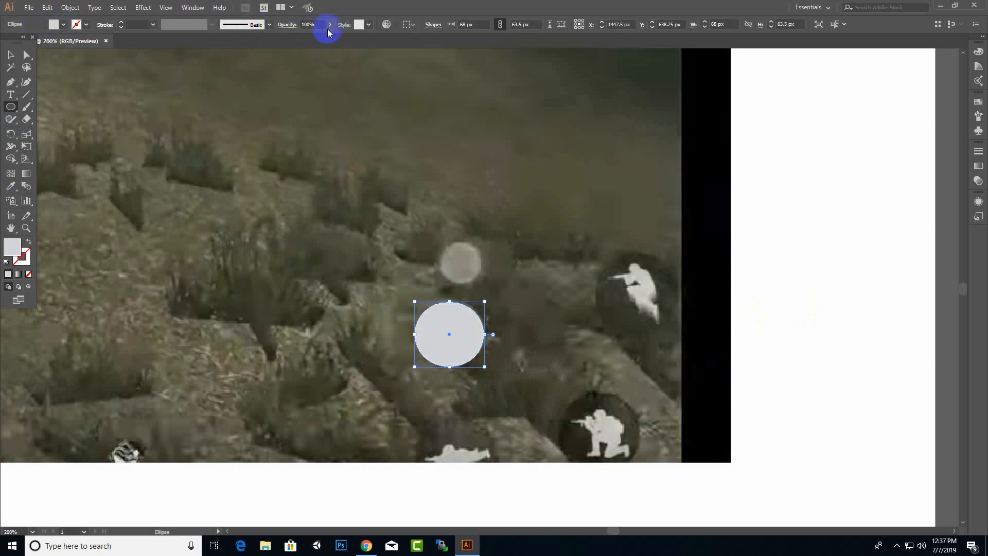
click(317, 37)
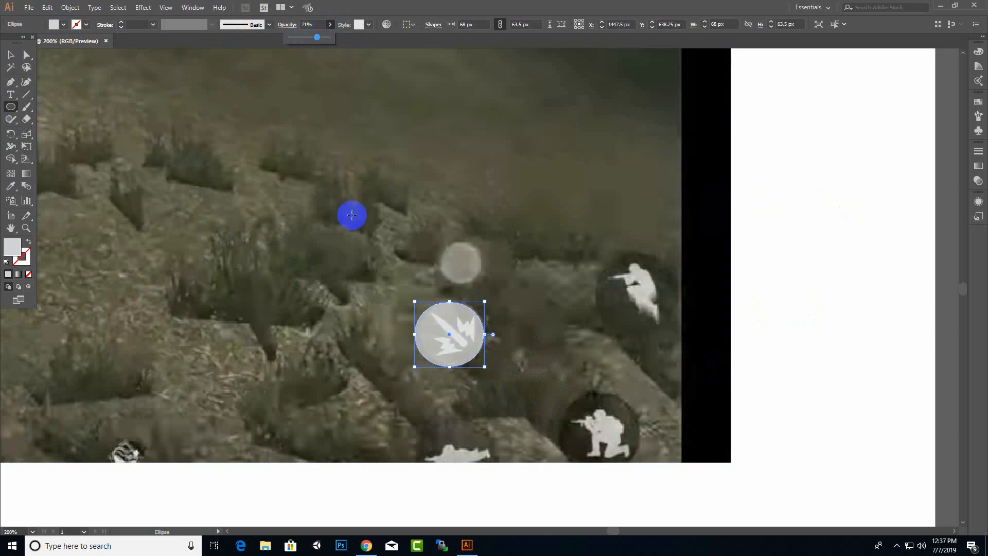
click(12, 55)
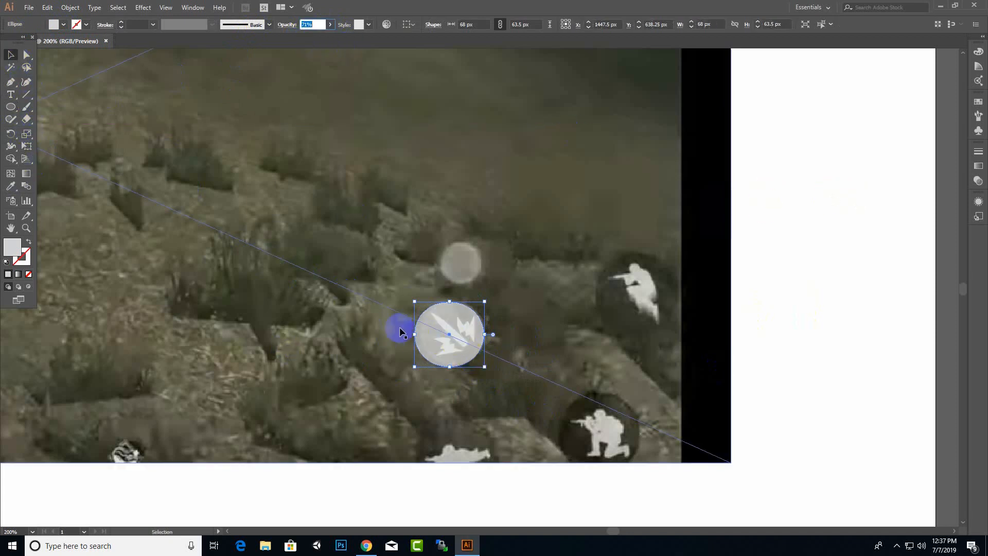
- Narrow the ellipse over the bullet icon to a 63.5 px circle and send it to the back
drag(414, 334, 420, 335)
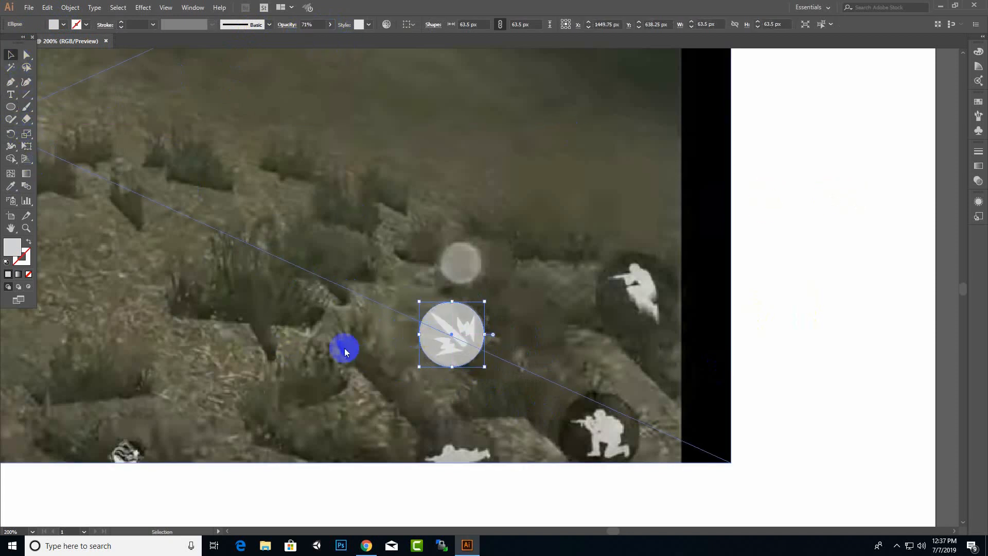
right_click(435, 348)
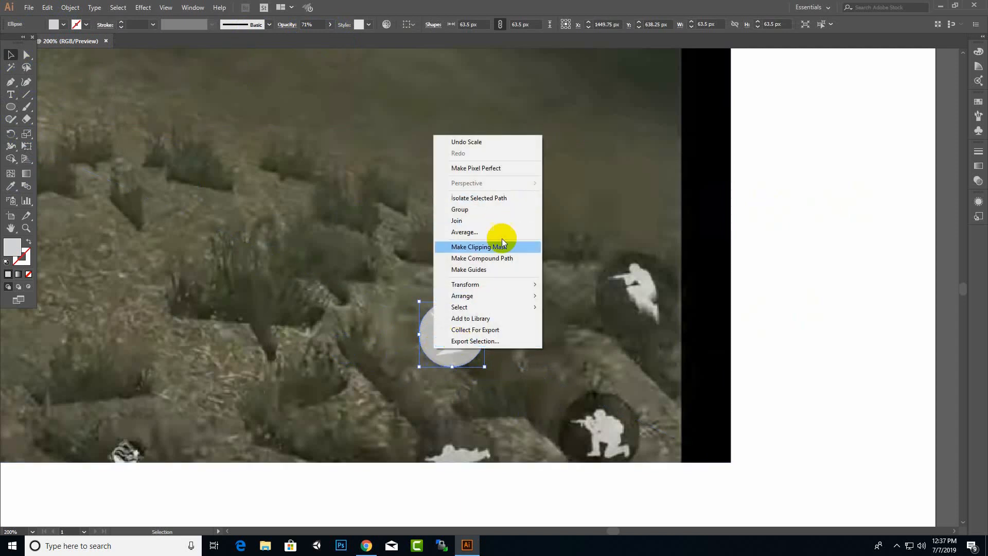
mouse_move(503, 296)
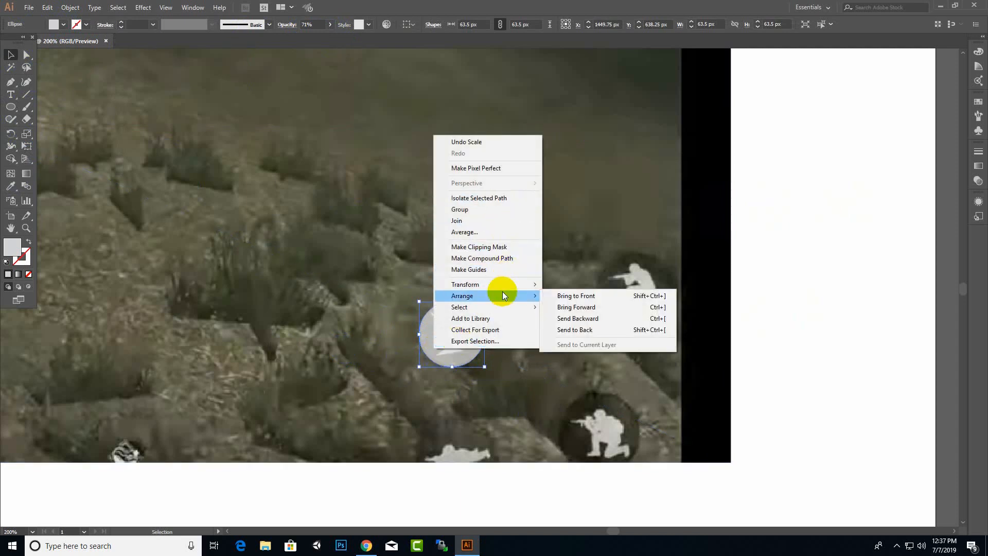
click(597, 330)
- Send the reference screenshot behind the bullet icon's circle, slightly enlarge the circle, and deselect it
right_click(578, 241)
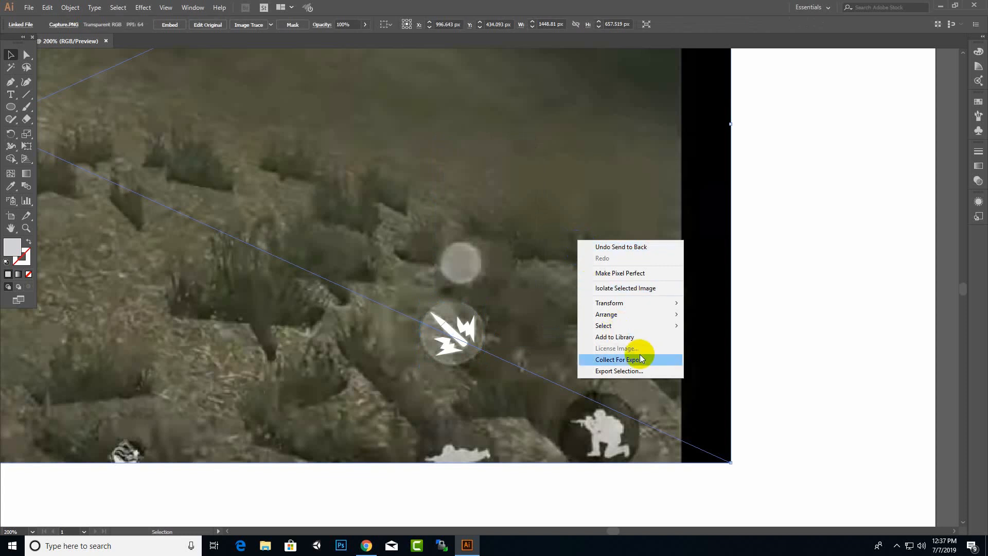
mouse_move(664, 314)
click(732, 346)
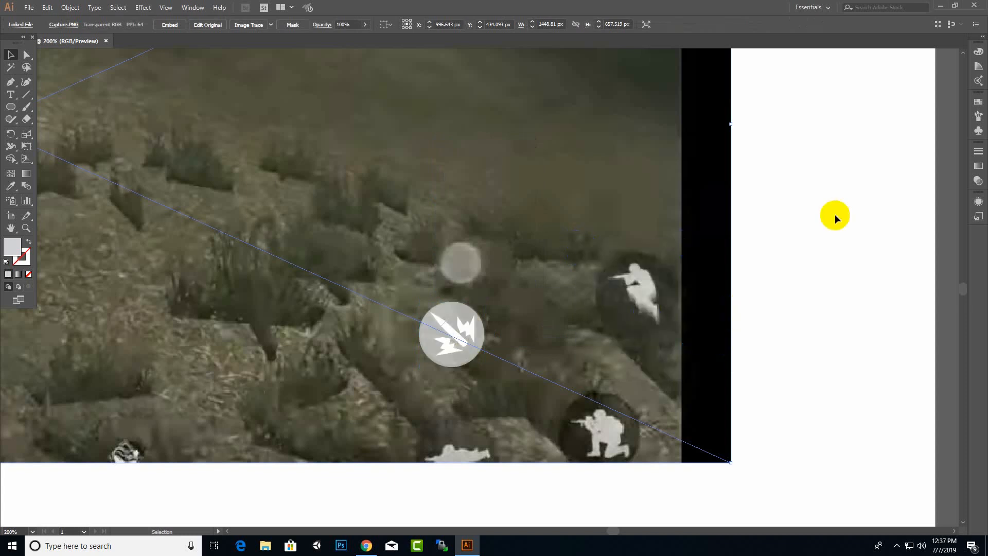
click(783, 226)
click(463, 353)
drag(419, 304, 419, 299)
click(805, 289)
- Look over the game interface in the reference screenshot, focusing on the weapon slots
scroll(529, 368, down, 2)
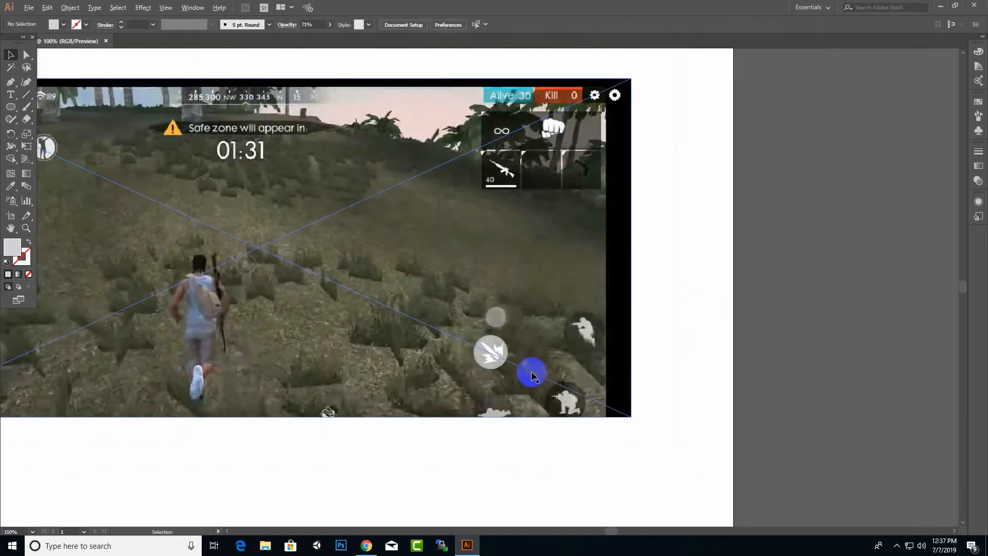
scroll(657, 221, up, 3)
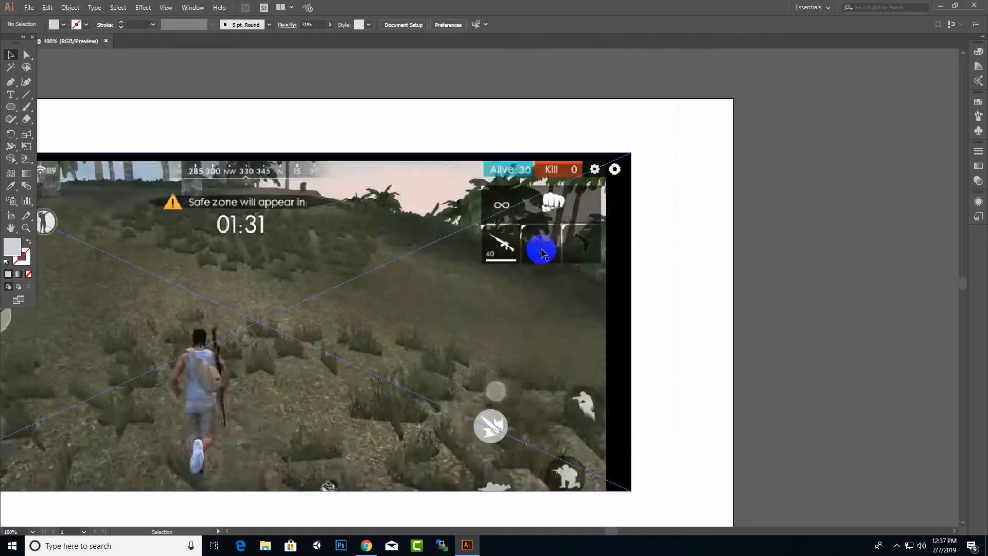
scroll(632, 331, down, 3)
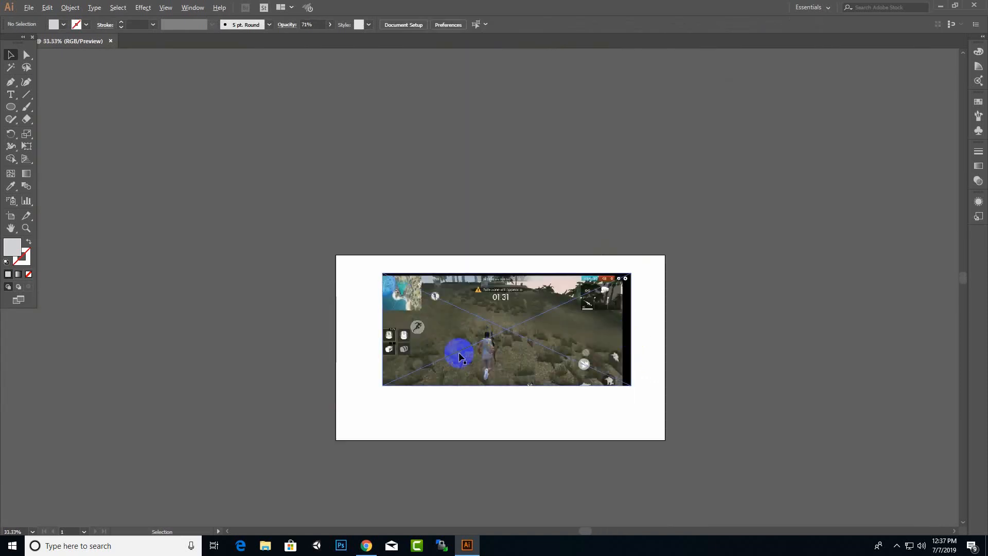
scroll(486, 372, up, 5)
scroll(684, 231, down, 1)
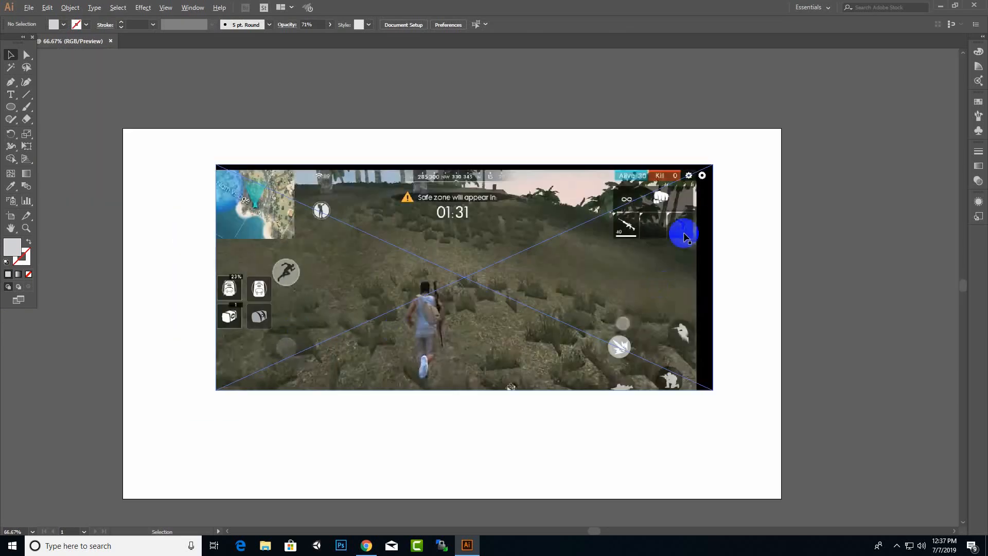
scroll(700, 188, up, 3)
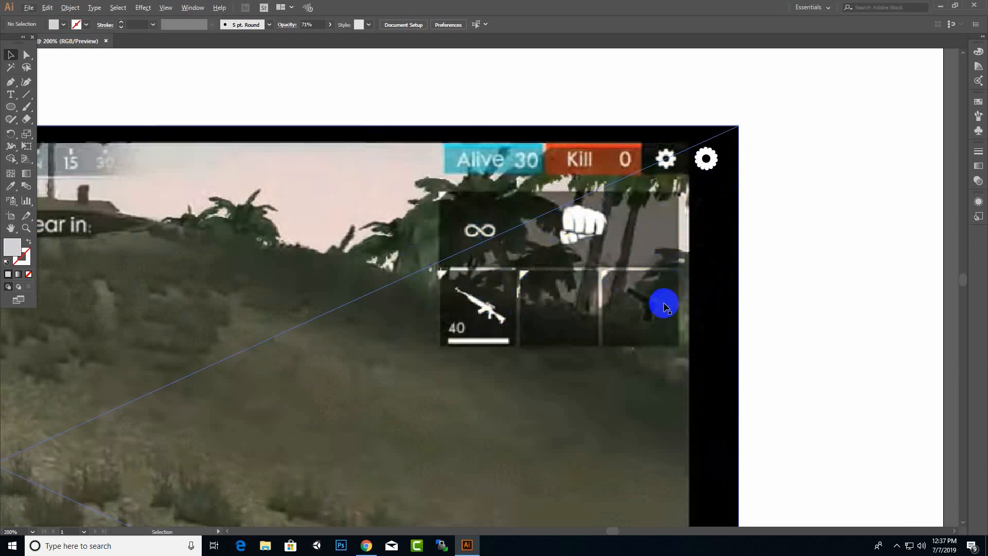
click(16, 103)
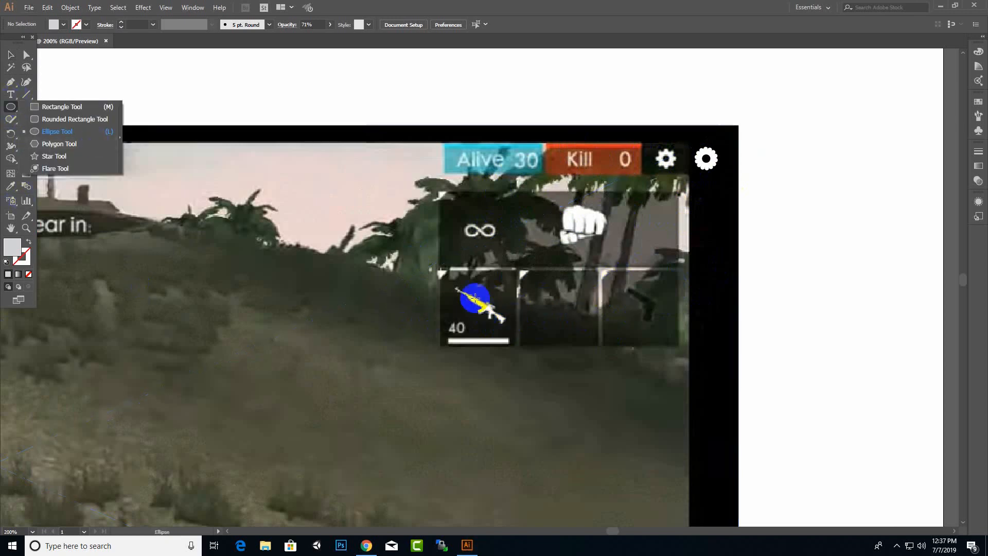
click(466, 544)
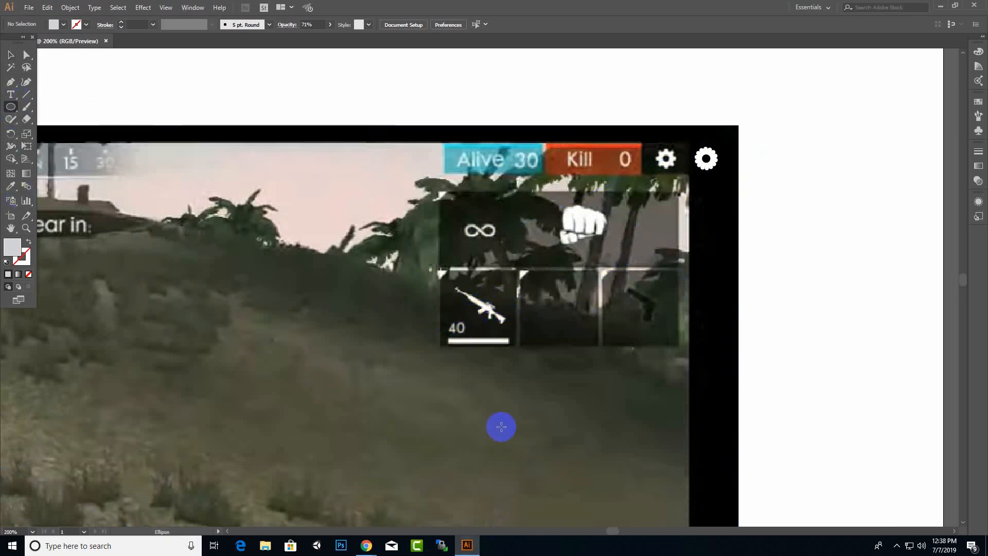
- Place the kisspng pistol picture from the Desktop beside the upper-right part of the reference screenshot
click(28, 7)
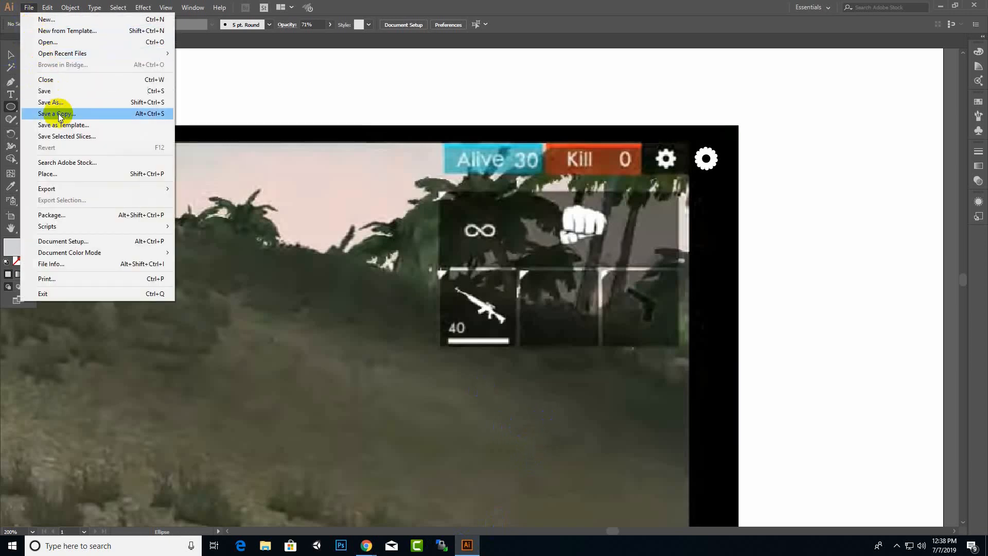
click(58, 175)
scroll(478, 242, down, 10)
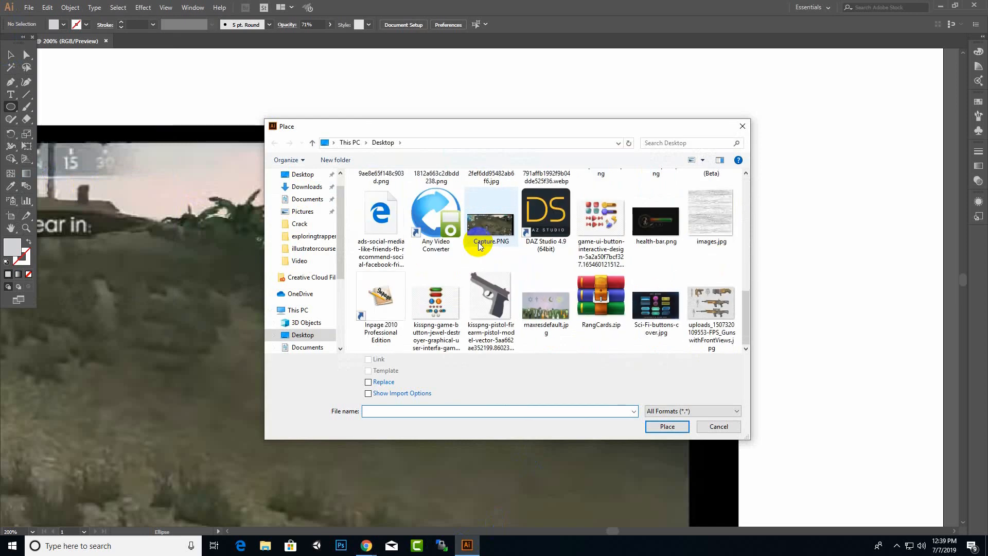
double_click(484, 275)
click(755, 176)
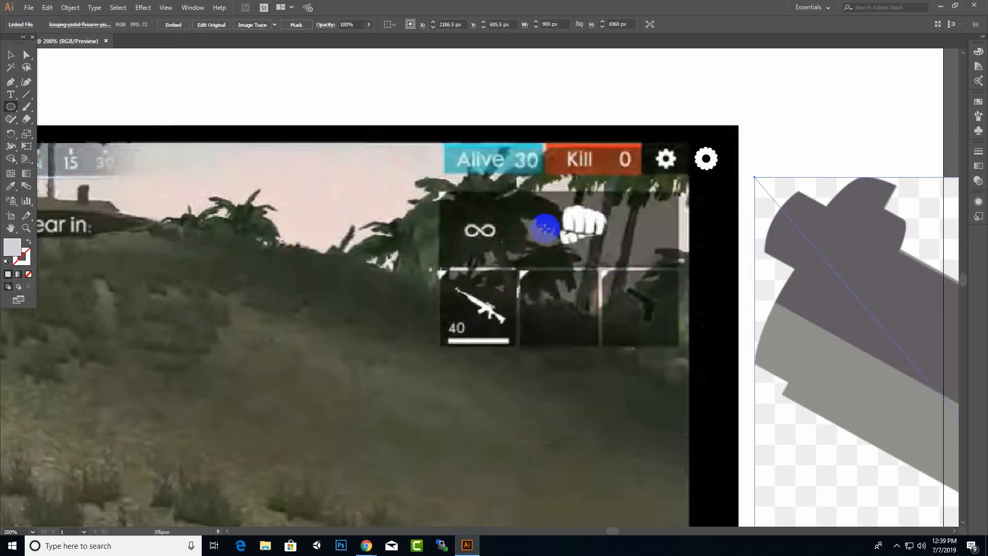
- Scale the pistol picture down to about 416 by 490 px and move it over the reference screenshot's upper edge
scroll(525, 229, down, 1)
scroll(540, 230, down, 3)
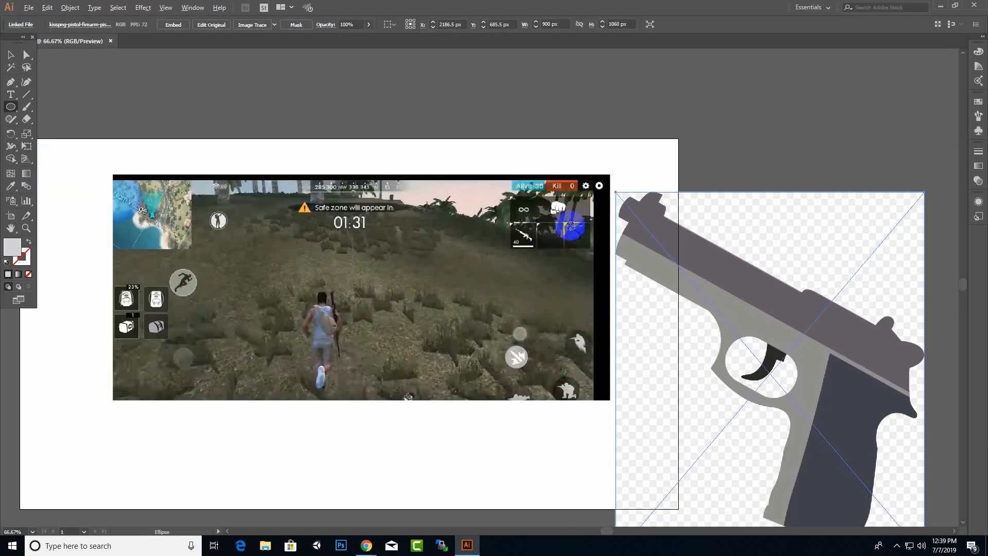
drag(737, 315, 532, 291)
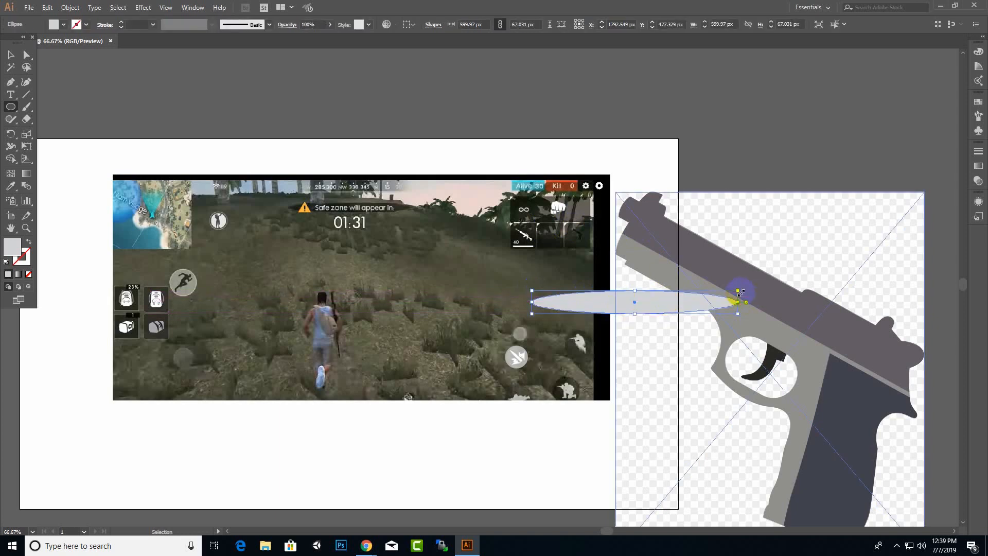
key(ctrl+z)
click(11, 55)
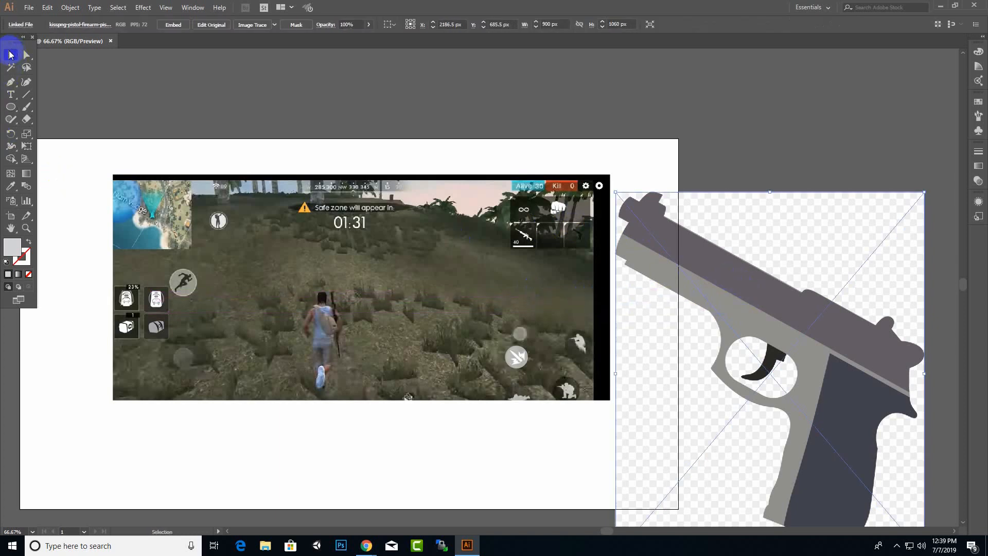
drag(736, 301, 431, 259)
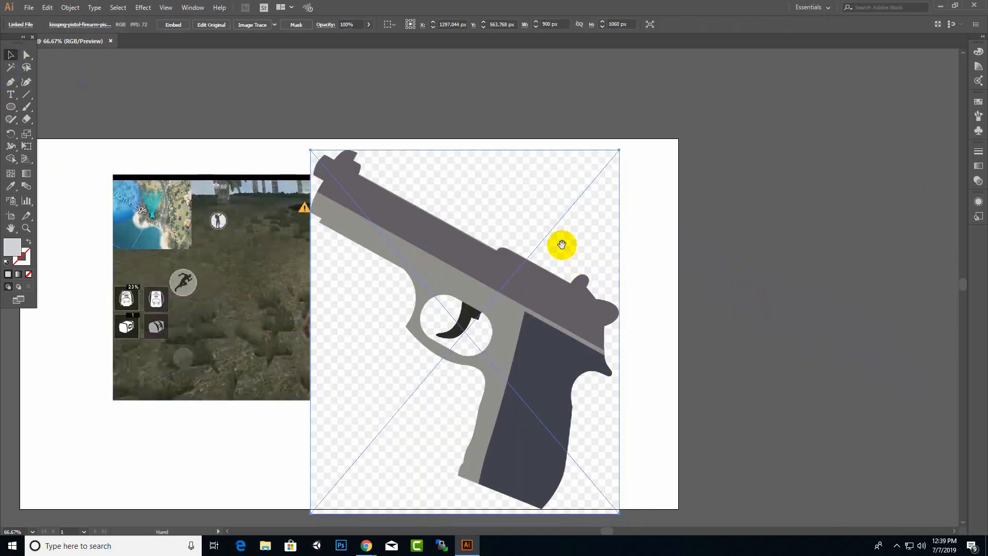
scroll(566, 243, up, 1)
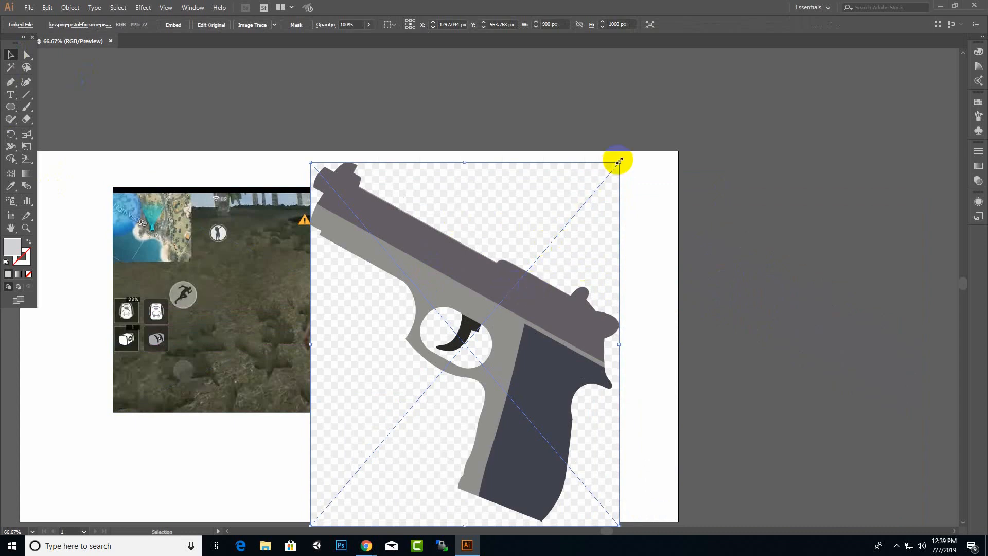
drag(619, 161, 439, 393)
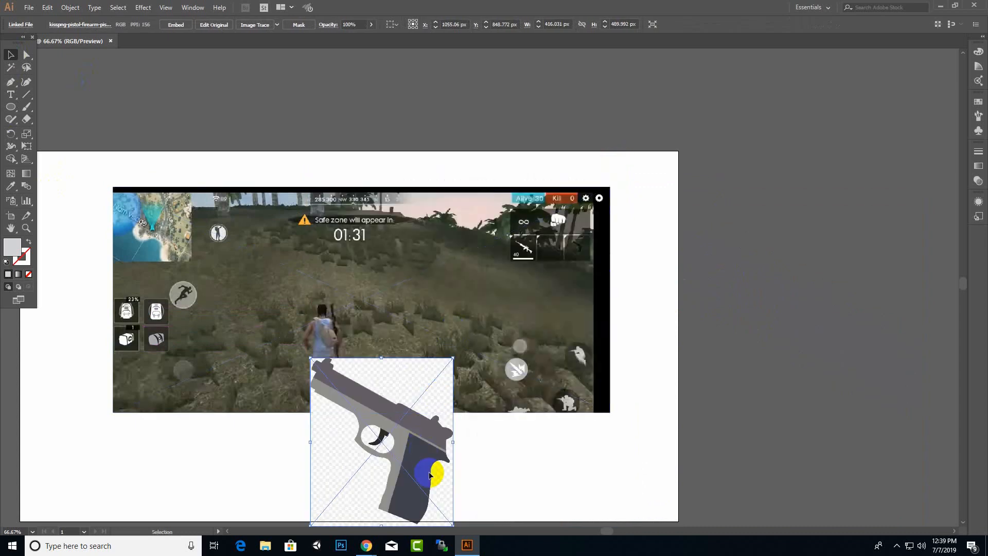
drag(434, 474, 440, 273)
- Try tracing the pistol picture with the default preset, view it as Tracing Result with Outlines, and undo the trace
right_click(449, 225)
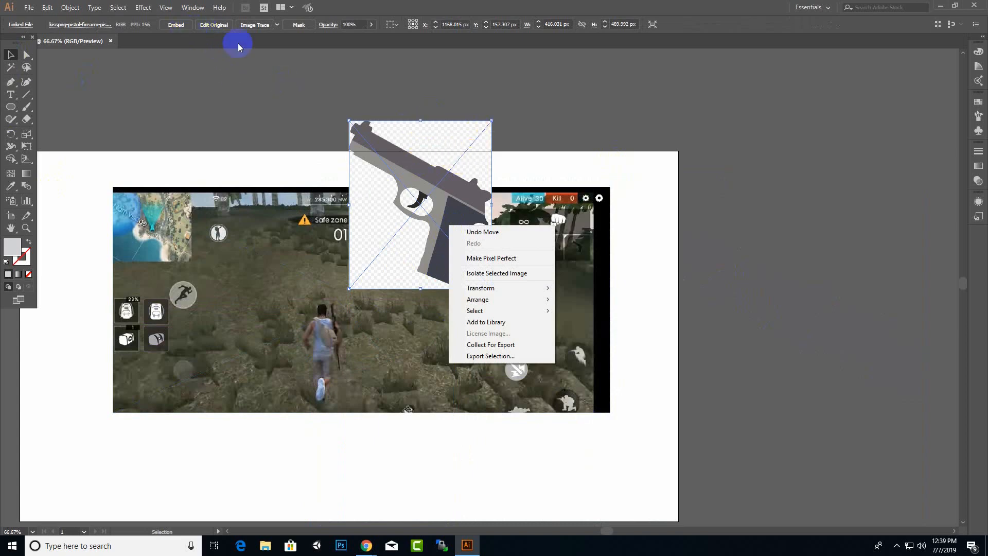
click(264, 25)
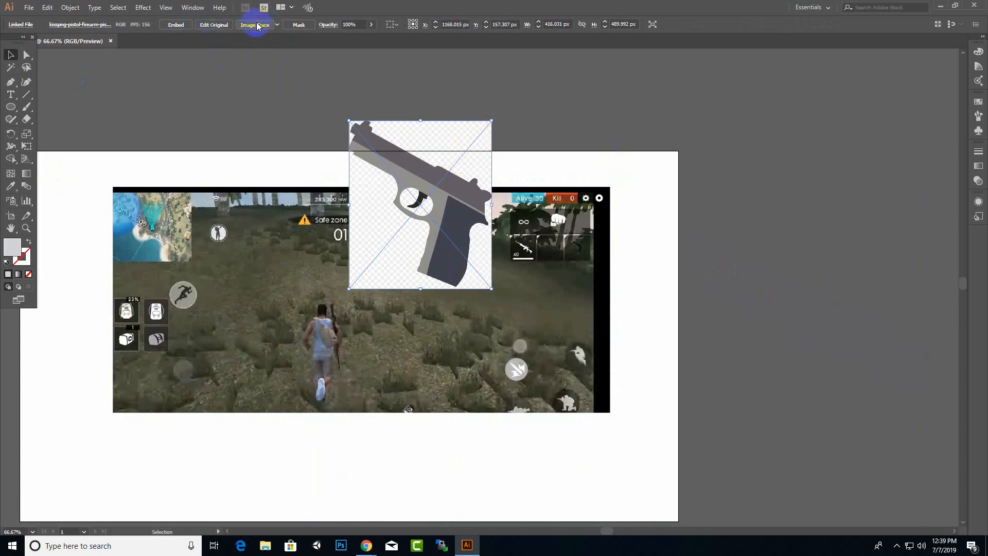
click(257, 25)
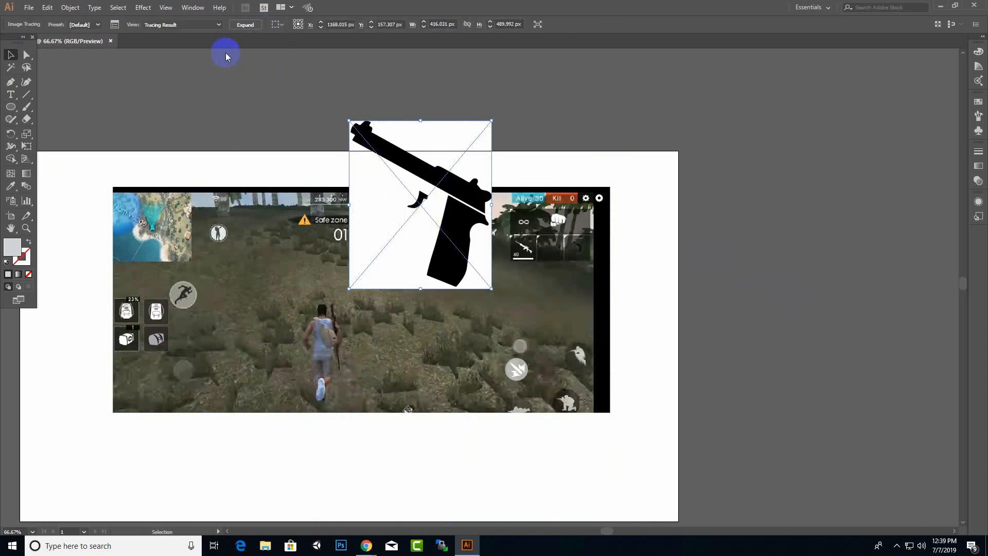
click(219, 28)
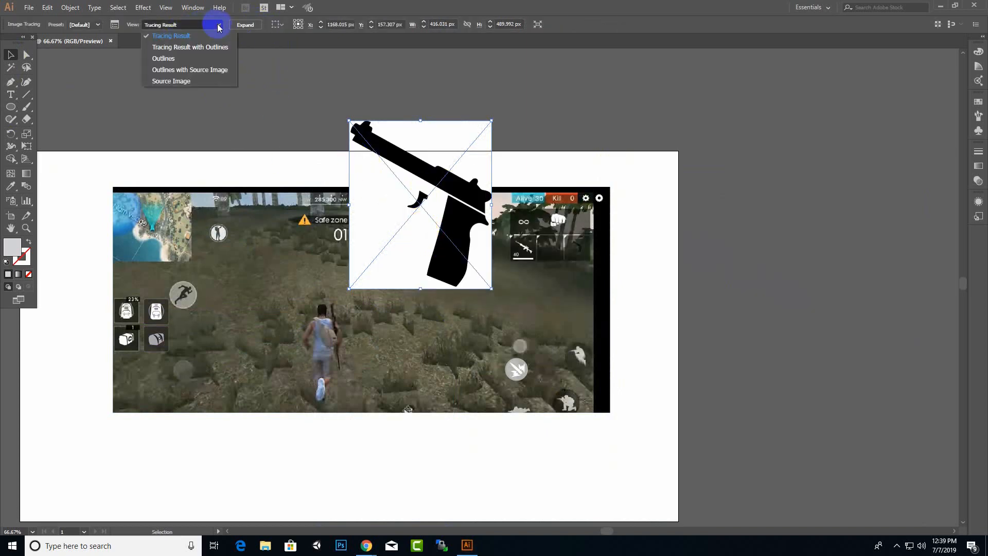
click(218, 28)
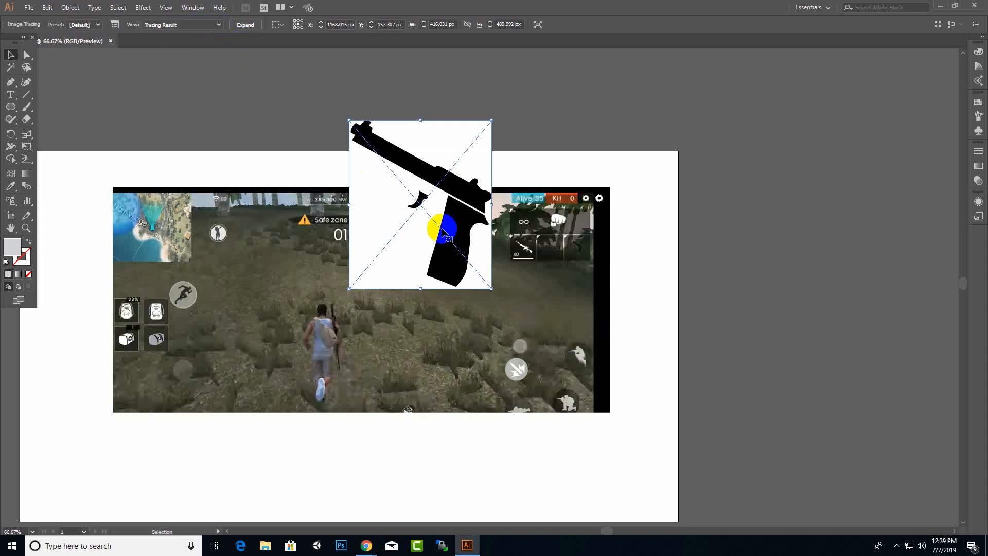
click(220, 26)
click(194, 47)
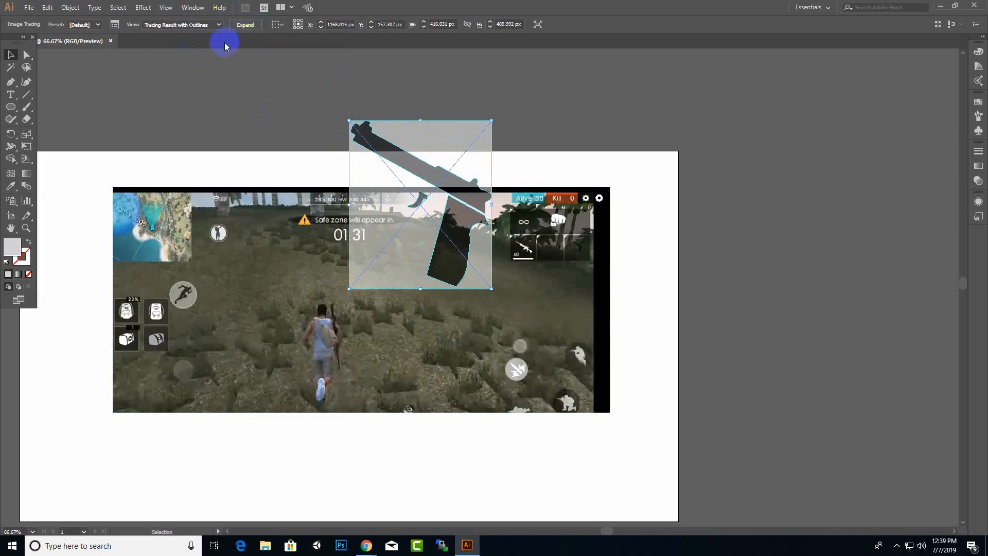
key(ctrl+z)
key(ctrl+z)
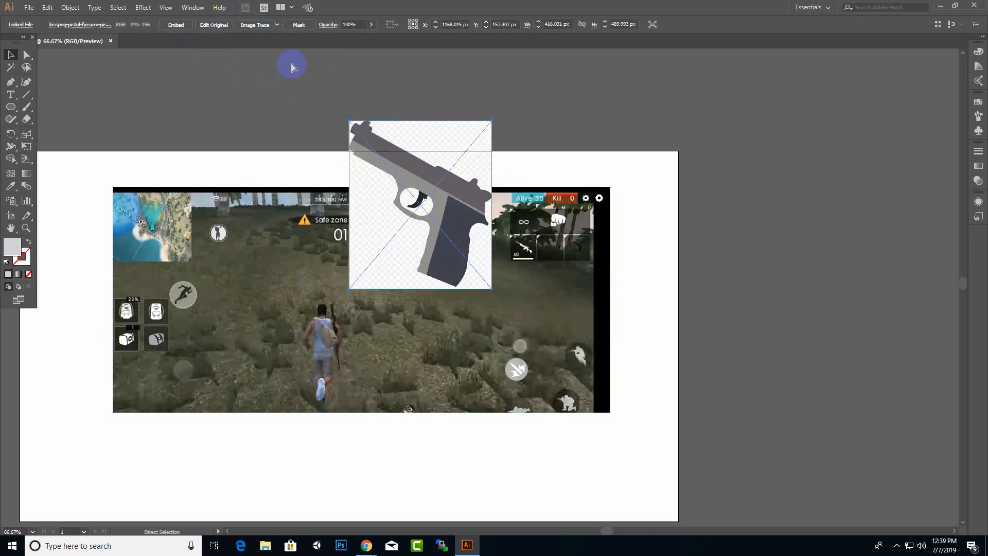
- Trace the pistol picture with the 6 Colors preset and expand it into paths over the reference screenshot's weapon slots
click(280, 24)
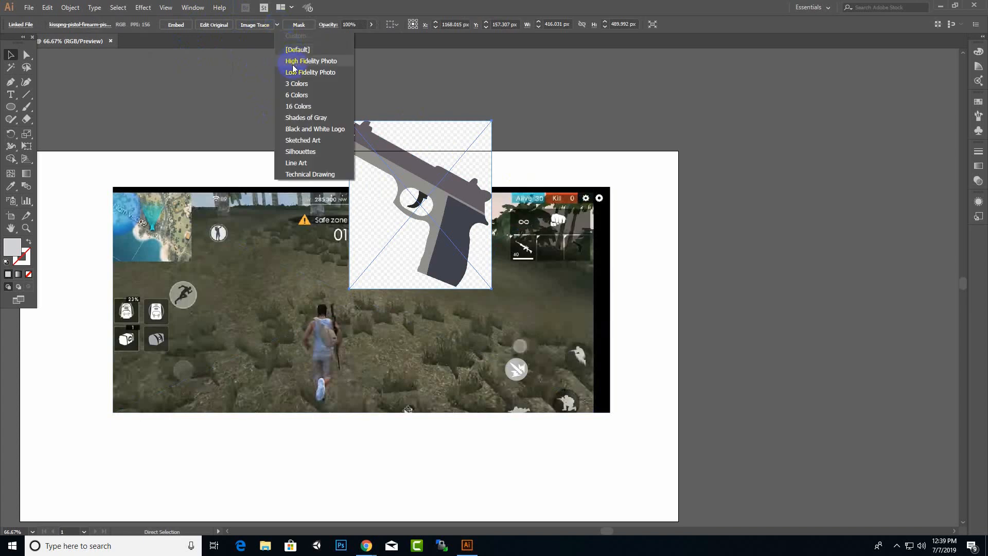
click(298, 95)
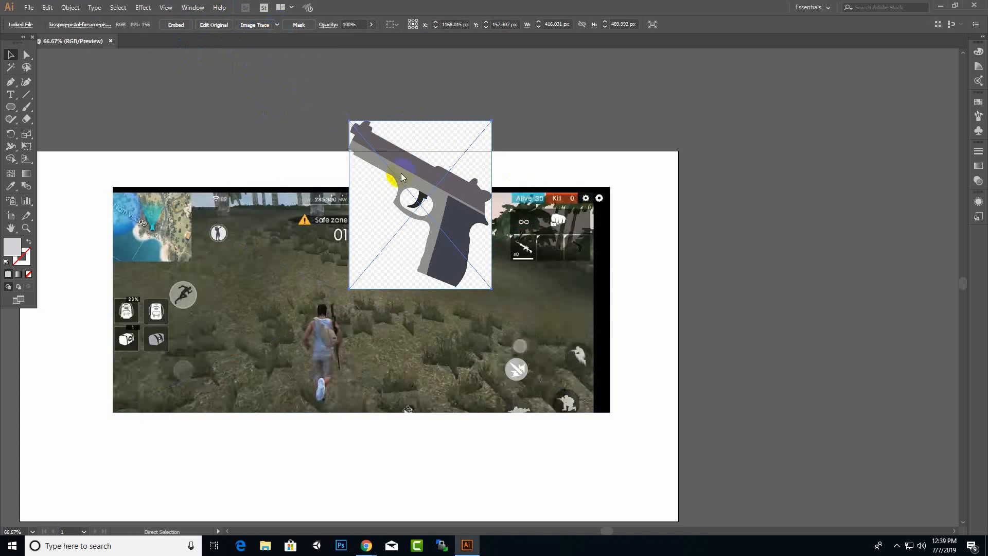
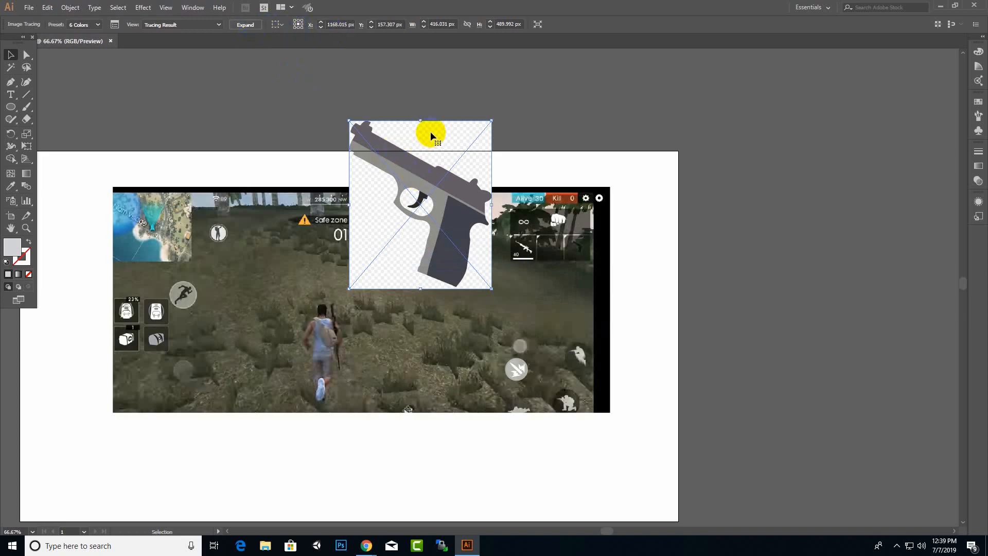
double_click(430, 133)
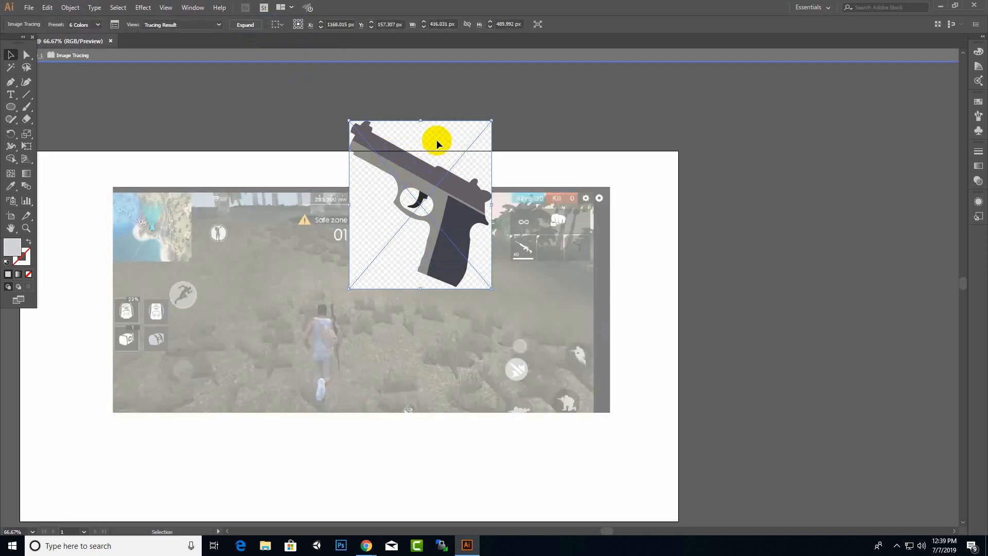
drag(436, 140, 598, 140)
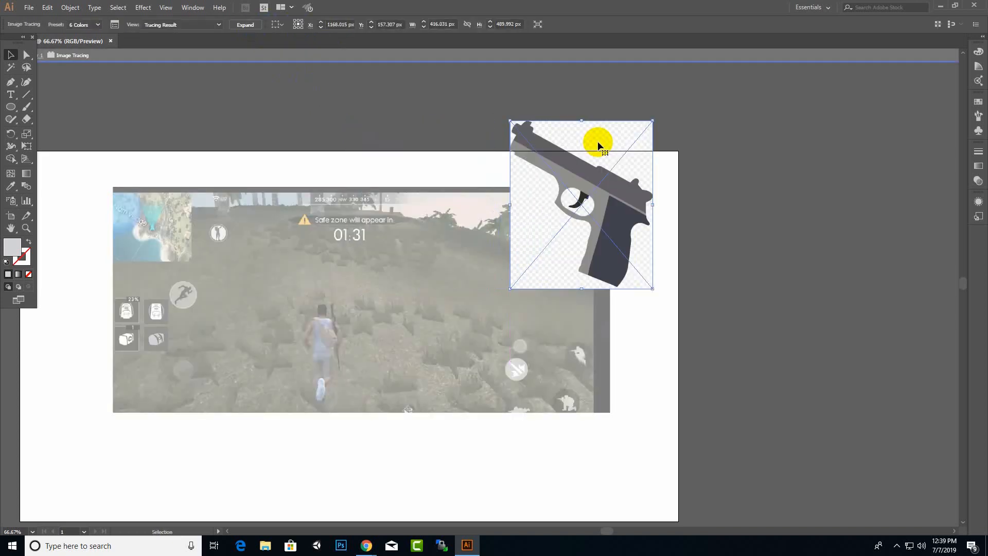
click(236, 25)
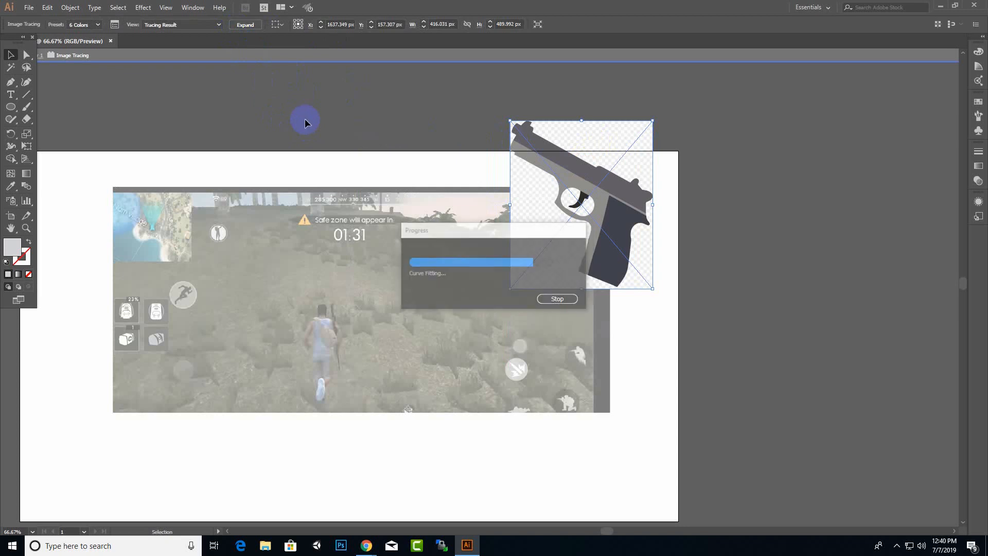
click(672, 126)
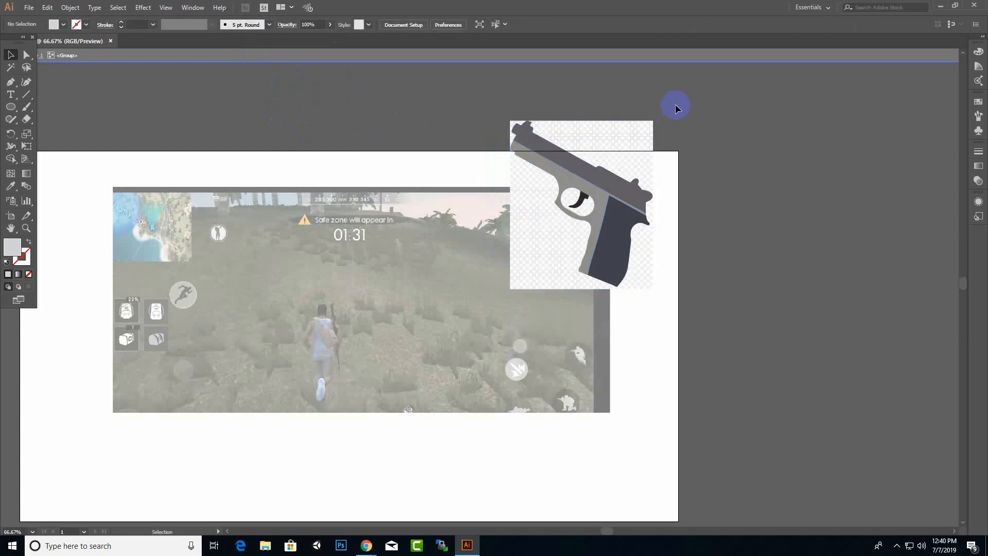
- Delete the traced background piece at the upper-right corner of the pistol's backdrop
click(615, 142)
key(Delete)
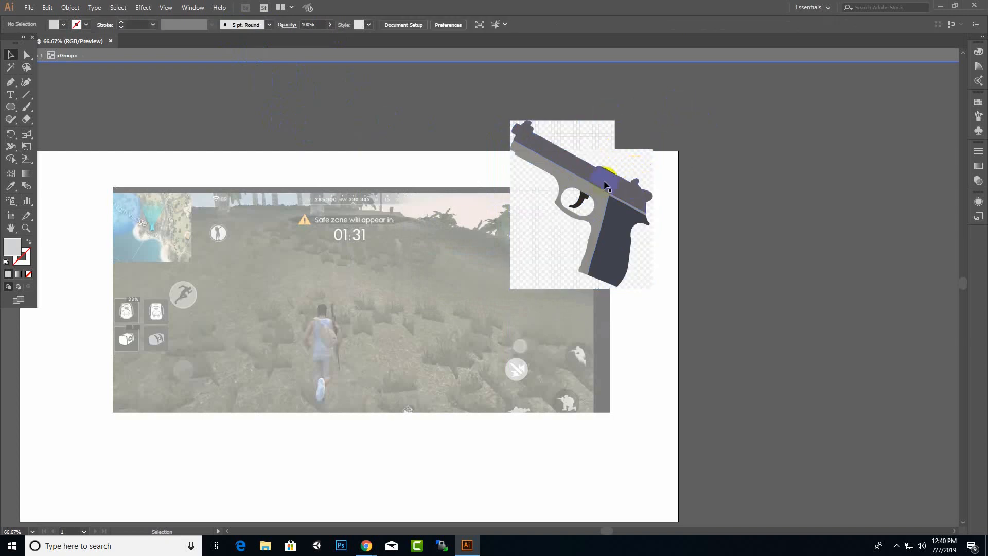
- Select the pistol's slide, frame, grip and trigger pieces and move them together beyond the artboard's right edge
click(589, 151)
click(597, 195)
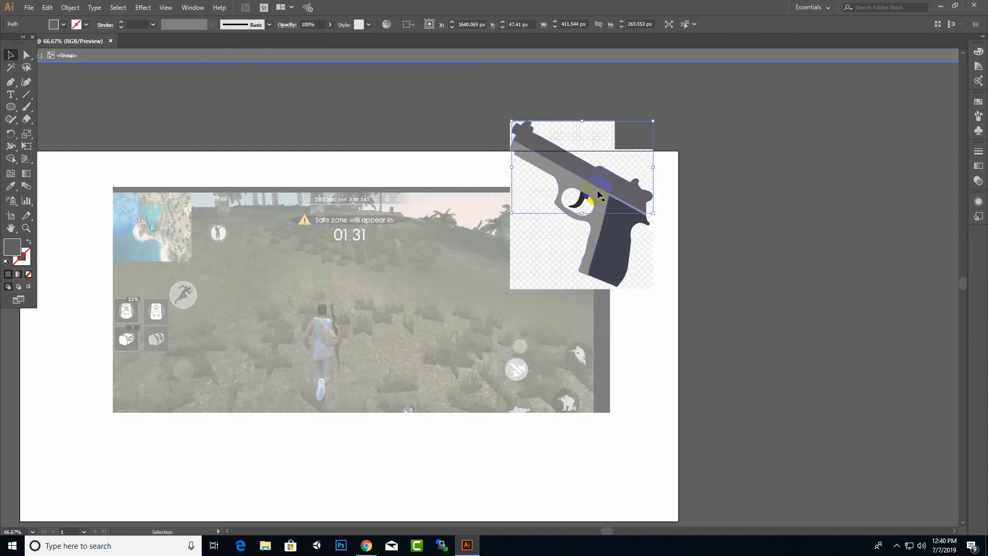
drag(608, 187, 322, 137)
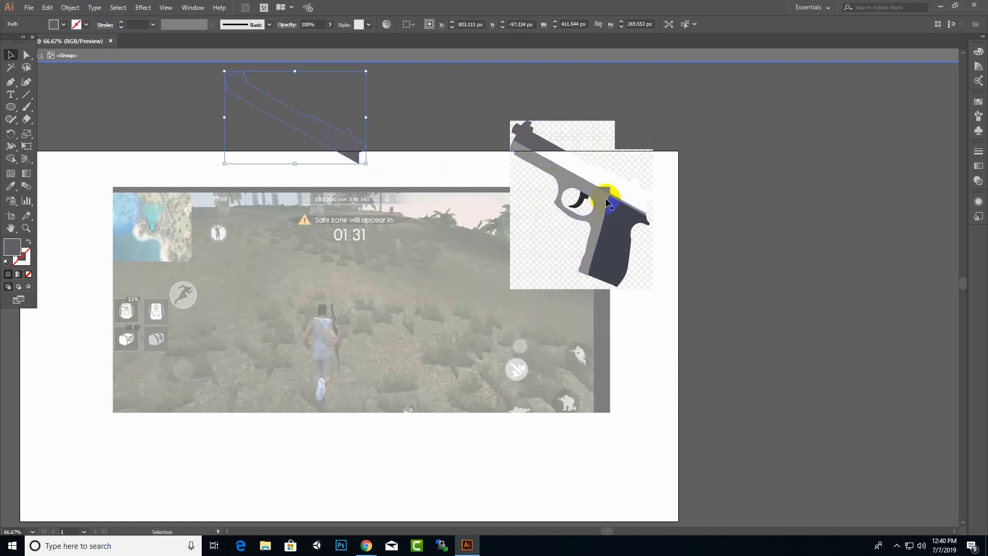
key(ctrl+z)
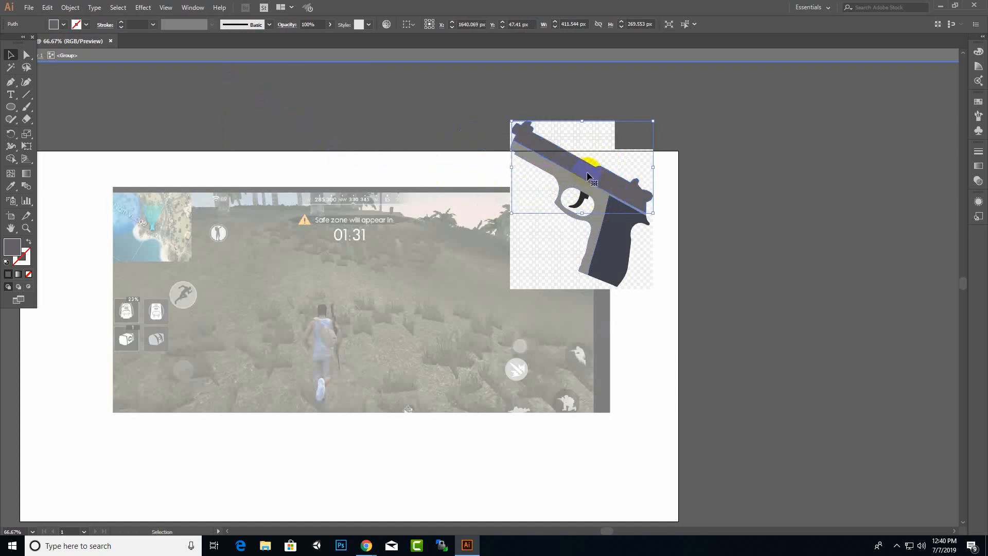
shift+click(606, 238)
shift+click(580, 204)
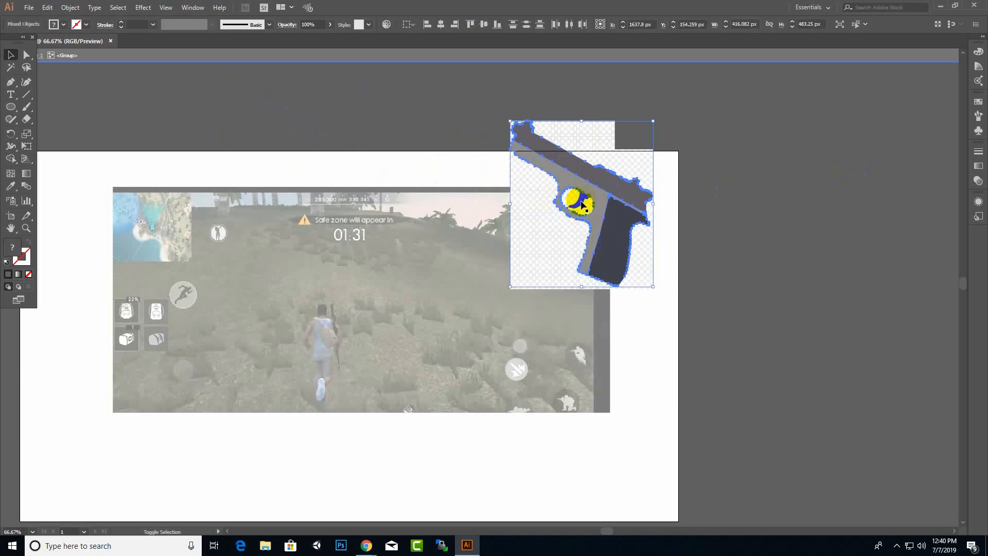
drag(595, 198, 462, 328)
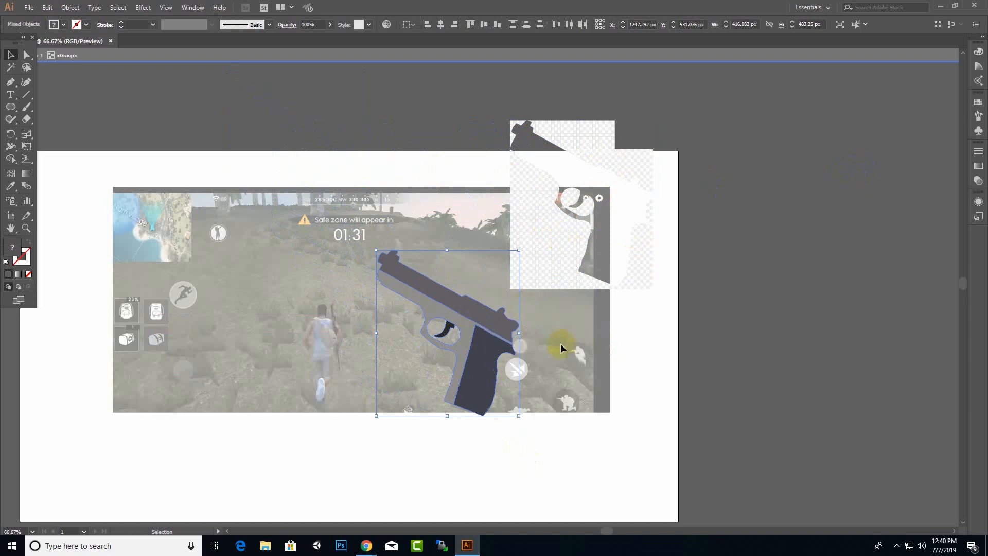
drag(478, 363, 828, 349)
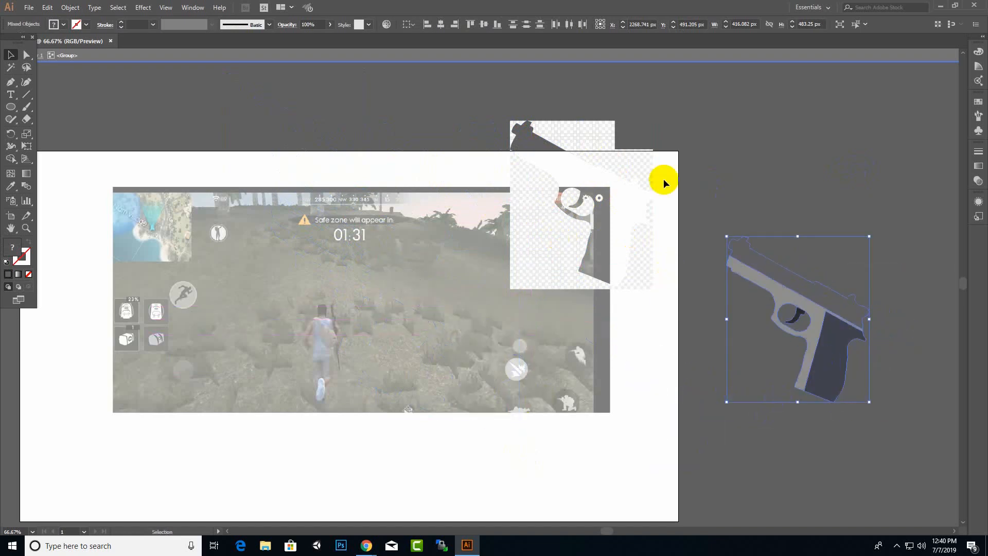
- Delete the remaining traced checkered background covering the reference screenshot's weapon slots
drag(504, 310, 506, 311)
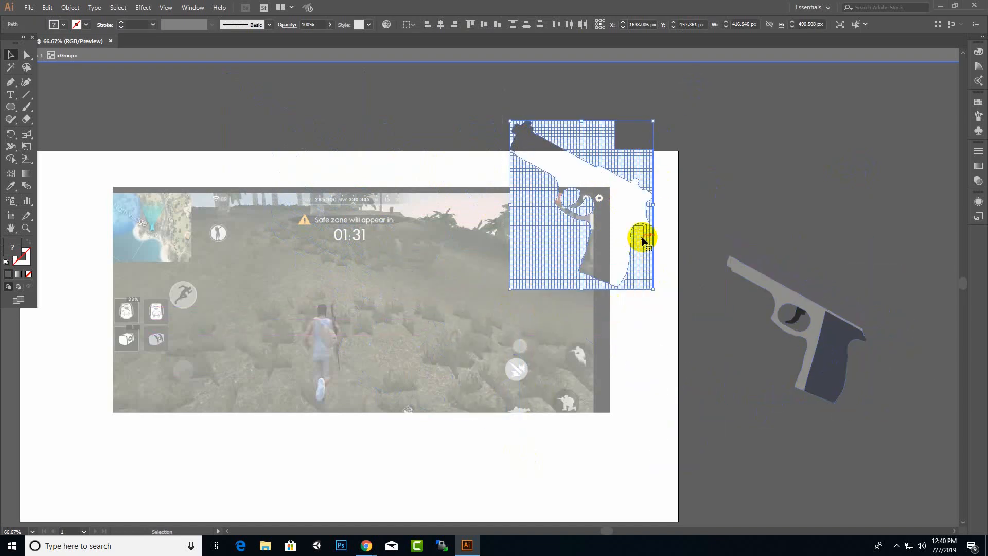
drag(644, 170, 851, 165)
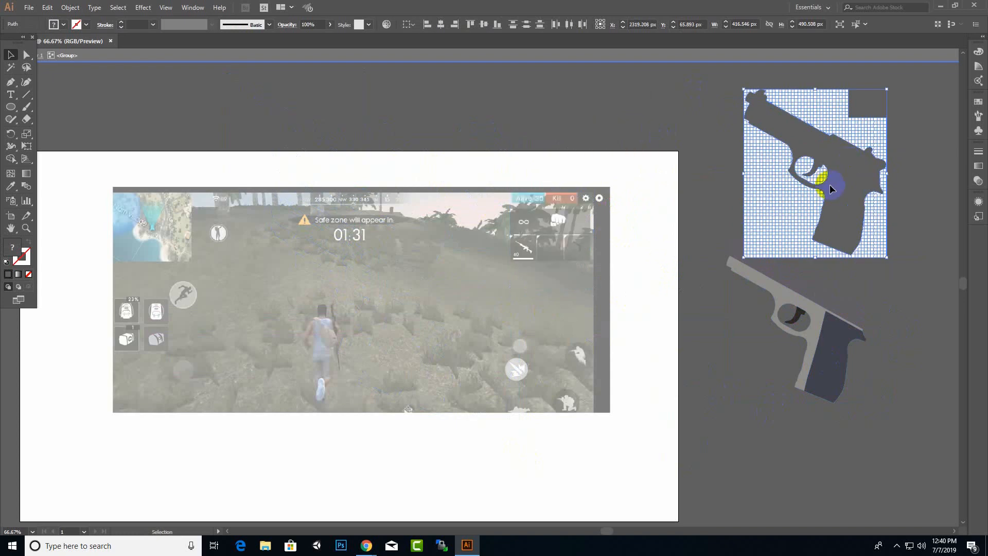
key(Delete)
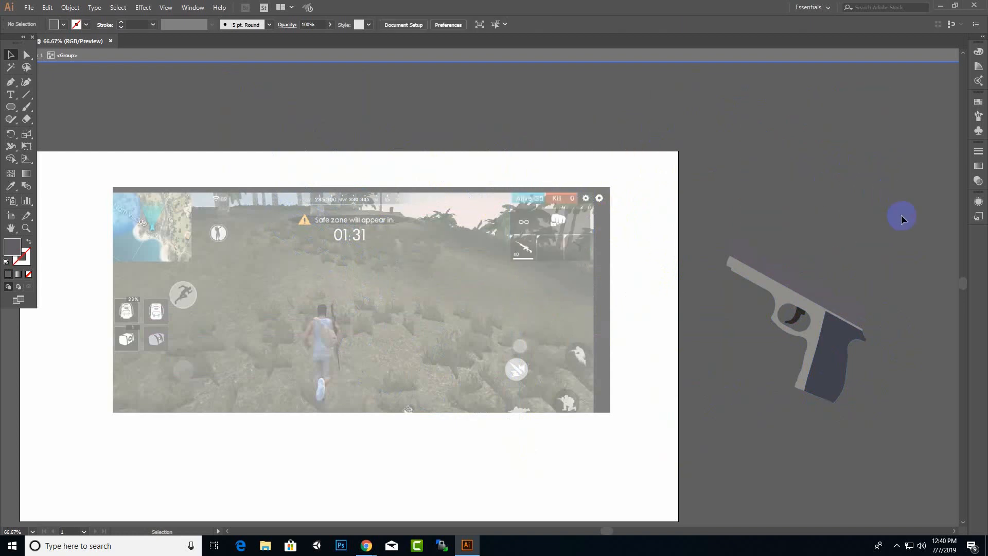
- Scale the whole pistol down to about 195 by 227 px, move it onto the reference screenshot's lower right, and exit isolation mode
drag(902, 215, 739, 434)
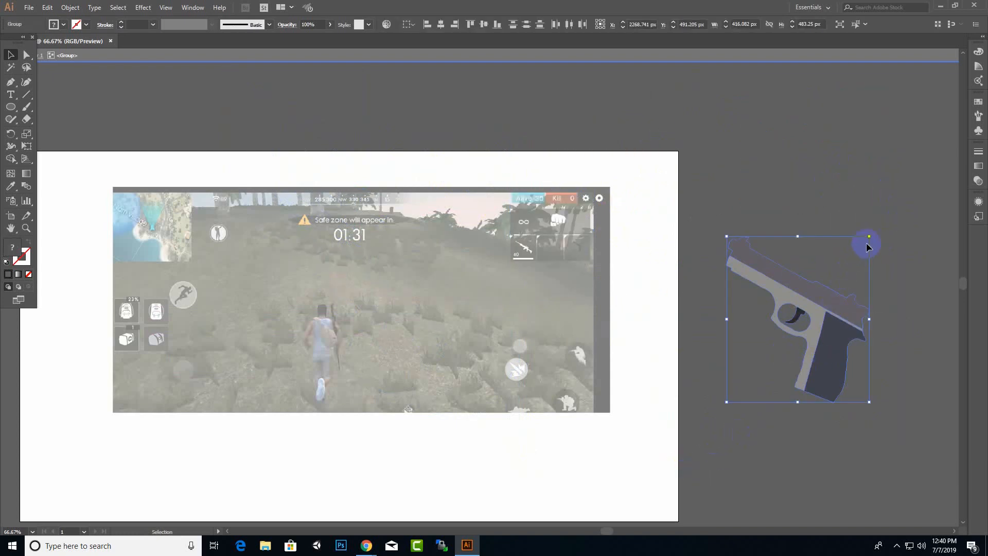
drag(870, 237, 794, 324)
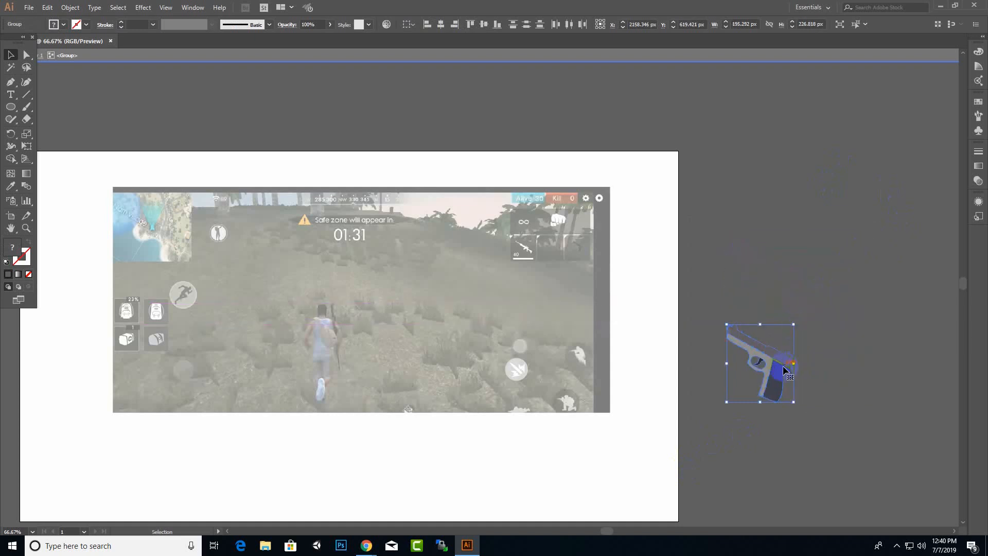
drag(770, 377, 438, 367)
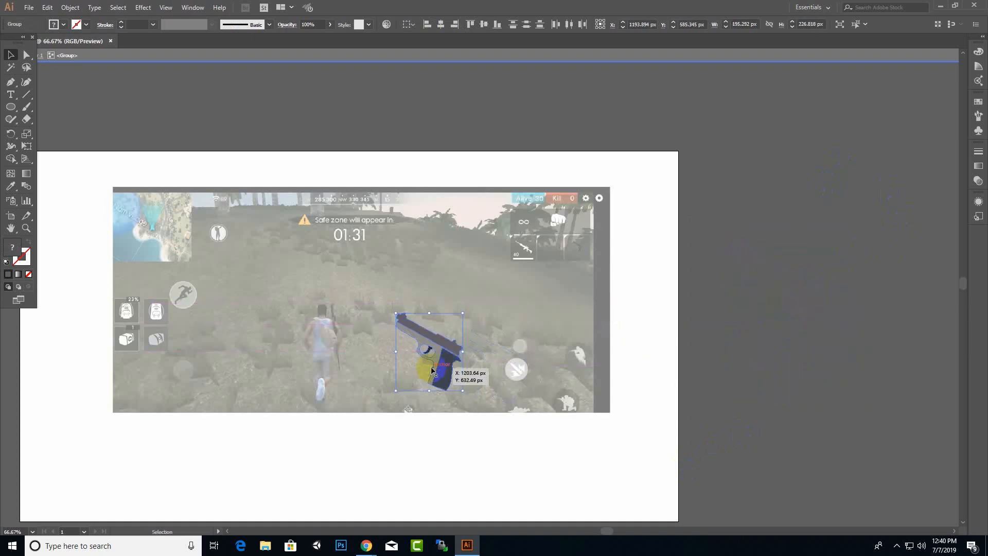
double_click(331, 495)
- Draw a square of about 74 px over the rifle slot in the reference screenshot
scroll(429, 348, up, 3)
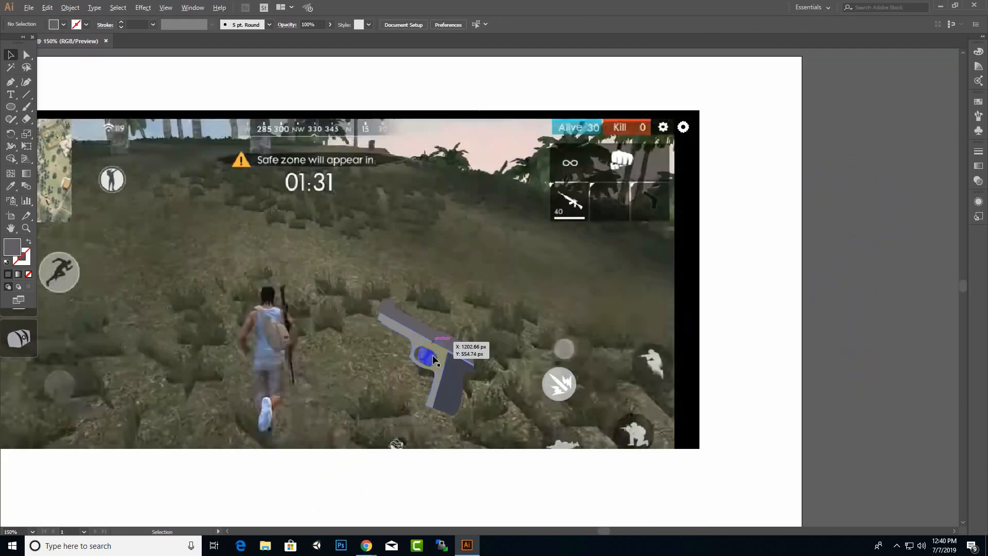
scroll(515, 329, down, 2)
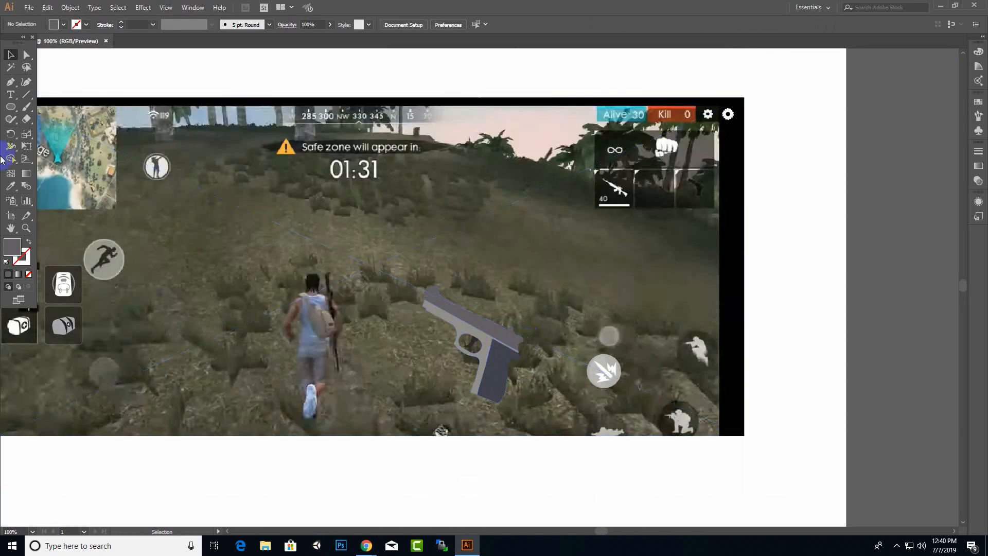
drag(16, 107, 56, 109)
scroll(650, 155, up, 2)
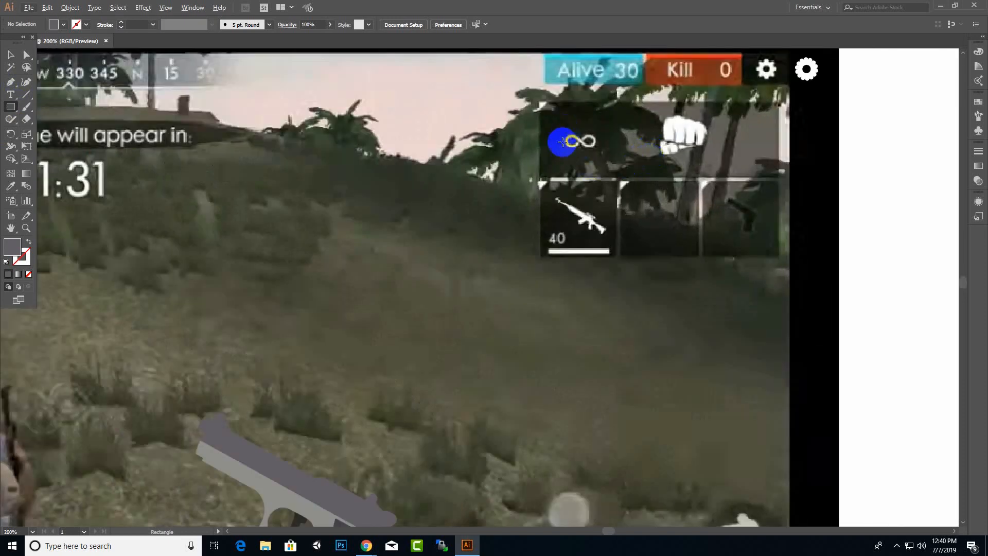
drag(540, 181, 617, 256)
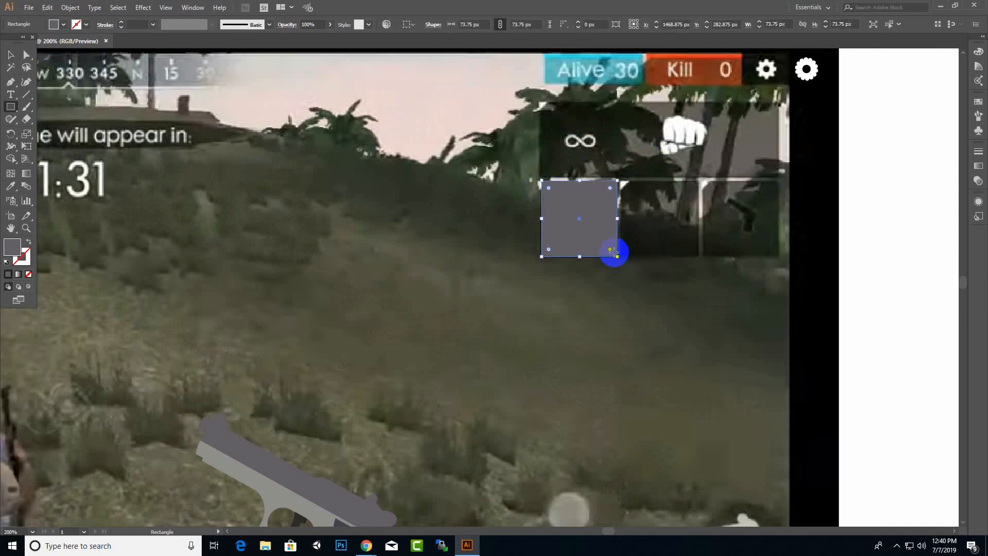
- Give the square's upper-left corner a 7.5 px chamfer
double_click(548, 188)
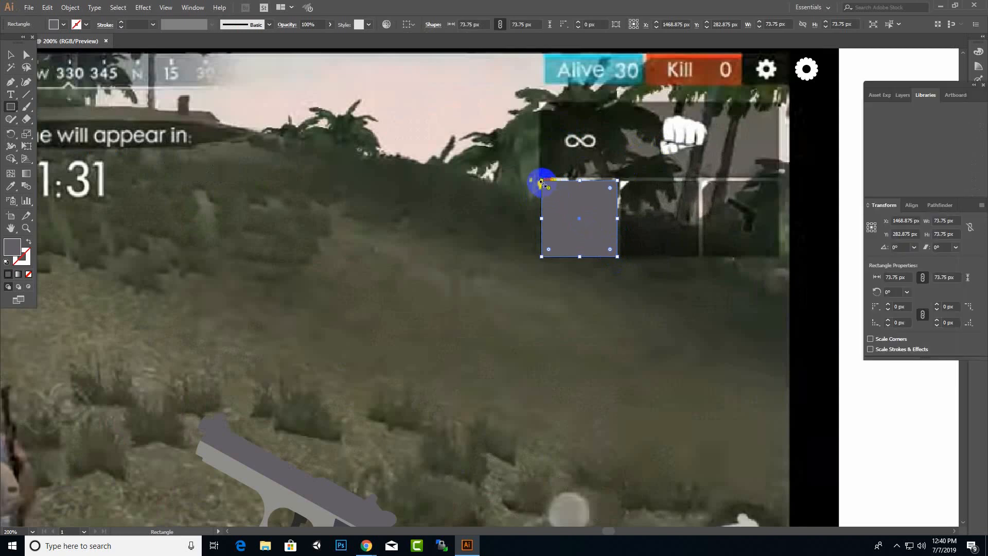
key(a)
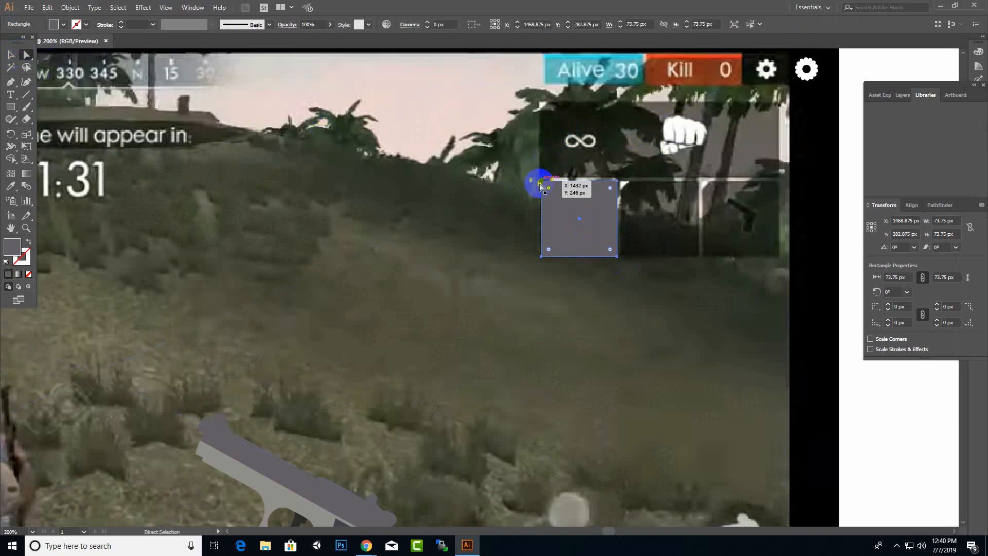
click(541, 181)
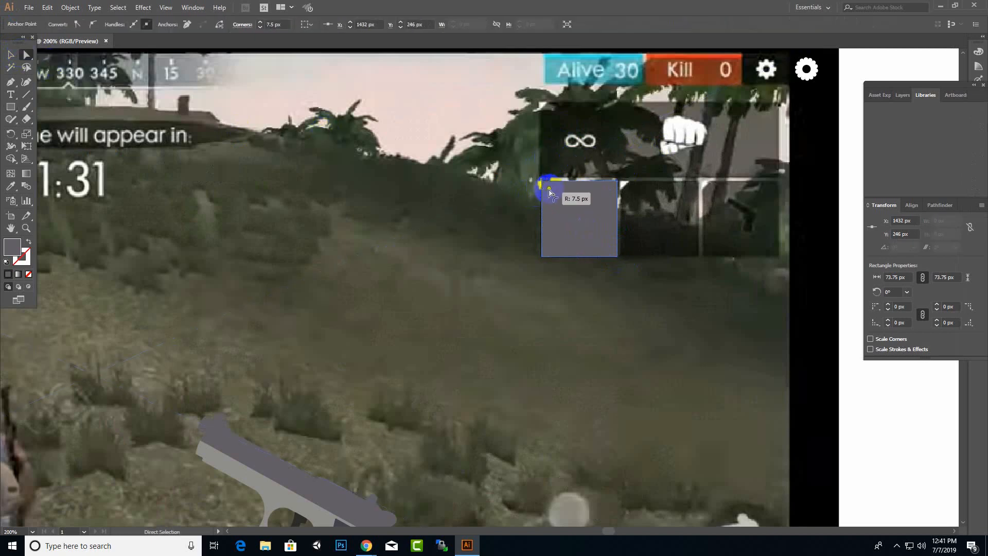
double_click(549, 190)
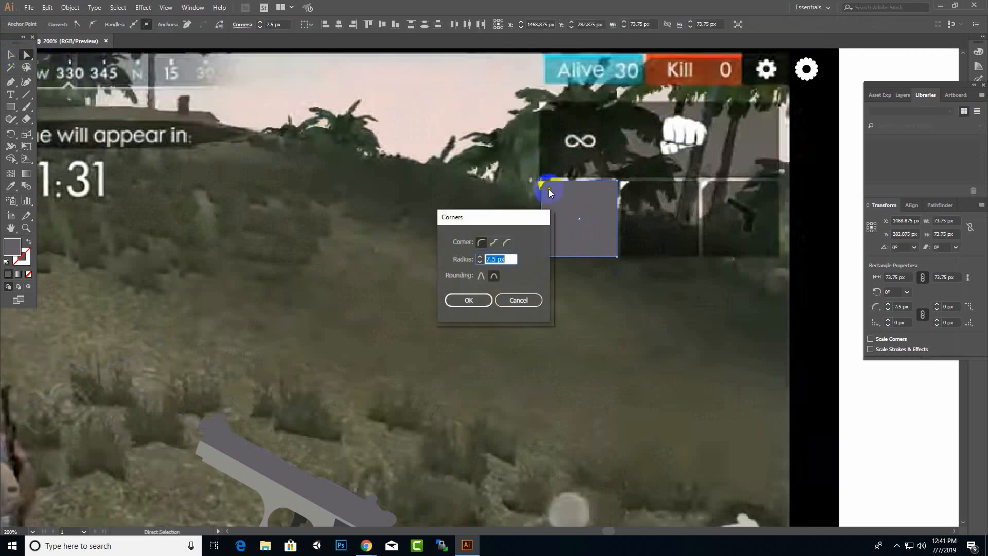
click(497, 247)
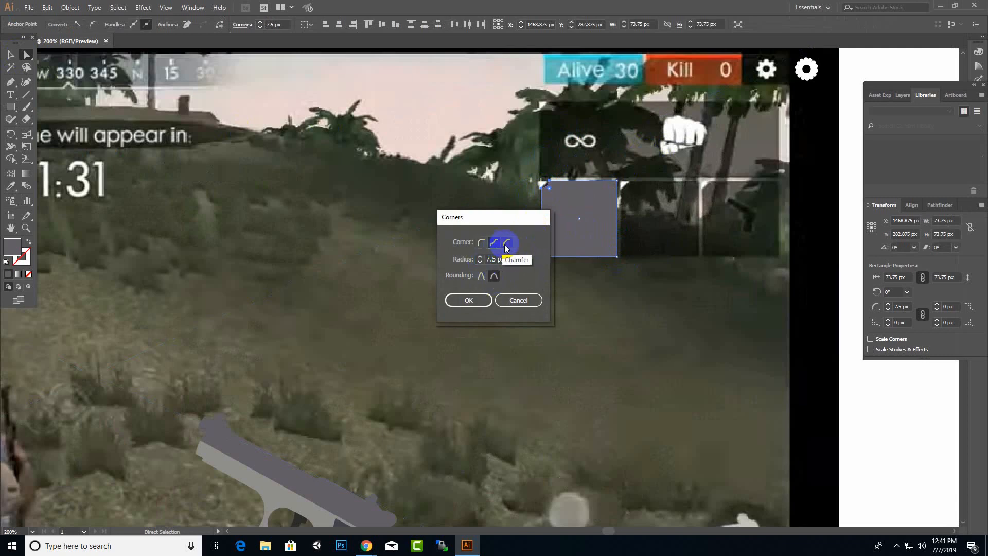
click(508, 243)
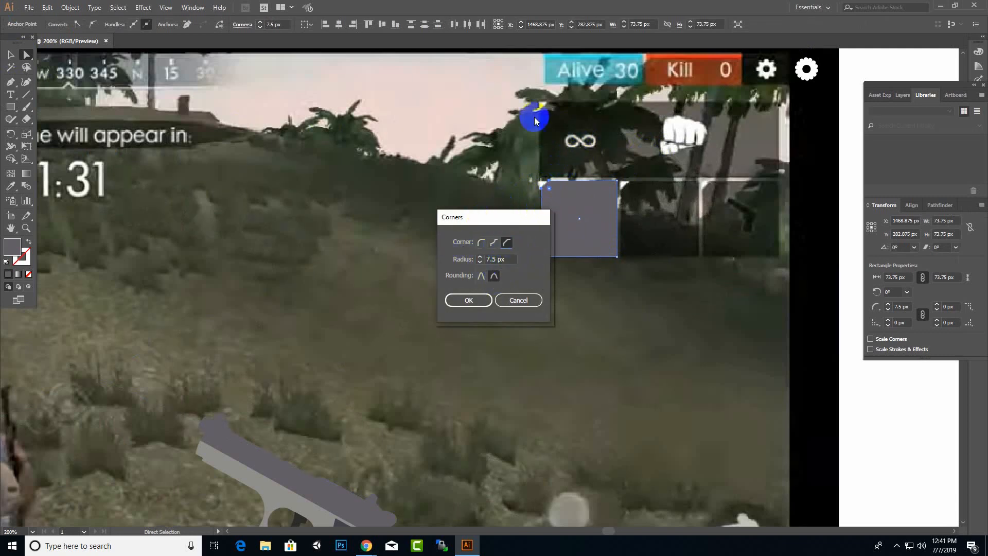
click(460, 307)
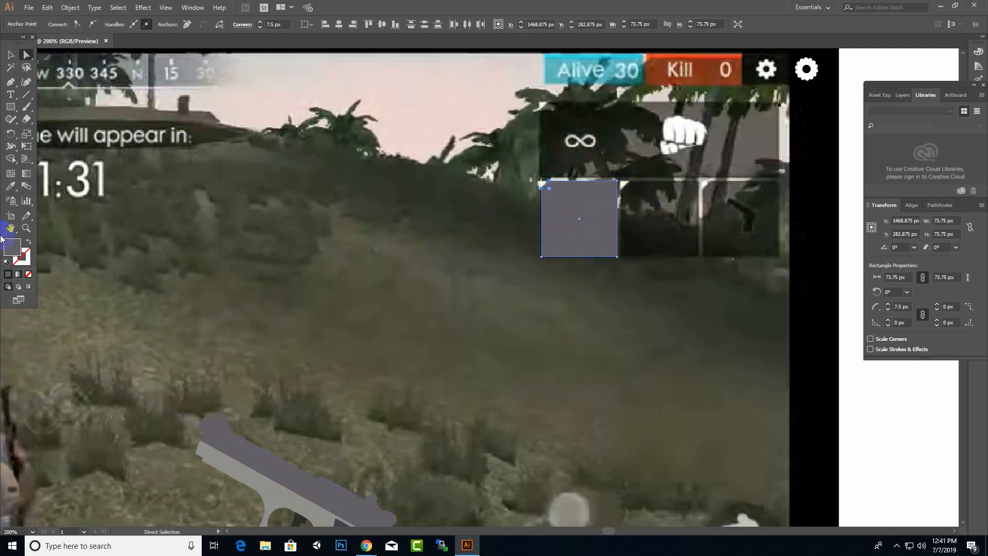
- Fill the chamfered square with black (000000)
double_click(13, 247)
click(389, 291)
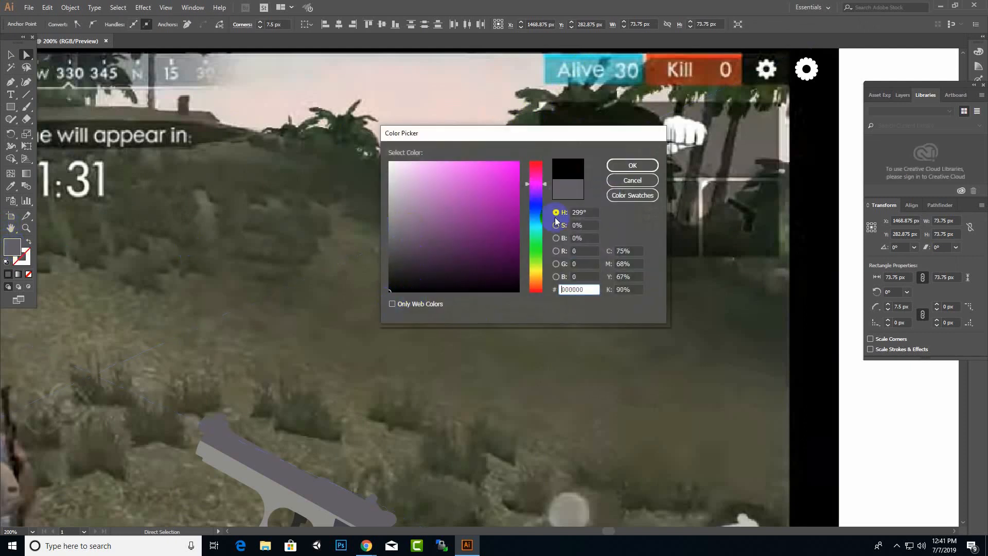
click(629, 166)
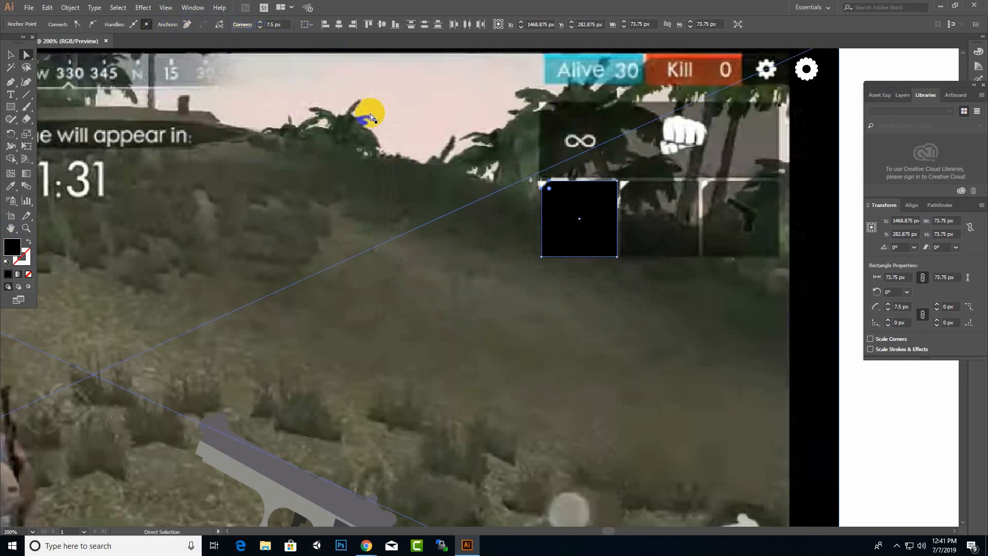
- Reduce the black slot square's opacity to 64%
click(909, 222)
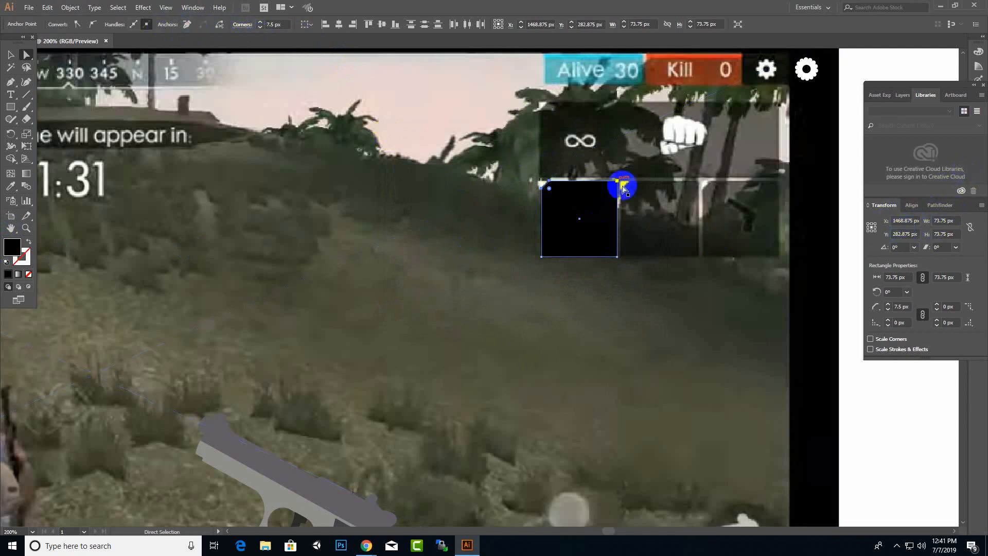
click(11, 58)
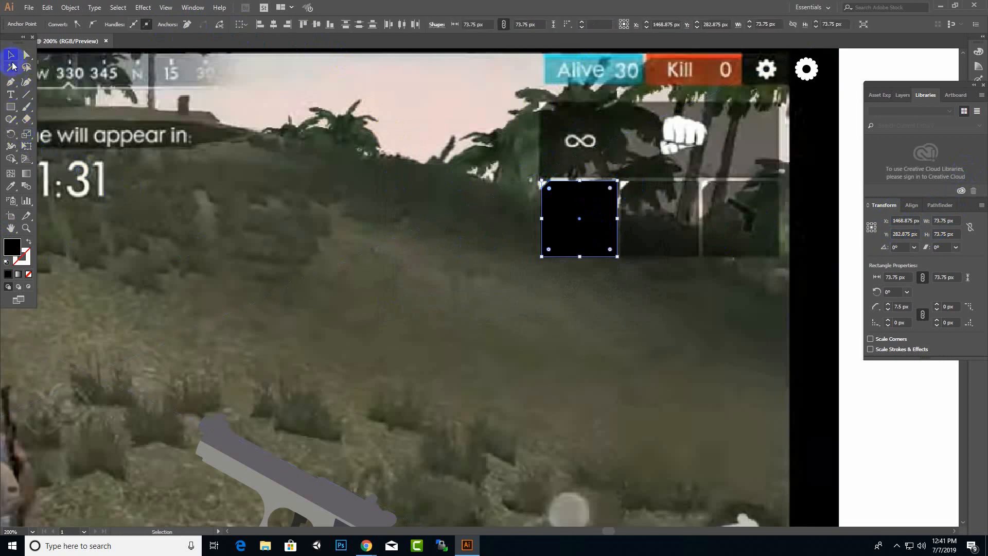
click(893, 401)
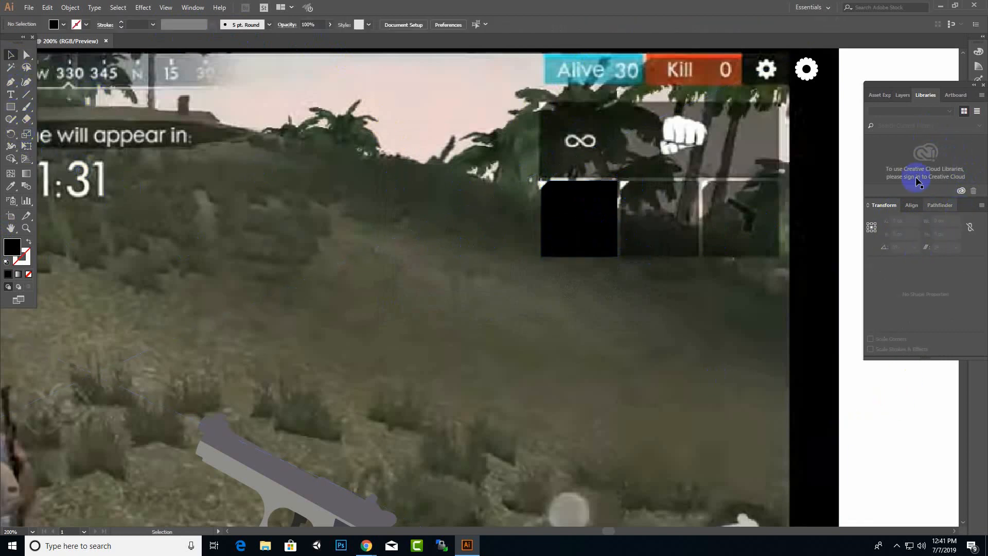
click(329, 26)
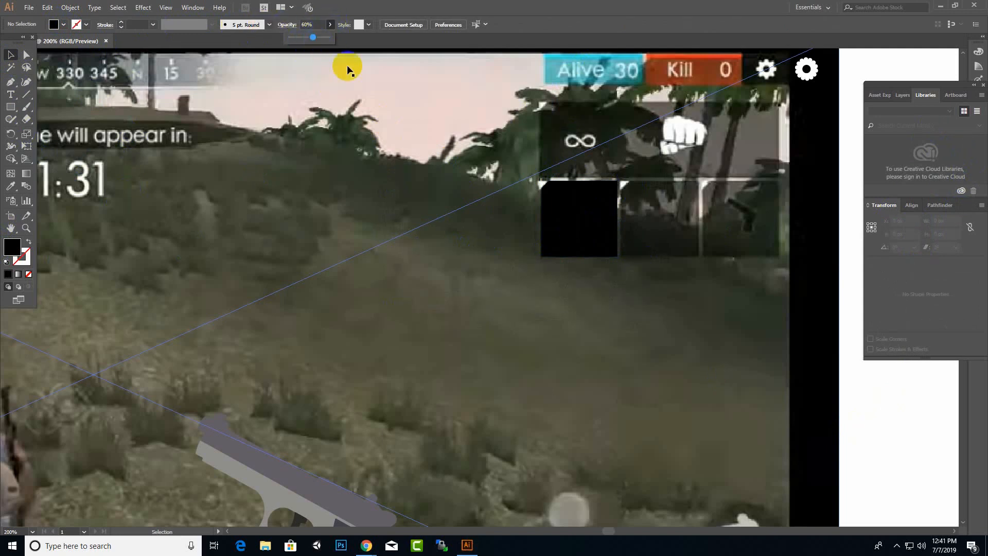
click(589, 225)
click(328, 25)
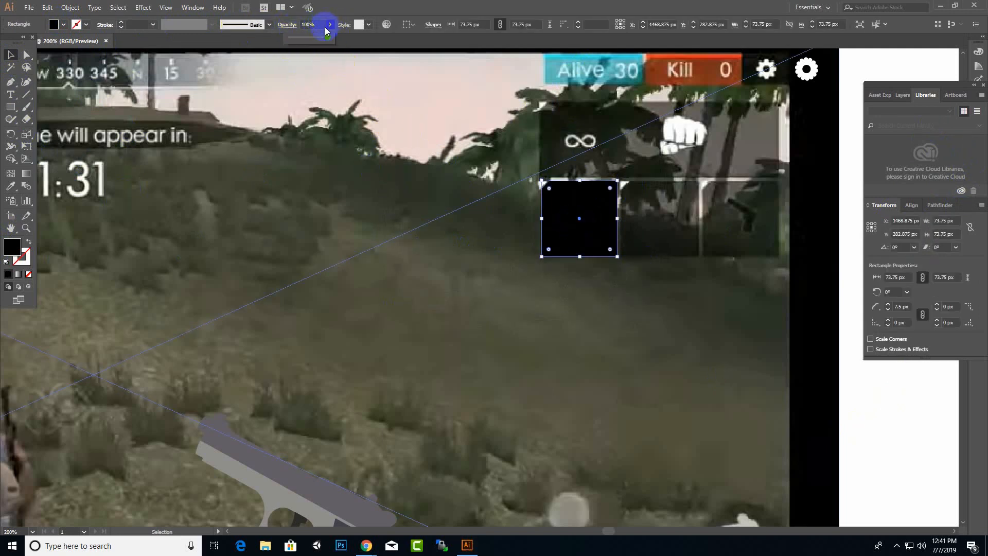
drag(315, 39, 315, 39)
click(662, 308)
- Scale the pistol group down to about 42 by 49 px and place it in the black weapon slot over the rifle
scroll(401, 319, down, 1)
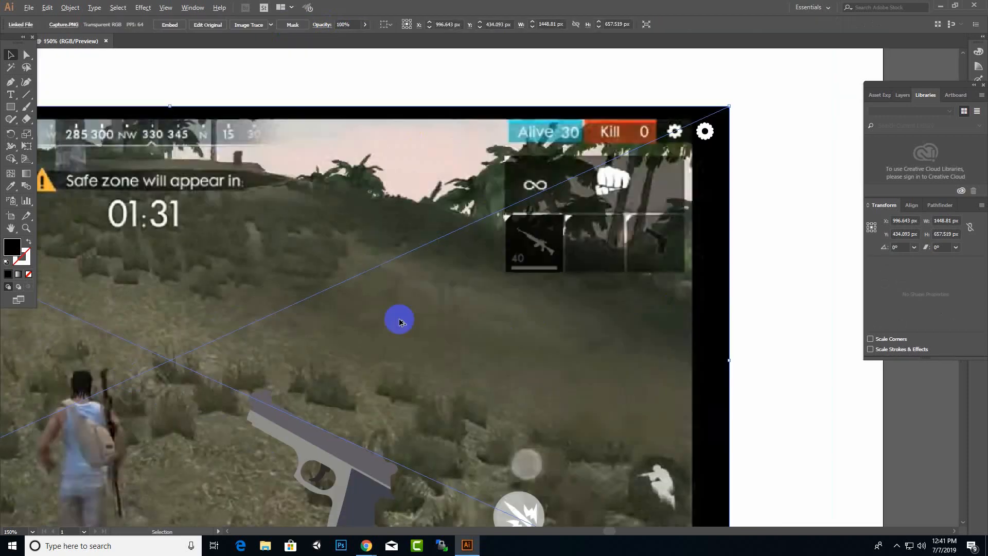
click(560, 270)
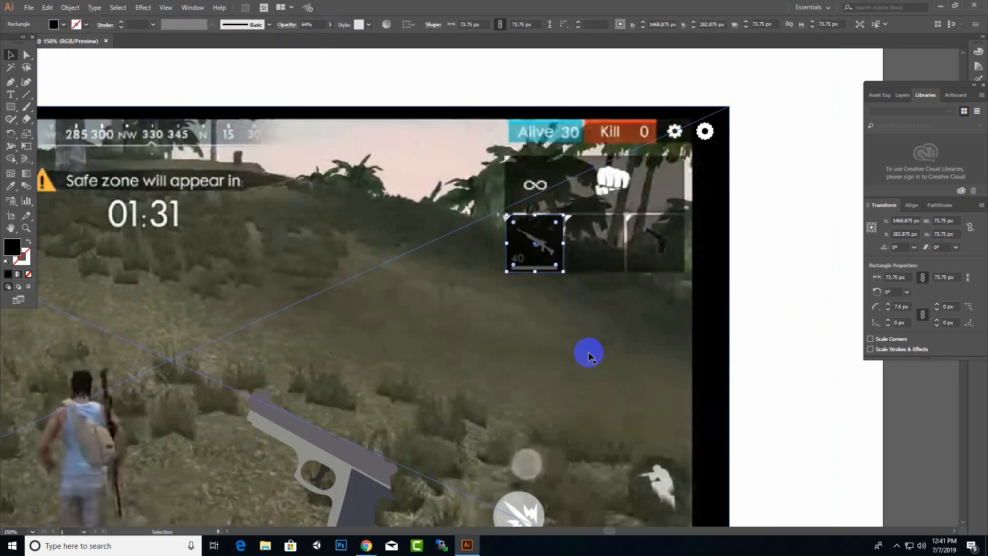
scroll(589, 349, down, 1)
drag(369, 456, 552, 226)
drag(576, 108, 475, 227)
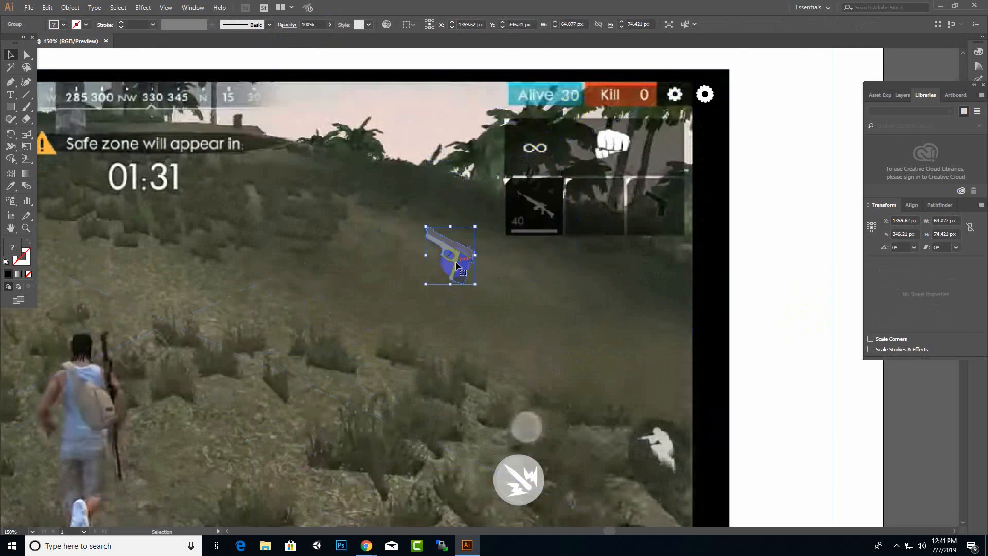
drag(460, 262, 548, 203)
drag(563, 196, 536, 222)
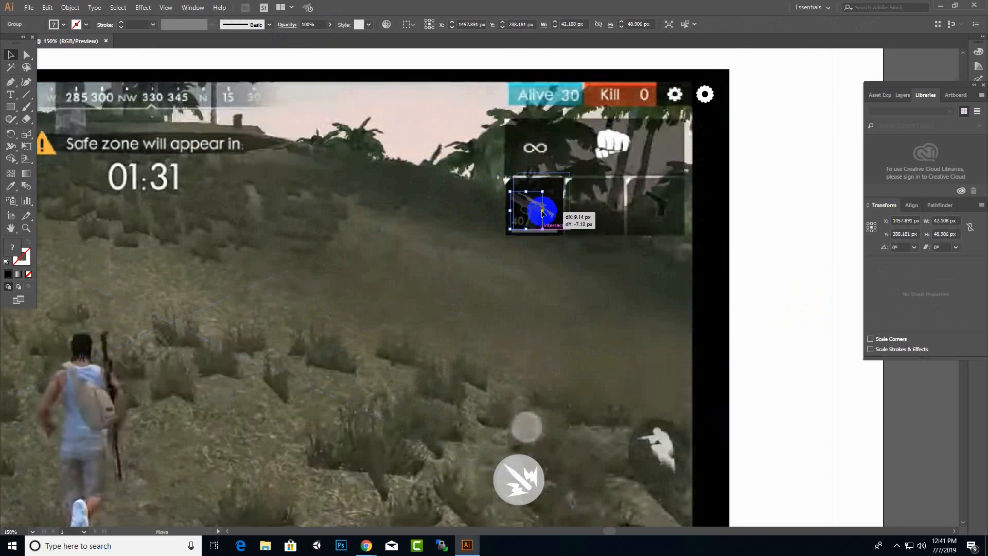
key(a)
- Send the black slot square behind the pistol and send the reference screenshot to the very back
click(560, 229)
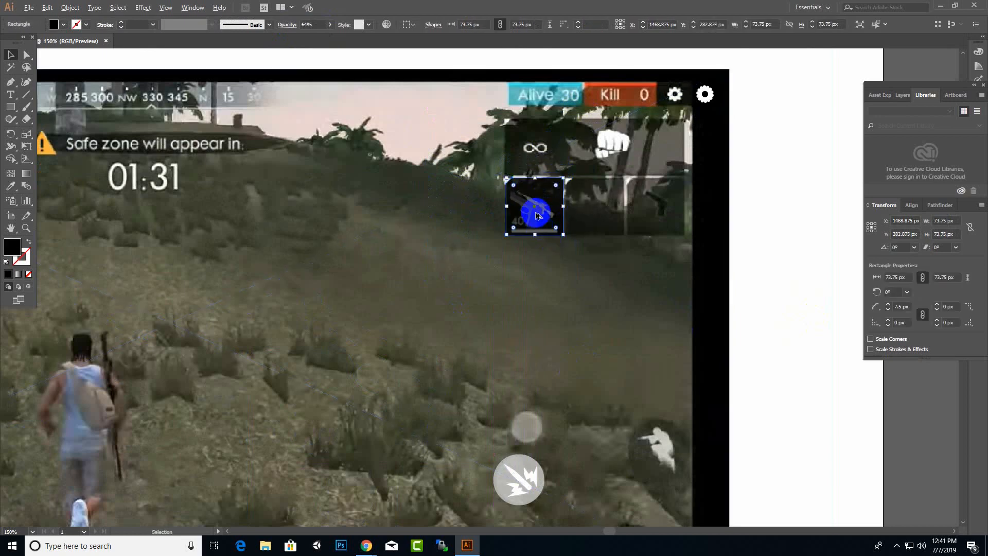
scroll(534, 217, up, 3)
right_click(591, 232)
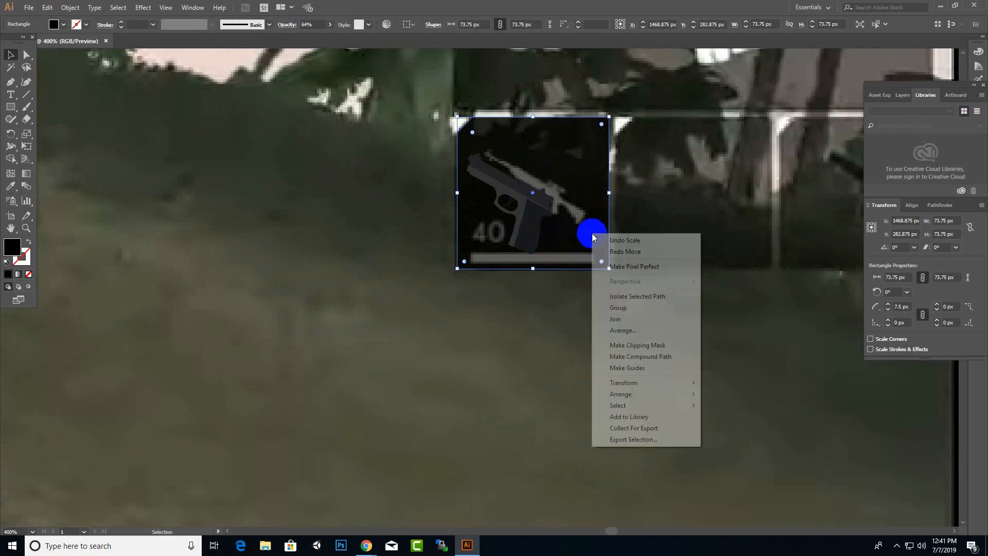
mouse_move(641, 393)
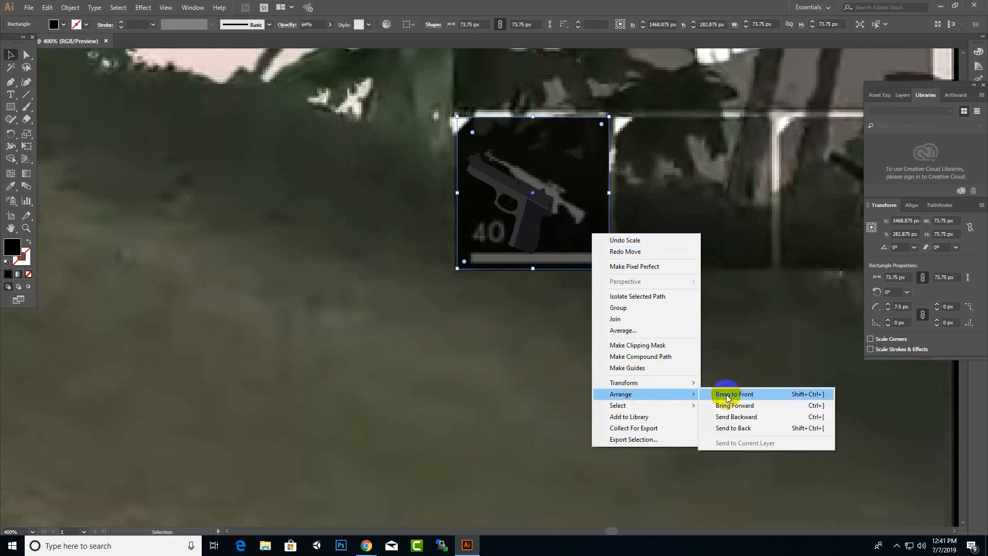
click(733, 427)
right_click(316, 306)
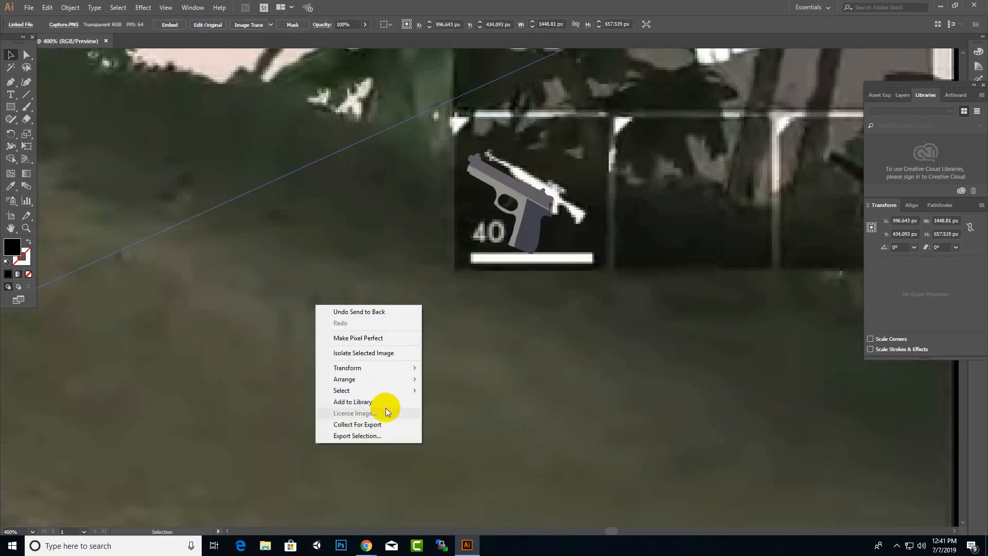
mouse_move(409, 378)
click(461, 414)
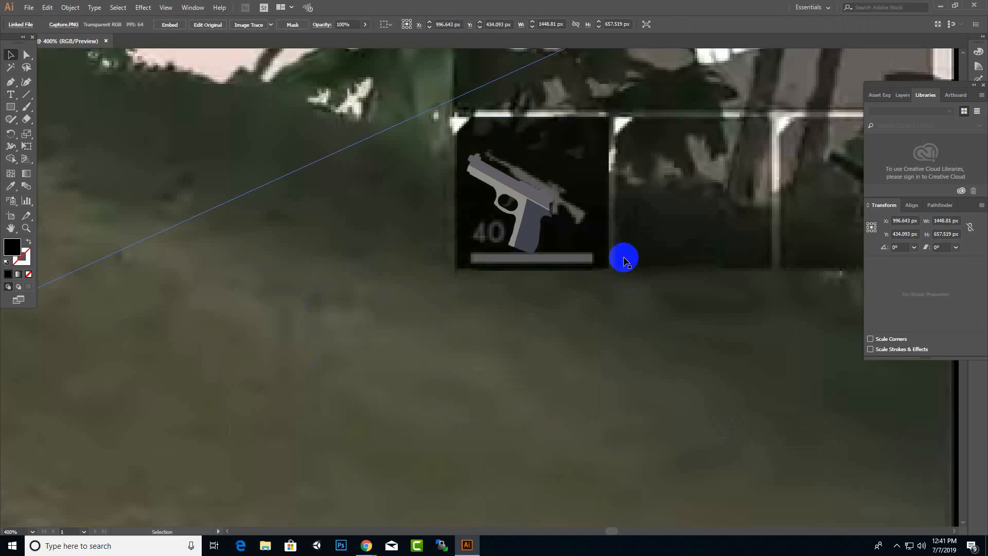
- Center the pistol group within the black slot square
click(524, 232)
drag(533, 200, 577, 141)
click(363, 289)
scroll(295, 308, down, 2)
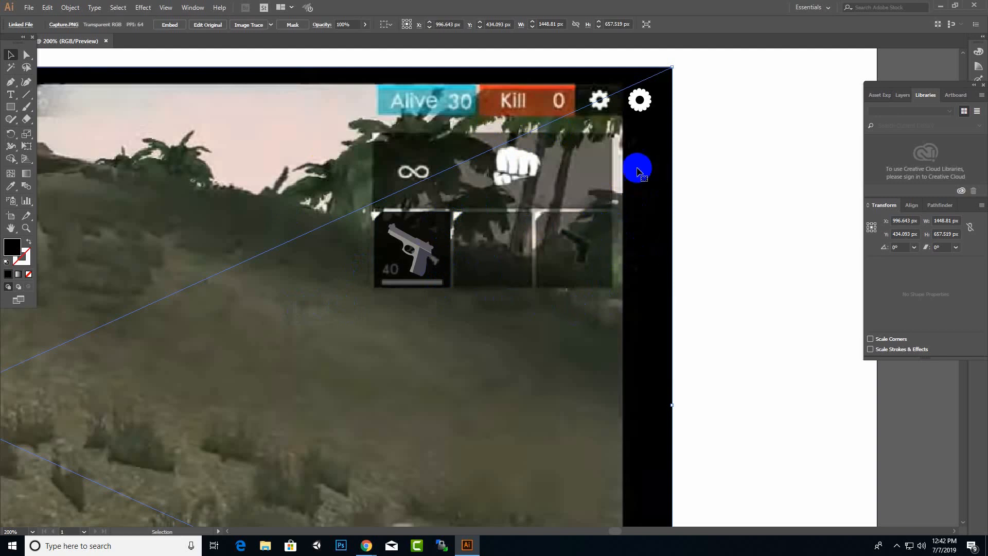
- Duplicate the black slot square onto the upper slot with the infinity symbol and fist, and widen the copy to about 233 px
scroll(519, 161, up, 2)
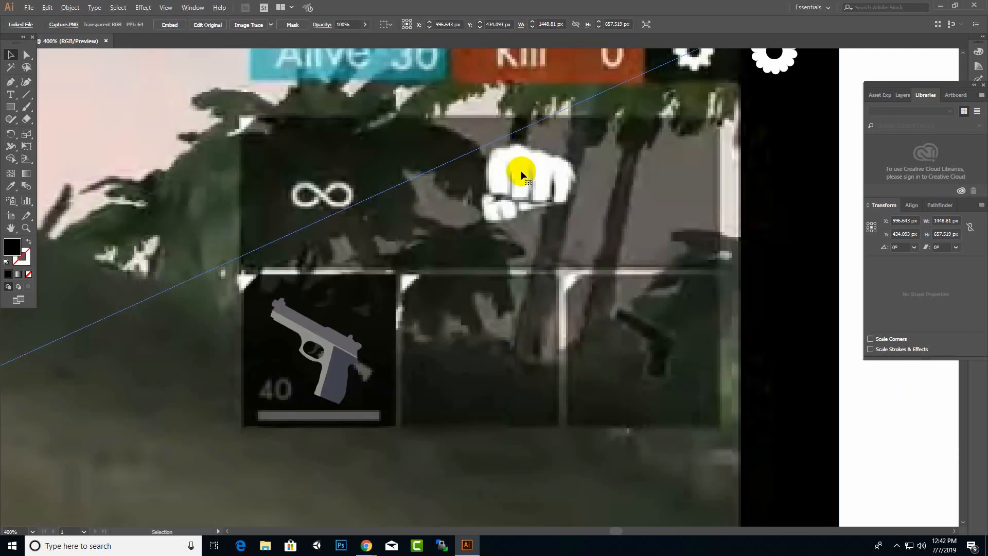
click(386, 304)
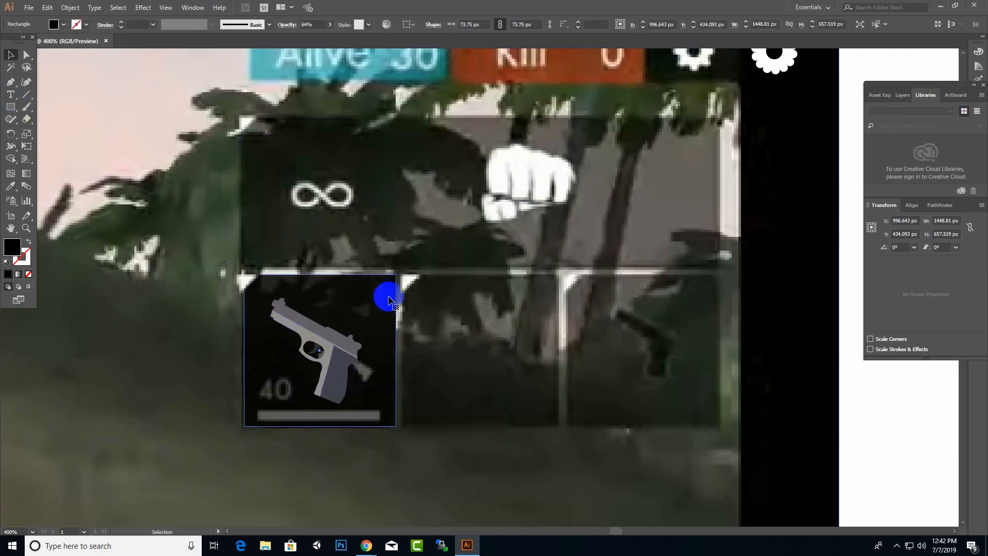
drag(384, 308, 379, 150)
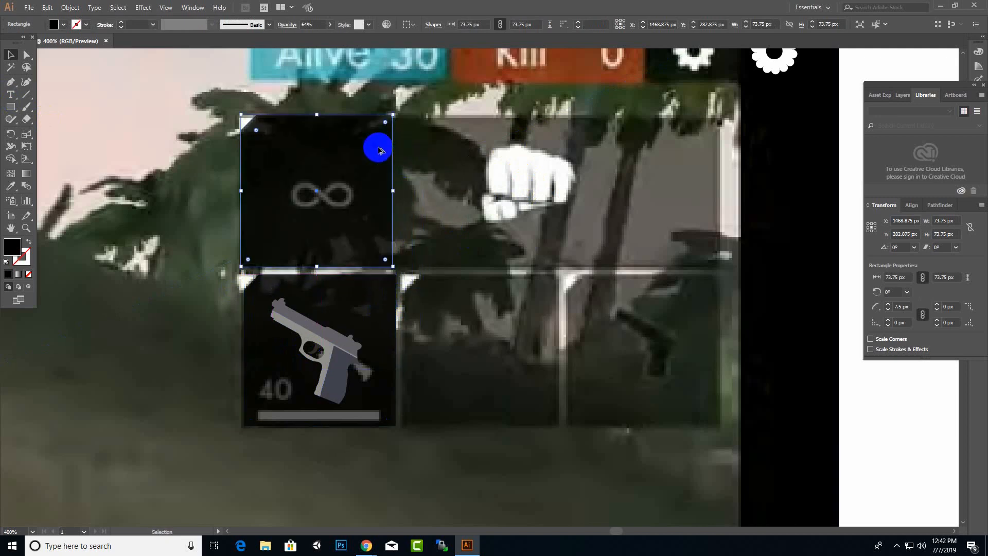
drag(394, 188, 719, 187)
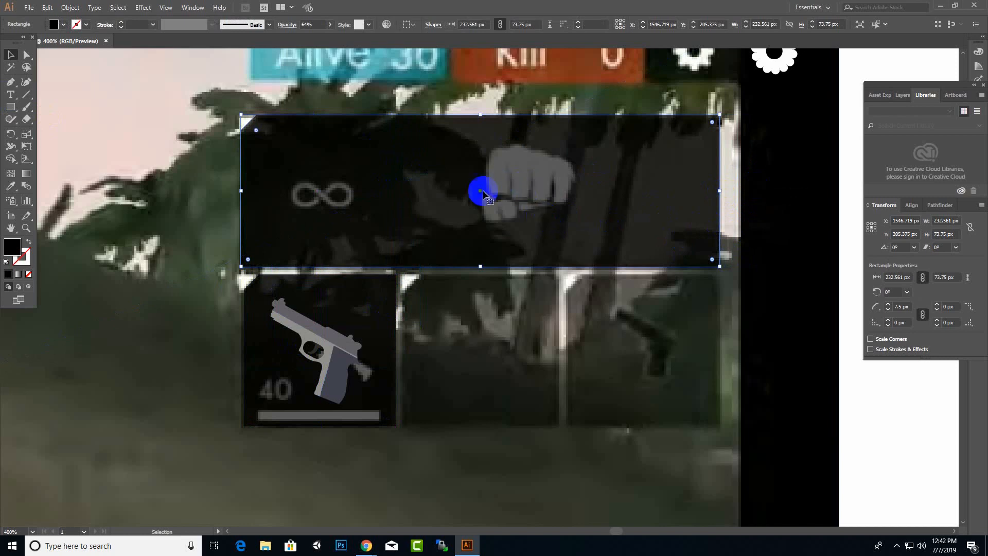
- Trace the fist's four fingers in the upper slot as one closed shape with the Pen tool
click(17, 87)
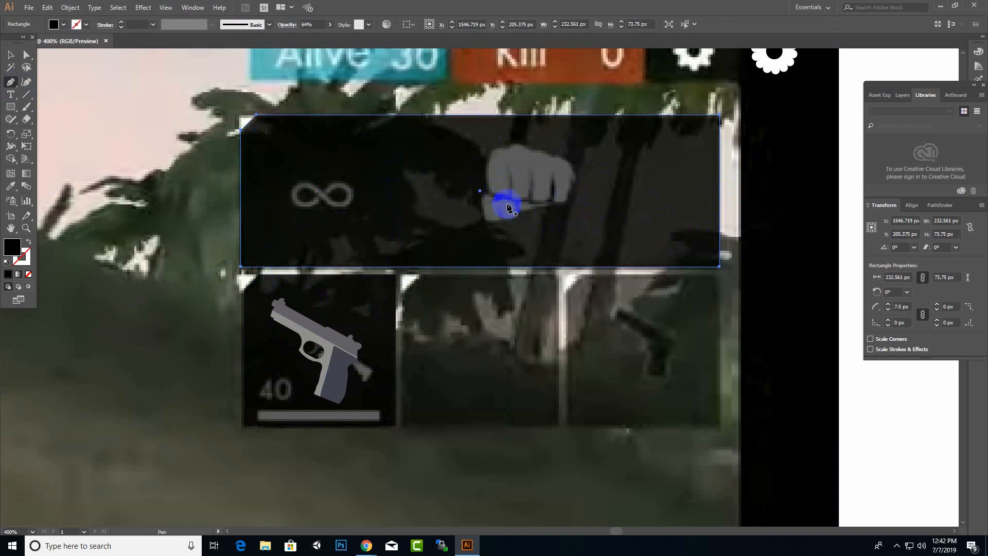
drag(508, 182, 529, 148)
drag(529, 149, 554, 182)
drag(554, 180, 526, 197)
click(532, 174)
click(528, 197)
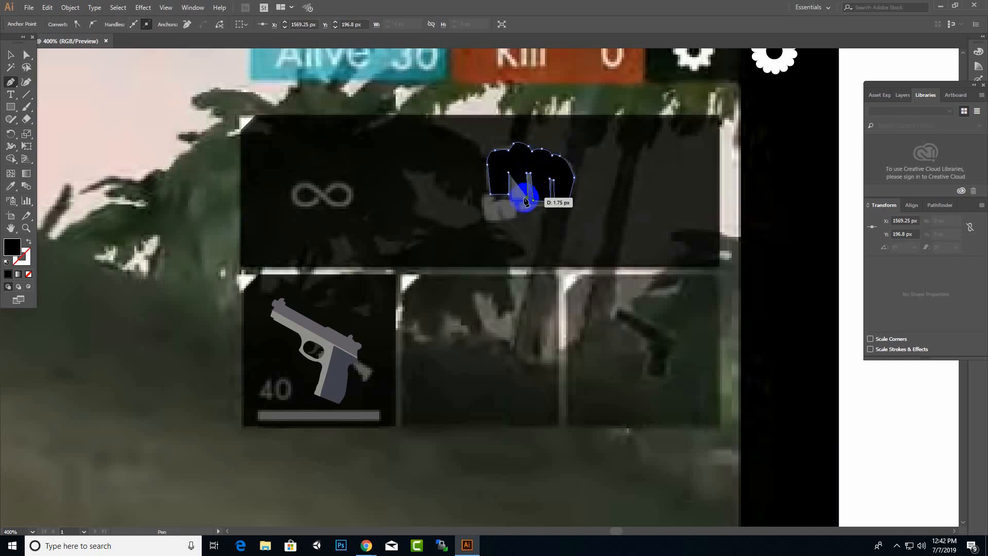
click(513, 198)
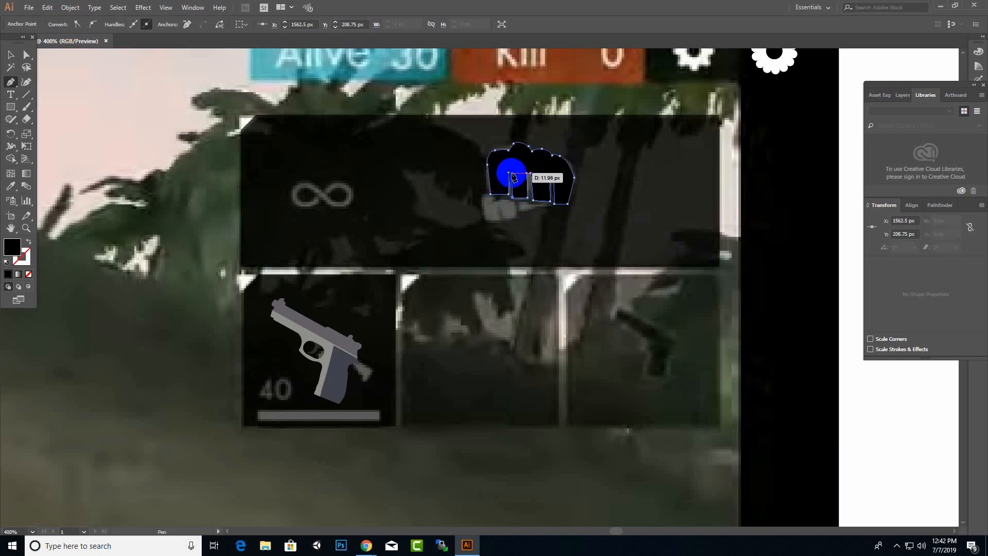
click(509, 172)
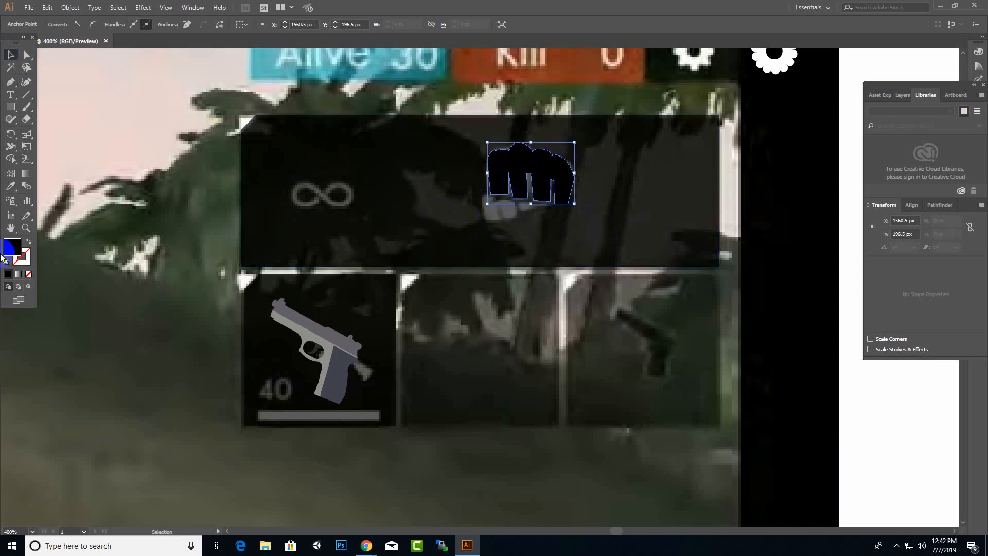
- Fill the traced fingers shape with a light neutral grey
double_click(19, 251)
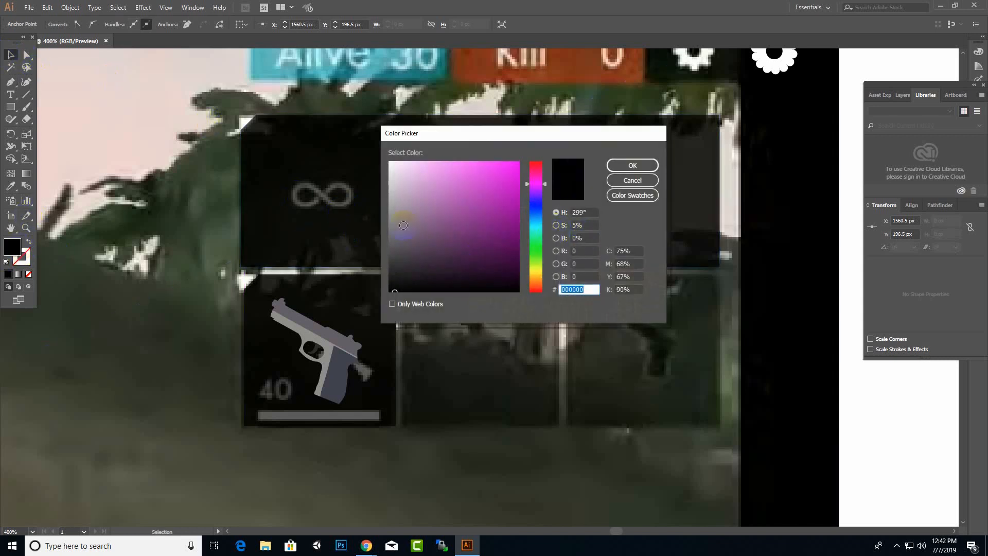
drag(404, 214, 374, 204)
click(633, 165)
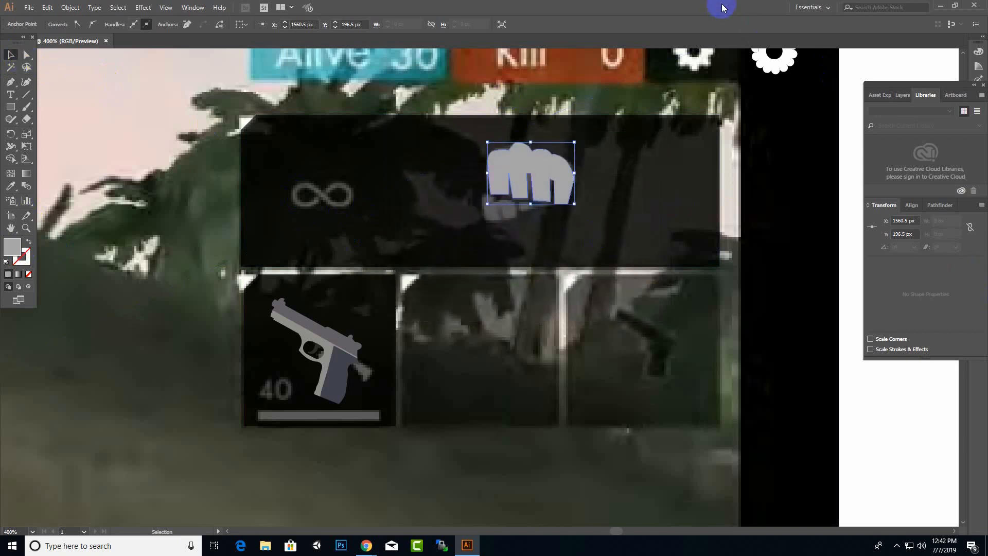
- Trace the thumb tip and the thumb base below the fingers as two closed shapes with the Pen tool
click(25, 83)
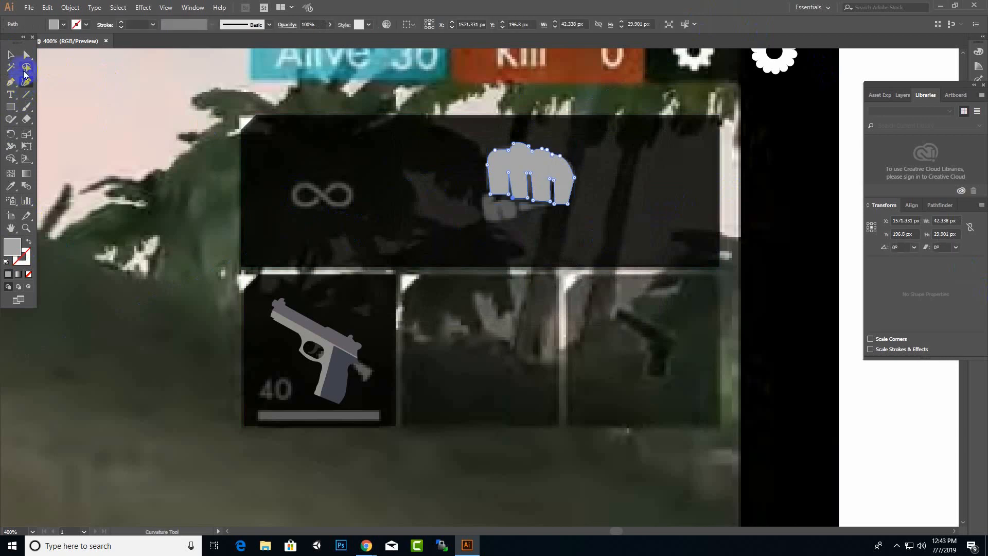
click(10, 82)
scroll(535, 226, up, 1)
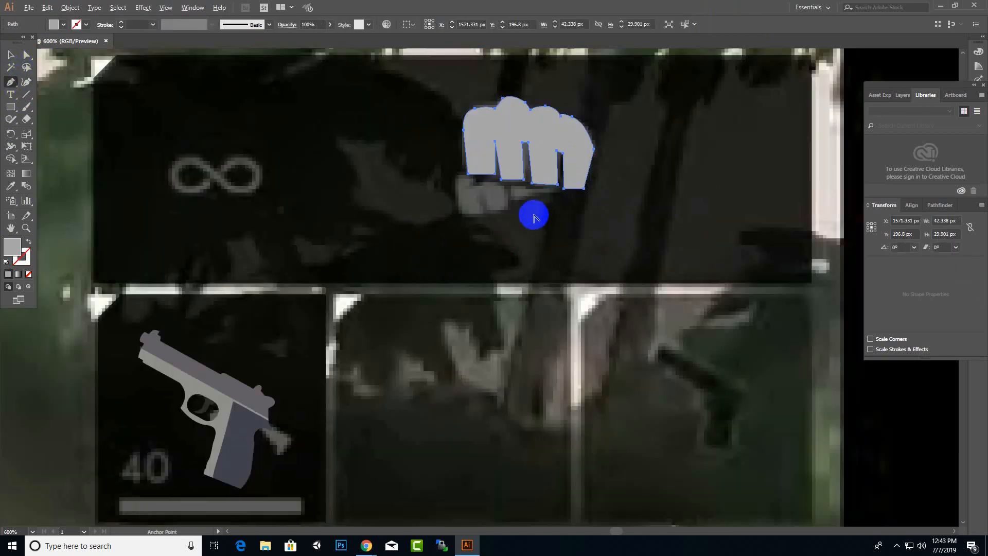
drag(486, 189, 508, 195)
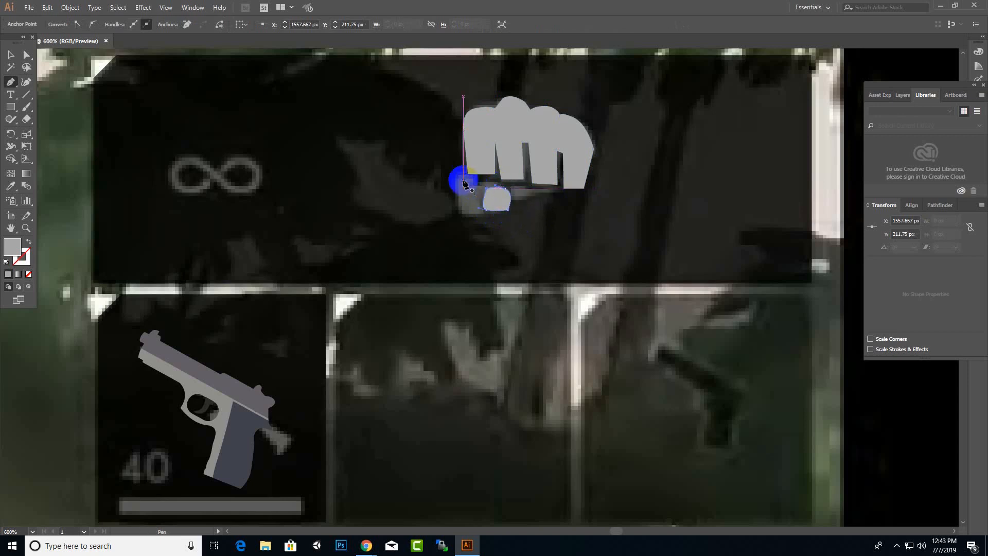
drag(453, 180, 479, 220)
key(ctrl)
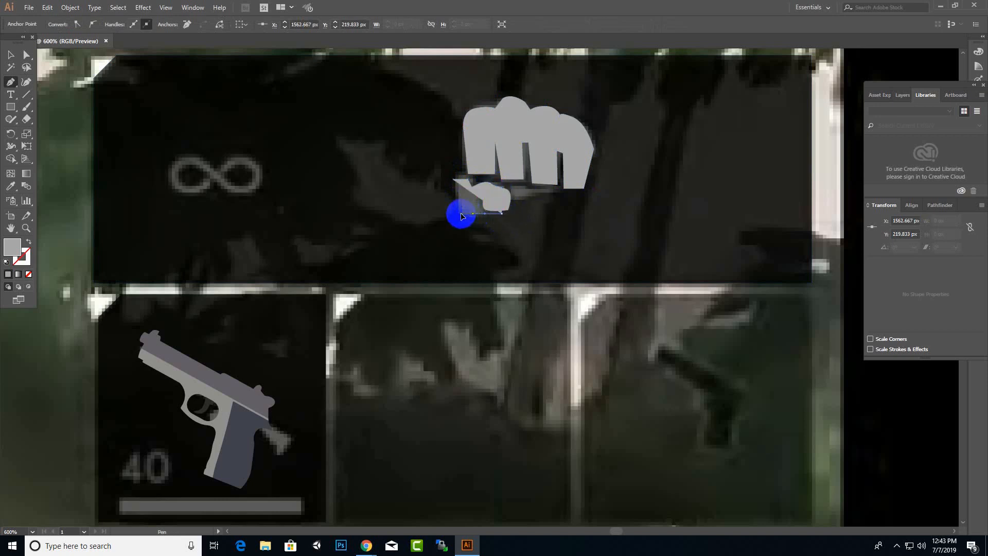
click(459, 203)
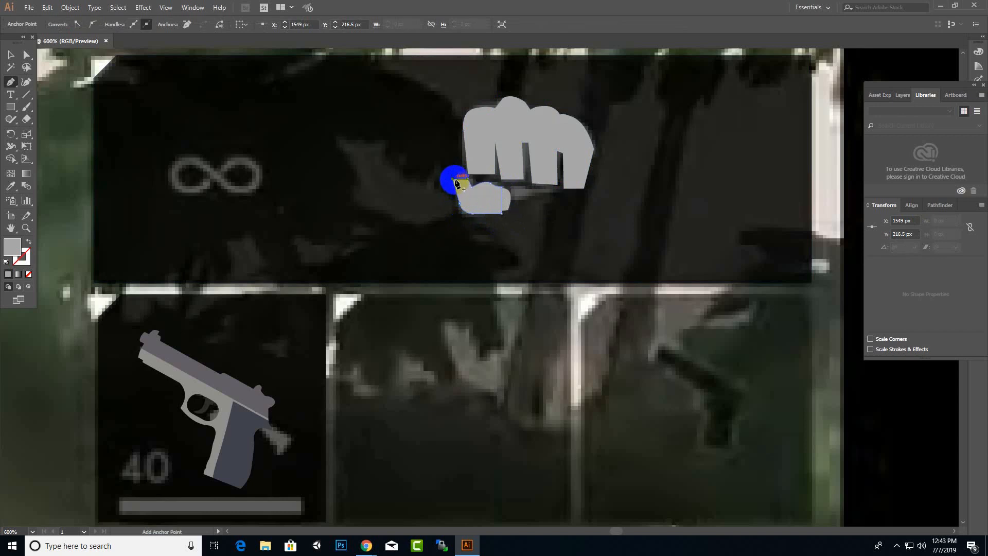
click(455, 181)
- Fill the thumb base shape with the lighter grey D8D8D8
click(11, 55)
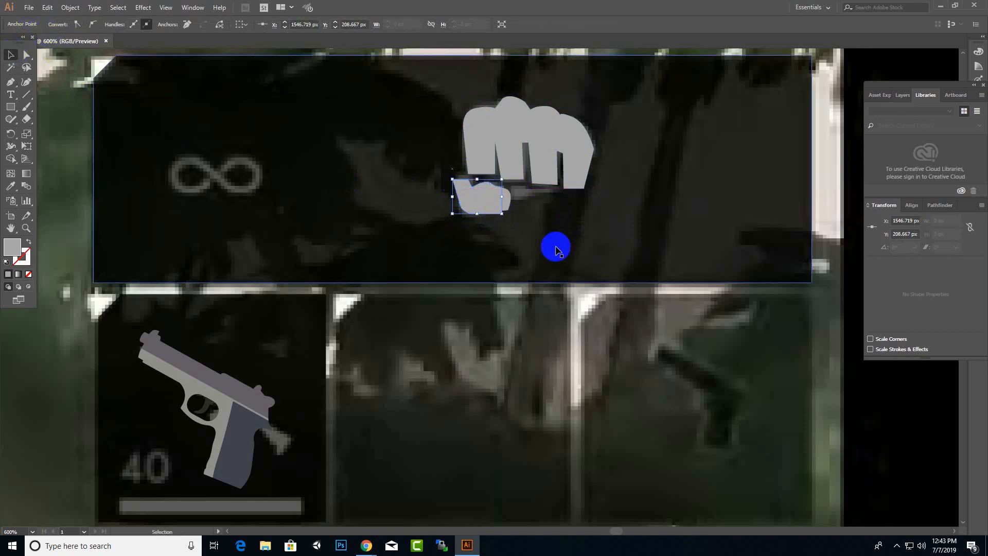
double_click(12, 248)
mouse_move(456, 241)
mouse_down()
mouse_move(380, 224)
mouse_move(387, 181)
mouse_up()
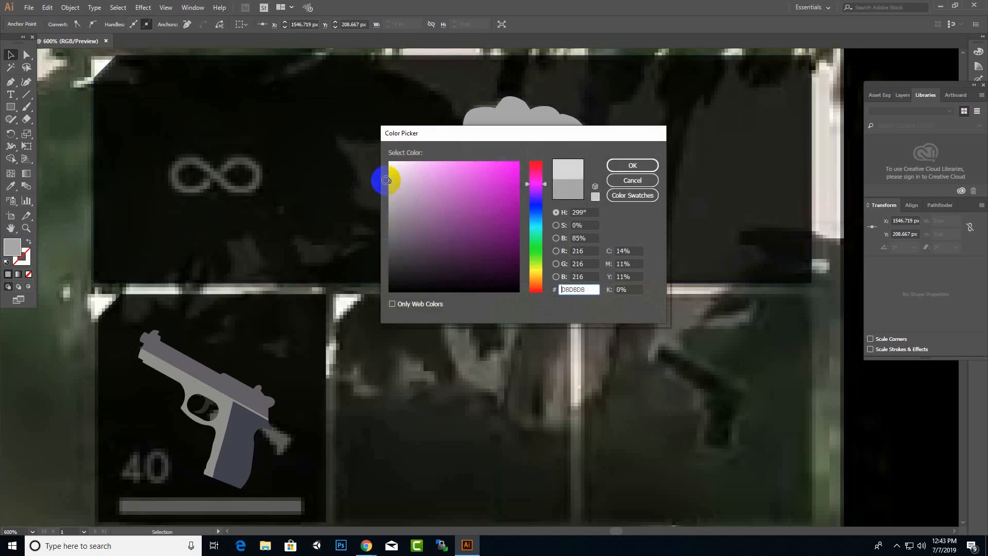
click(616, 168)
- Send the light grey thumb base shape to the back
right_click(488, 196)
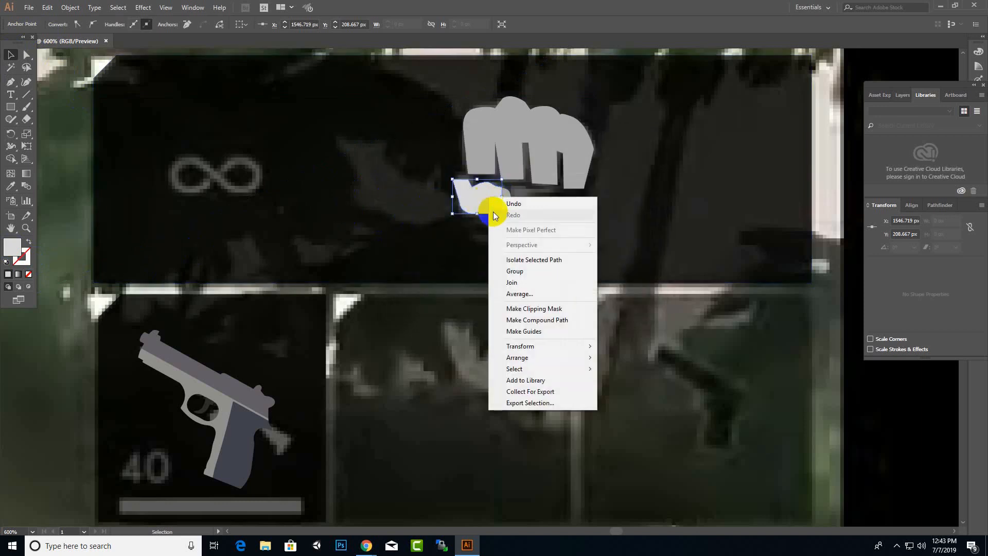
mouse_move(549, 347)
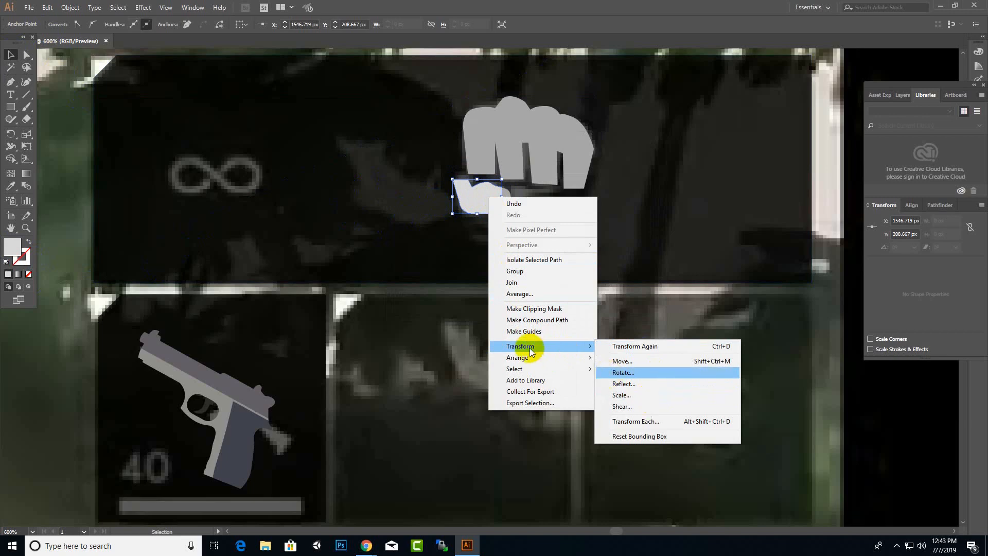
click(638, 391)
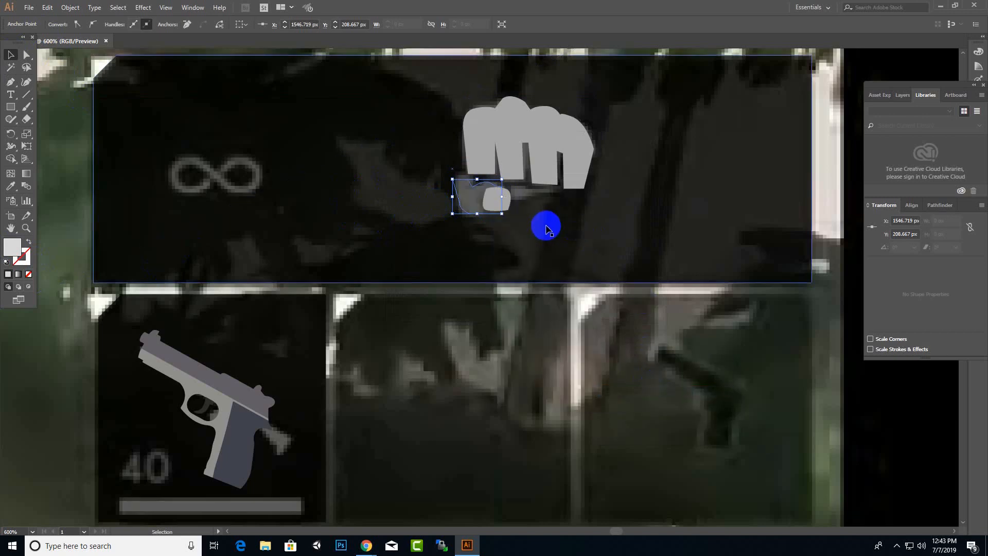
- Send the wide black rectangle of the upper slot to the back
click(512, 222)
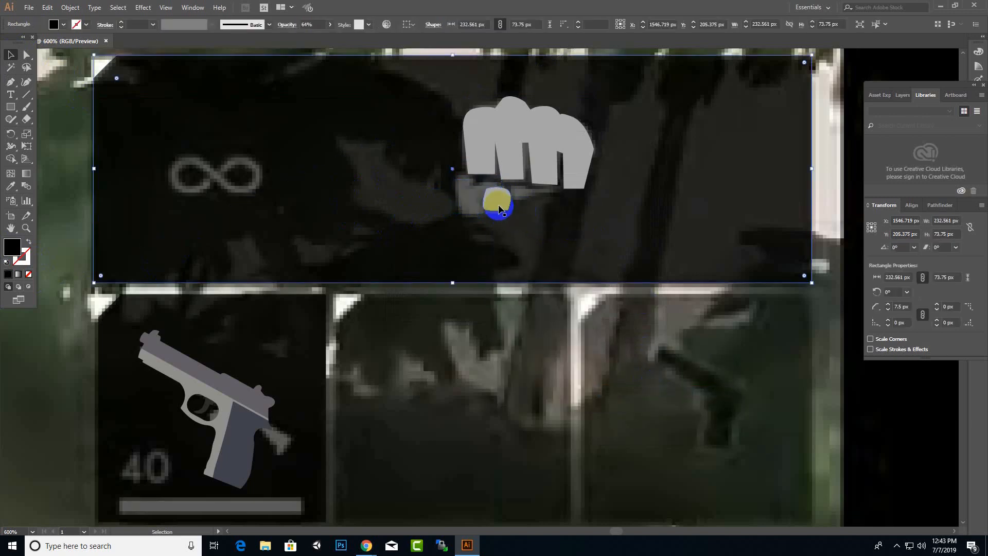
right_click(526, 247)
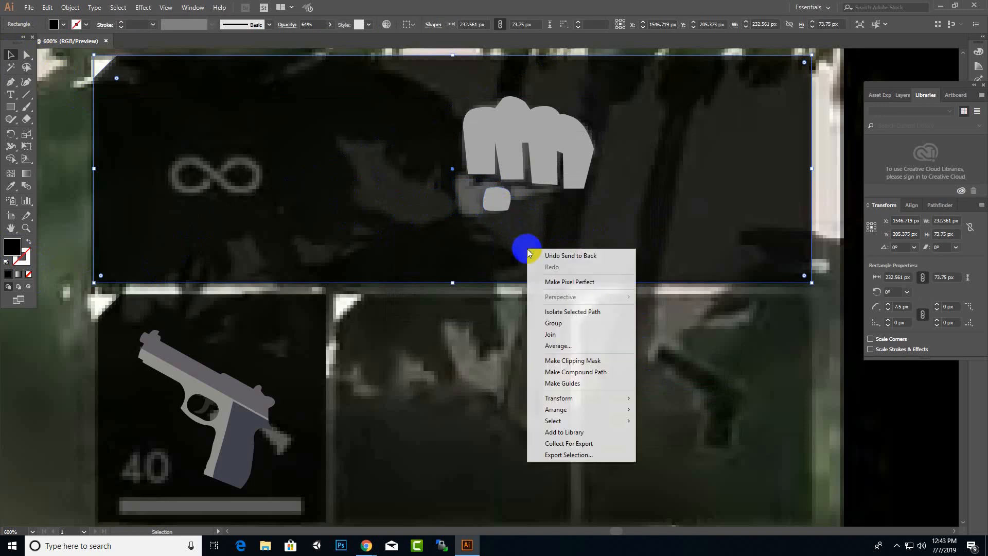
mouse_move(605, 399)
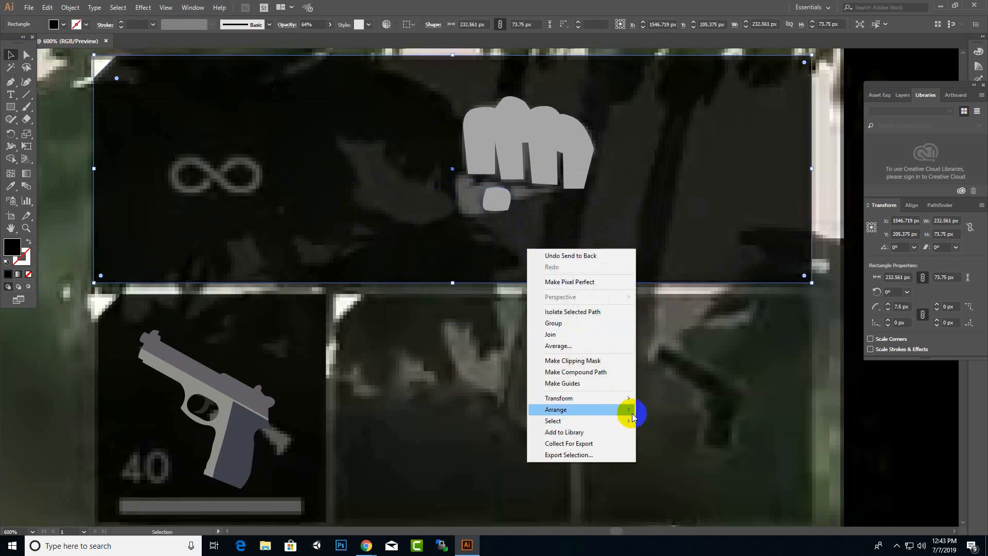
mouse_move(631, 409)
click(671, 445)
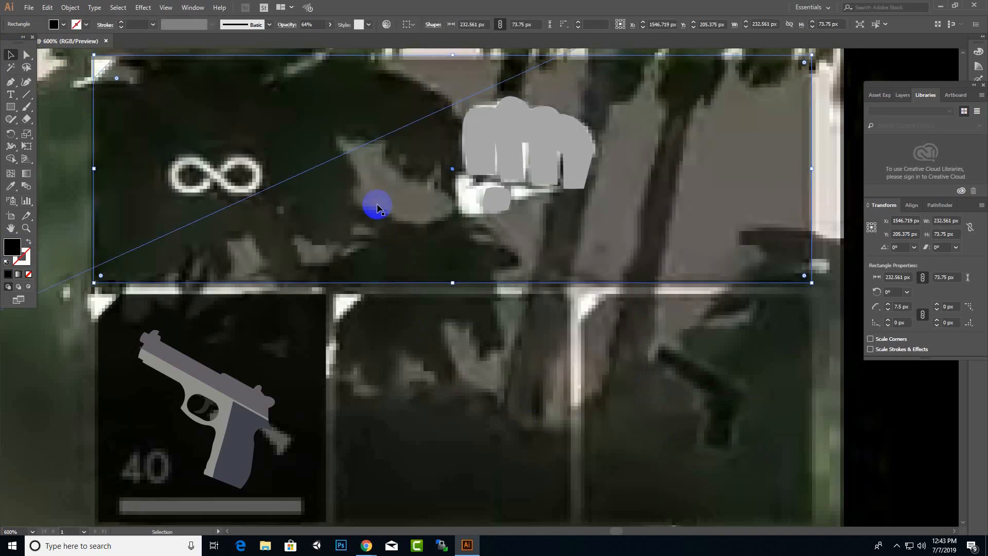
- Send the reference screenshot one level backward, behind the thumb base shape
click(470, 194)
right_click(545, 248)
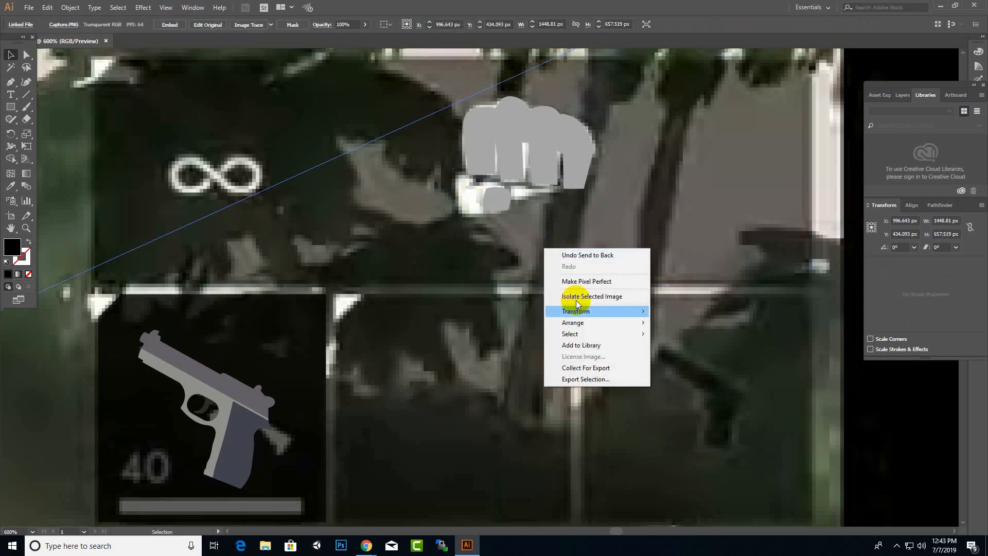
mouse_move(613, 324)
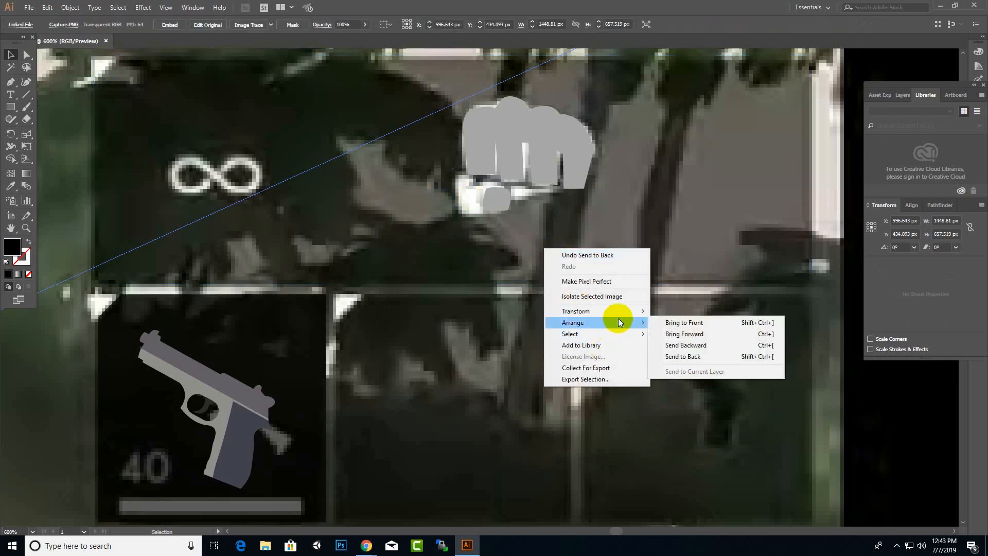
click(686, 345)
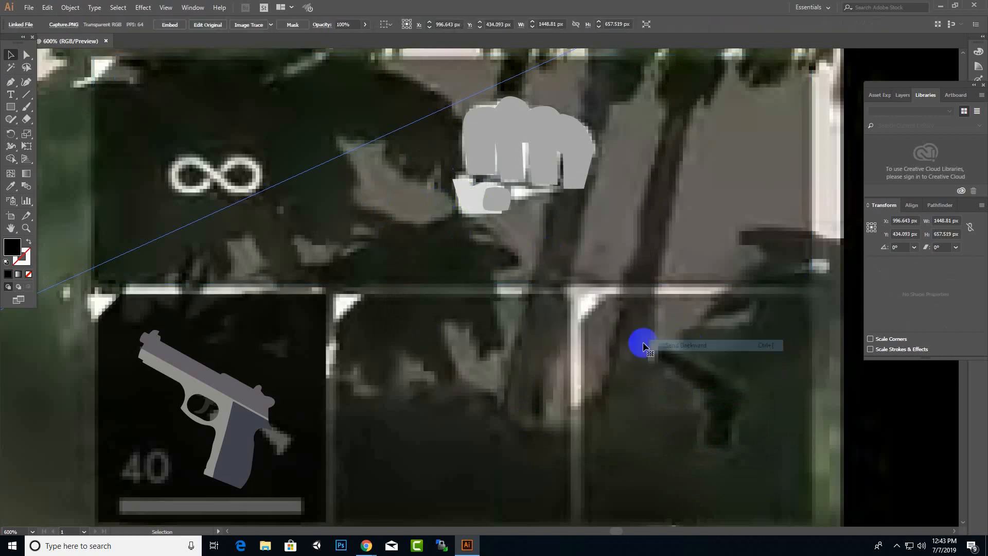
- Select the fist's fingers, thumb tip and thumb base shapes together
click(468, 205)
shift+click(506, 204)
shift+click(517, 143)
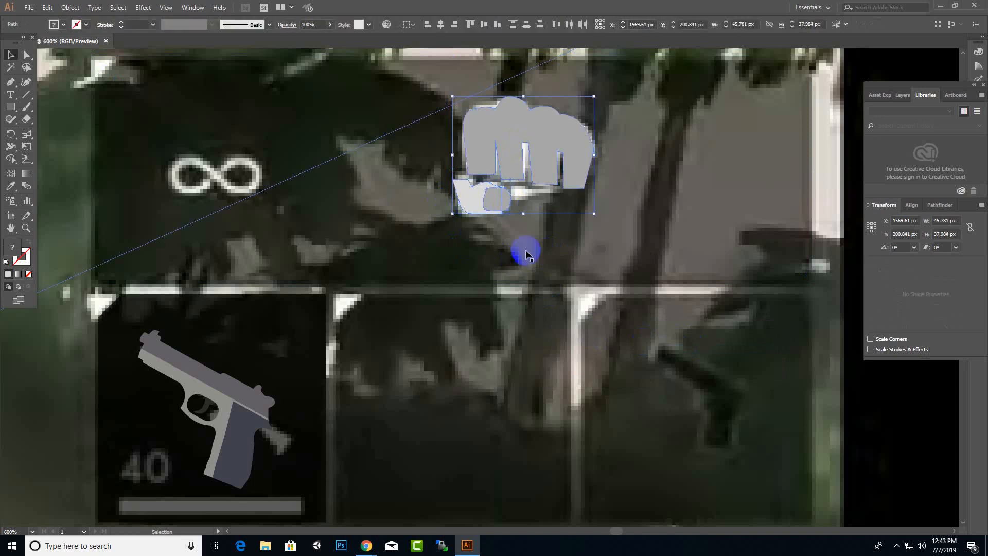
scroll(525, 252, down, 2)
click(406, 236)
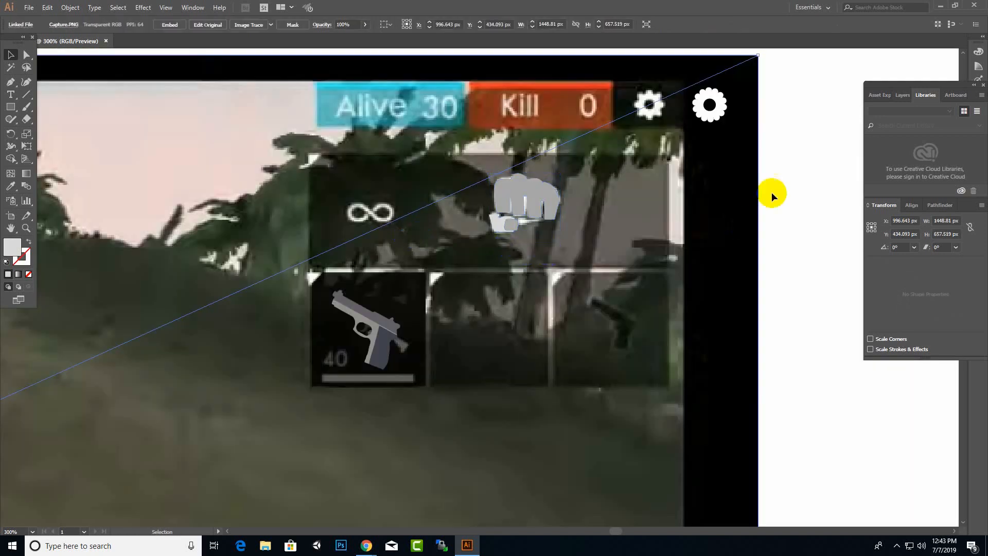